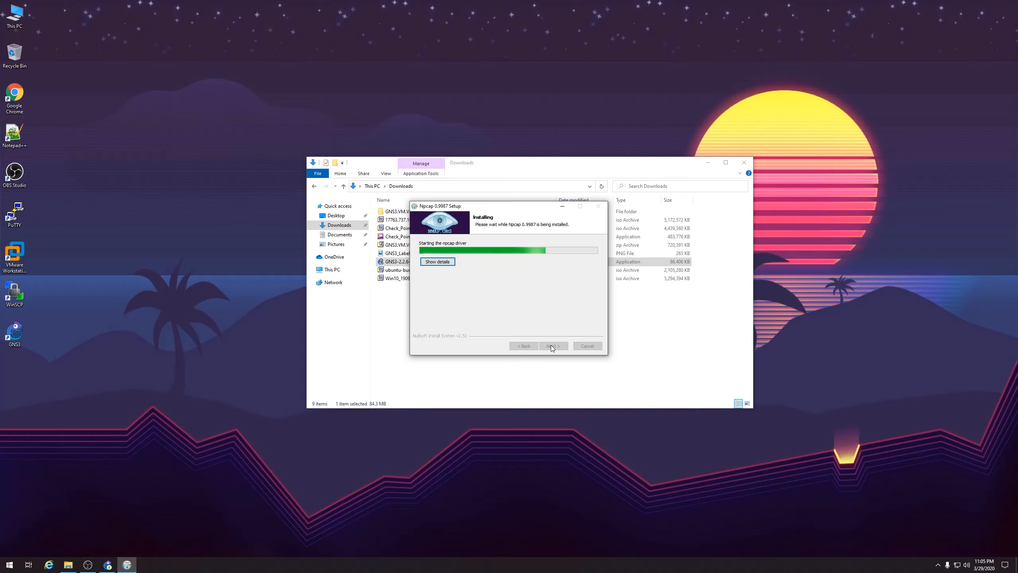
# Complete and close the Npcap 0.9987 installer
pyautogui.click(552, 346)
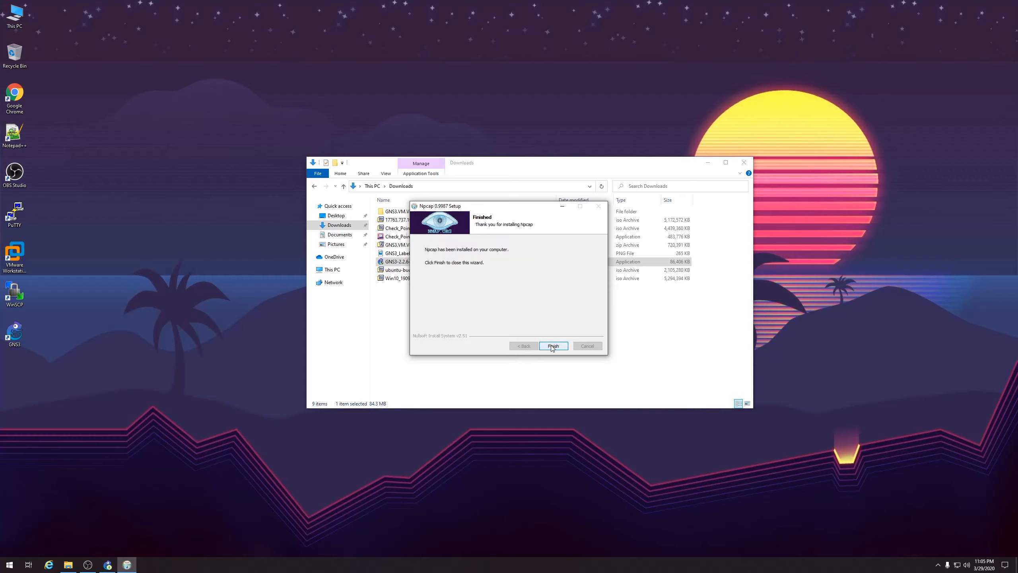
pyautogui.click(552, 346)
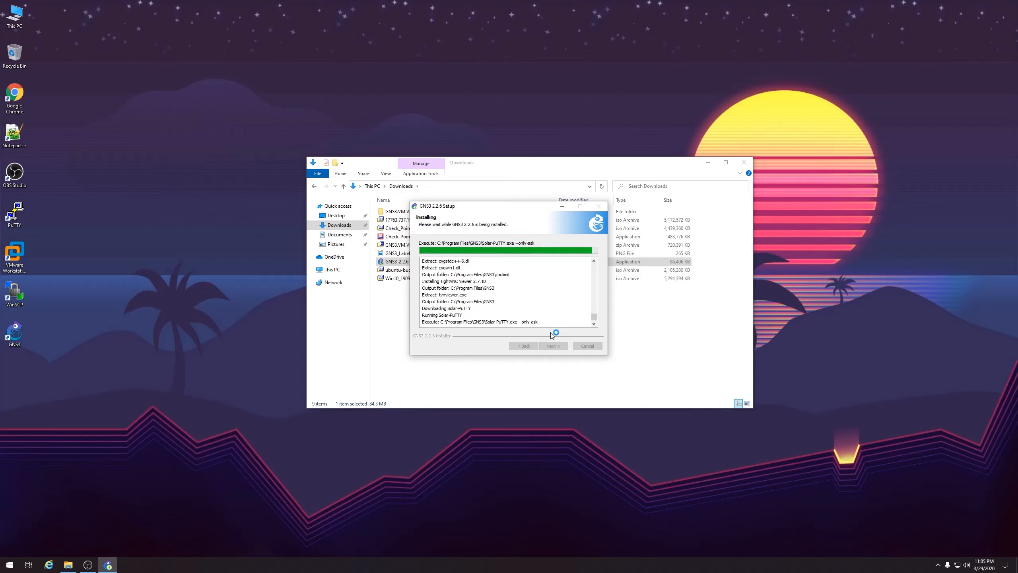
# Accept the license agreement and submit an email address for Solar-PuTTY
pyautogui.click(479, 258)
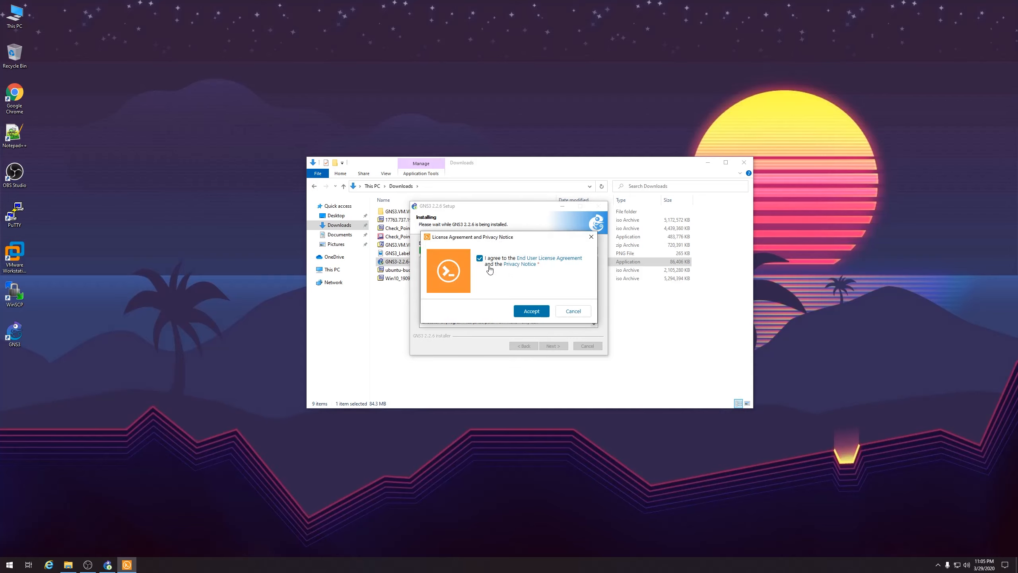
pyautogui.click(529, 311)
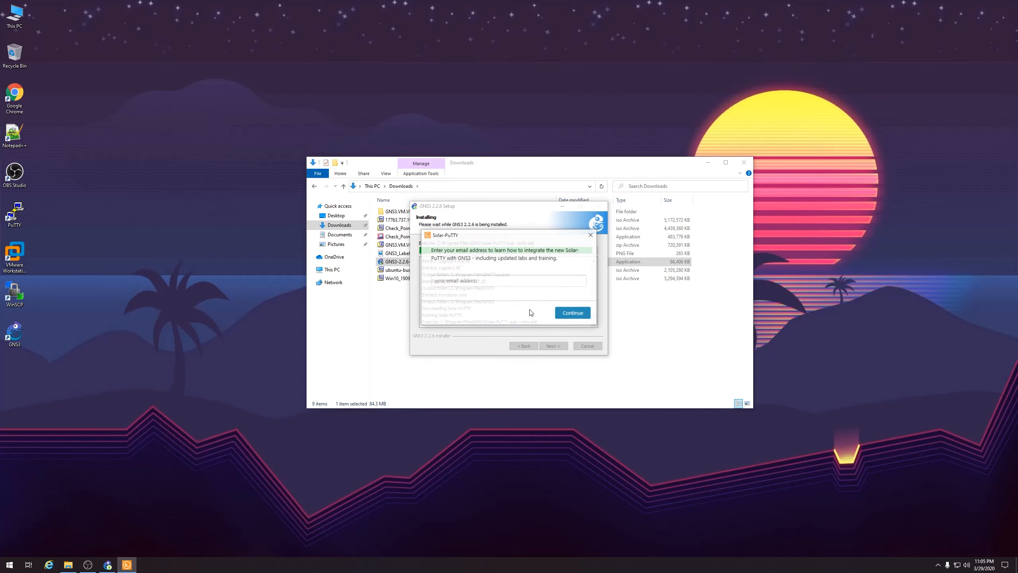
pyautogui.click(514, 280)
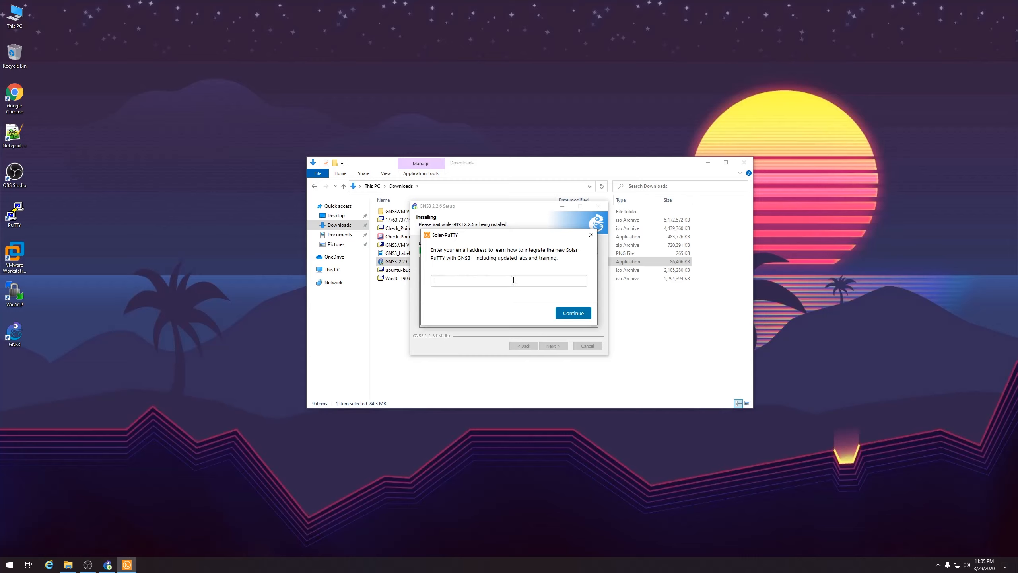
pyautogui.write('test@aol.com')
pyautogui.click(572, 314)
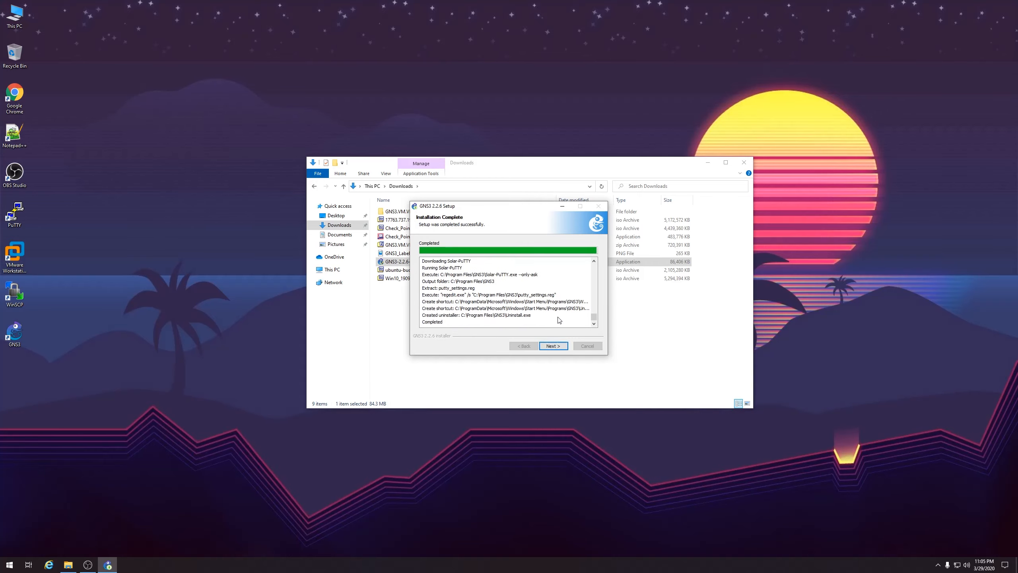
# Decline the free Solarwinds toolset and finish GNS3 2.2.6 setup
pyautogui.click(553, 346)
pyautogui.click(507, 293)
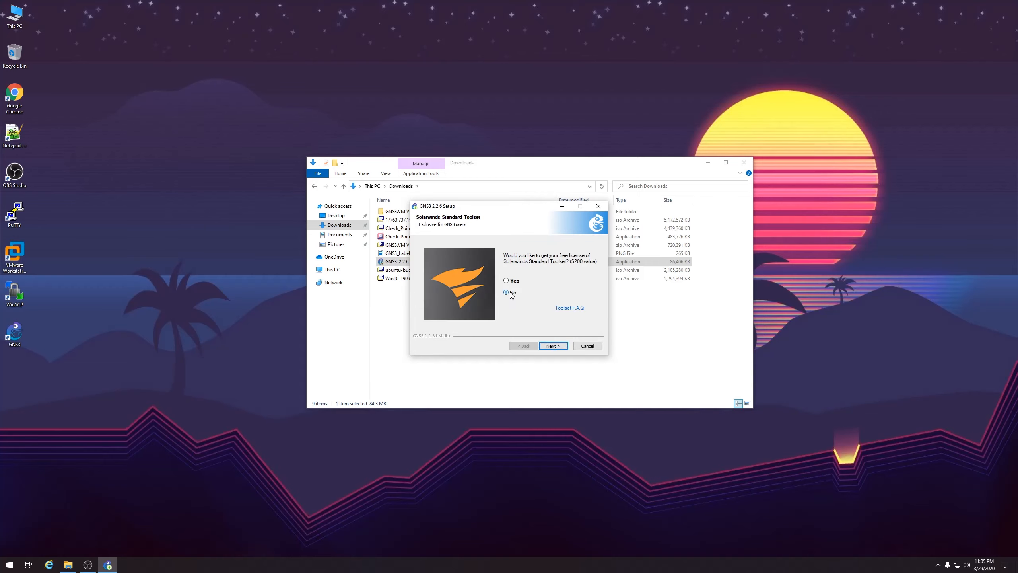
pyautogui.click(552, 346)
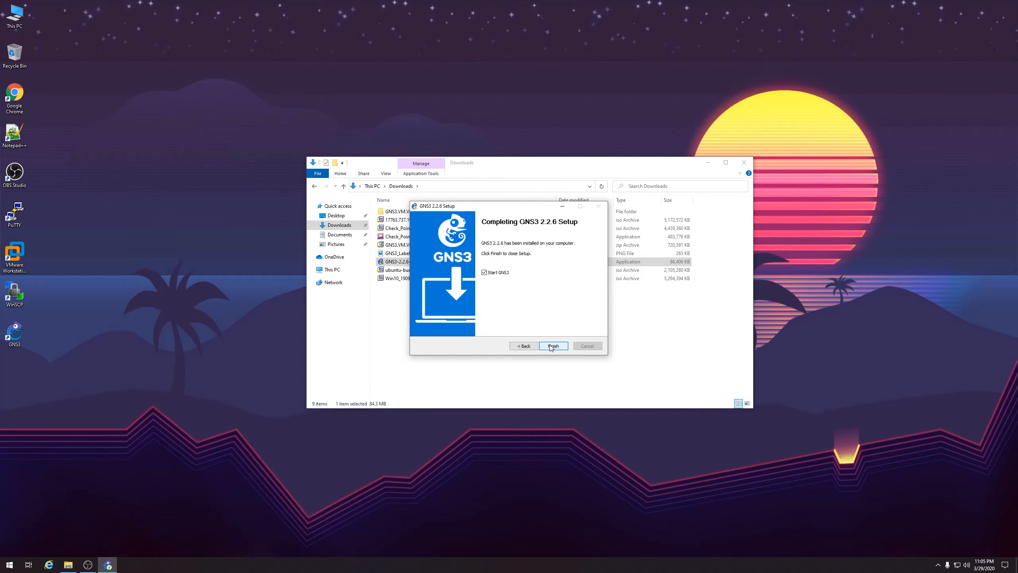
pyautogui.click(553, 345)
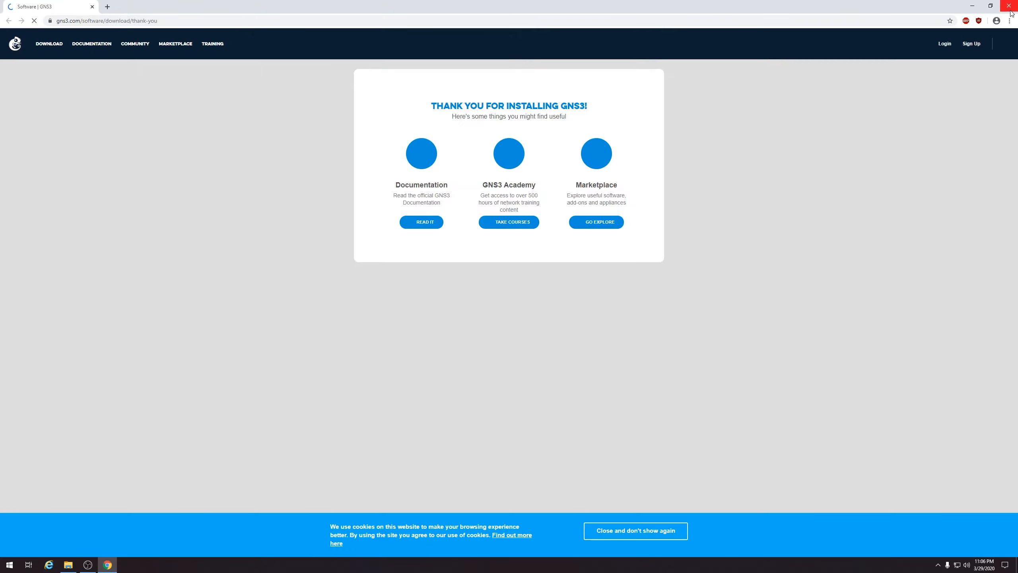
# Close the Chrome thank-you page, then move the Downloads window lower right and shrink it
pyautogui.click(1011, 12)
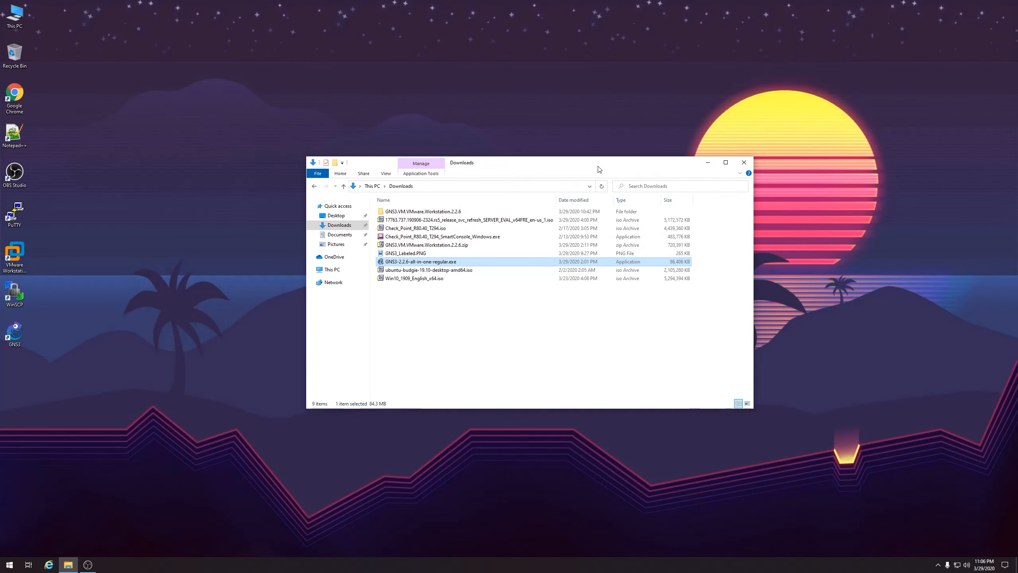
pyautogui.moveTo(600, 166); pyautogui.dragTo(687, 266)
pyautogui.moveTo(394, 257); pyautogui.dragTo(505, 306)
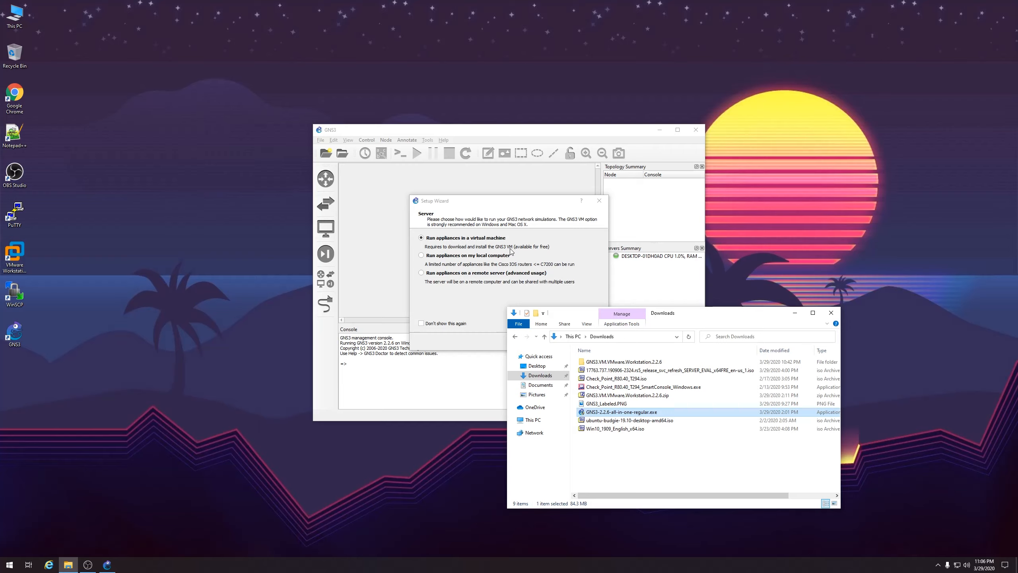
# Keep 'Run appliances in a virtual machine' in the GNS3 wizard and launch VMware Workstation
pyautogui.click(511, 211)
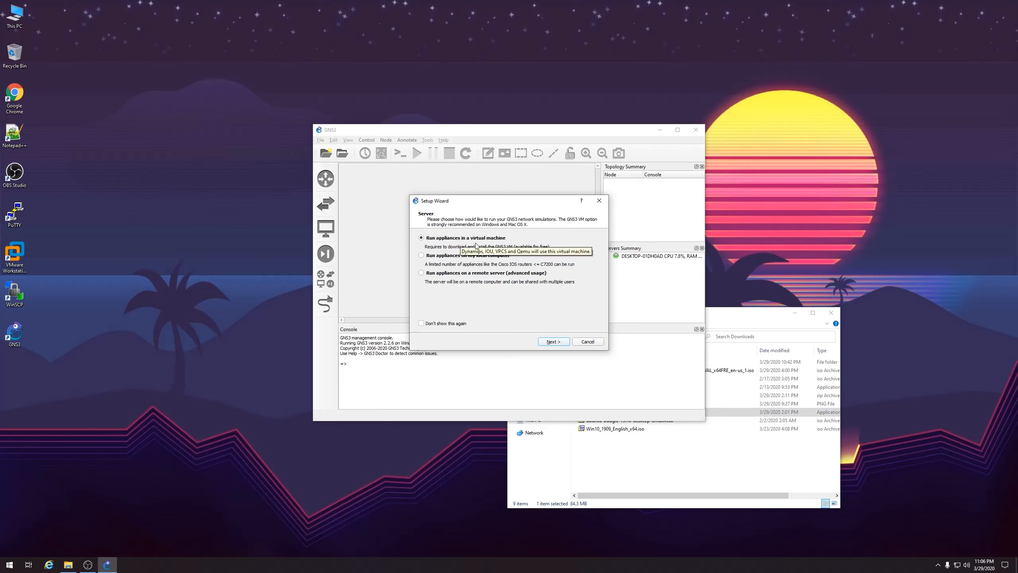
pyautogui.click(554, 342)
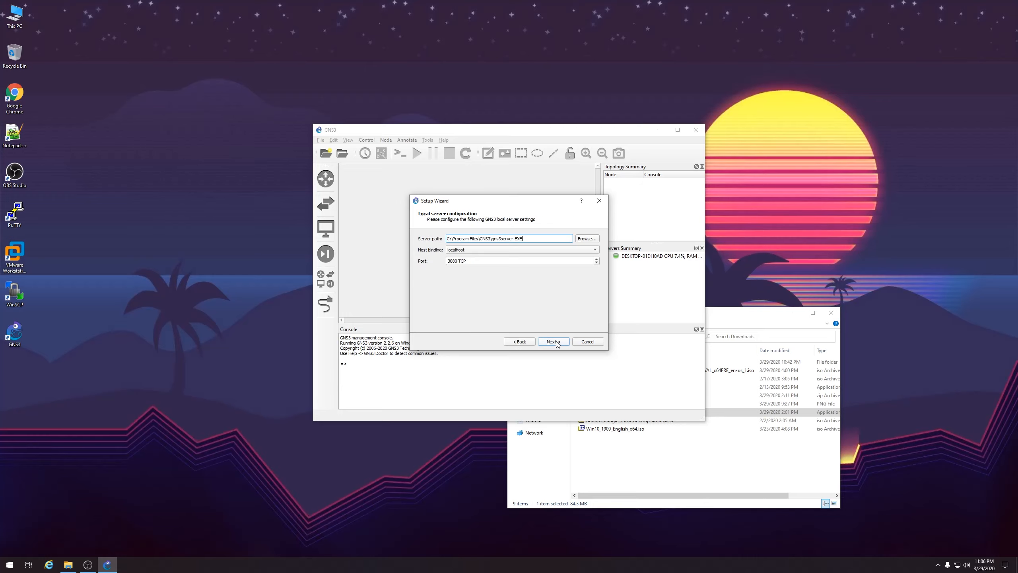
pyautogui.click(14, 257)
pyautogui.click(726, 320)
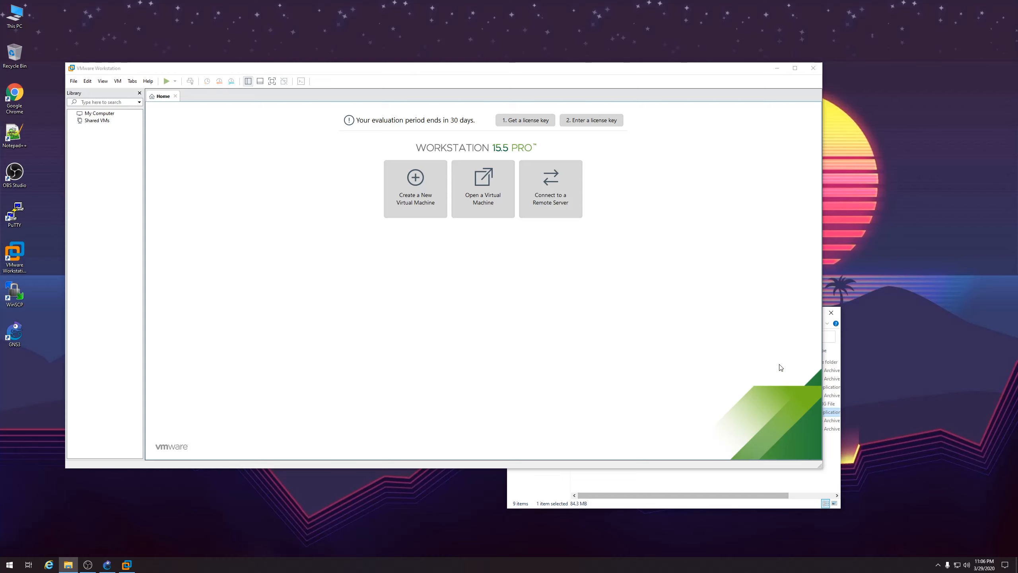
# Import GNS3 VM.ova from the GNS3.VM.VMware.Workstation.2.2.6 folder into VMware Workstation
pyautogui.moveTo(781, 322); pyautogui.dragTo(832, 239)
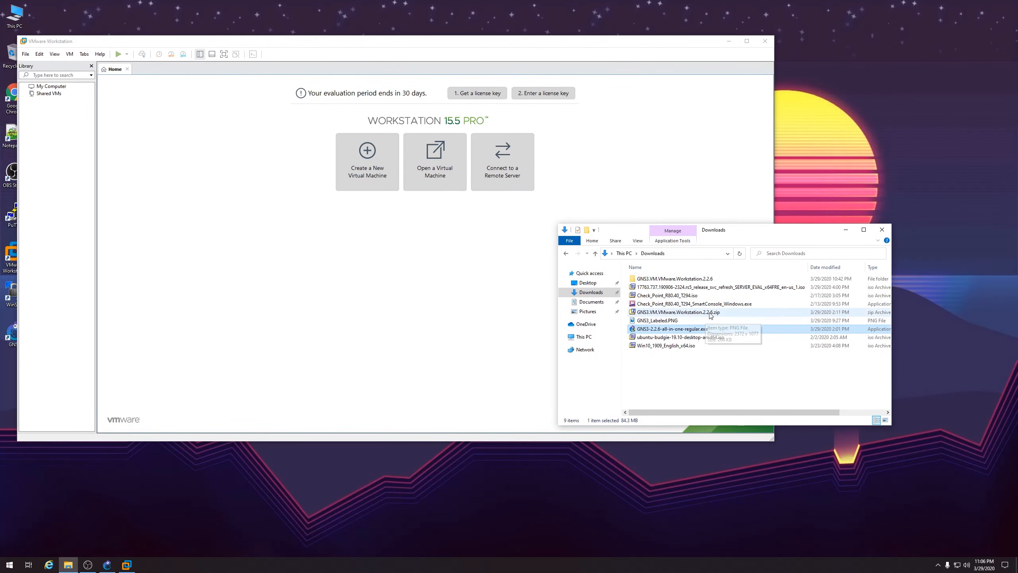
pyautogui.doubleClick(700, 279)
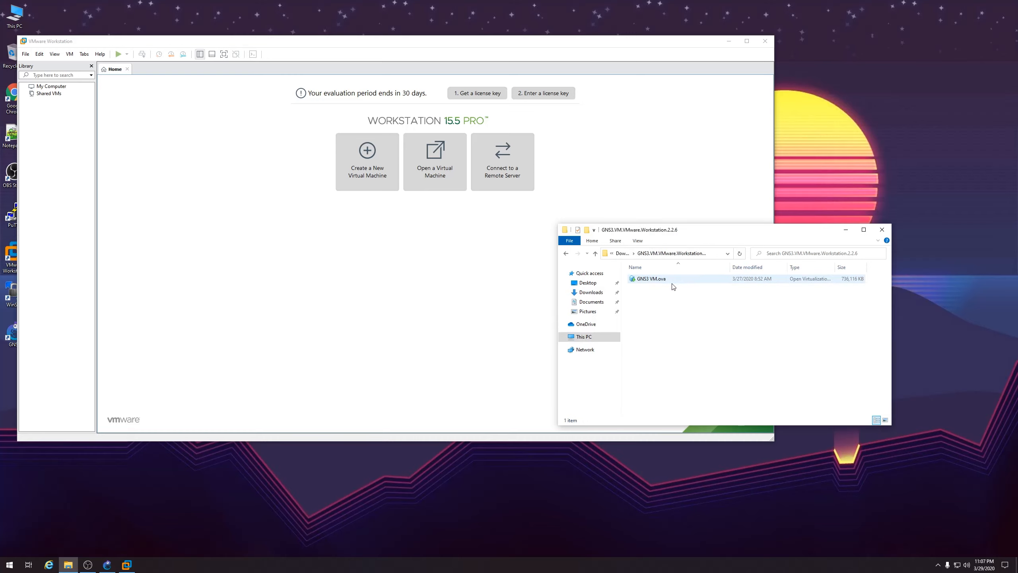
pyautogui.click(662, 280)
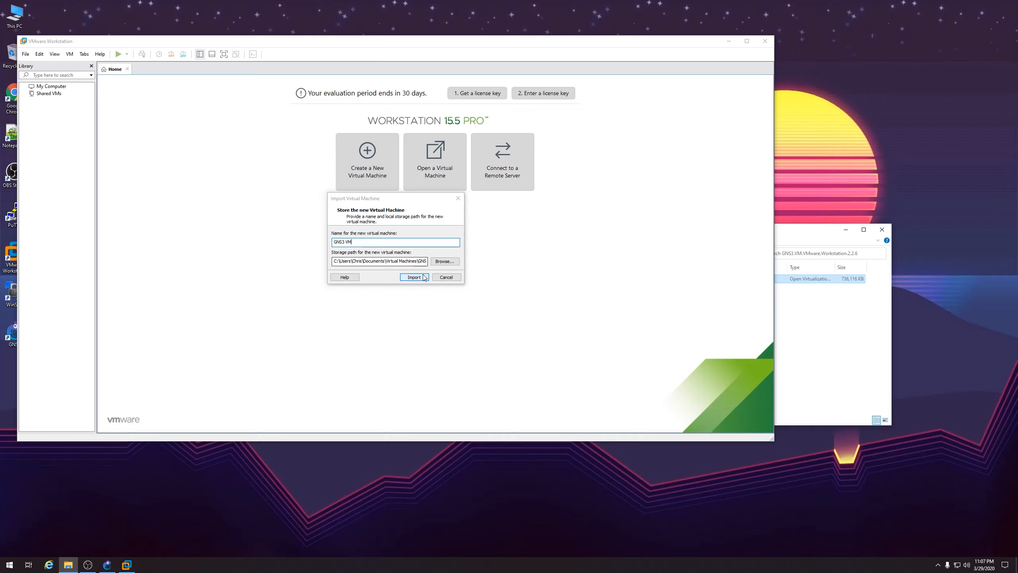
pyautogui.click(414, 277)
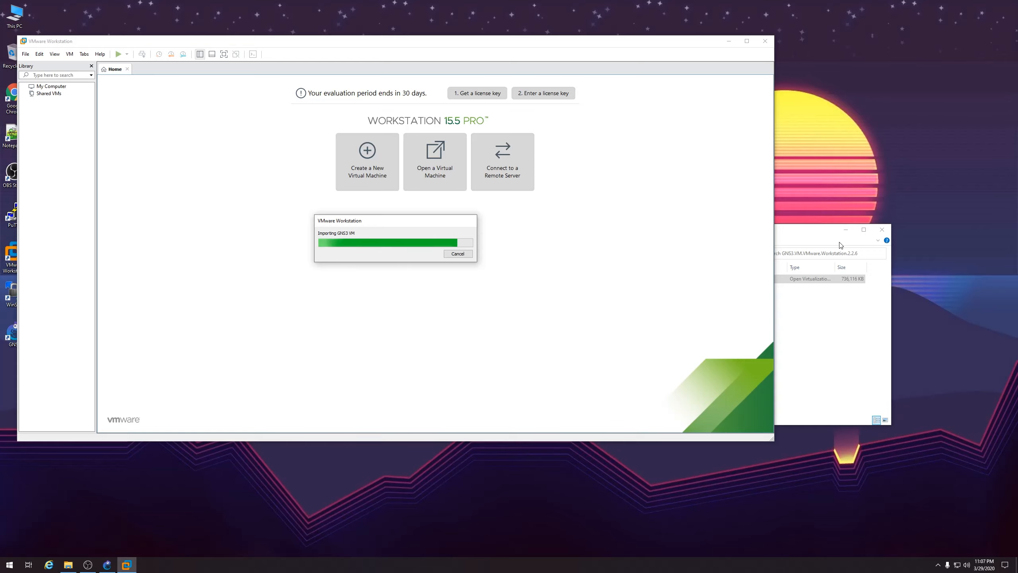
pyautogui.click(846, 229)
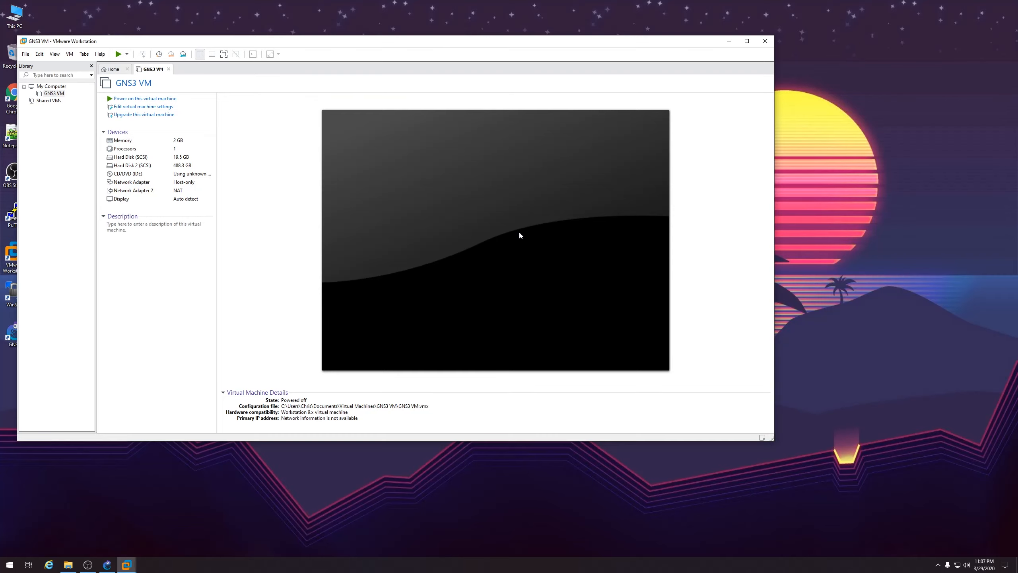
# Accept the local server settings on localhost port 3080 in the GNS3 wizard
pyautogui.click(725, 41)
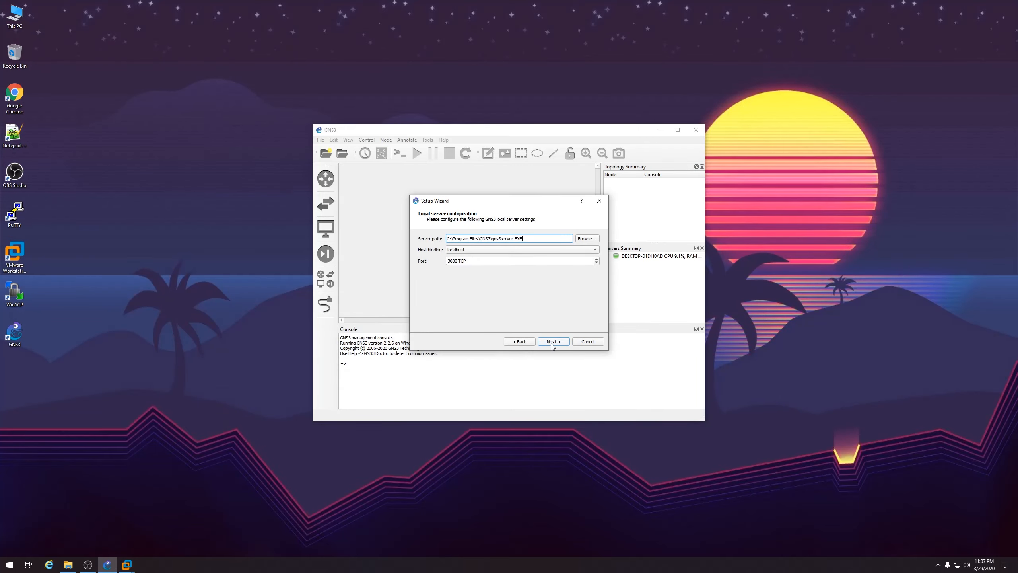
pyautogui.click(552, 342)
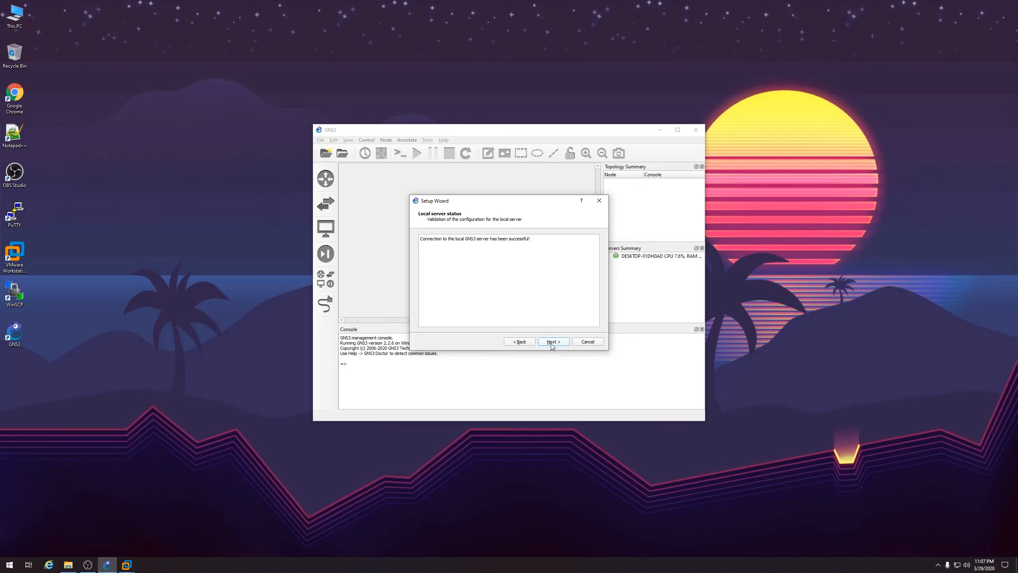
pyautogui.click(552, 342)
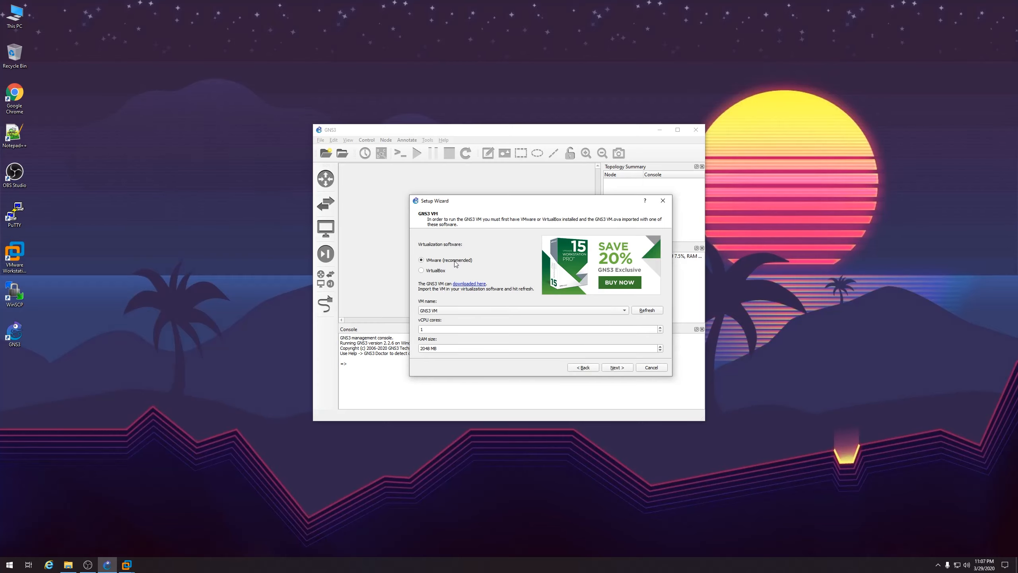
# Give the GNS3 VM 8 vCPU cores and start entering 32000 MB of RAM
pyautogui.click(431, 329)
pyautogui.click(427, 329)
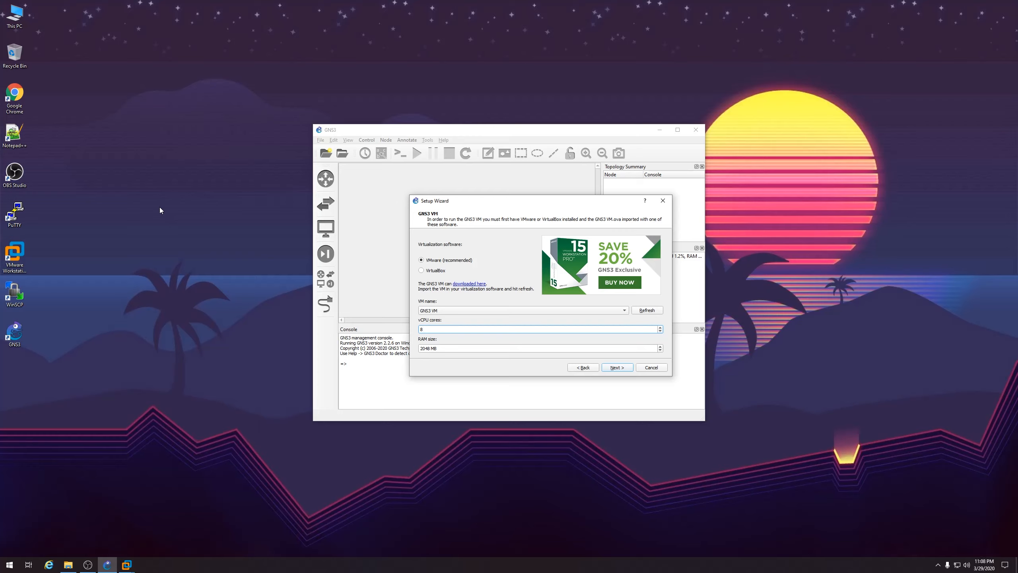
pyautogui.click(429, 349)
pyautogui.press('BackSpace')
pyautogui.press('BackSpace')
pyautogui.press('BackSpace')
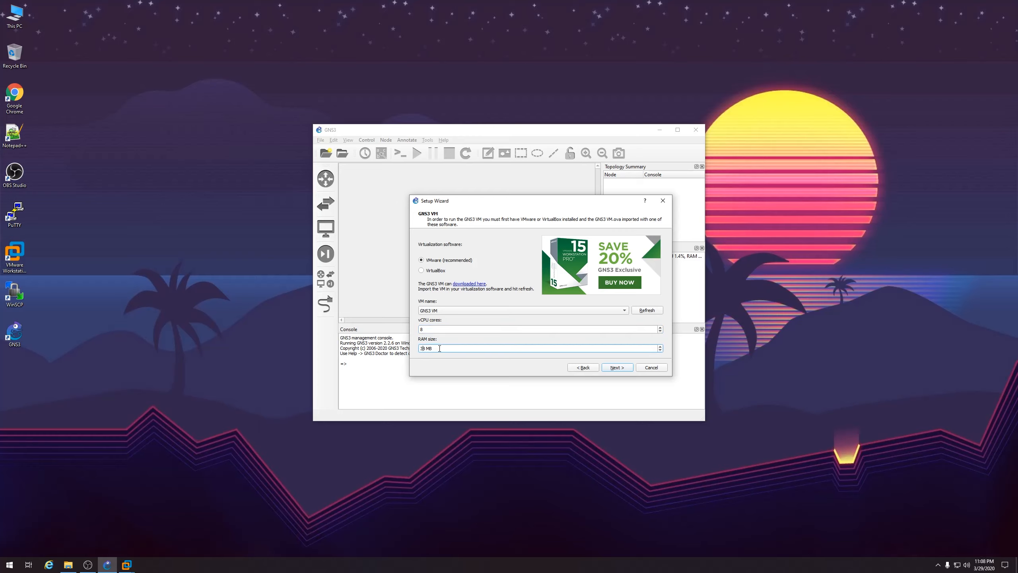
pyautogui.write('32000')
# Search '32000mb to gb' in Chrome to confirm it equals 32 GB
pyautogui.doubleClick(14, 96)
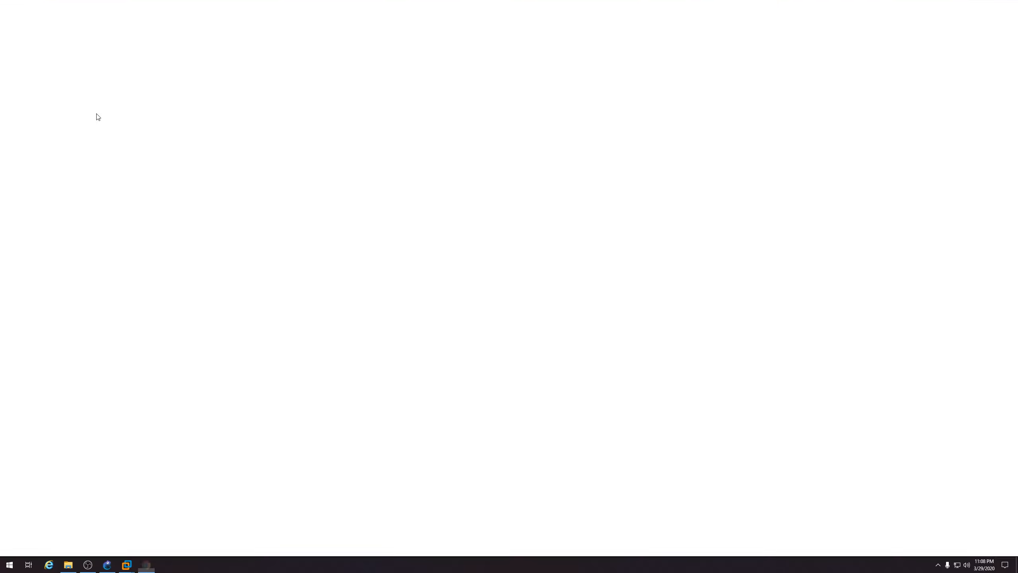
pyautogui.write('32000mb to gb')
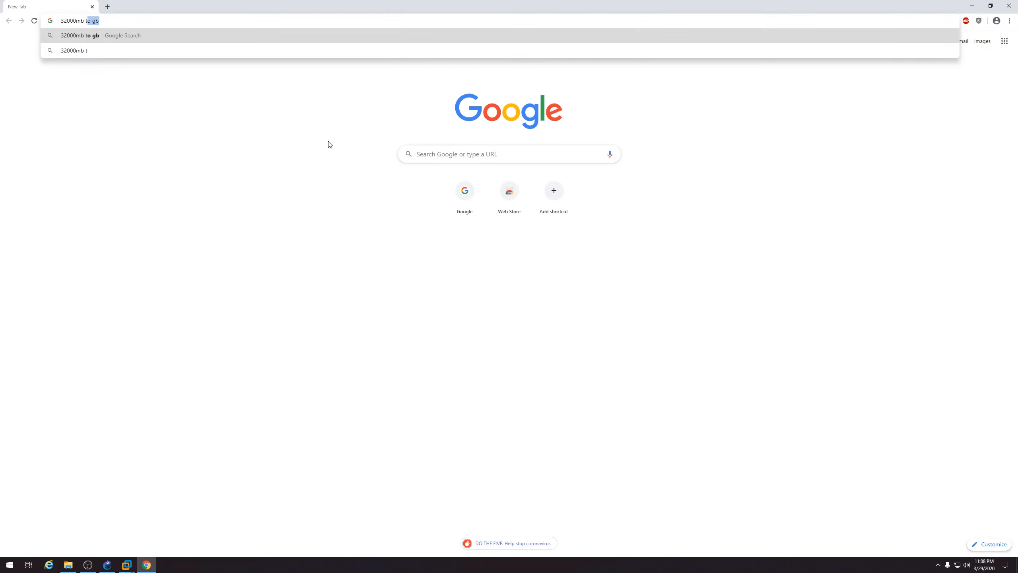
pyautogui.press('Return')
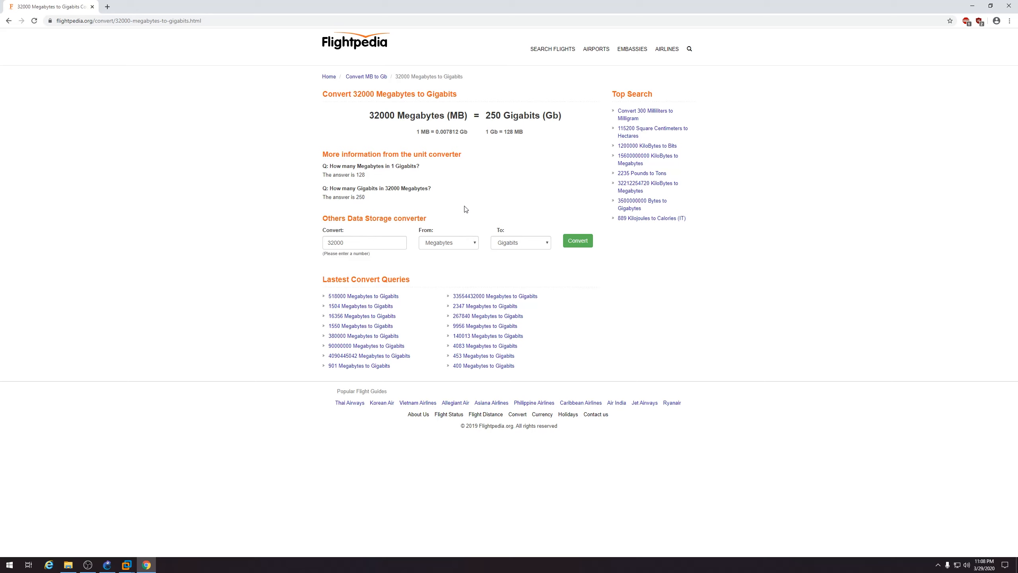
pyautogui.click(7, 23)
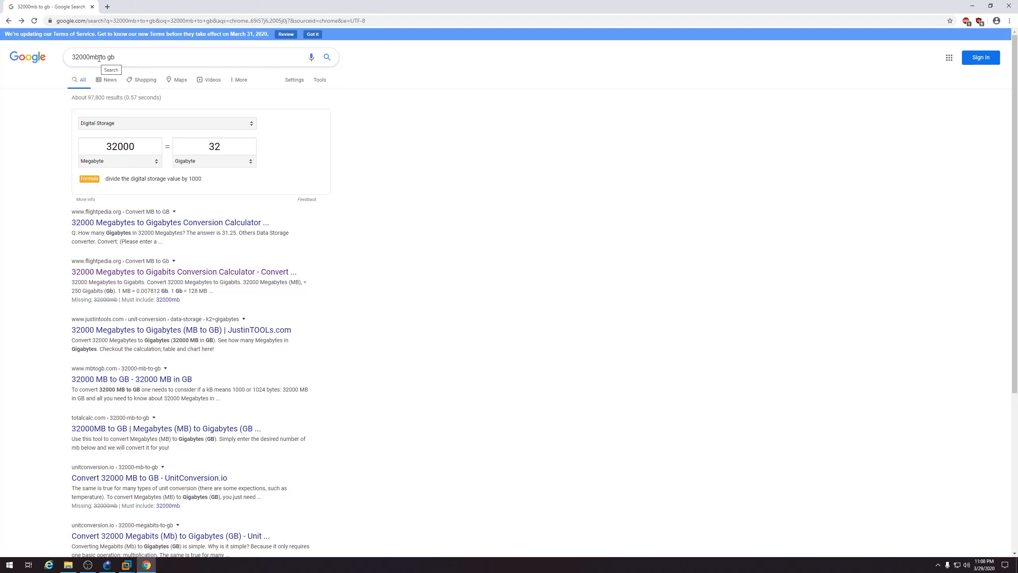
pyautogui.scroll(-4, 248, 202)
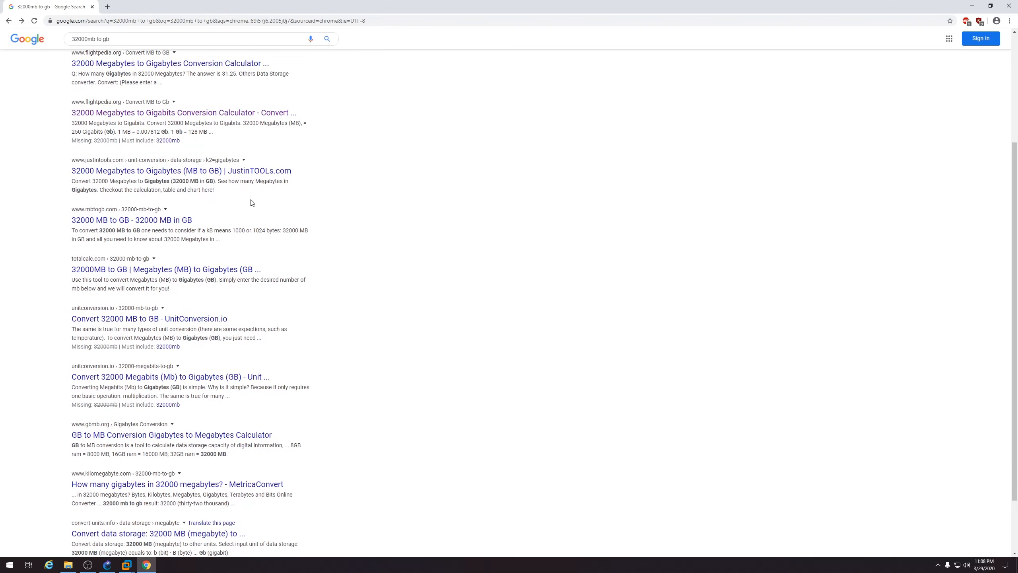
pyautogui.scroll(-2, 251, 202)
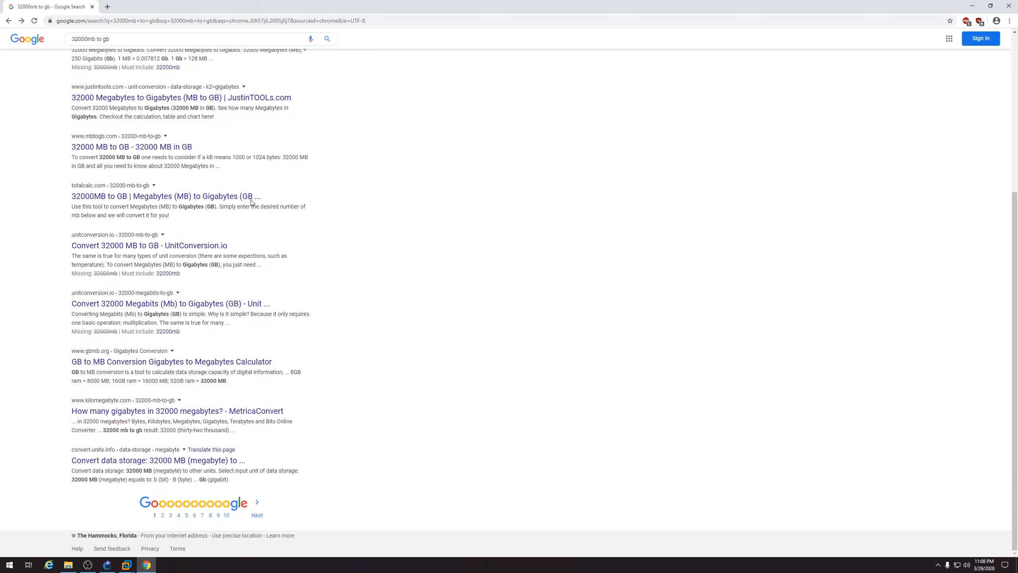
pyautogui.click(1010, 11)
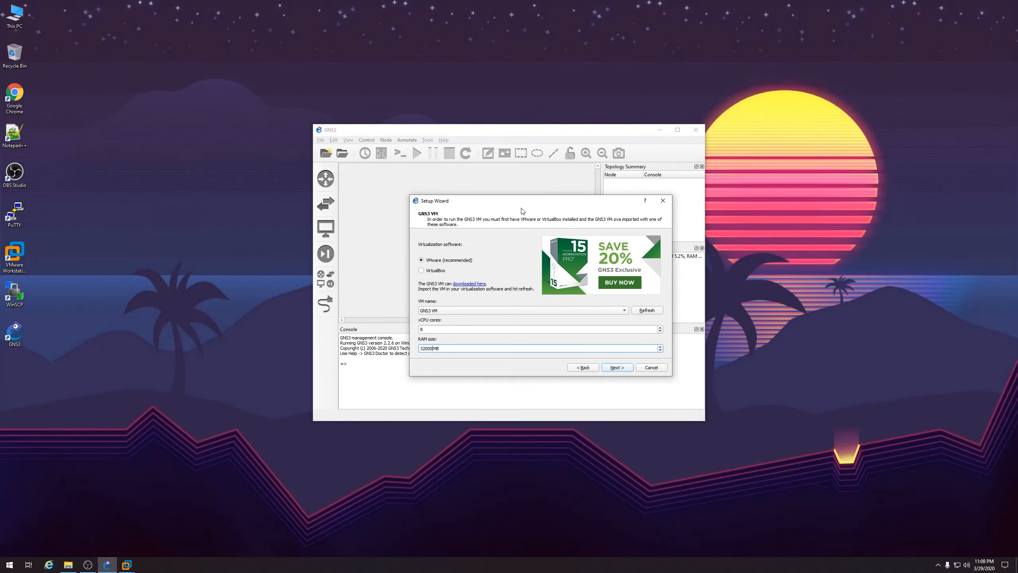
# Advance the GNS3 wizard to its summary and open the GNS3 VM's settings in VMware
pyautogui.click(617, 368)
pyautogui.click(617, 368)
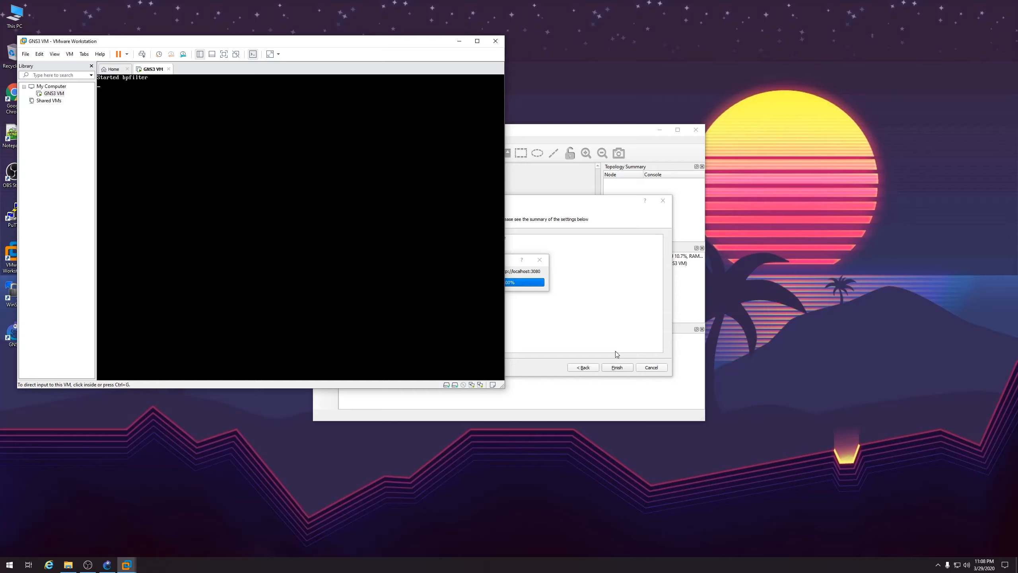
pyautogui.rightClick(56, 94)
pyautogui.click(100, 246)
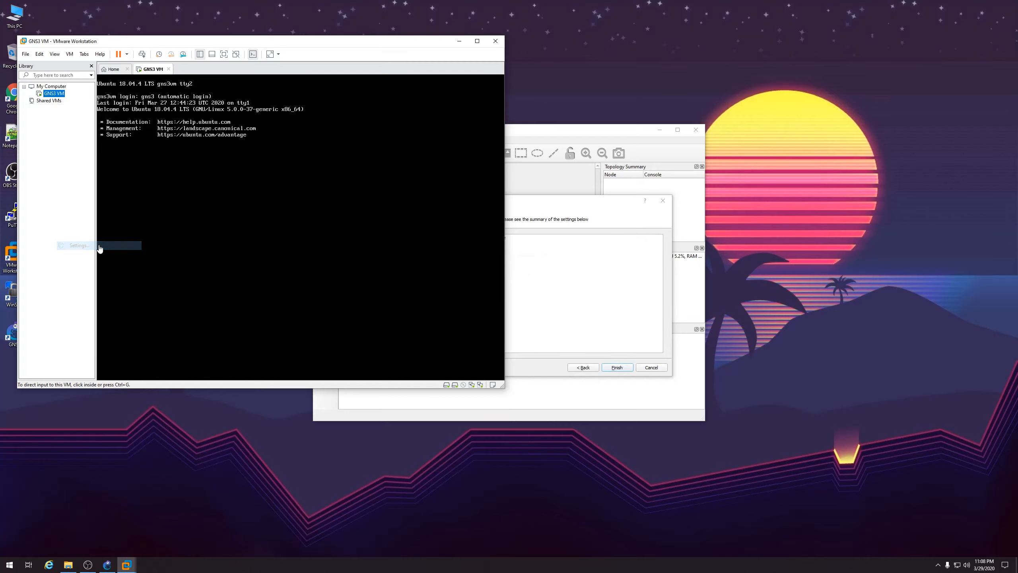
# Check the VM's 8 processors and 32000 MB memory, then close the settings unchanged
pyautogui.click(181, 123)
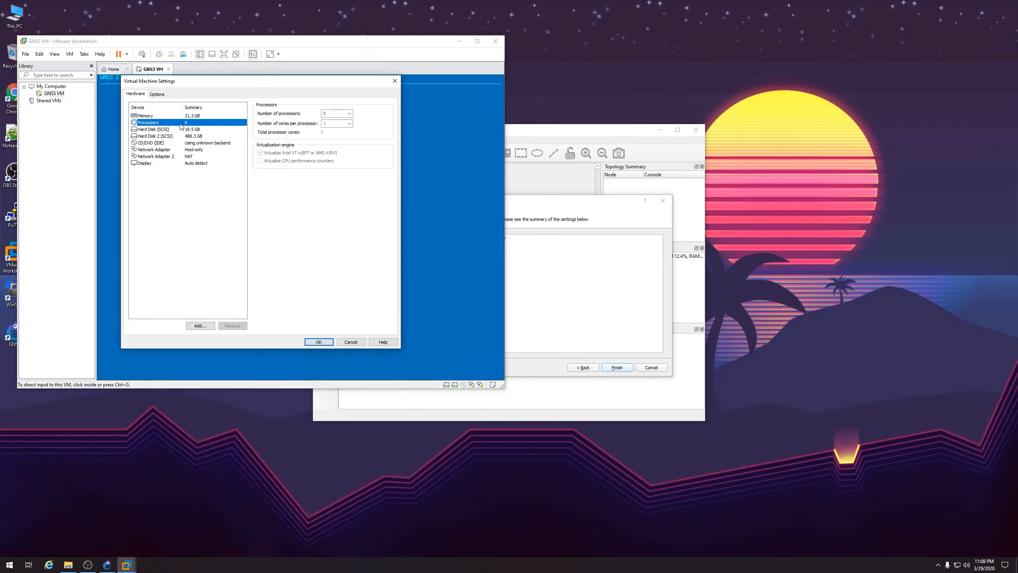
pyautogui.click(201, 118)
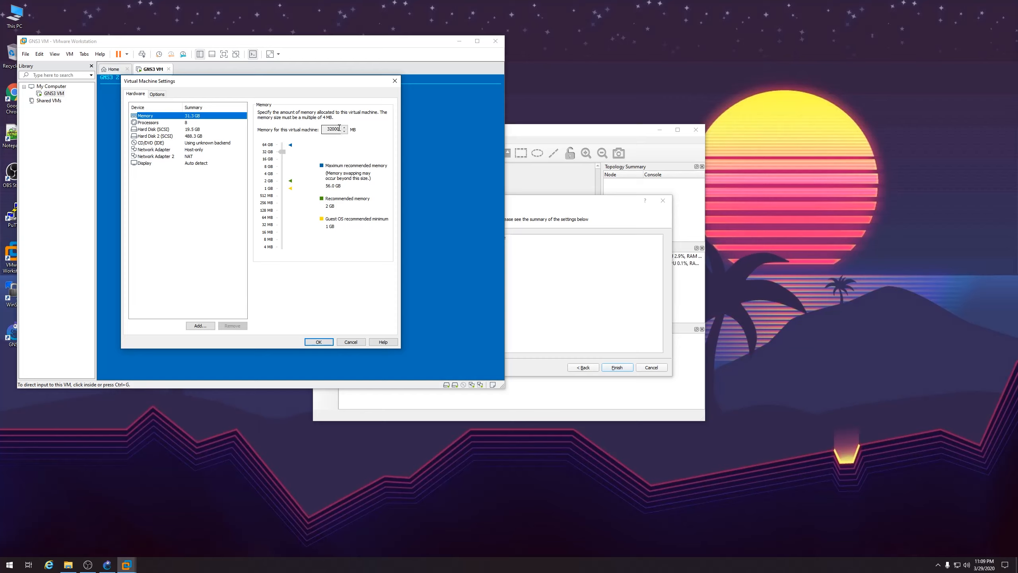
pyautogui.click(395, 80)
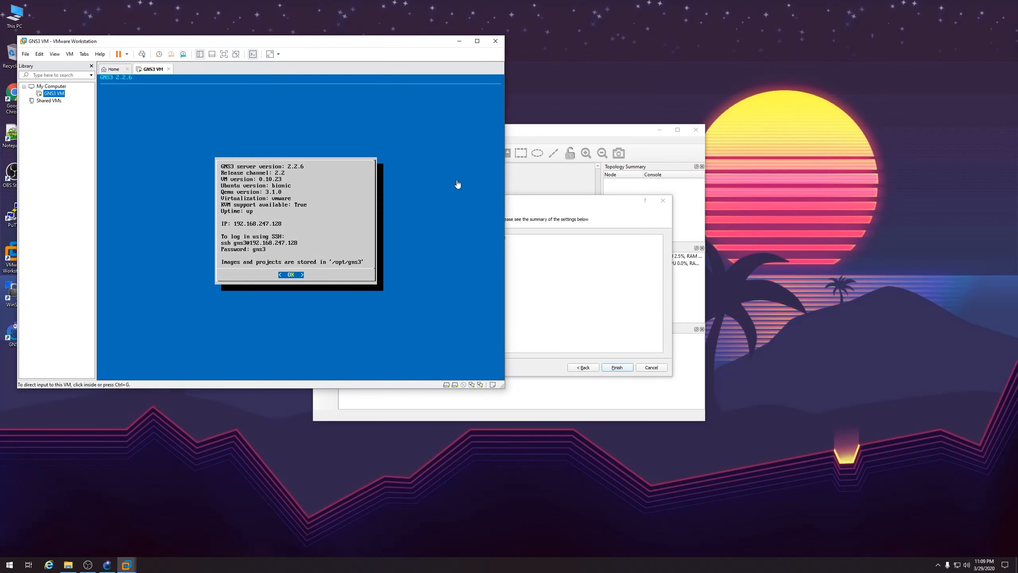
pyautogui.click(561, 201)
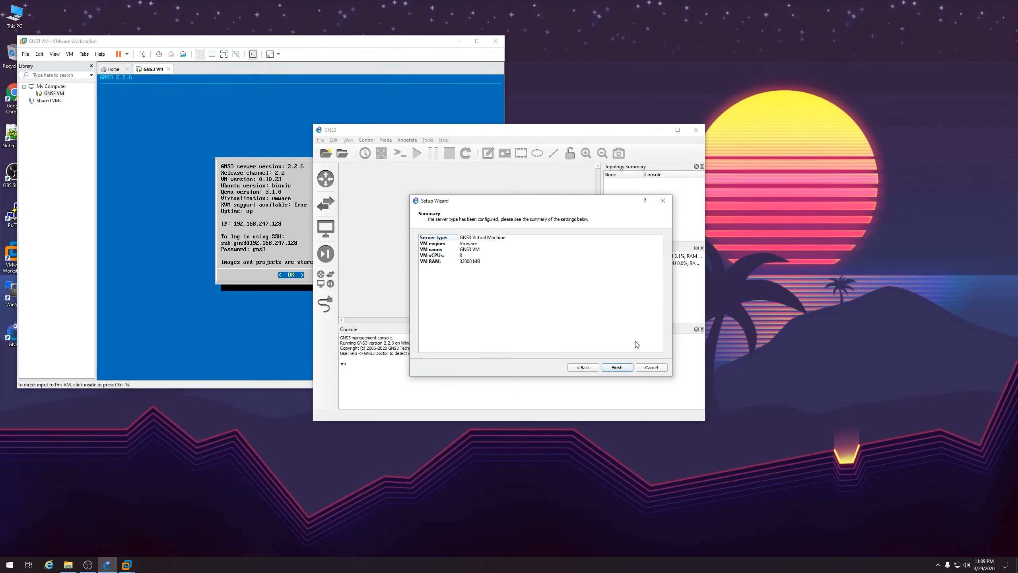
# Finish the setup wizard, maximize the GNS3 window, and open Edit > Preferences
pyautogui.click(620, 367)
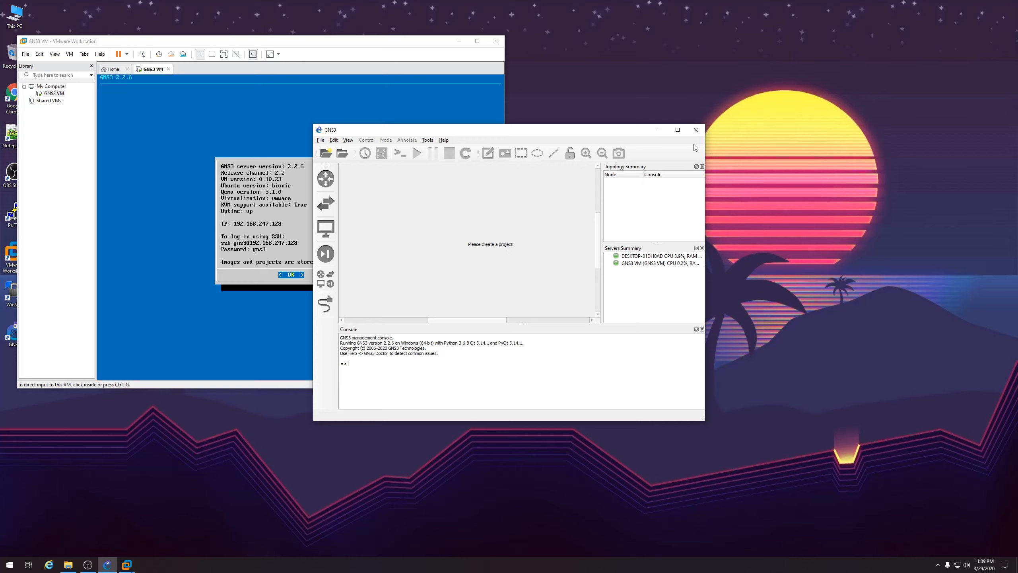
pyautogui.click(678, 130)
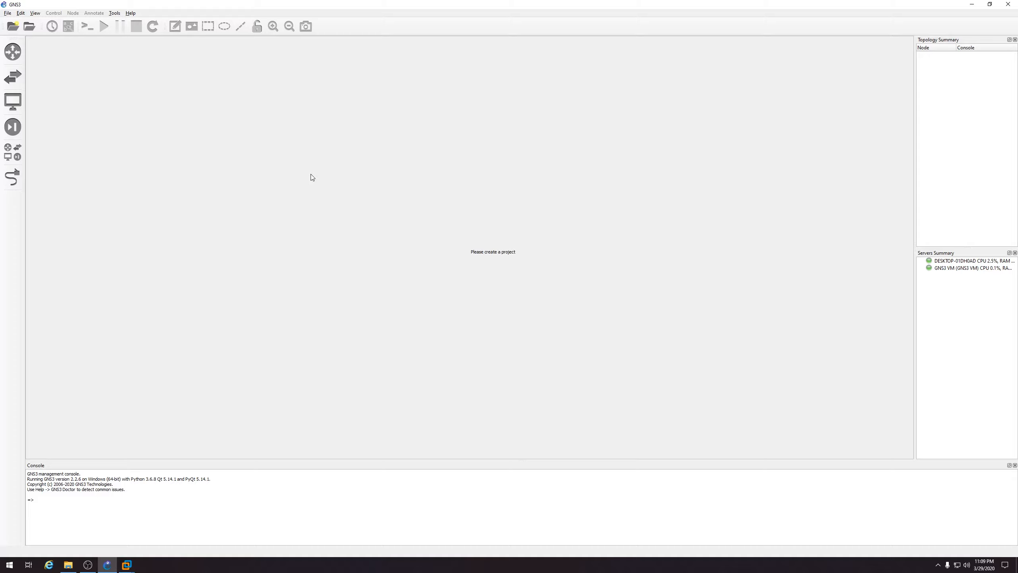
pyautogui.click(9, 13)
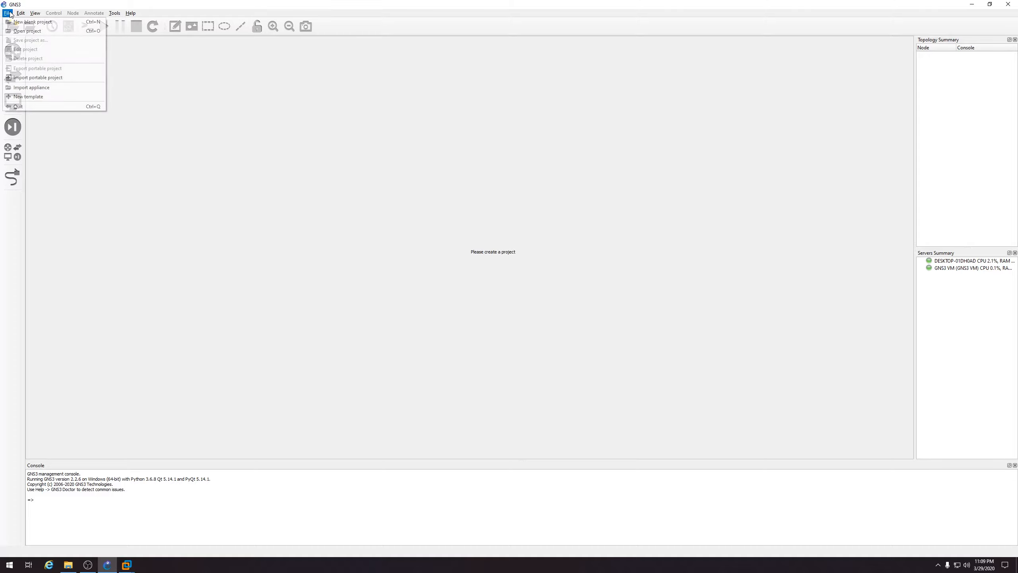
pyautogui.moveTo(20, 14)
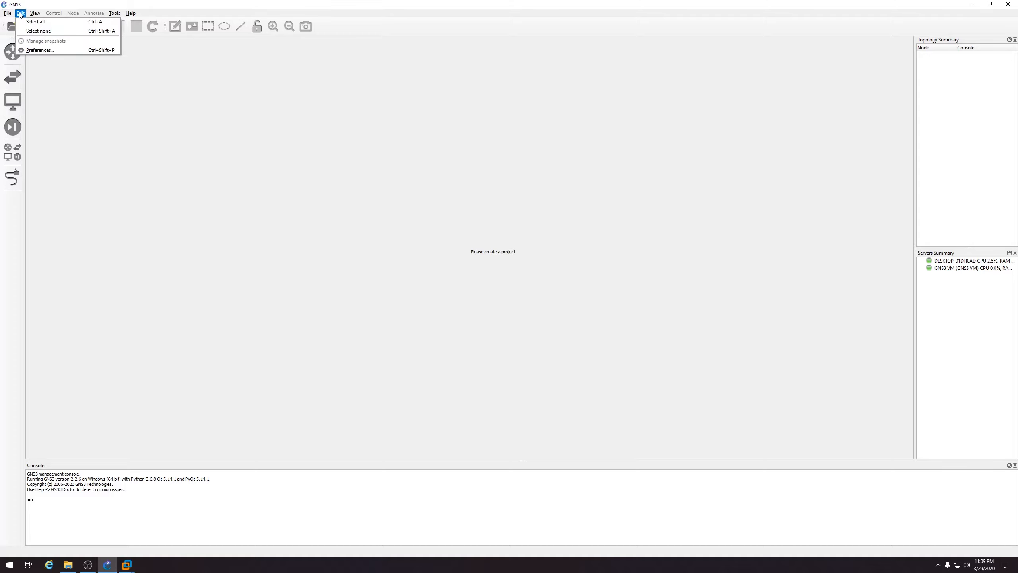
pyautogui.click(40, 50)
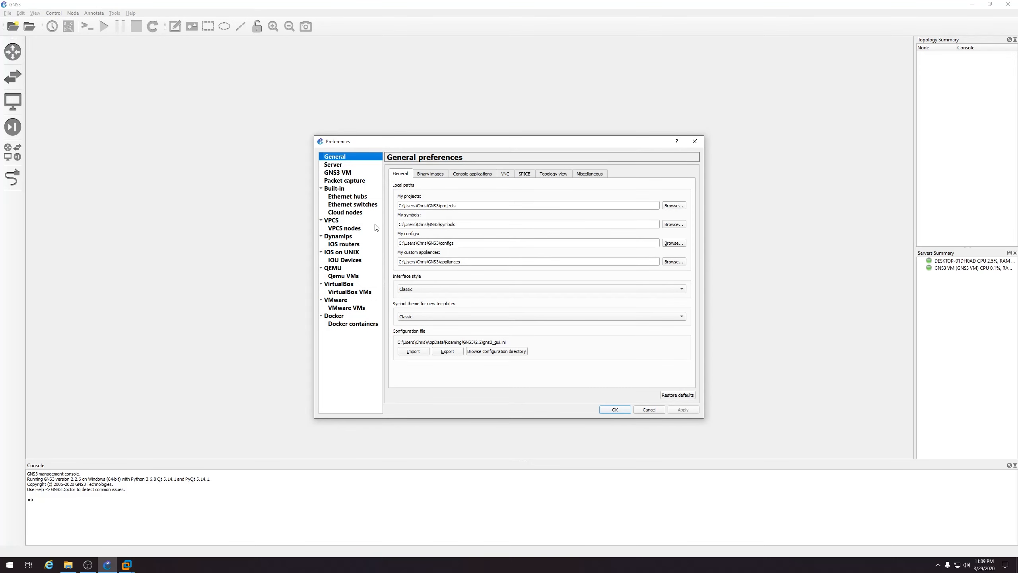
# Set VMware's managed vmnet interfaces to vmnet2 through vmnet19 and configure them
pyautogui.click(351, 302)
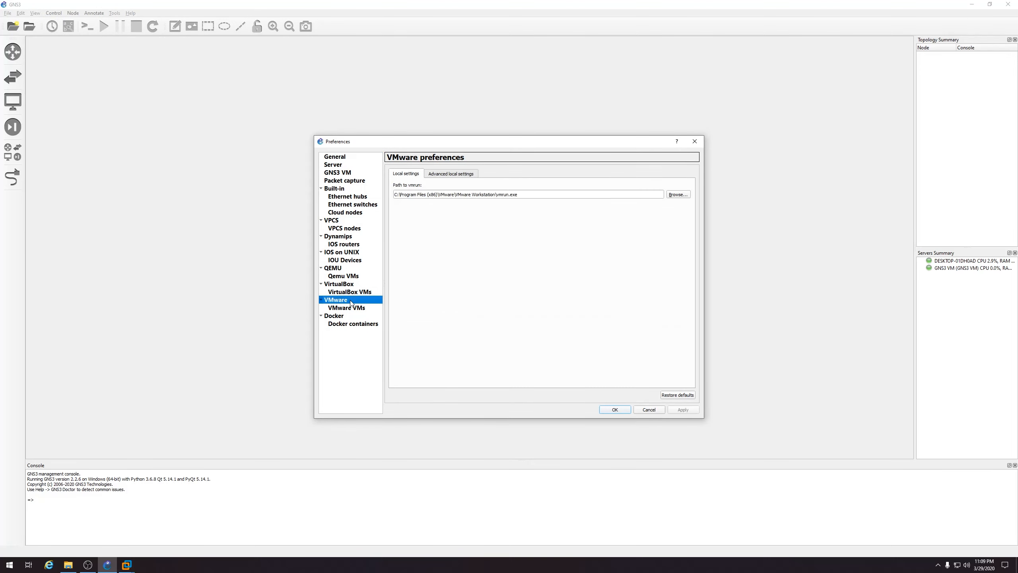
pyautogui.click(441, 177)
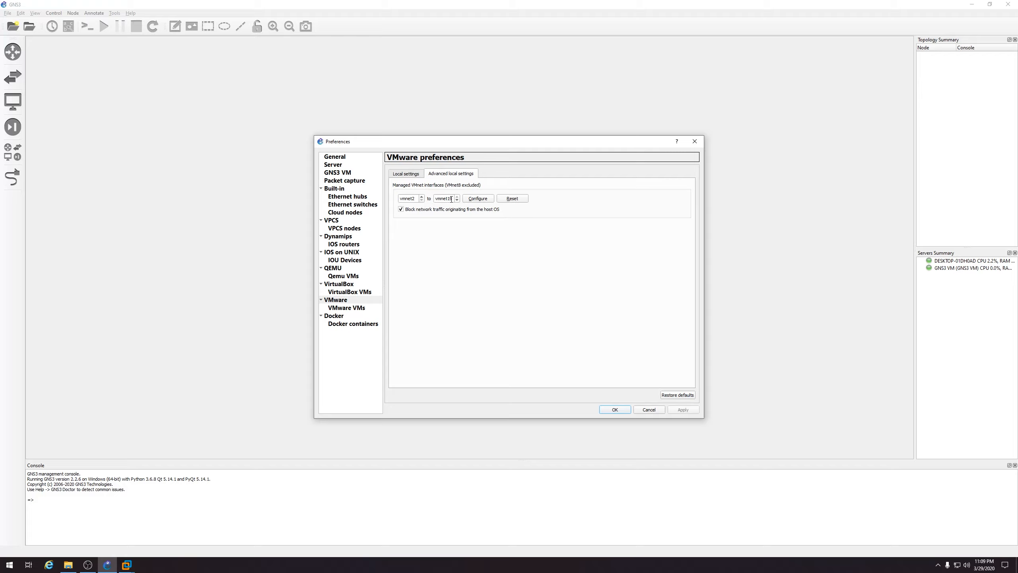
pyautogui.click(478, 199)
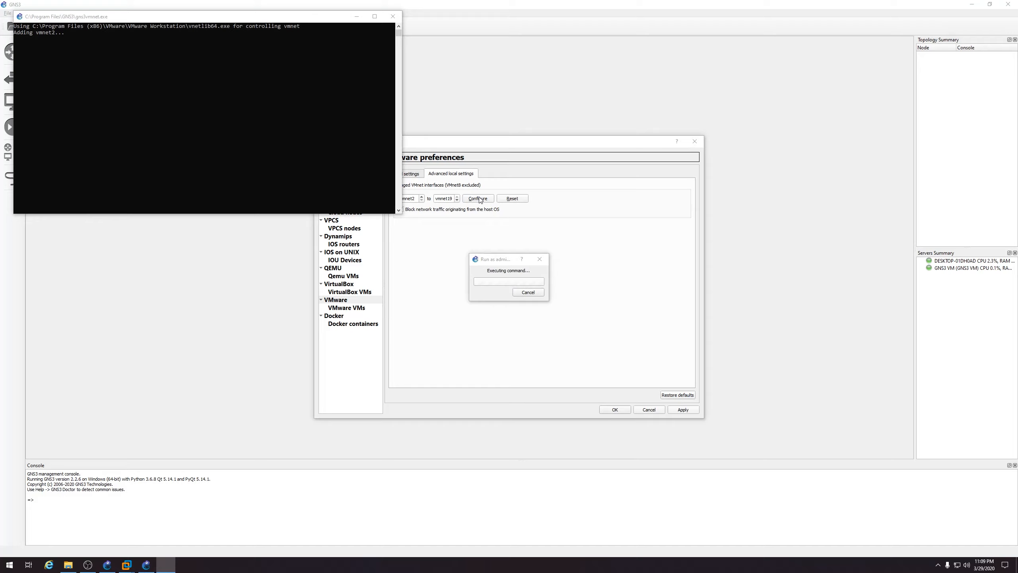
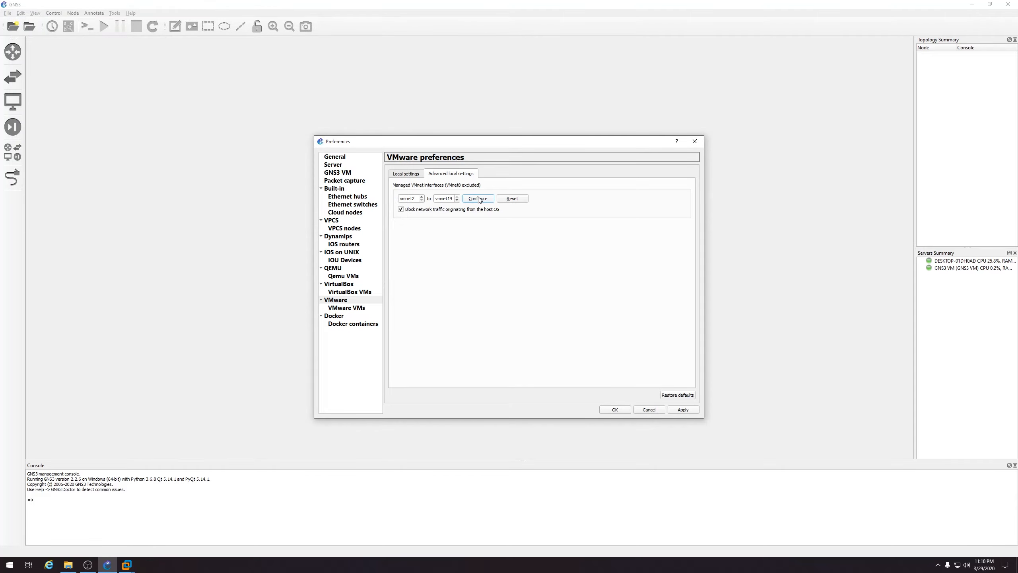
# Confirm the vmnet2–vmnet19 VMware network settings and close Preferences
pyautogui.click(616, 411)
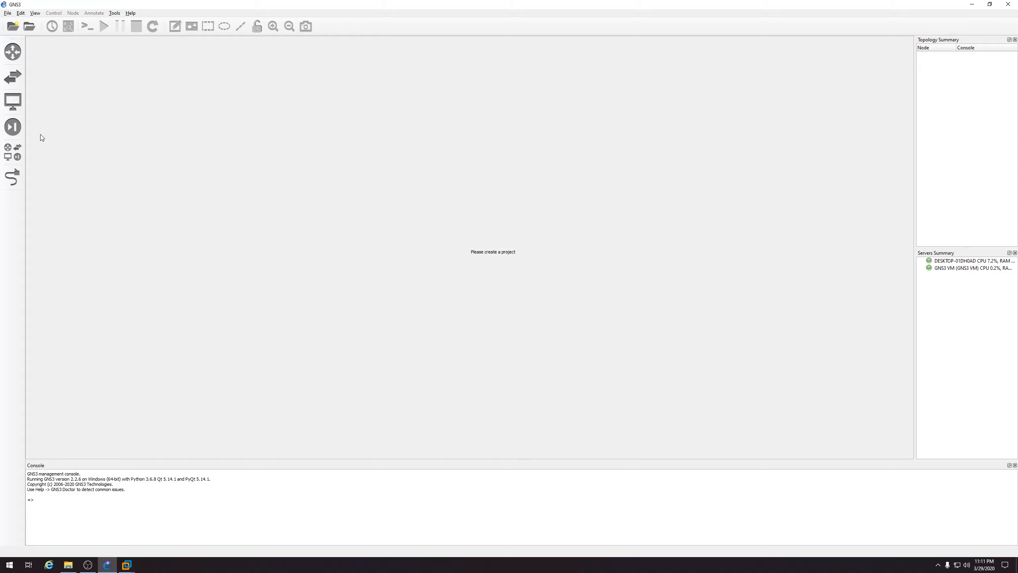
# Show all device types and try dragging a Cloud node onto the canvas
pyautogui.click(13, 127)
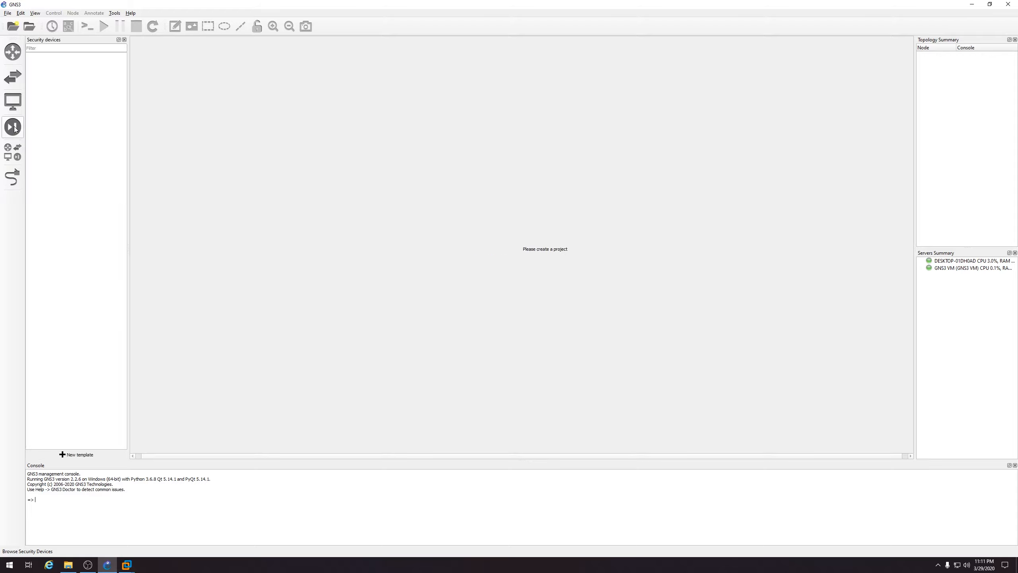
pyautogui.click(12, 151)
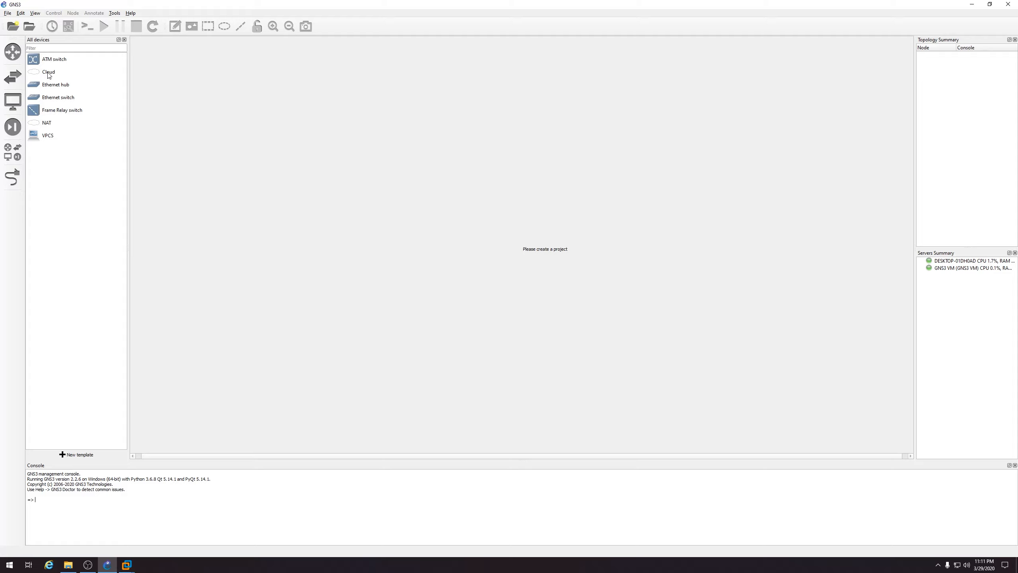
pyautogui.moveTo(48, 75); pyautogui.dragTo(694, 326)
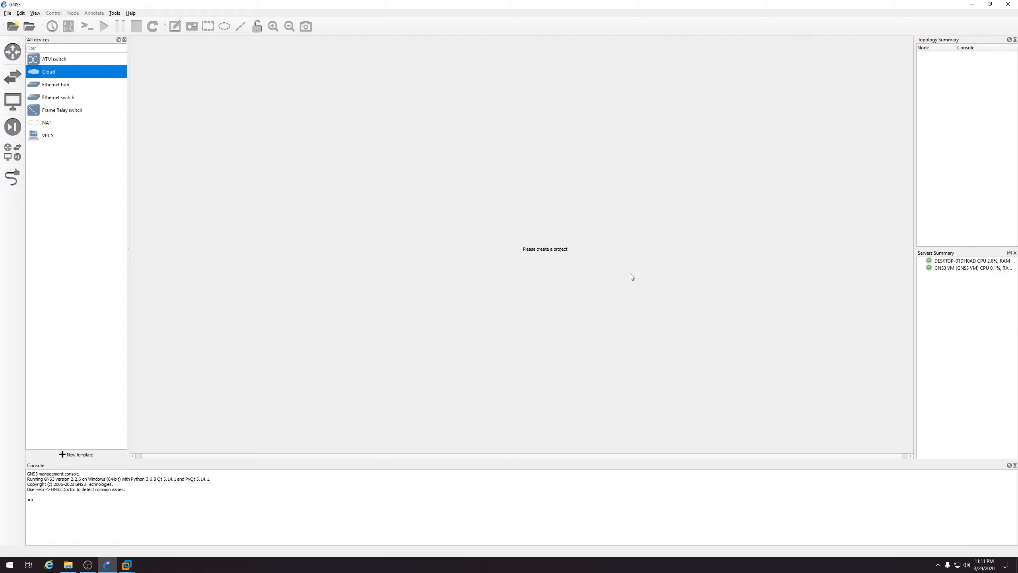
# Create a new blank project named CheckpointLab and drag a Cloud node onto it
pyautogui.click(9, 14)
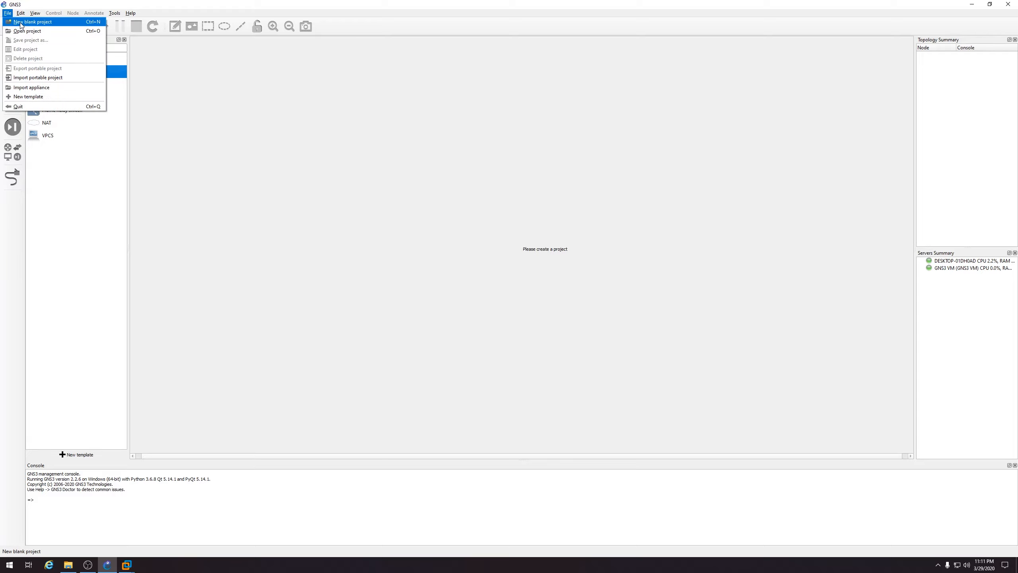
pyautogui.click(20, 22)
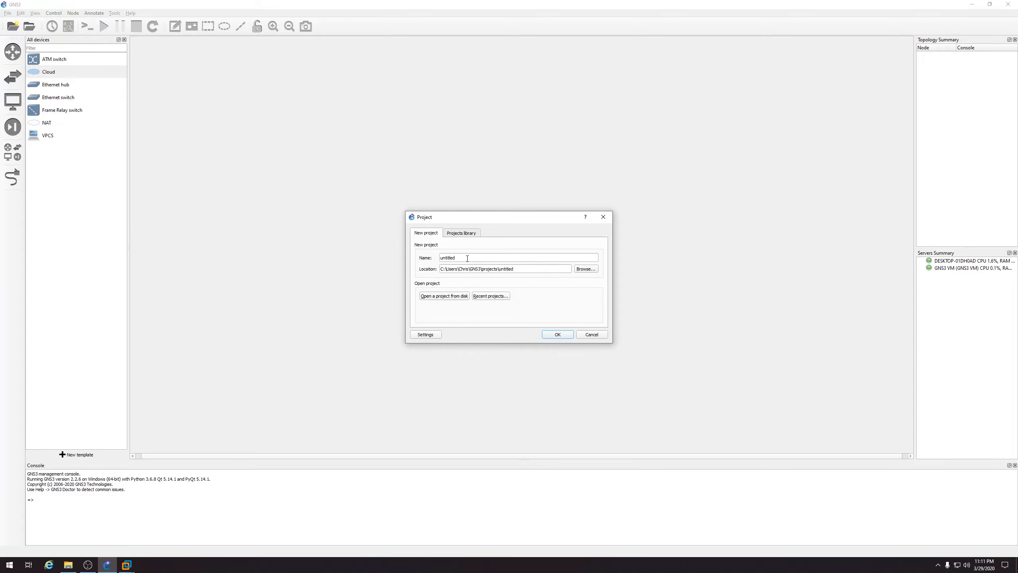
pyautogui.moveTo(468, 257); pyautogui.dragTo(432, 258)
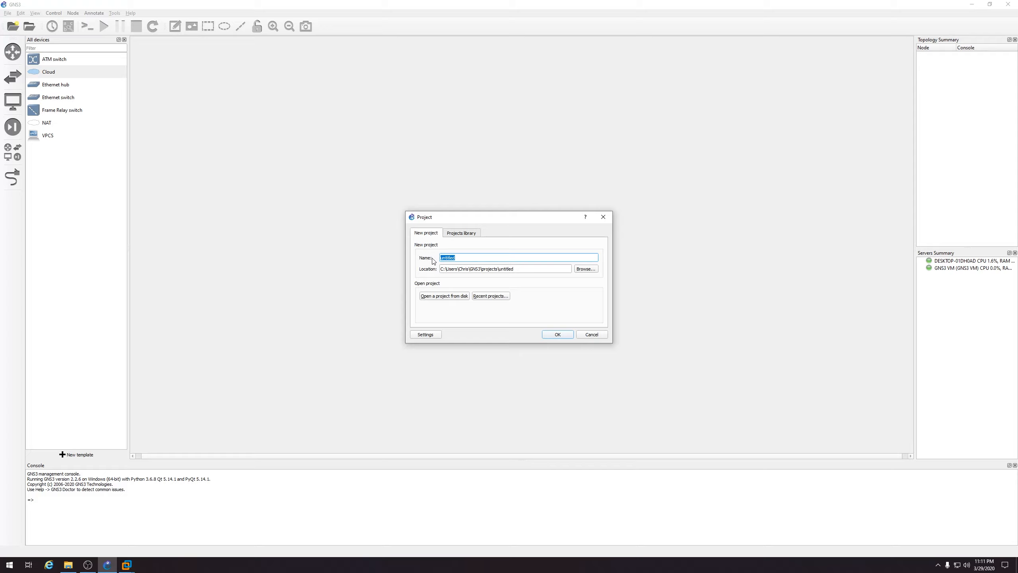
pyautogui.write('CheckpointLab')
pyautogui.click(554, 336)
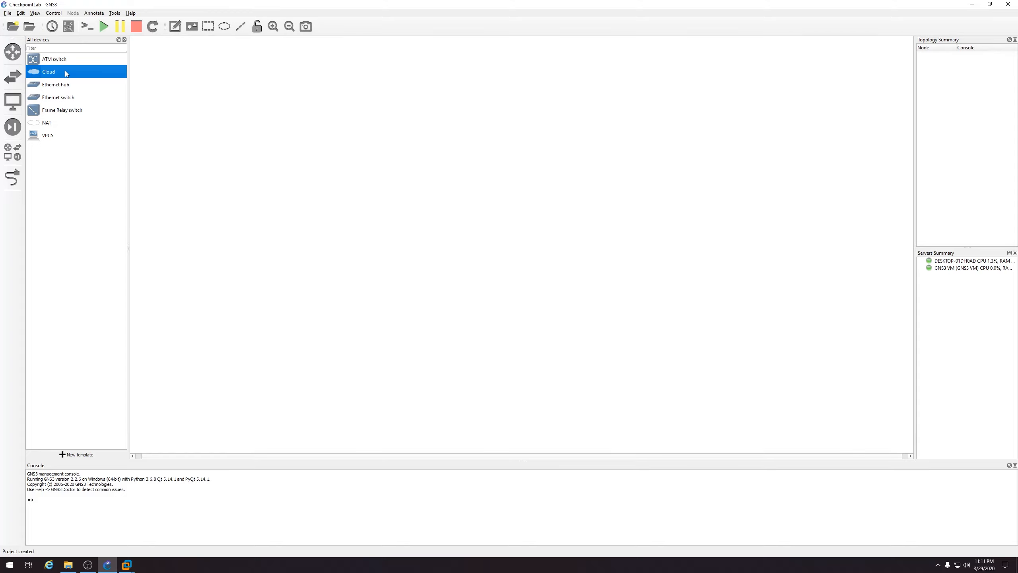
pyautogui.moveTo(66, 71); pyautogui.dragTo(683, 332)
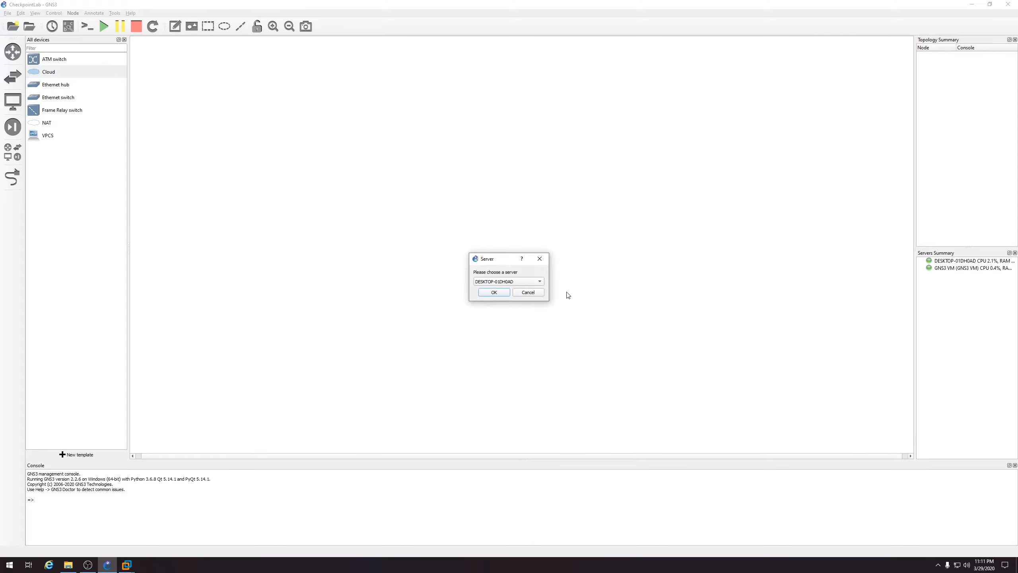
# Choose the GNS3 VM server for the cloud, adding Cloud1 to the canvas
pyautogui.click(534, 286)
pyautogui.click(531, 290)
pyautogui.click(495, 292)
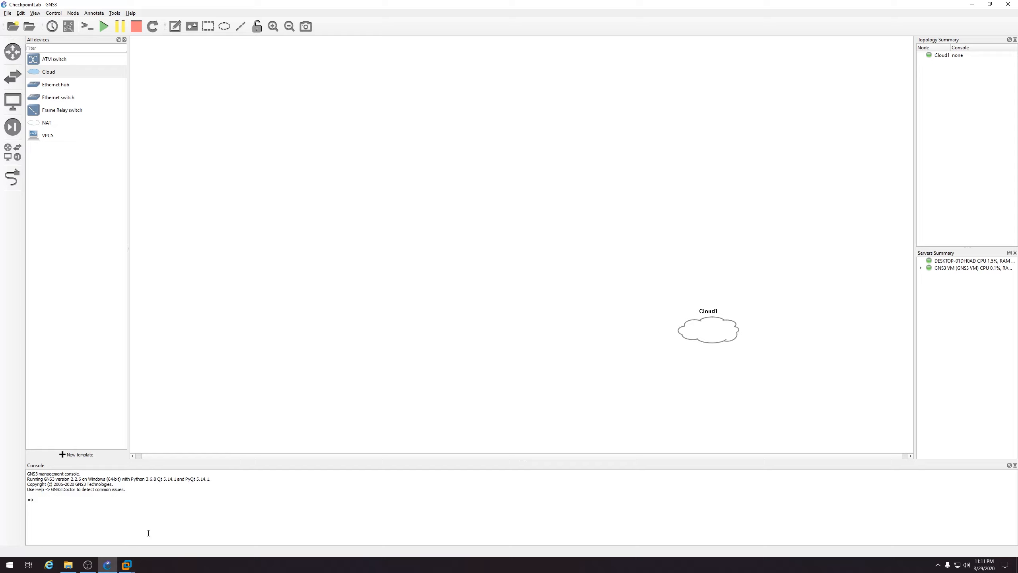
pyautogui.click(128, 565)
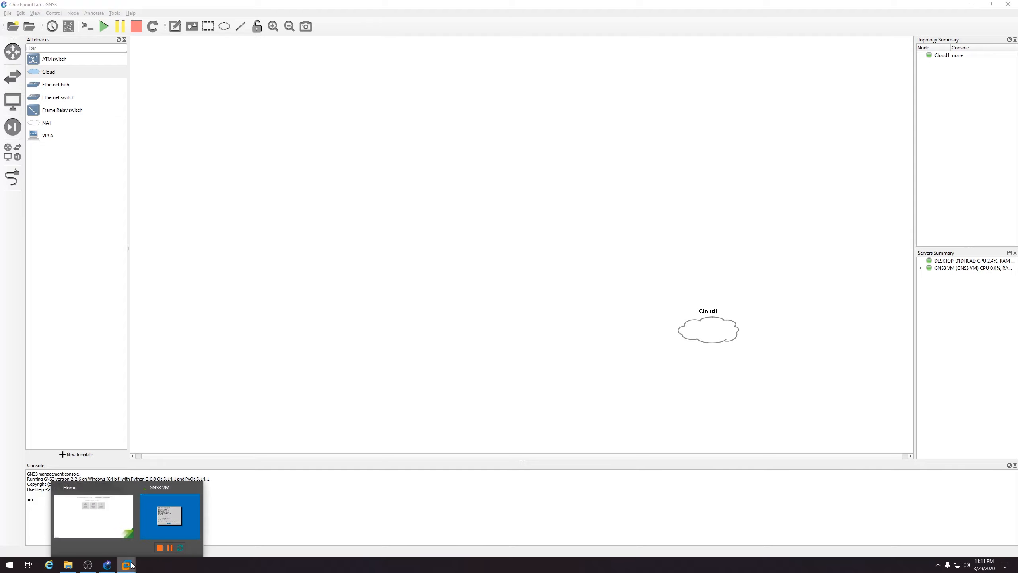
# Open the GNS3 VM's hardware settings in VMware Workstation and view its network adapters
pyautogui.click(116, 513)
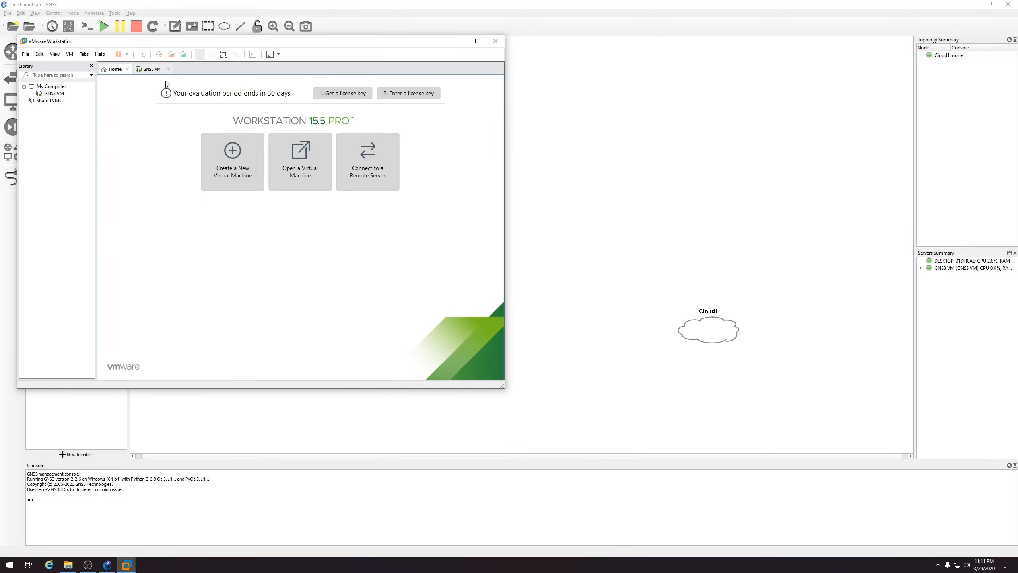
pyautogui.click(147, 72)
pyautogui.rightClick(50, 95)
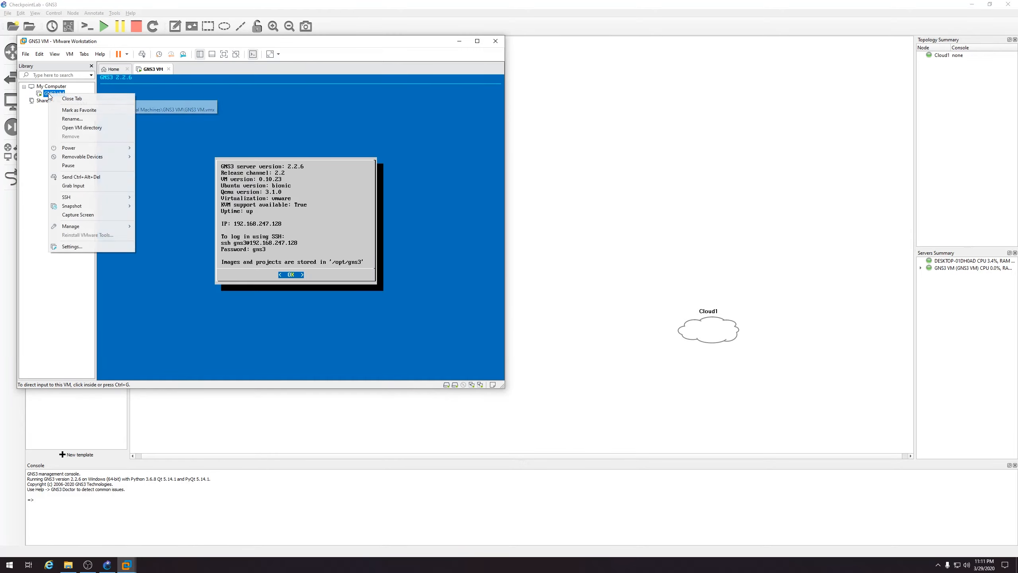
pyautogui.click(103, 253)
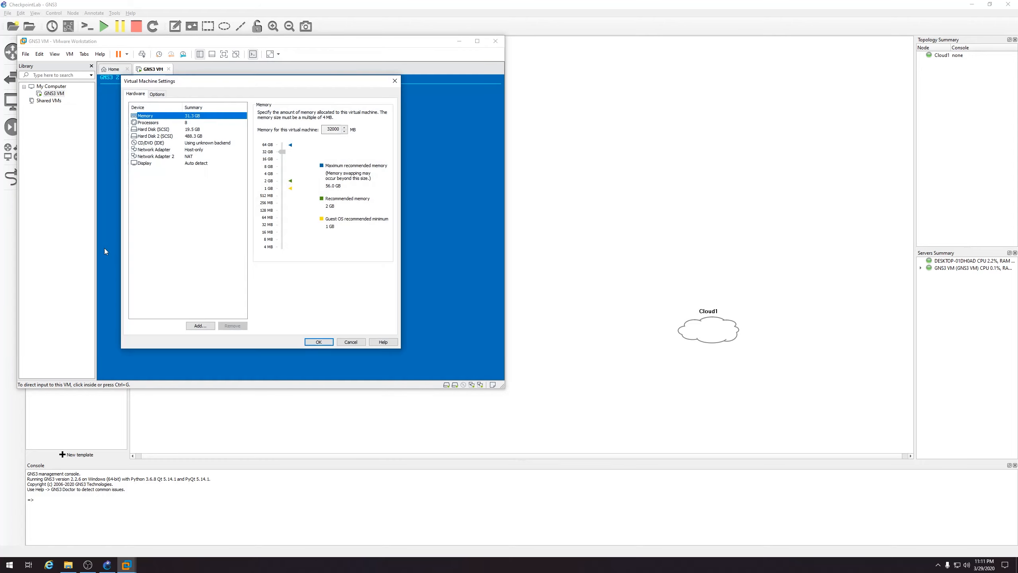
pyautogui.click(163, 156)
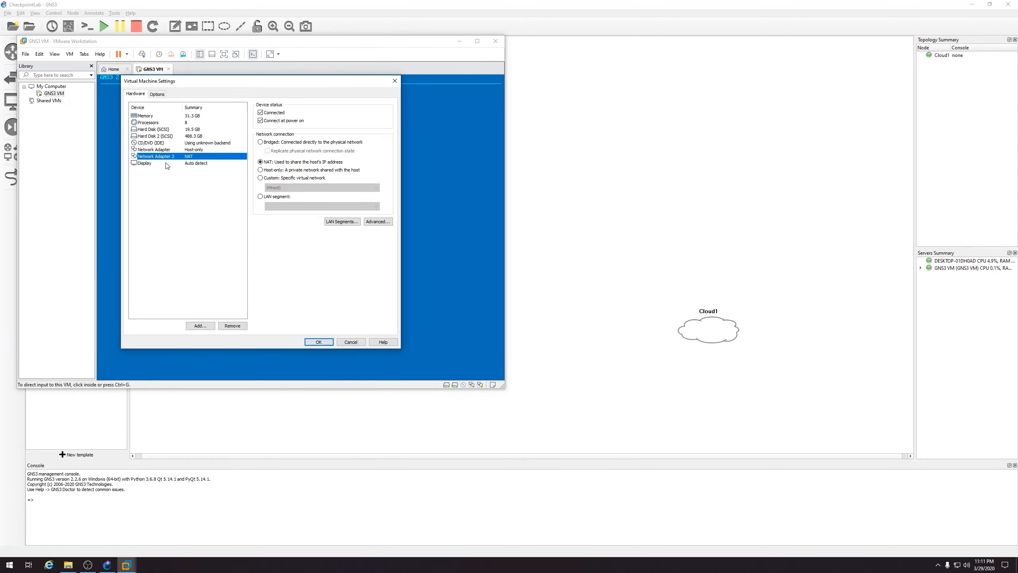
# Add a third network adapter connected to custom VMnet0 and save the VM settings
pyautogui.click(200, 325)
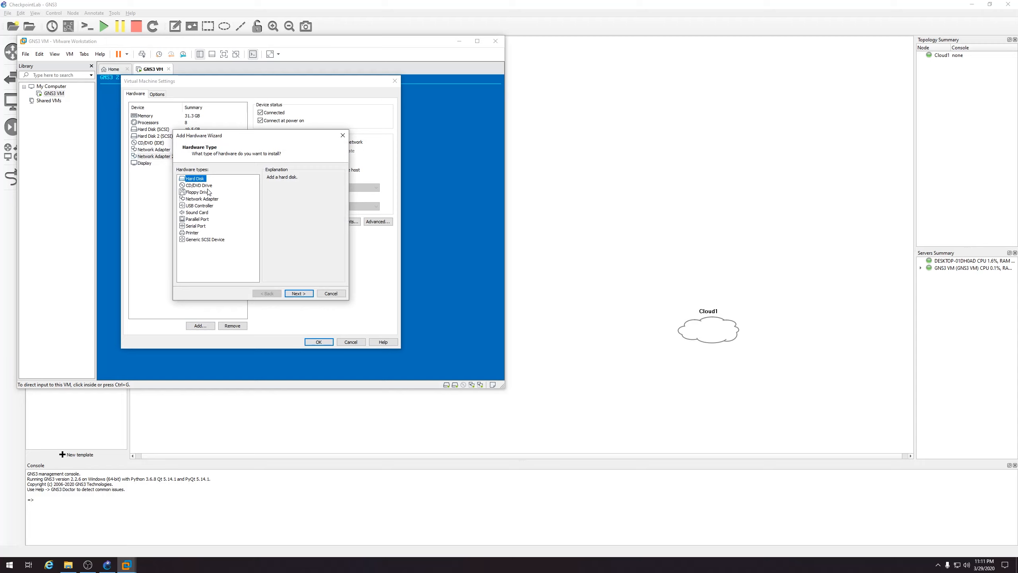
pyautogui.click(203, 198)
pyautogui.click(305, 293)
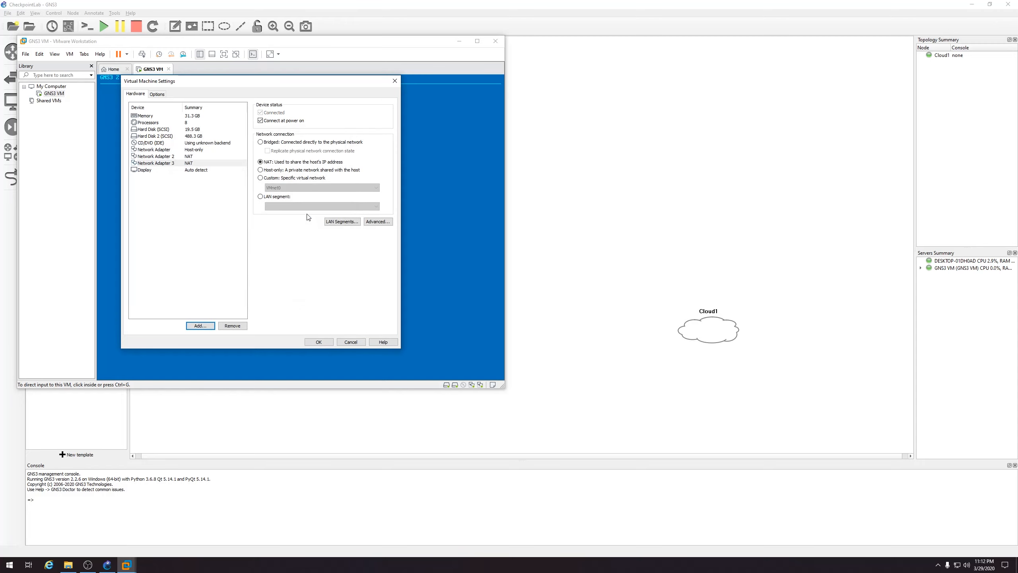
pyautogui.click(284, 179)
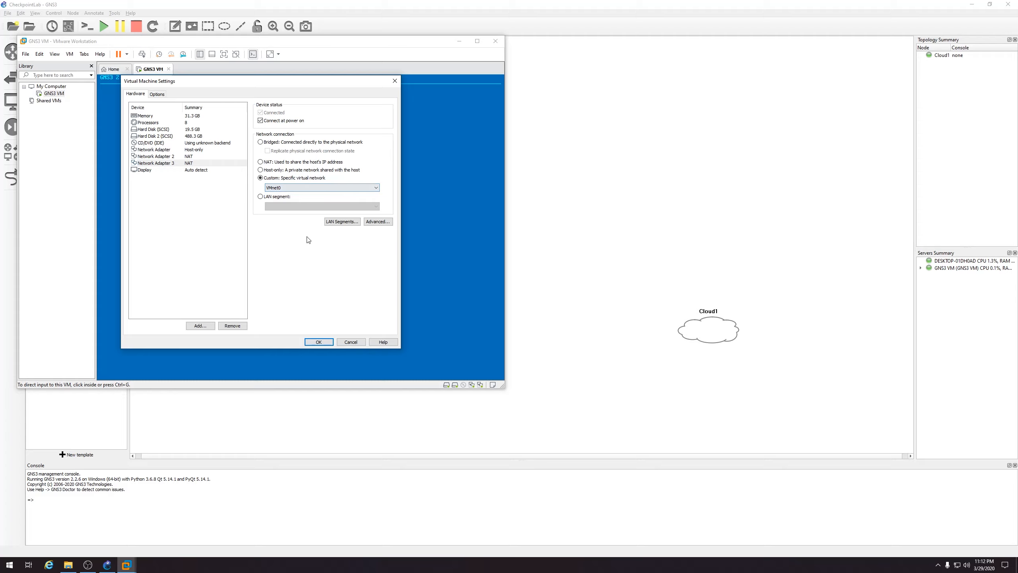
pyautogui.click(323, 340)
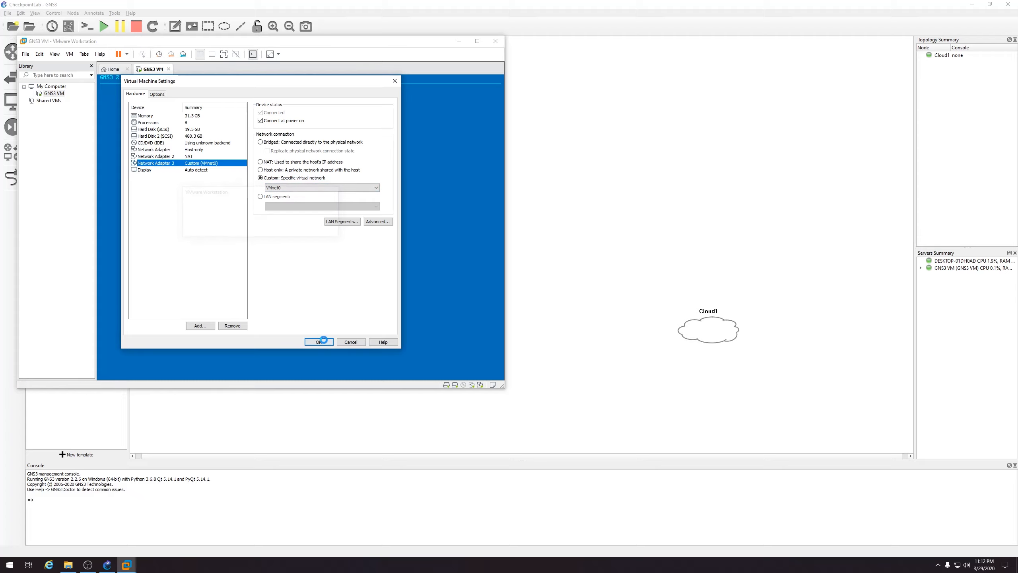
pyautogui.click(323, 340)
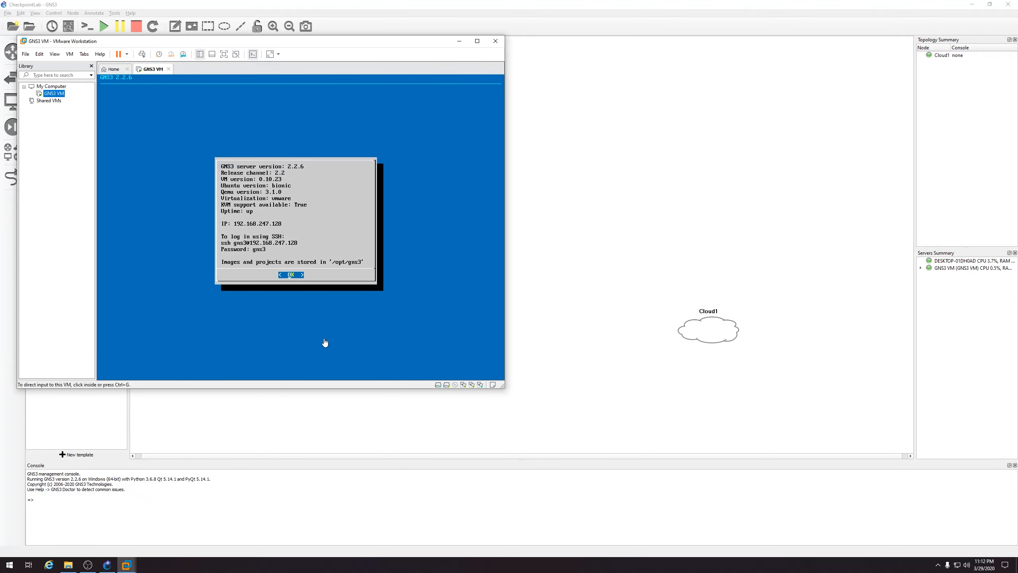
pyautogui.click(40, 54)
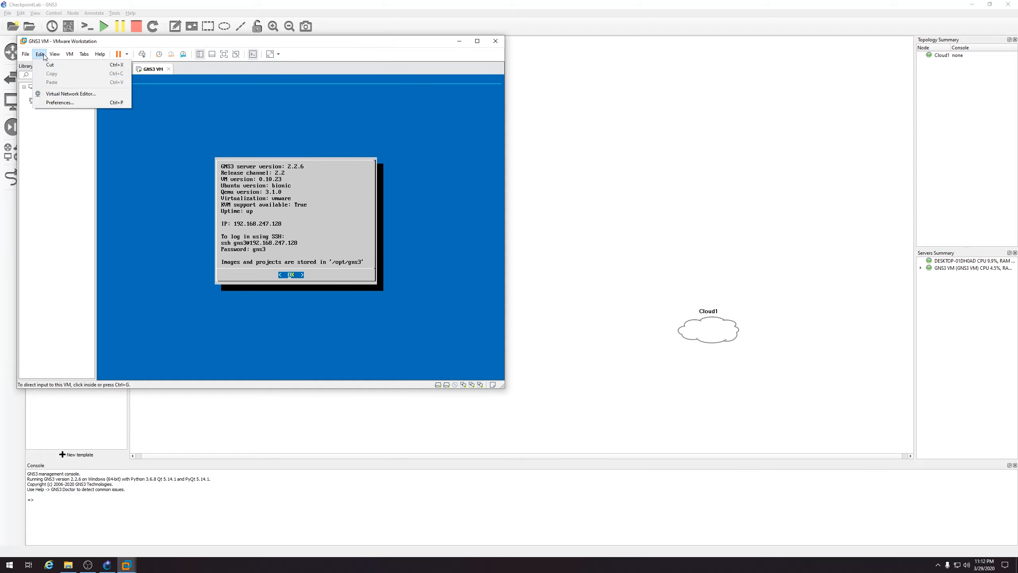
# Bridge VMnet0 to the Intel(R) I211 Gigabit Network Connection and apply the change
pyautogui.click(51, 95)
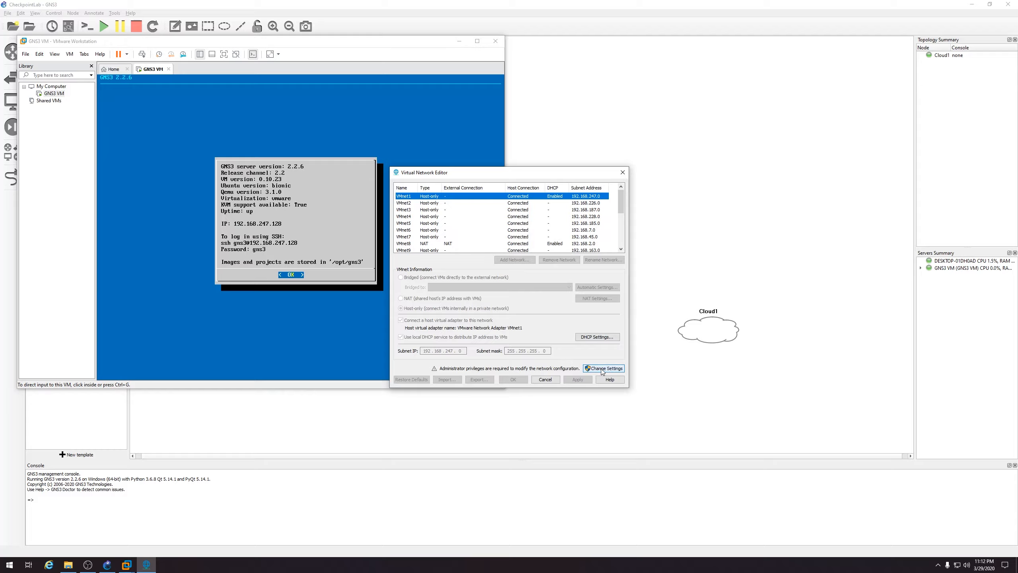
pyautogui.click(602, 368)
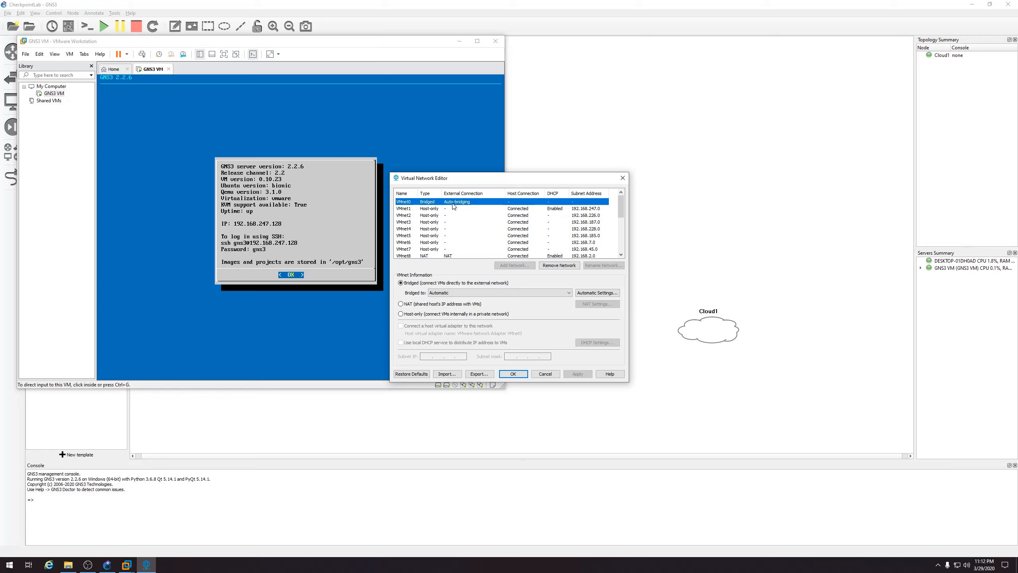
pyautogui.click(450, 293)
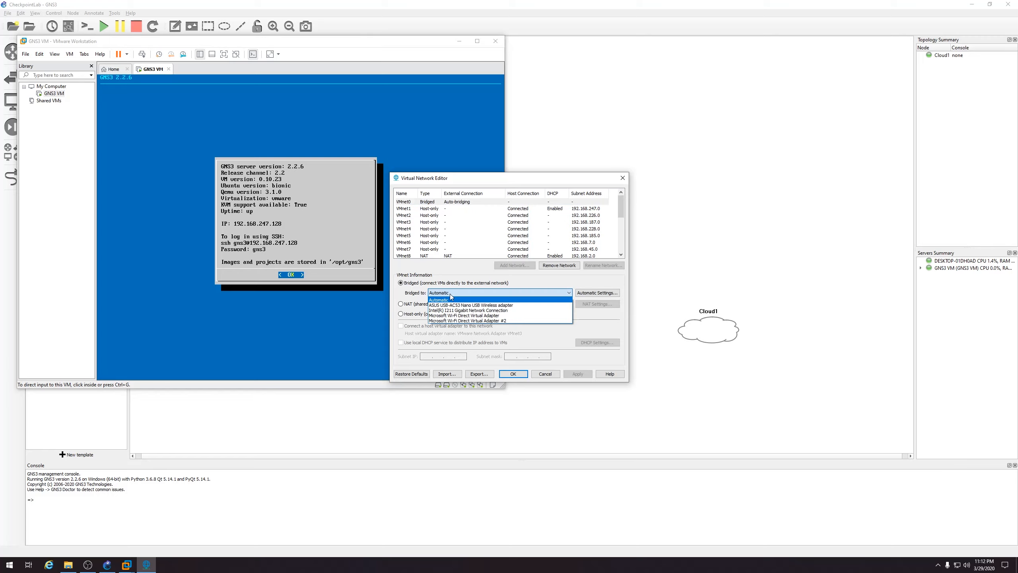
pyautogui.click(471, 311)
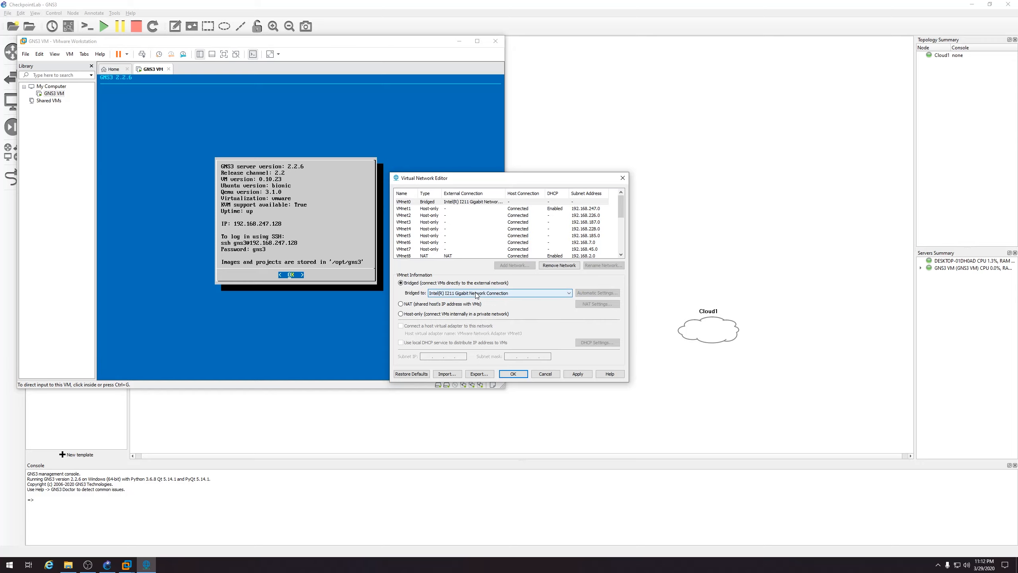
pyautogui.click(577, 373)
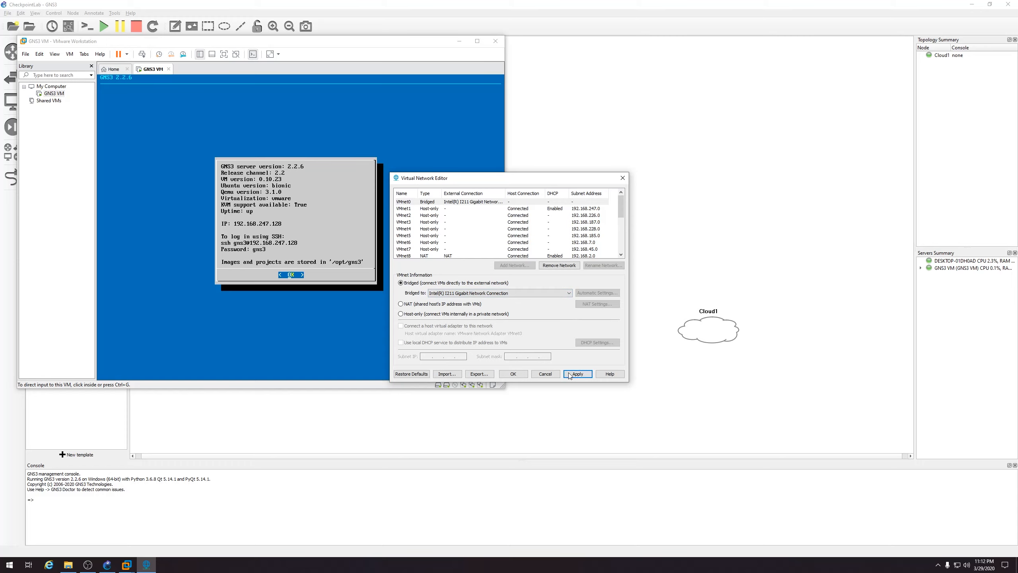
pyautogui.click(570, 375)
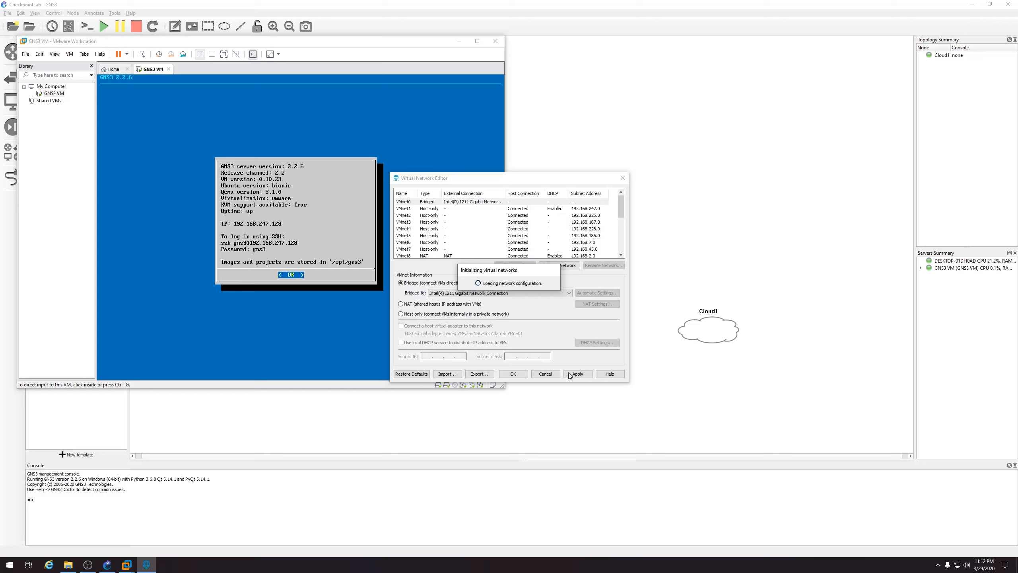
pyautogui.click(515, 374)
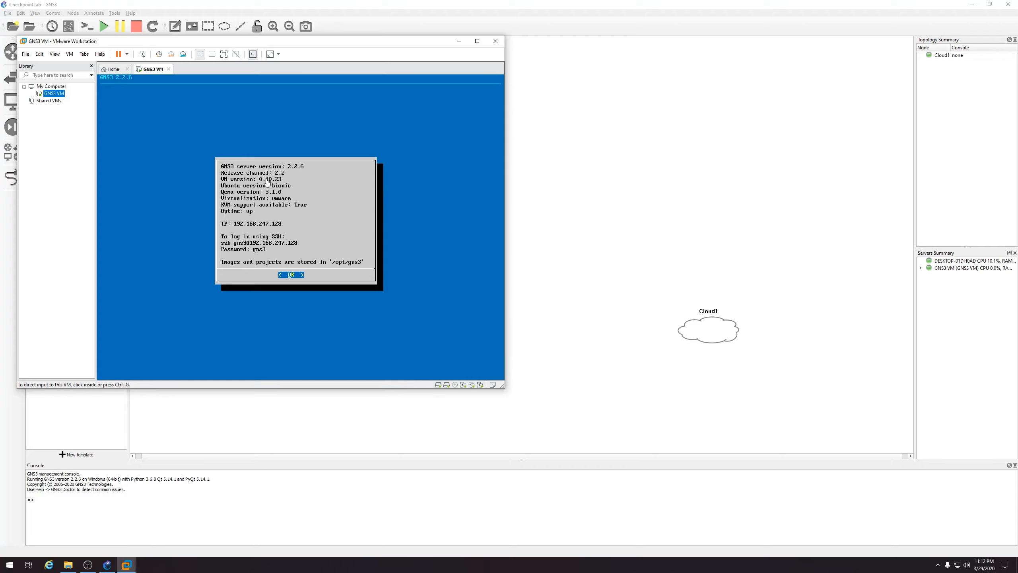
# Back in GNS3, review Cloud1's configuration twice, finding only eth0 and eth1 listed
pyautogui.click(460, 41)
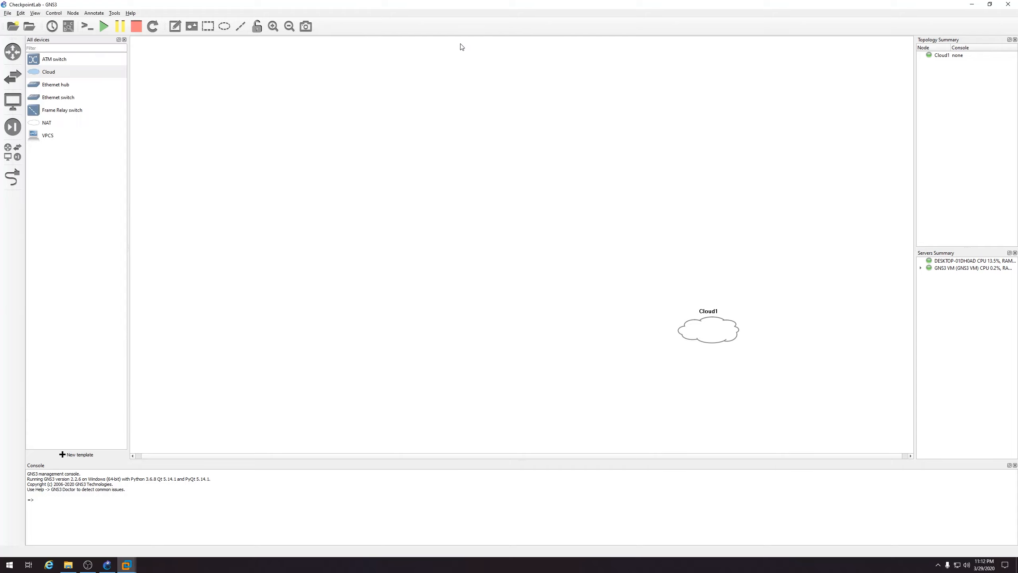
pyautogui.moveTo(697, 329)
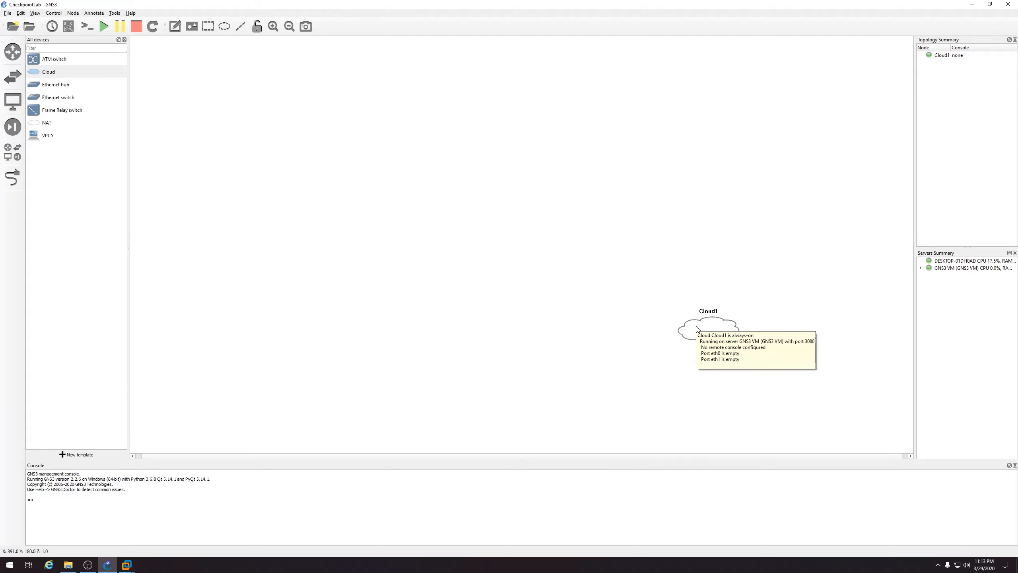
pyautogui.doubleClick(709, 329)
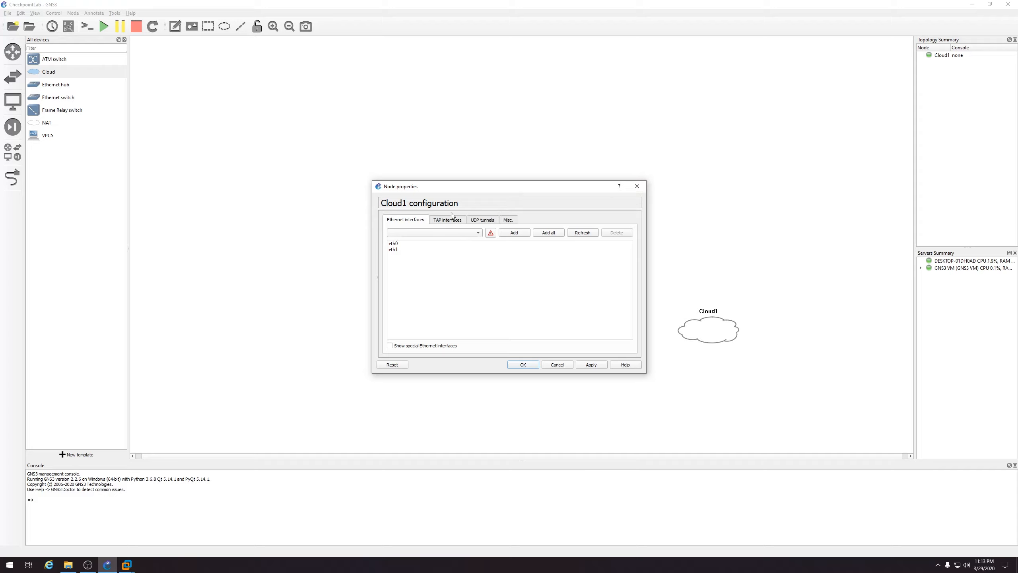
pyautogui.click(638, 186)
pyautogui.rightClick(704, 323)
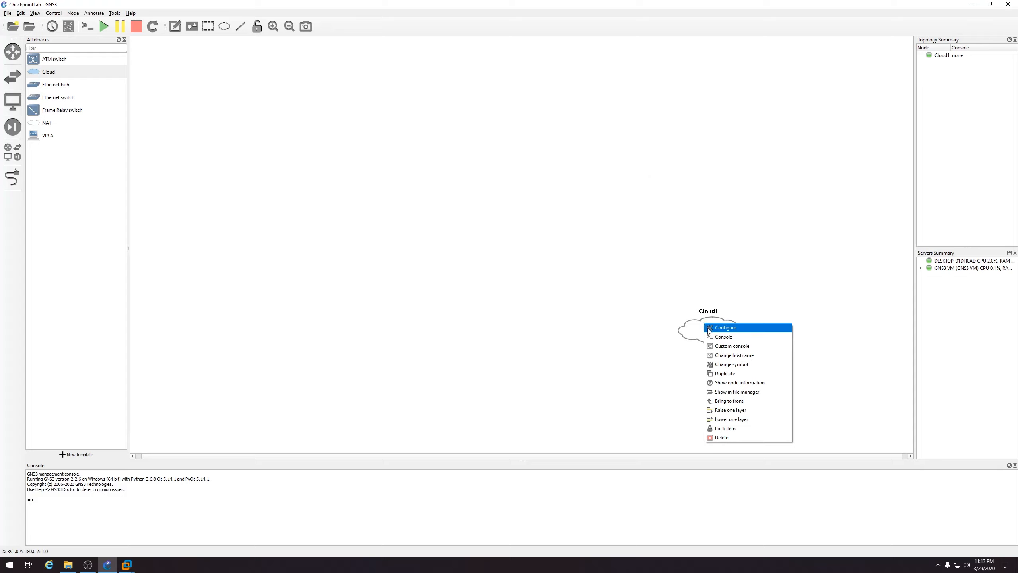
pyautogui.click(711, 329)
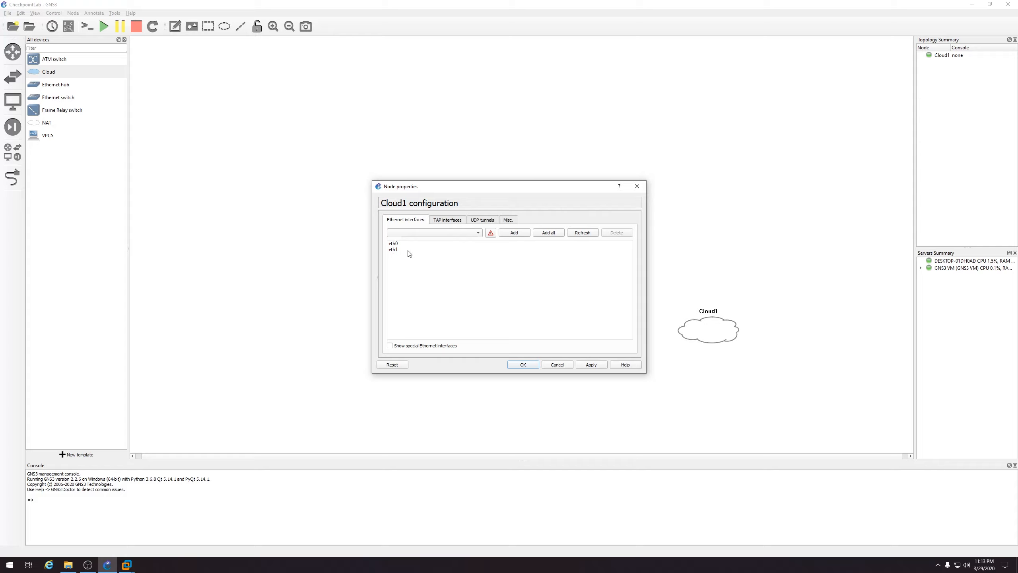
pyautogui.click(643, 189)
# Delete Cloud1 and add a fresh cloud node on the GNS3 VM server
pyautogui.rightClick(708, 327)
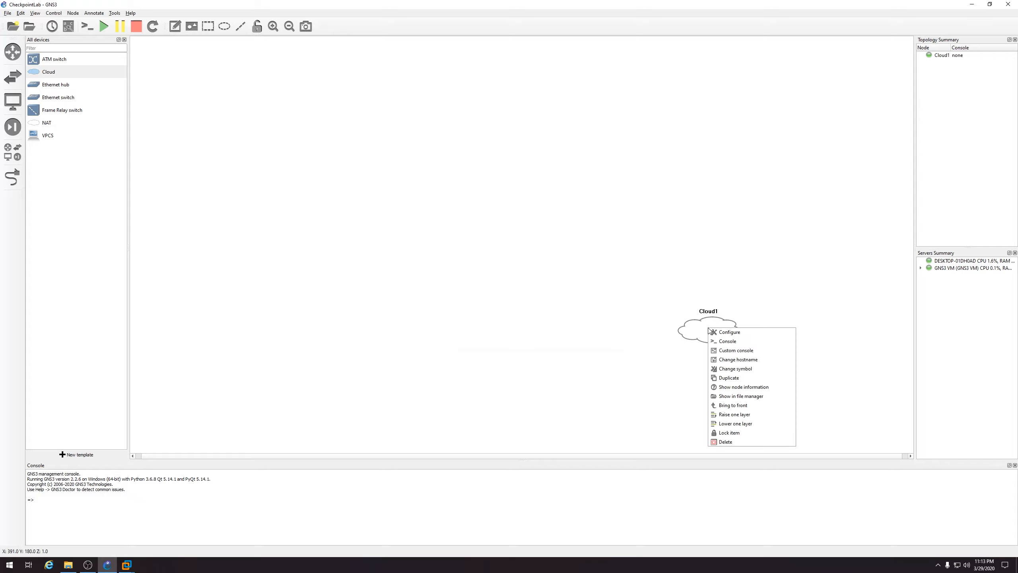
pyautogui.click(726, 442)
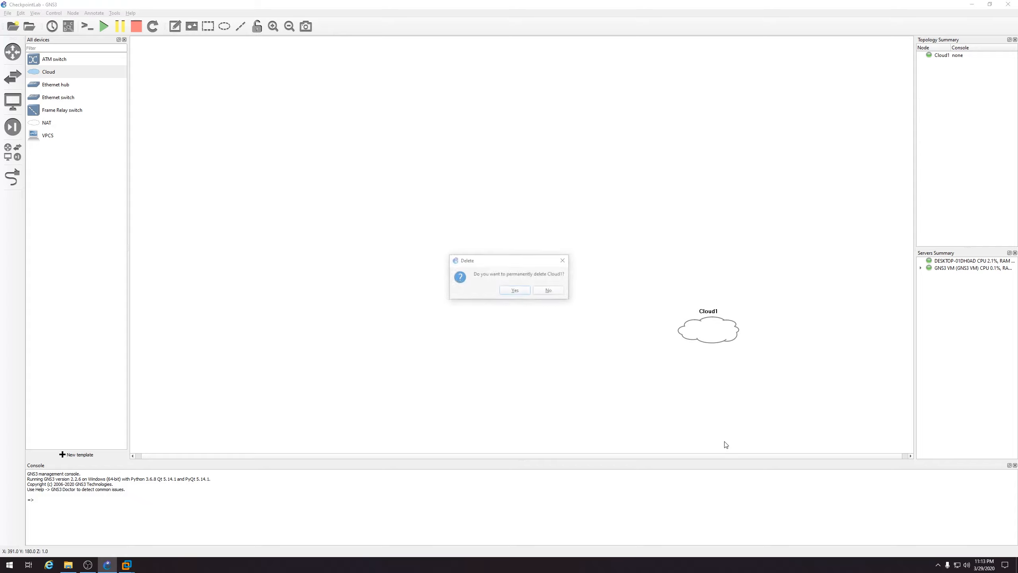
pyautogui.click(521, 291)
pyautogui.moveTo(72, 74); pyautogui.dragTo(719, 323)
pyautogui.click(540, 281)
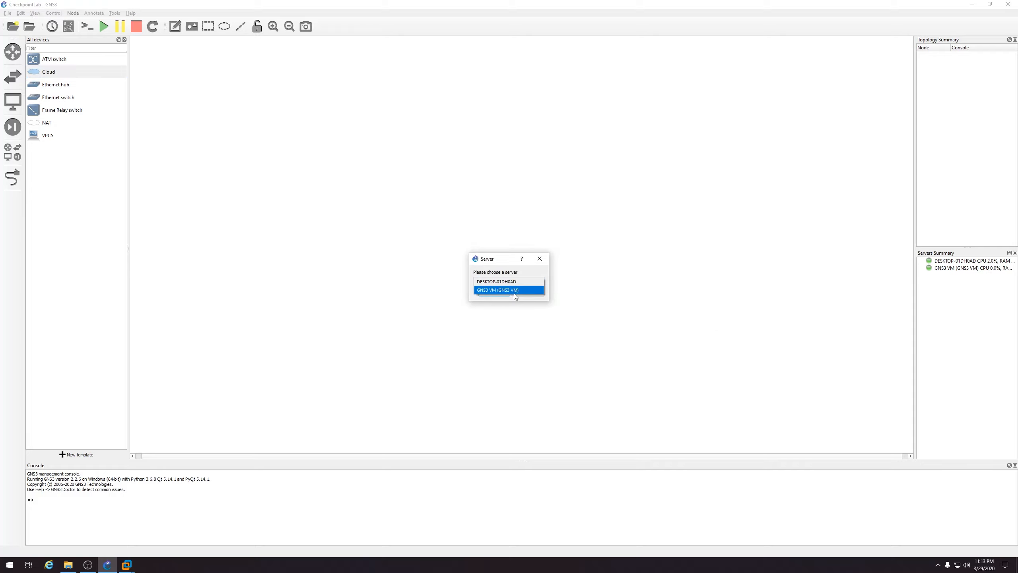
pyautogui.click(516, 289)
pyautogui.click(502, 293)
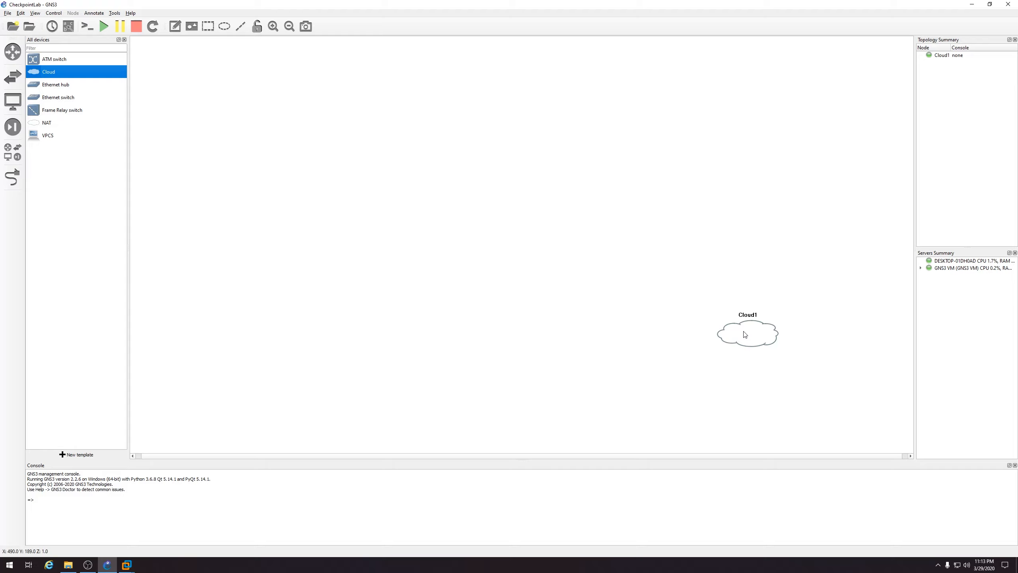
# Add an Ethernet switch, Switch1, above the cloud on the GNS3 VM server
pyautogui.moveTo(744, 334)
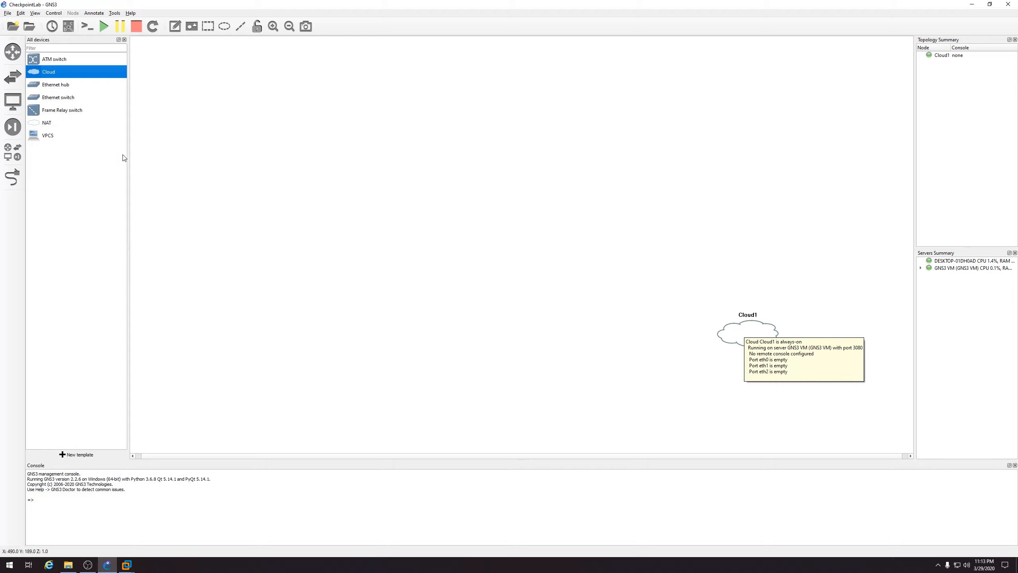
pyautogui.click(59, 98)
pyautogui.moveTo(59, 98); pyautogui.dragTo(641, 278)
pyautogui.click(521, 281)
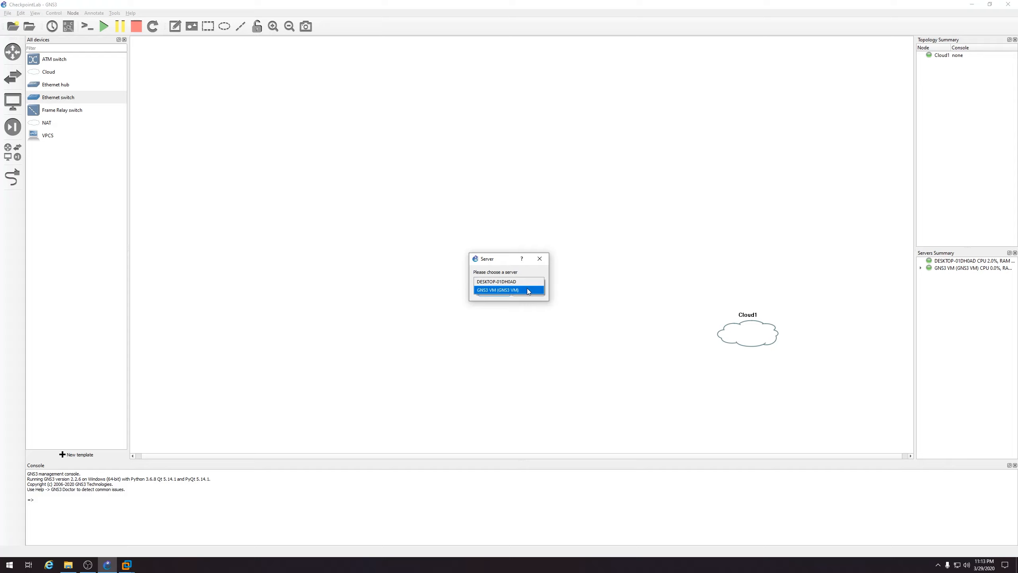
pyautogui.click(526, 288)
pyautogui.click(494, 292)
# Rename Switch1 to Internet
pyautogui.rightClick(651, 281)
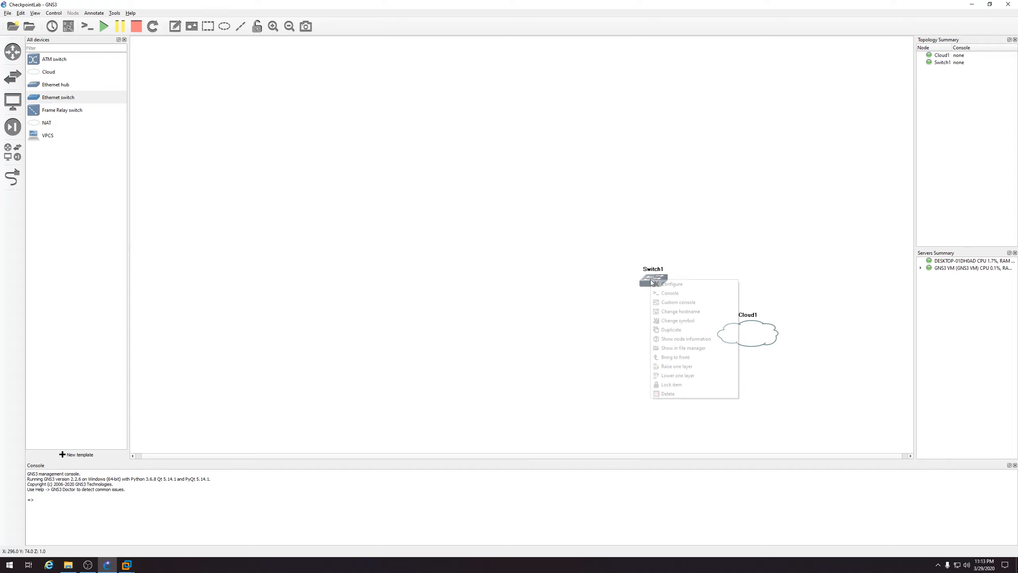
pyautogui.click(667, 312)
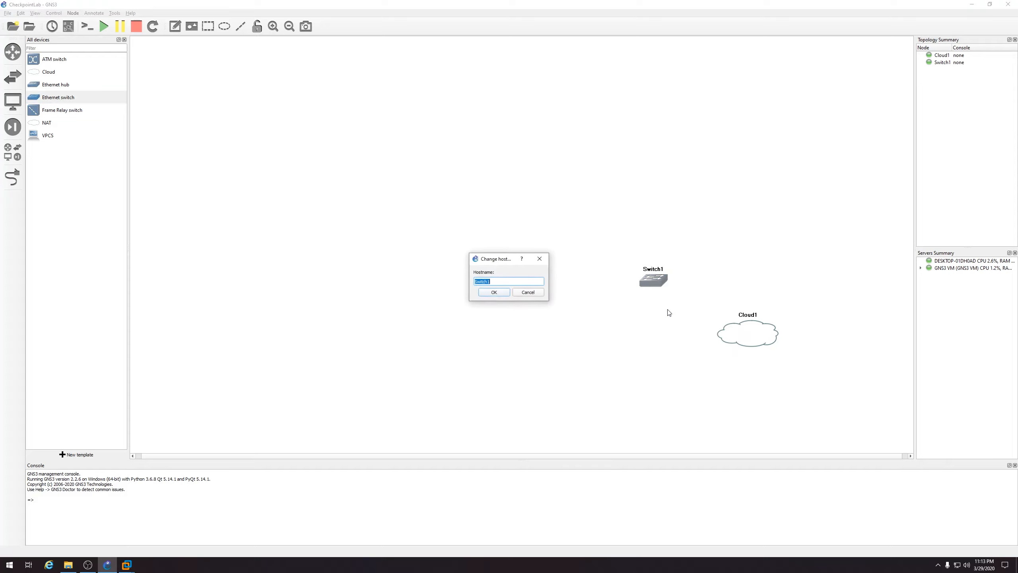
pyautogui.write('Internet')
pyautogui.press('Return')
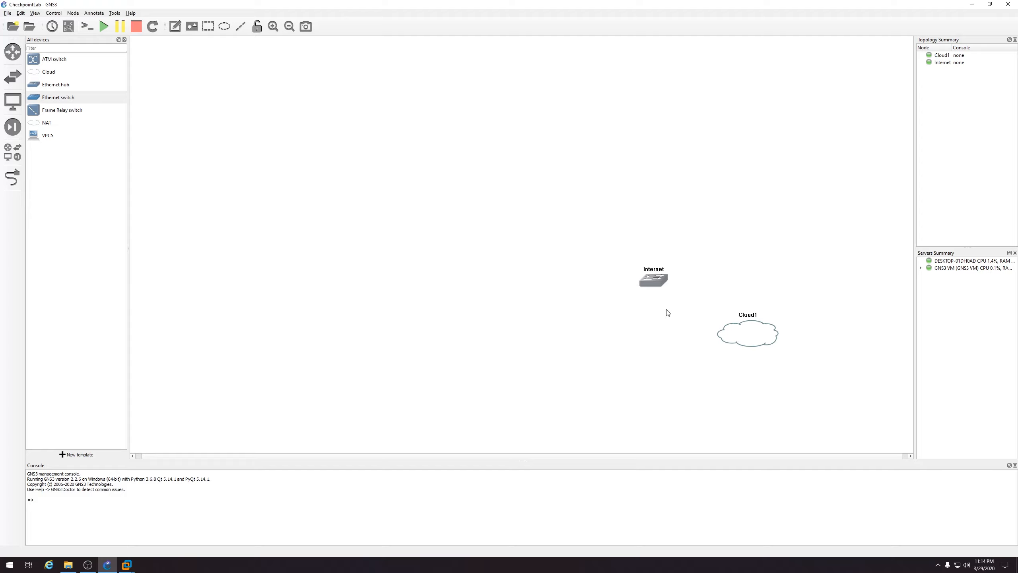
# Give the Internet node the cloud symbol
pyautogui.rightClick(650, 292)
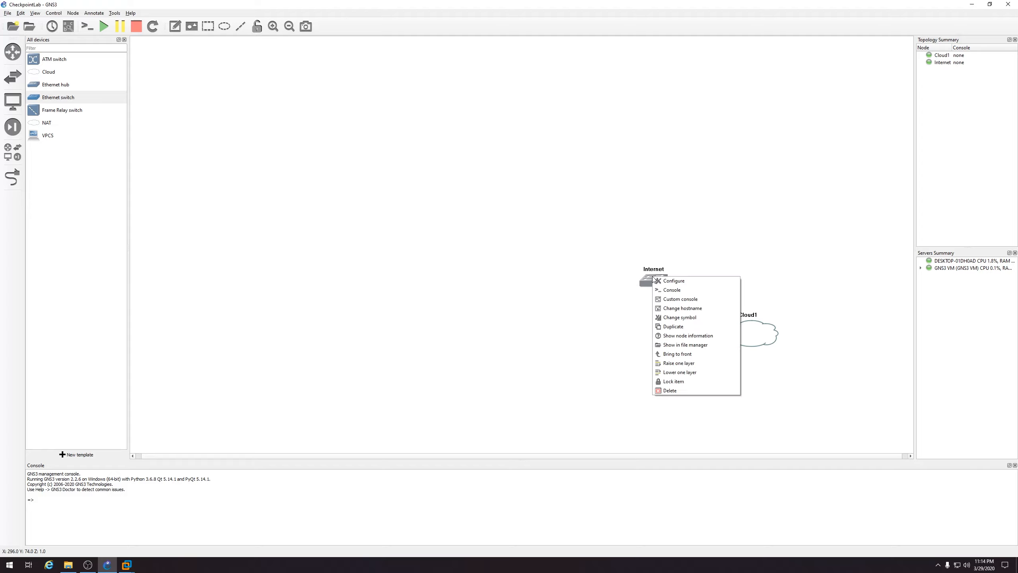
pyautogui.click(669, 319)
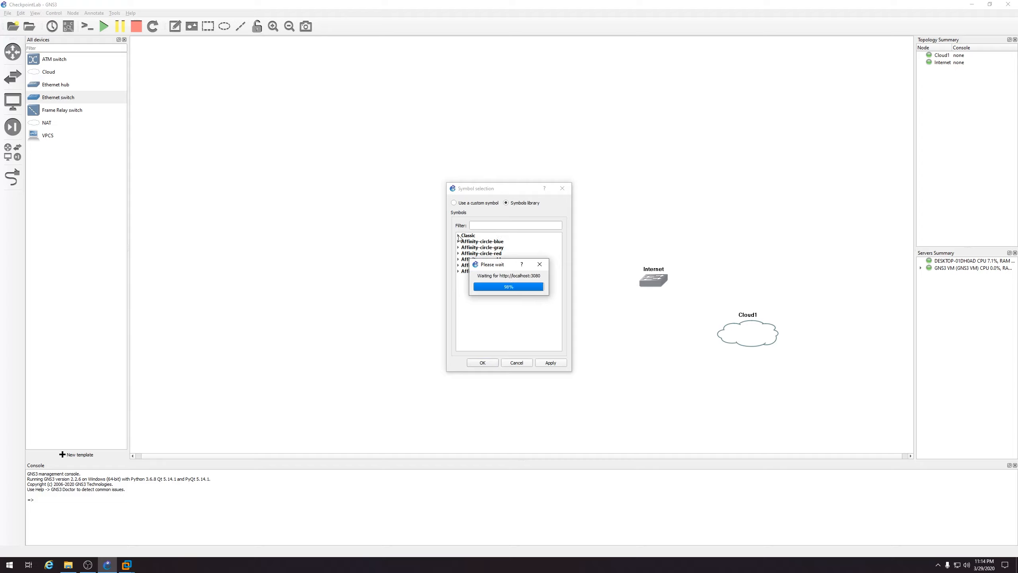
pyautogui.click(458, 236)
pyautogui.click(483, 225)
pyautogui.write('cloud')
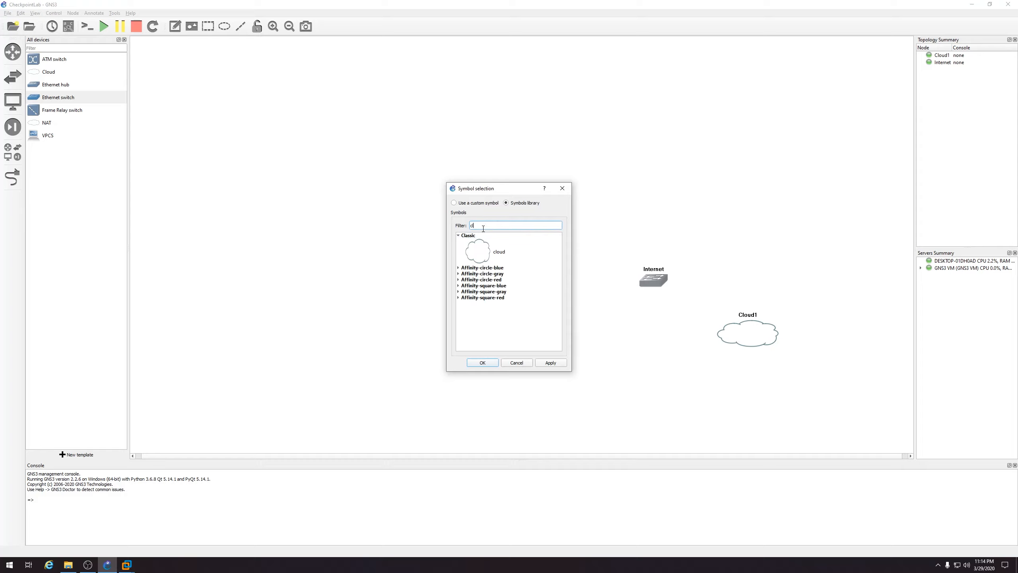
pyautogui.click(482, 363)
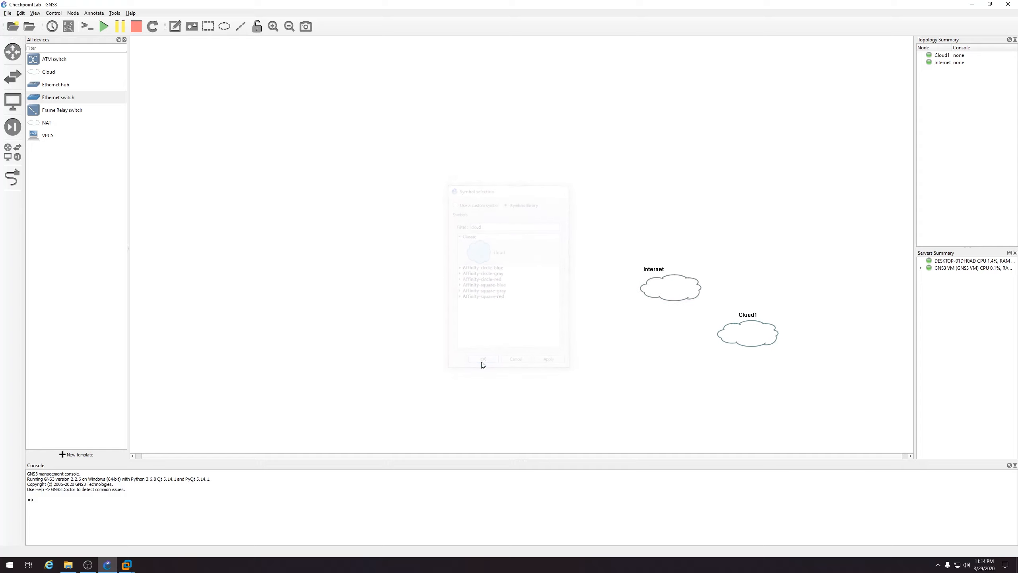
# Rename Cloud1 to Bridge and shift the Internet node slightly left
pyautogui.doubleClick(745, 335)
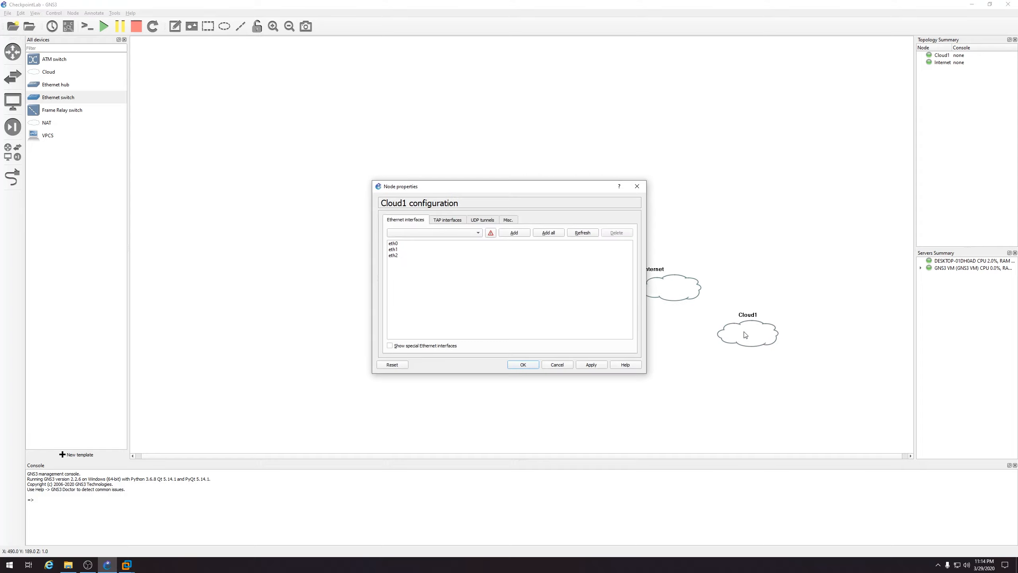
pyautogui.click(637, 189)
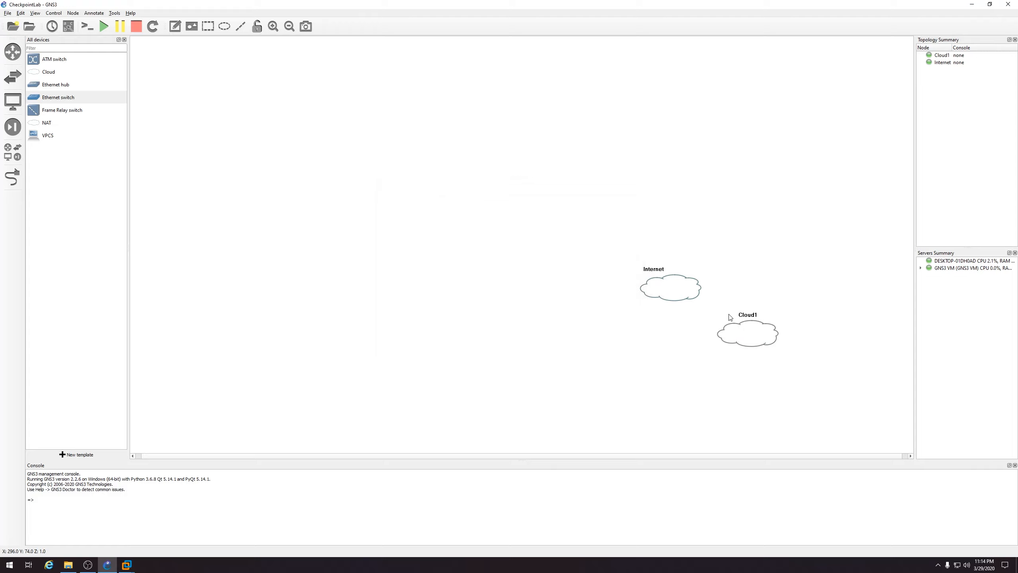
pyautogui.rightClick(754, 332)
pyautogui.click(764, 360)
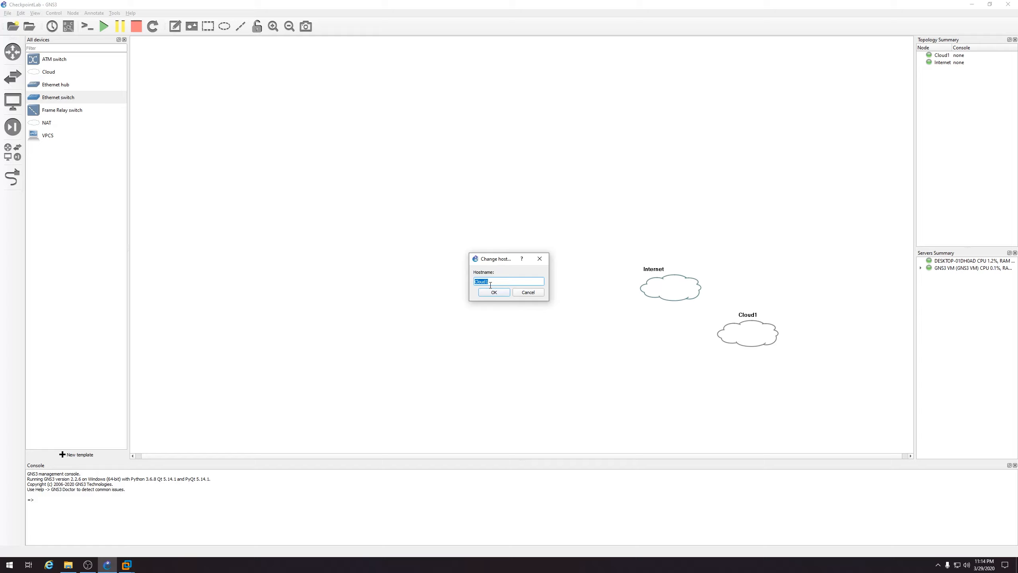
pyautogui.write('Bridge')
pyautogui.click(495, 292)
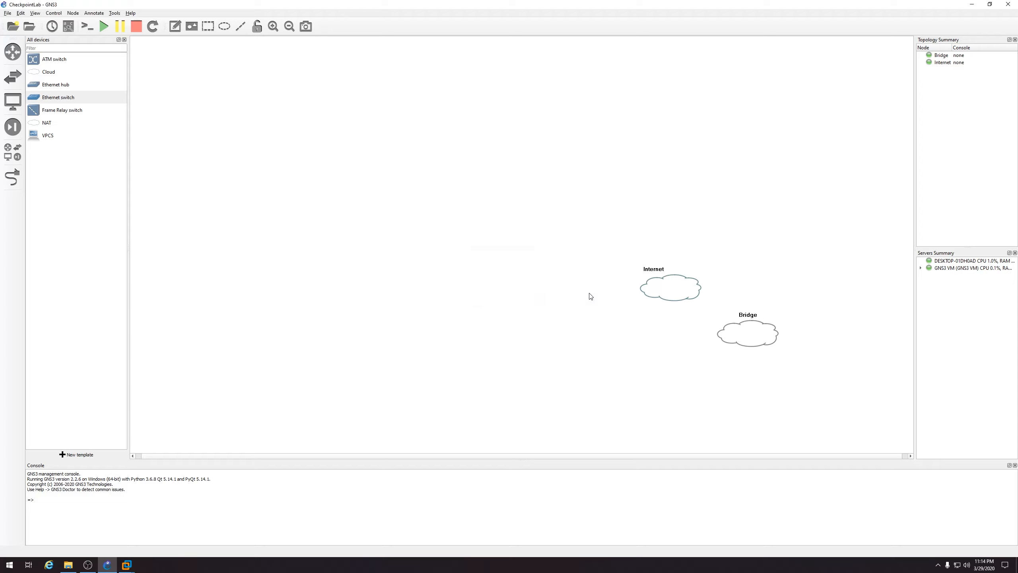
pyautogui.moveTo(669, 288); pyautogui.dragTo(647, 283)
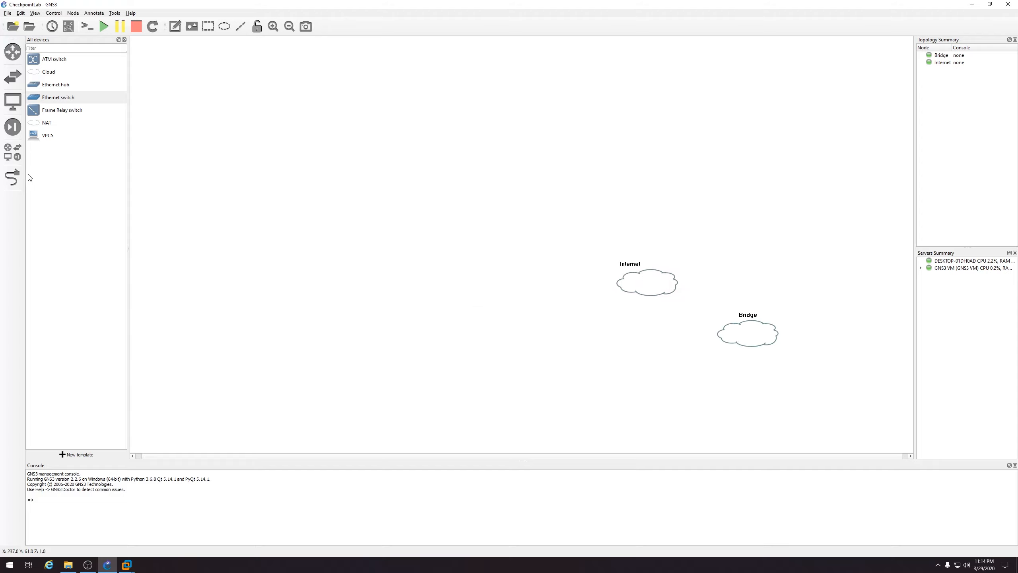
pyautogui.click(12, 176)
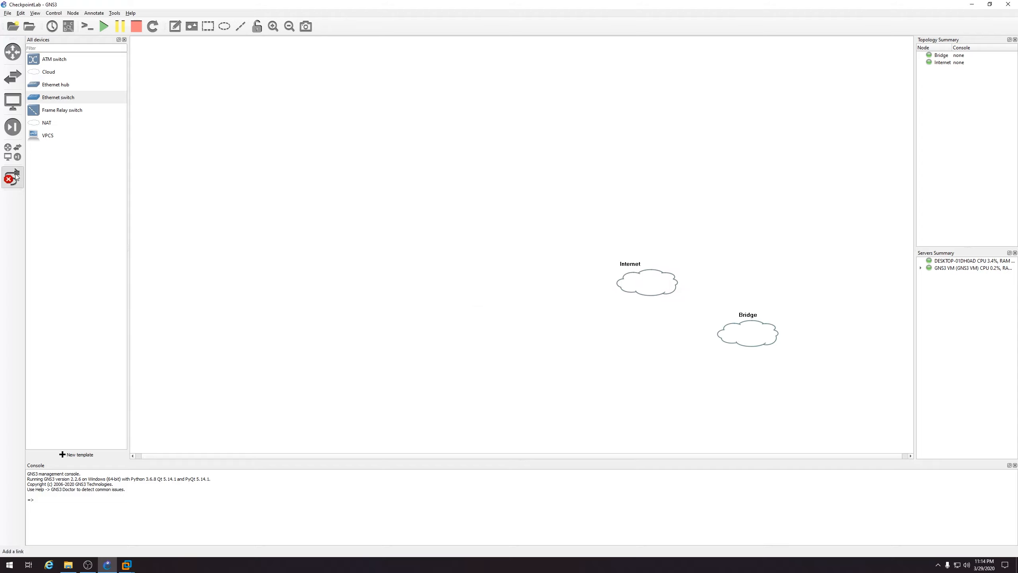
# Link Bridge's eth2 to the Internet node's Ethernet0
pyautogui.click(739, 330)
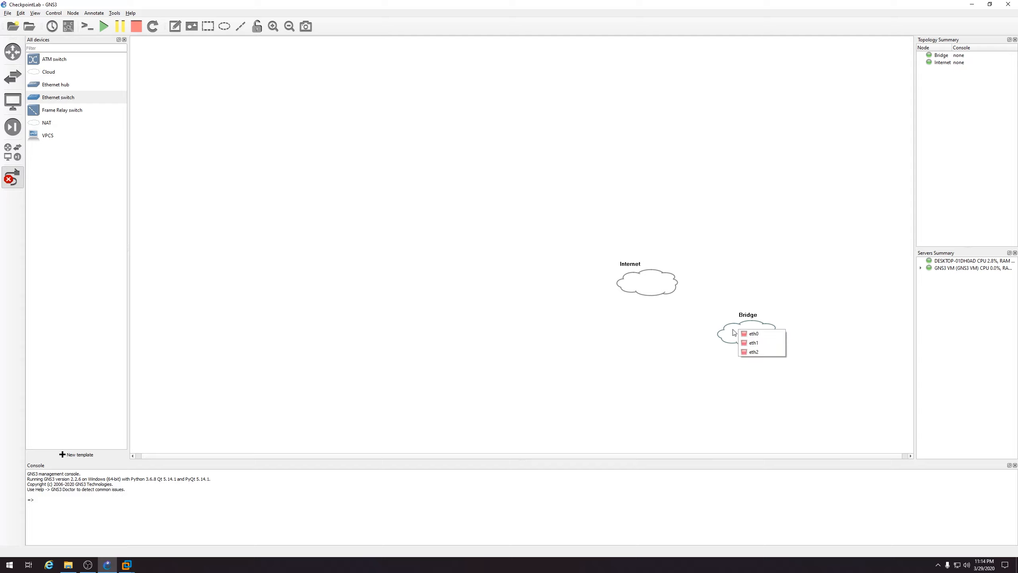
pyautogui.click(750, 352)
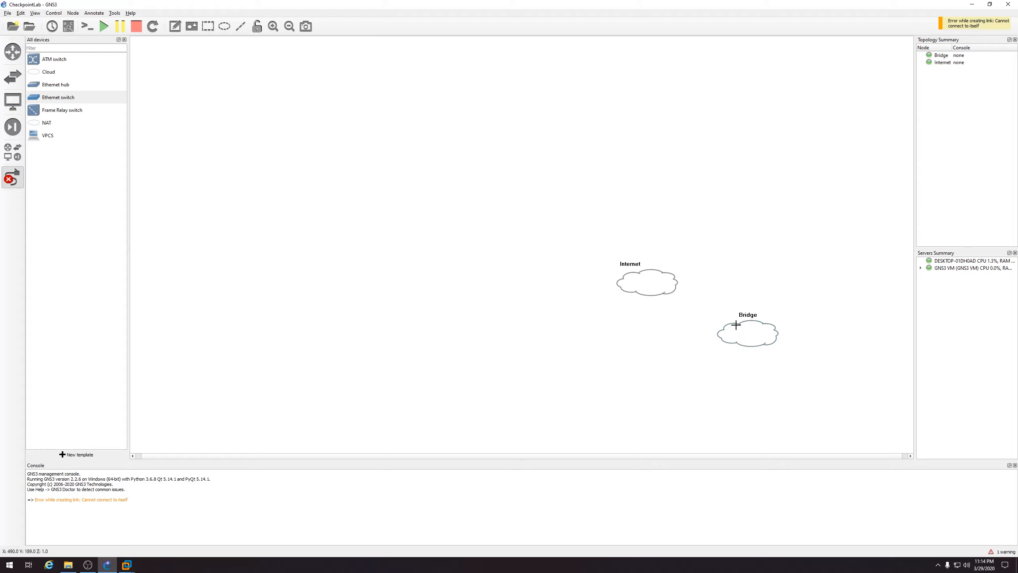
pyautogui.click(735, 328)
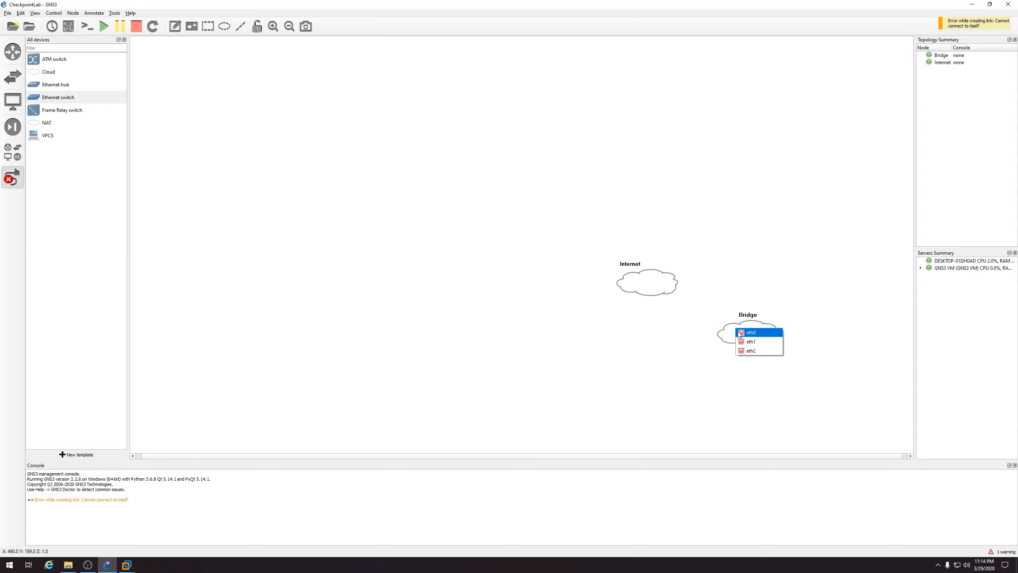
pyautogui.click(748, 350)
pyautogui.click(659, 289)
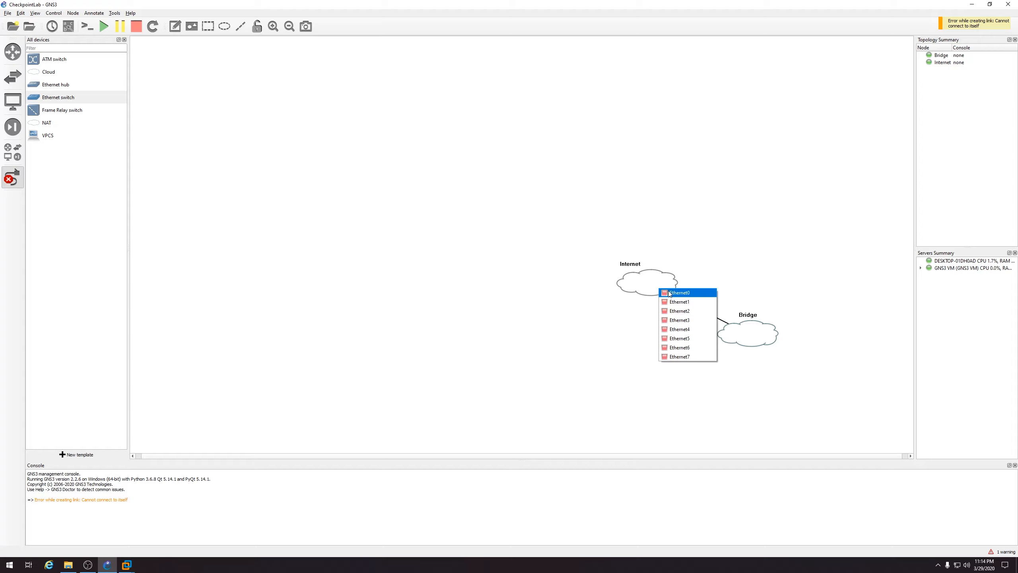
pyautogui.click(668, 292)
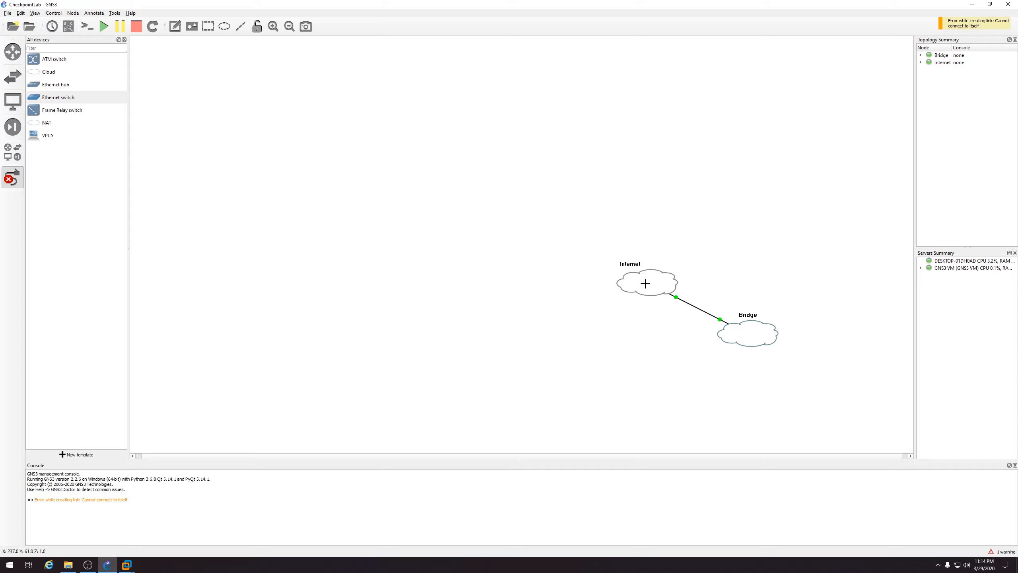
pyautogui.press('Escape')
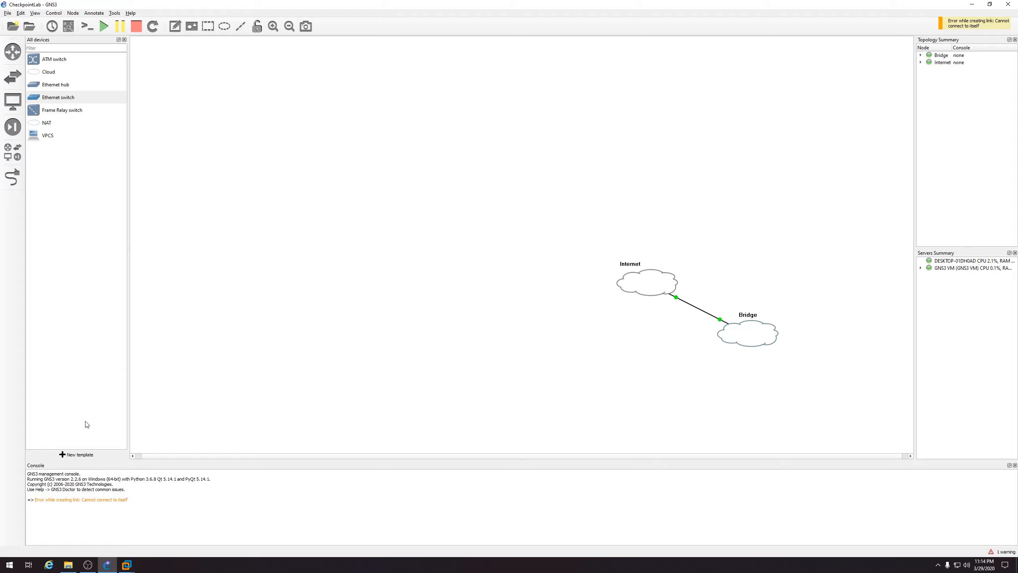
pyautogui.click(63, 456)
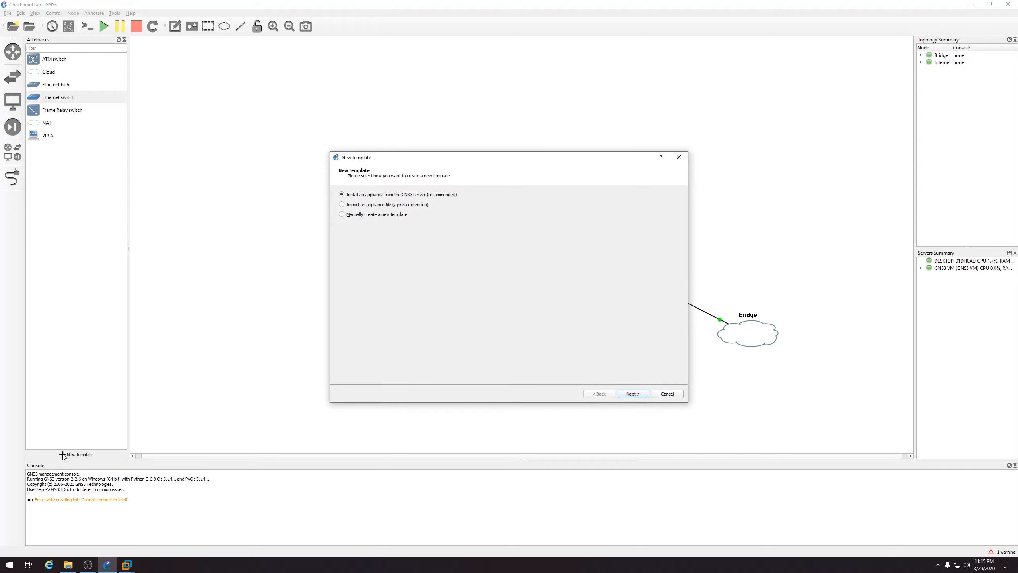
# Start a new QEMU VM template on the GNS3 VM server named MiamiFW
pyautogui.click(632, 394)
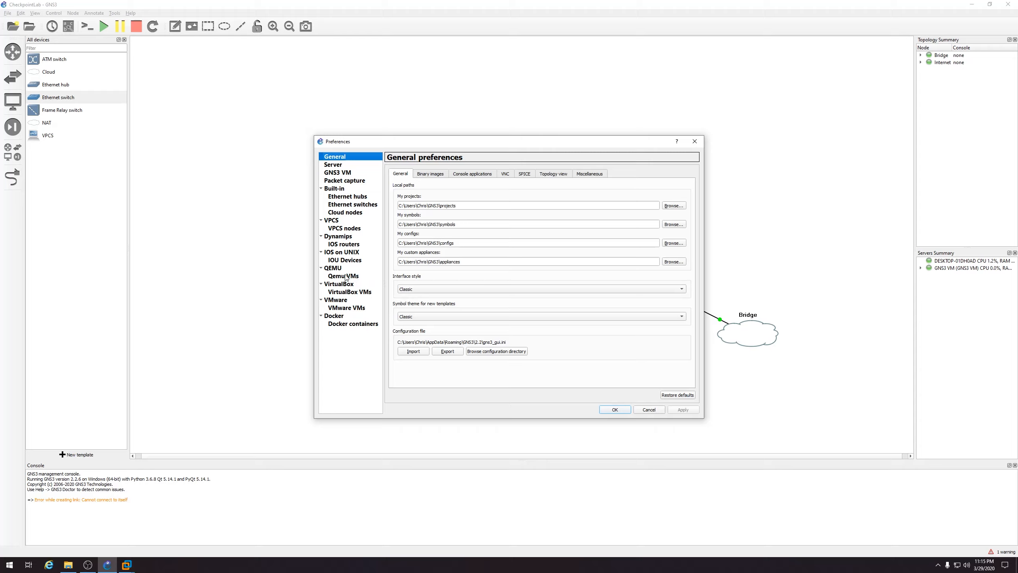
pyautogui.click(346, 277)
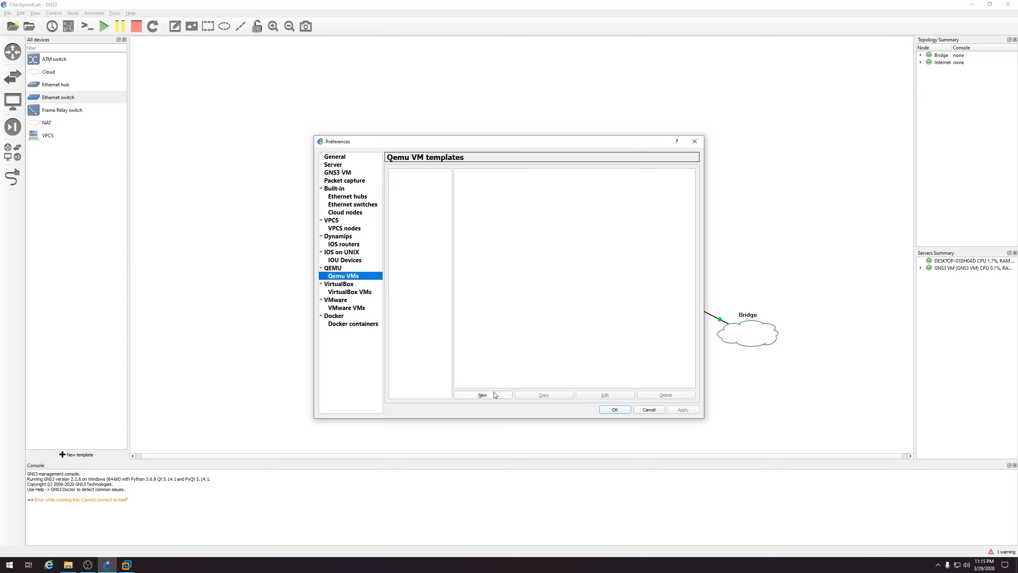
pyautogui.click(484, 395)
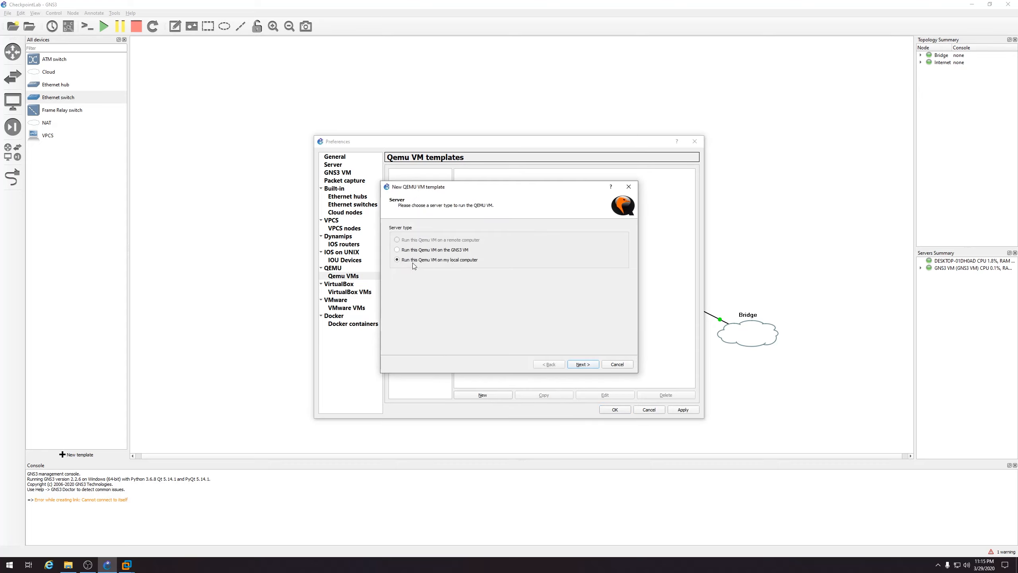
pyautogui.click(415, 250)
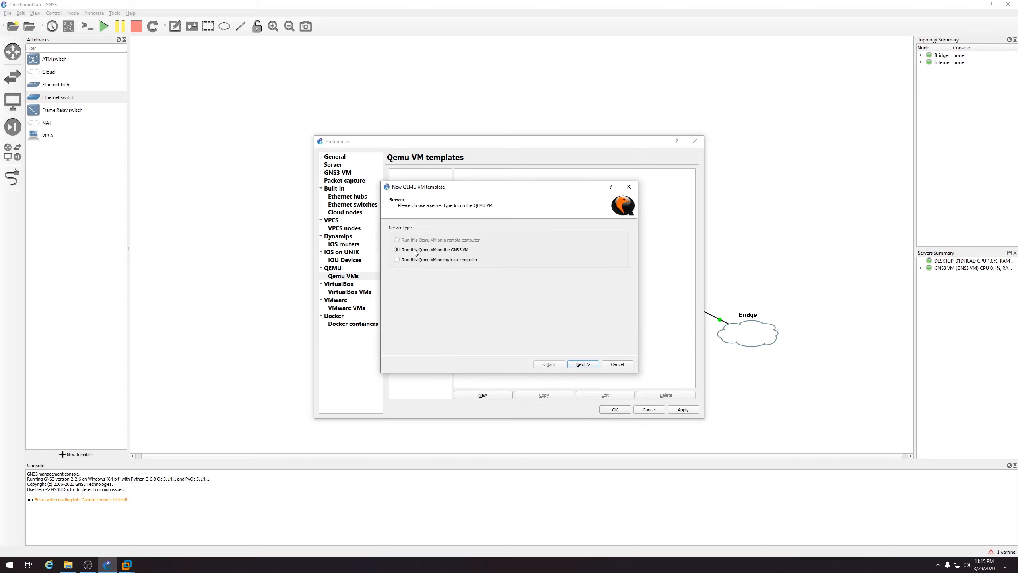
pyautogui.click(582, 365)
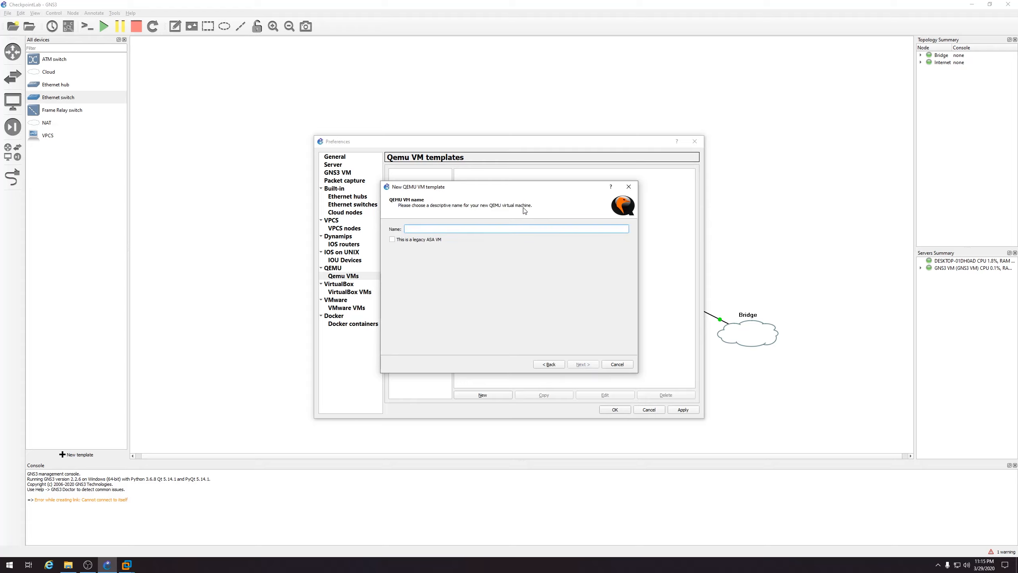
pyautogui.write('Ch')
pyautogui.press('BackSpace')
pyautogui.press('BackSpace')
pyautogui.write('MiamiF')
pyautogui.click(593, 366)
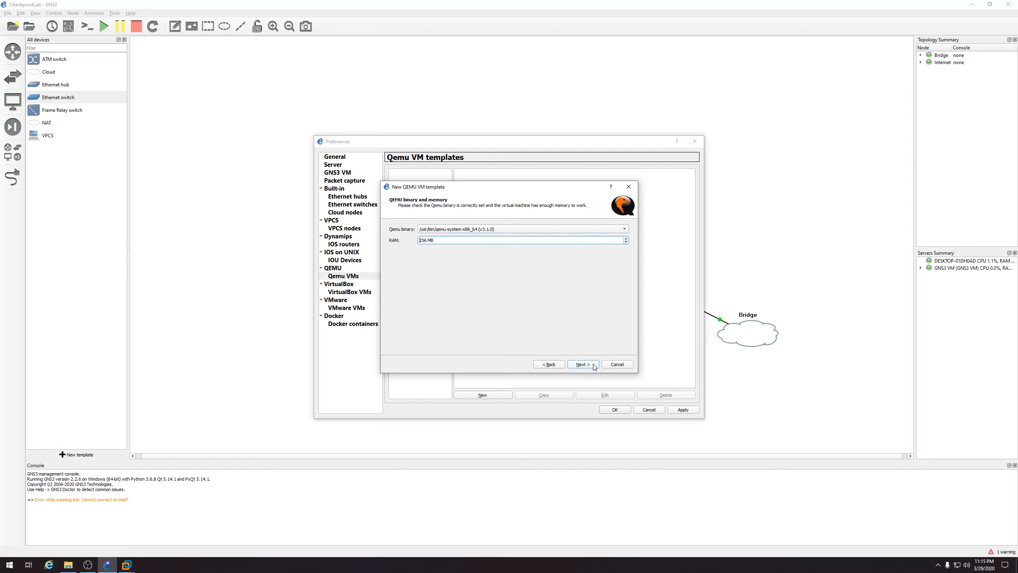
# Give MiamiFW 4000 MB RAM, keep the telnet console, and finish the template
pyautogui.doubleClick(424, 239)
pyautogui.click(582, 365)
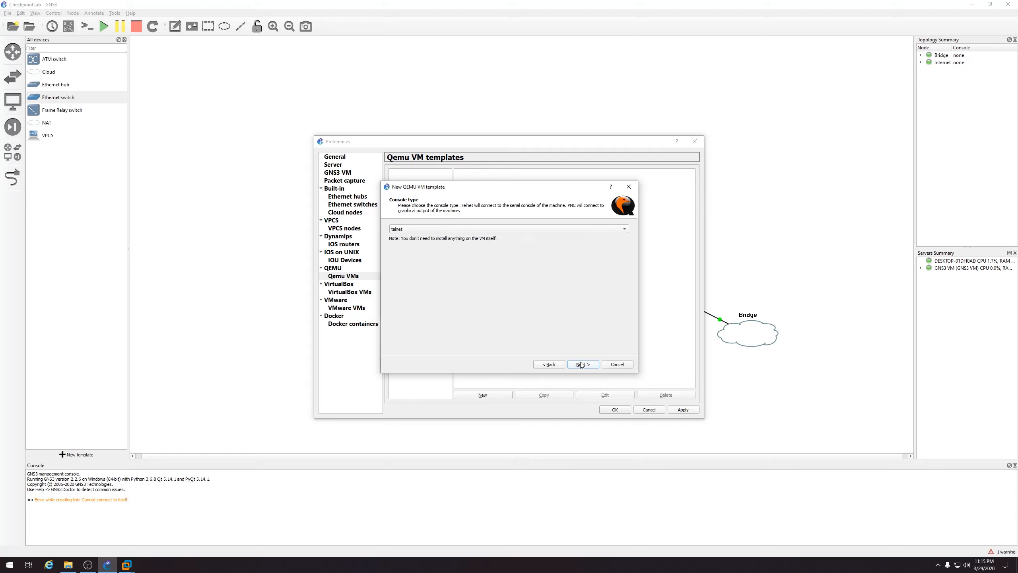
pyautogui.click(422, 229)
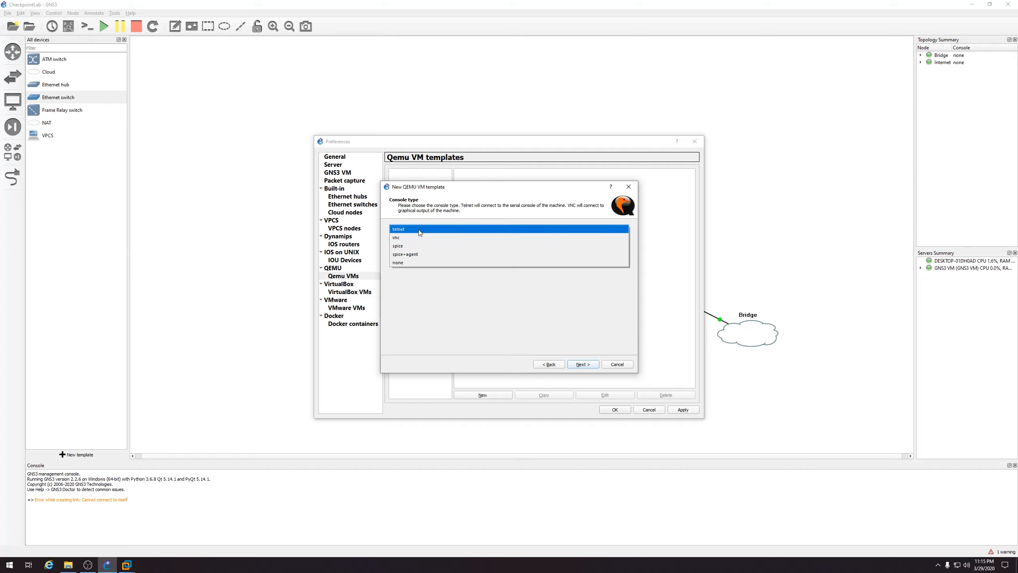
pyautogui.click(420, 230)
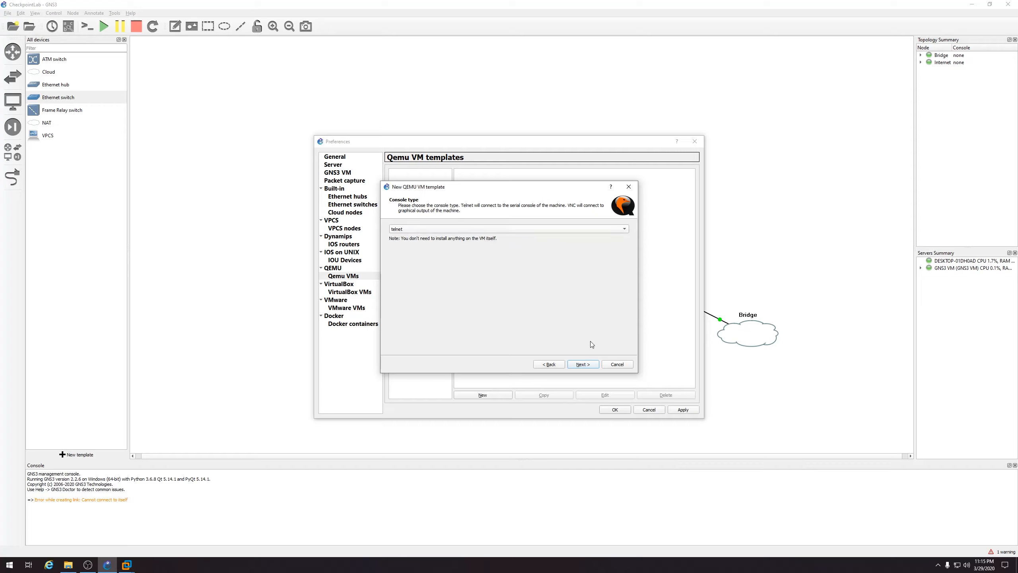
pyautogui.click(588, 365)
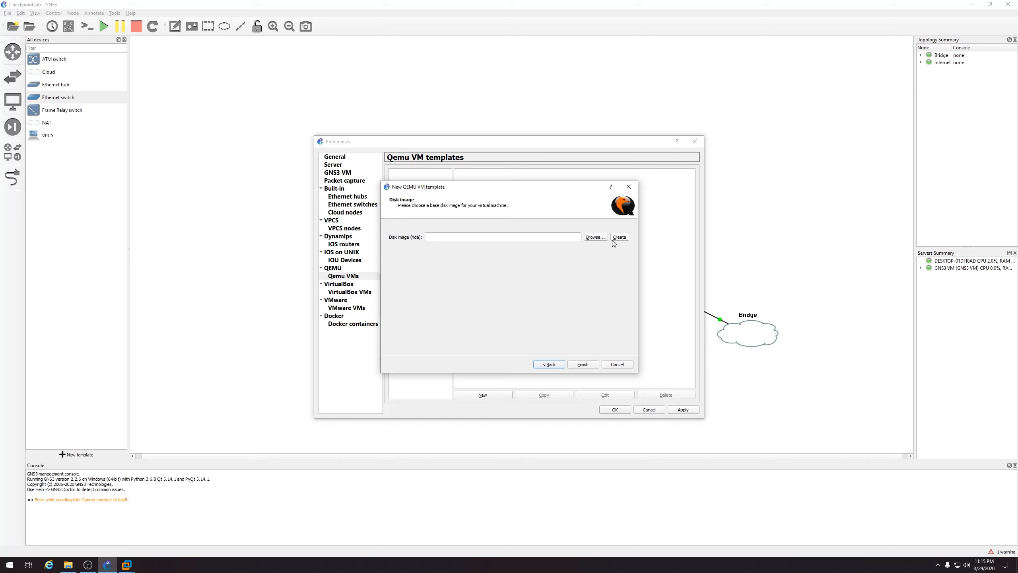
pyautogui.click(582, 364)
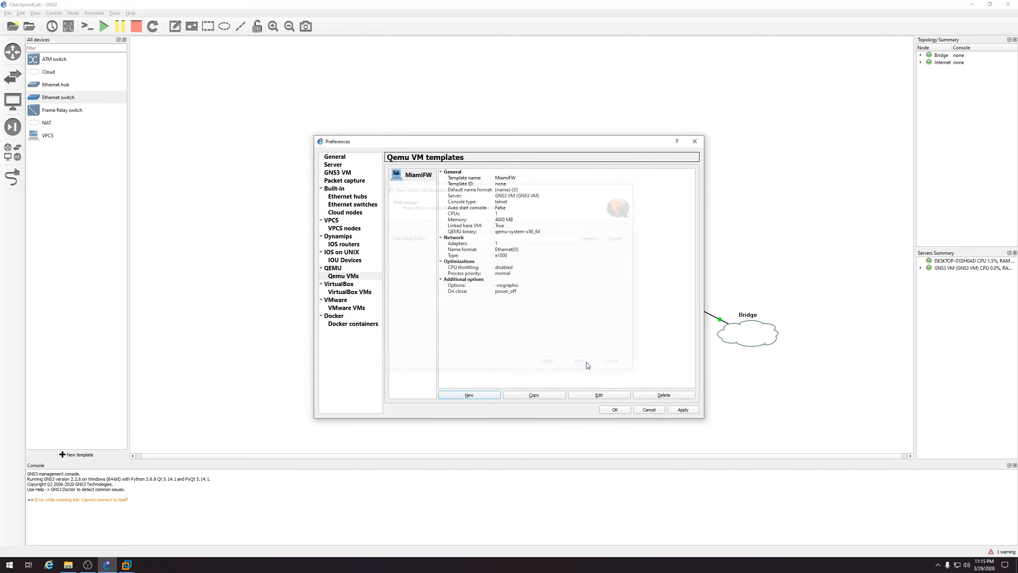
# Load Check_Point_R80.40_T294.iso from Downloads as the MiamiFW template's CD/DVD image
pyautogui.click(597, 396)
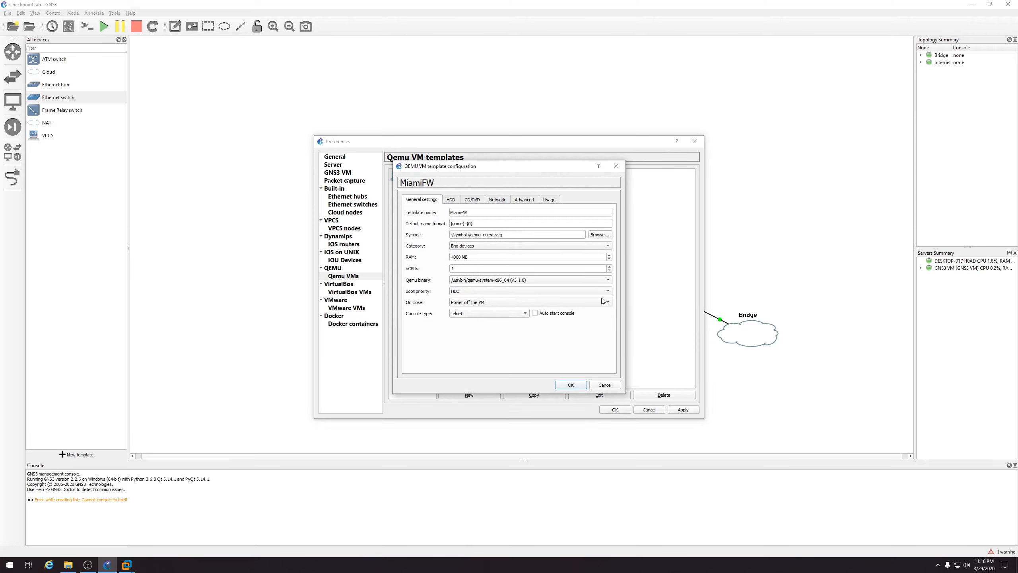
pyautogui.click(476, 201)
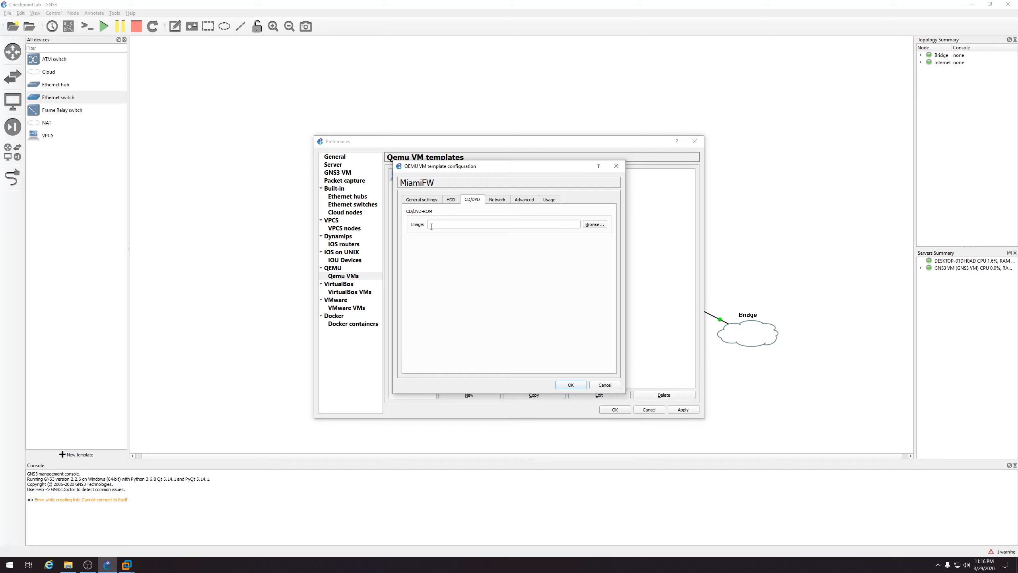
pyautogui.click(593, 225)
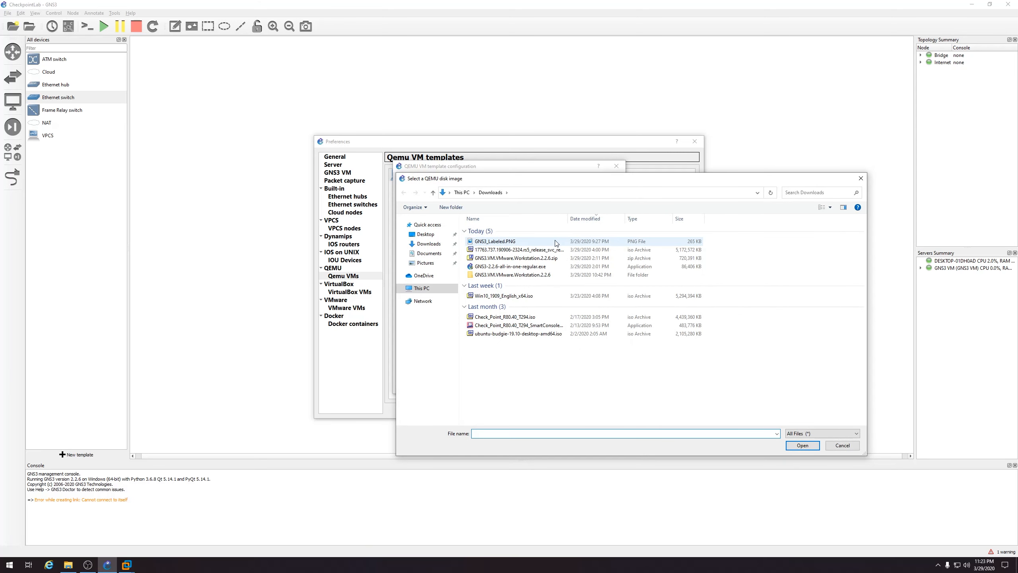
pyautogui.doubleClick(511, 317)
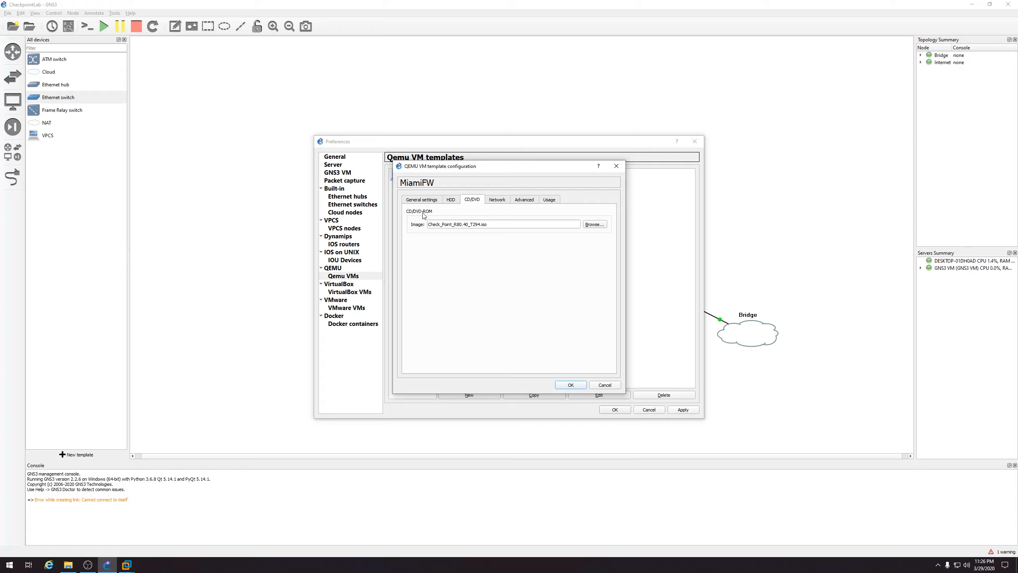
pyautogui.click(451, 200)
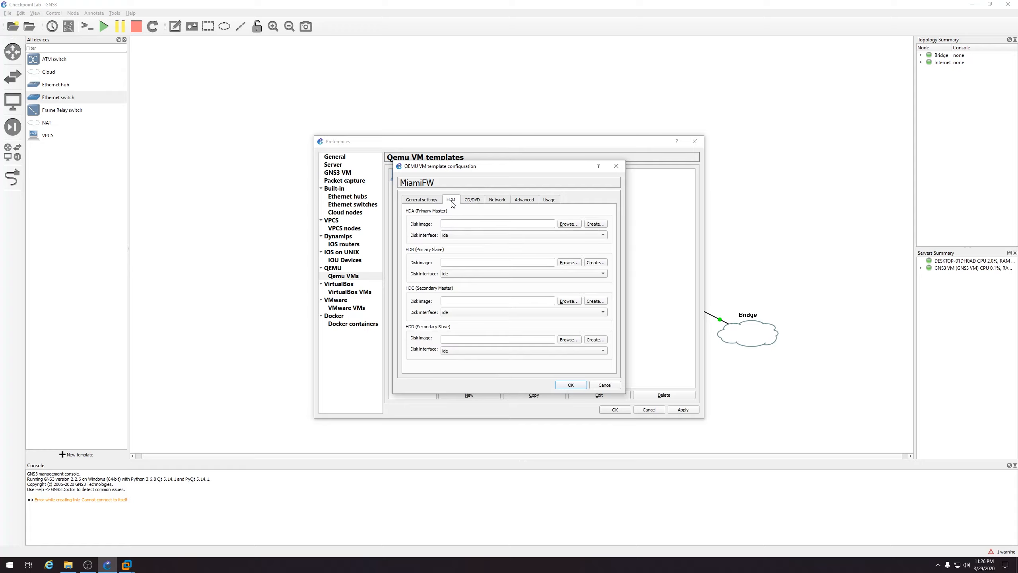
# Create a 120,000 MiB Qcow2 HDA disk for MiamiFW and set its vCPUs to 4
pyautogui.click(594, 225)
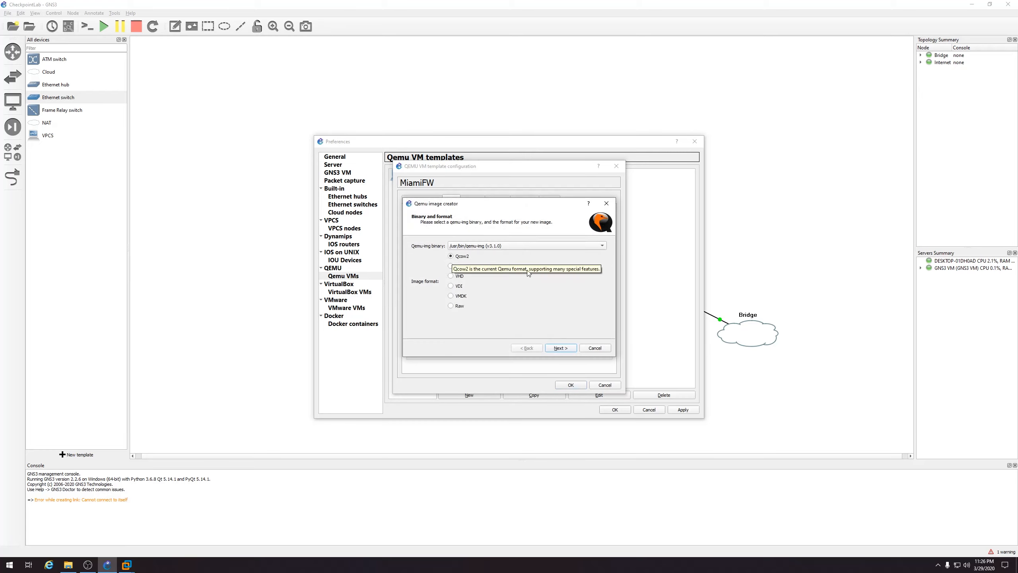
pyautogui.click(568, 347)
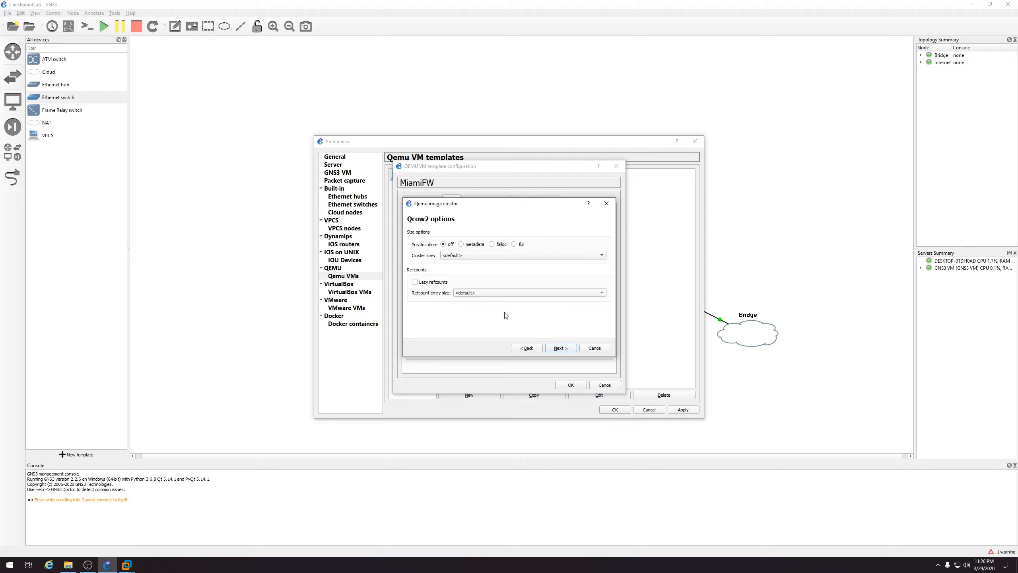
pyautogui.click(566, 349)
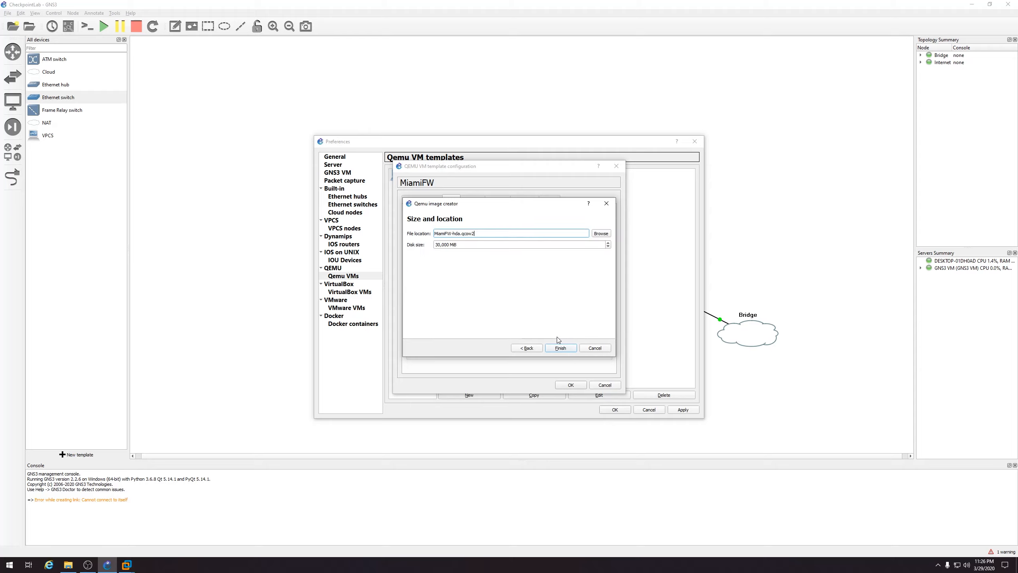
pyautogui.doubleClick(439, 245)
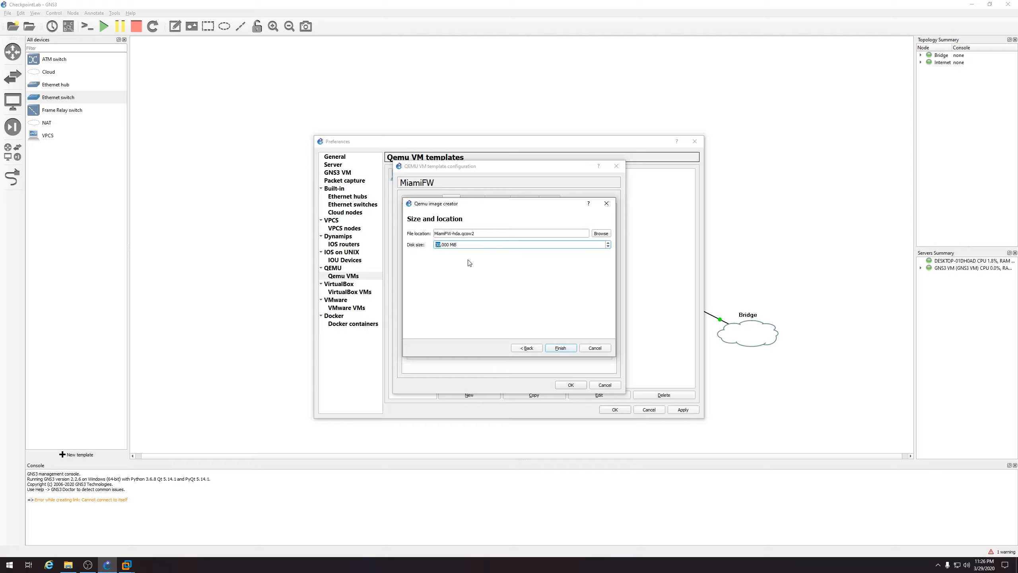
pyautogui.write('120')
pyautogui.click(561, 348)
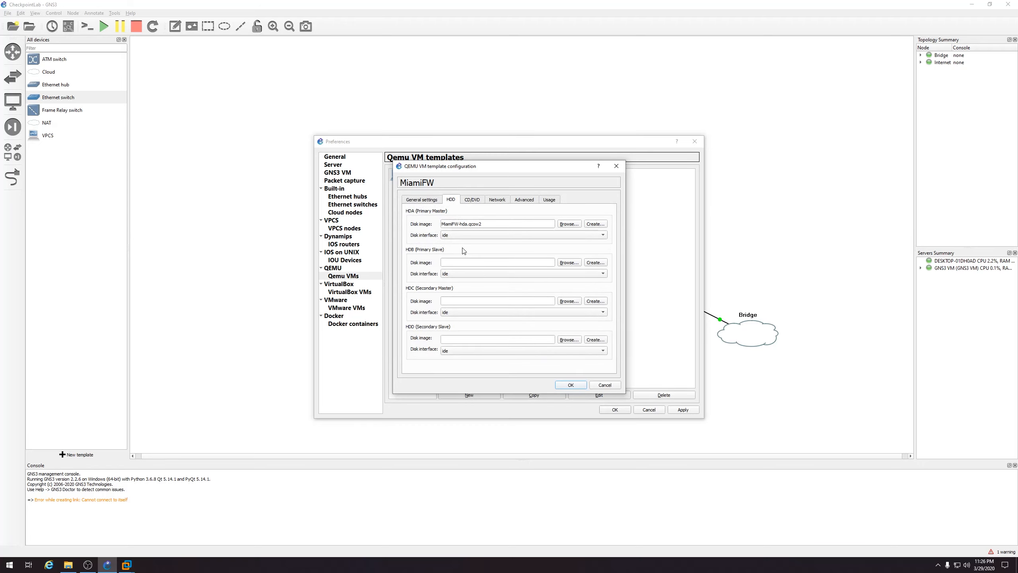
pyautogui.click(421, 199)
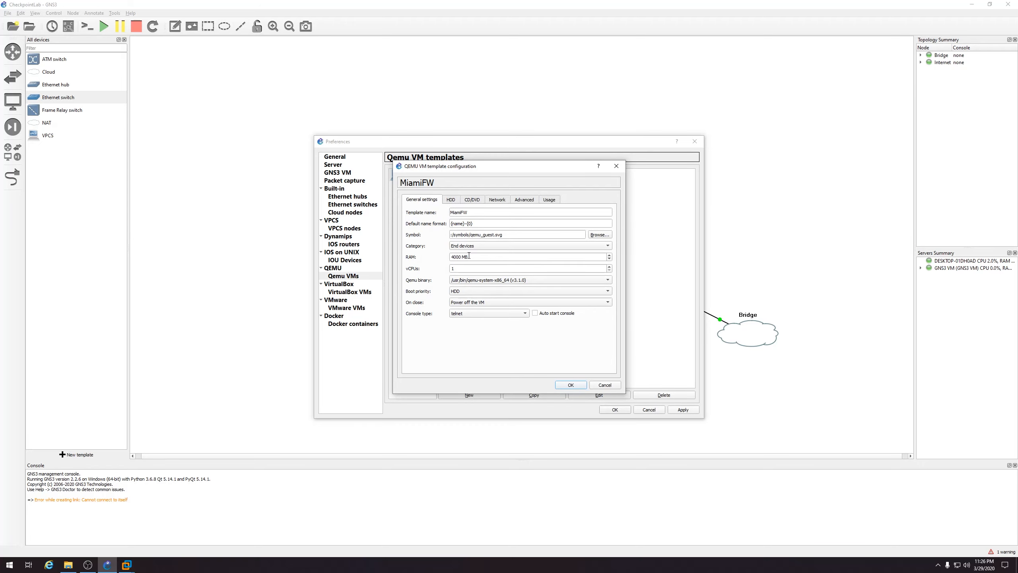
pyautogui.moveTo(457, 267); pyautogui.dragTo(451, 269)
# Save MiamiFW with 4 network adapters, close Preferences, and drop a MiamiFW-1 node on the canvas
pyautogui.click(576, 386)
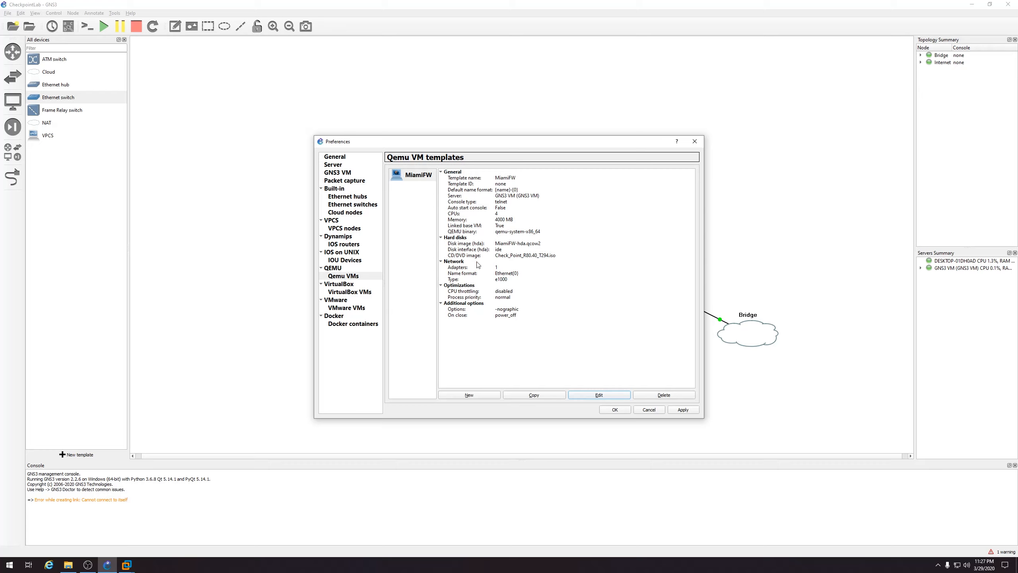
pyautogui.click(597, 395)
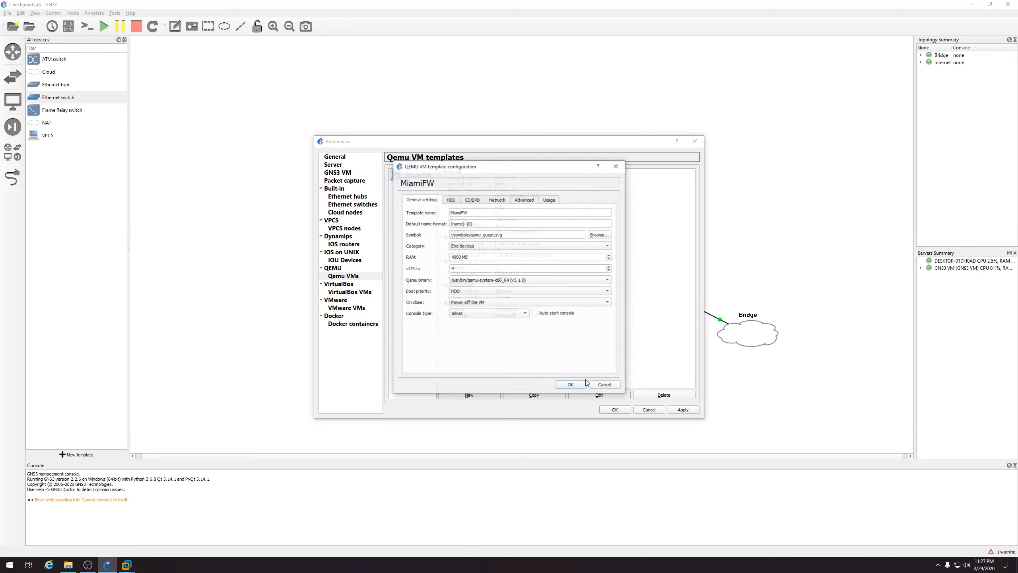
pyautogui.click(497, 199)
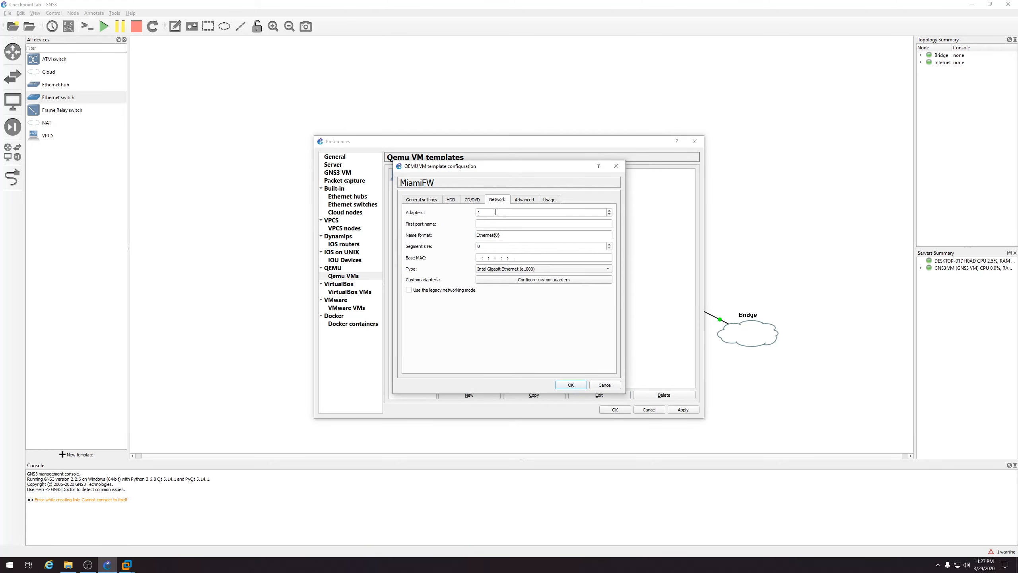
pyautogui.click(610, 210)
pyautogui.click(609, 210)
pyautogui.click(577, 385)
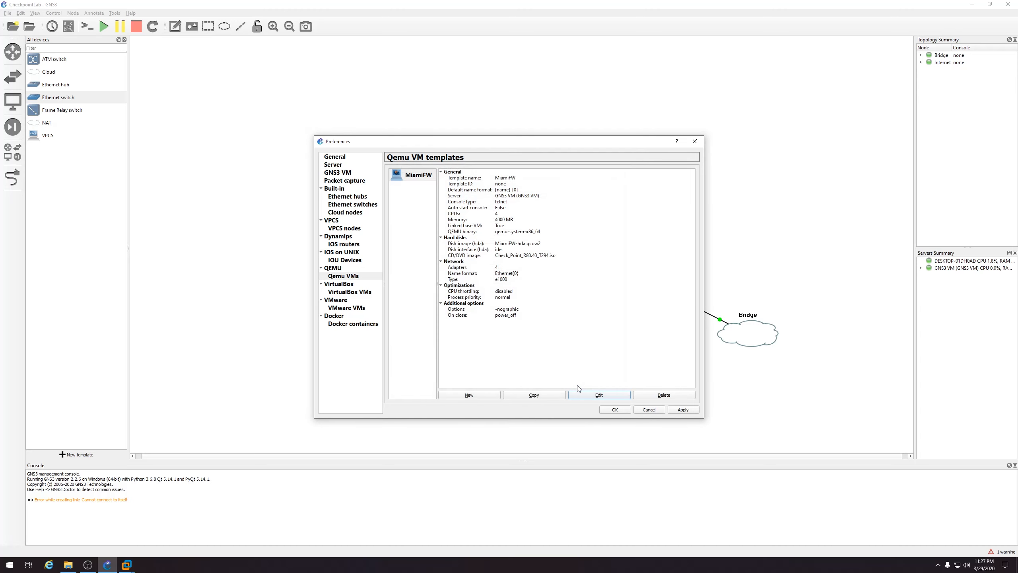
pyautogui.click(613, 410)
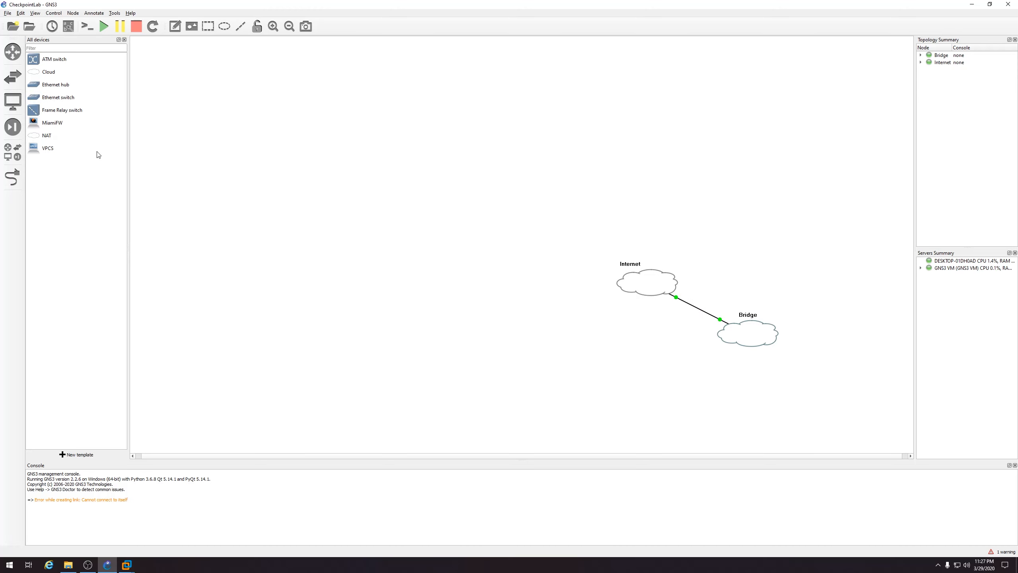
pyautogui.moveTo(59, 123); pyautogui.dragTo(513, 281)
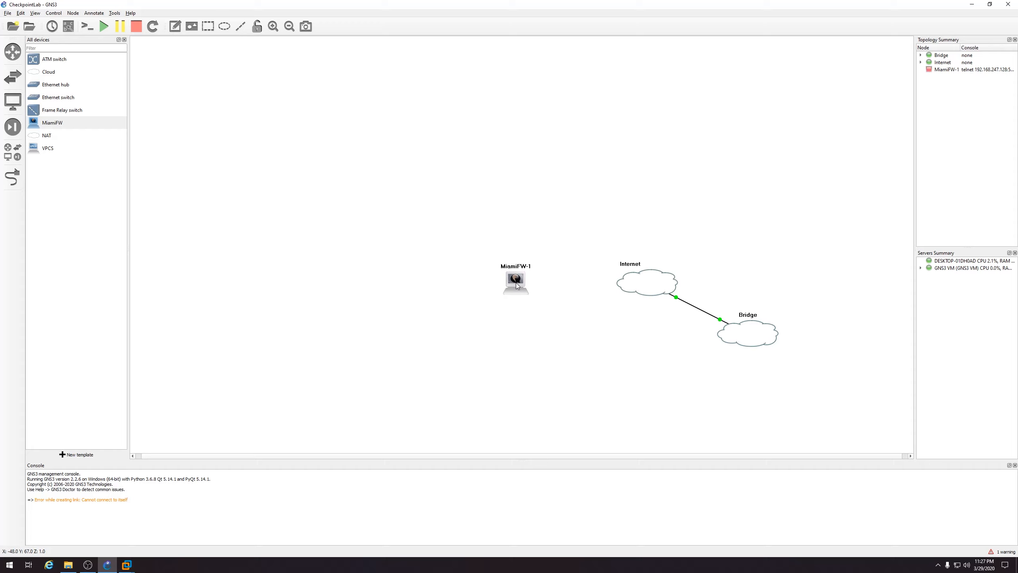
# Open GNS3_Labeled.PNG from Downloads to review the lab diagram, then minimize it
pyautogui.click(68, 565)
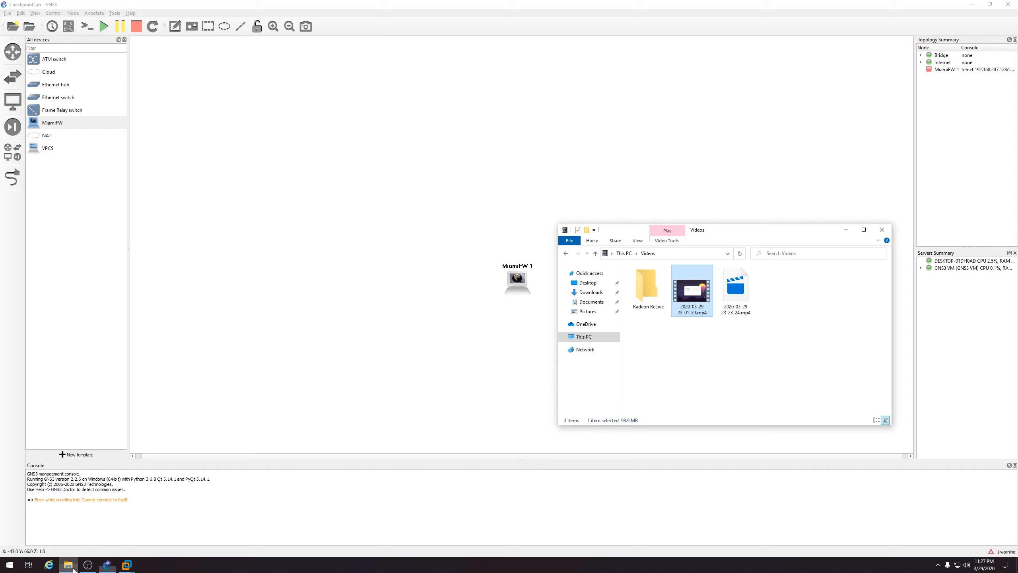
pyautogui.click(603, 294)
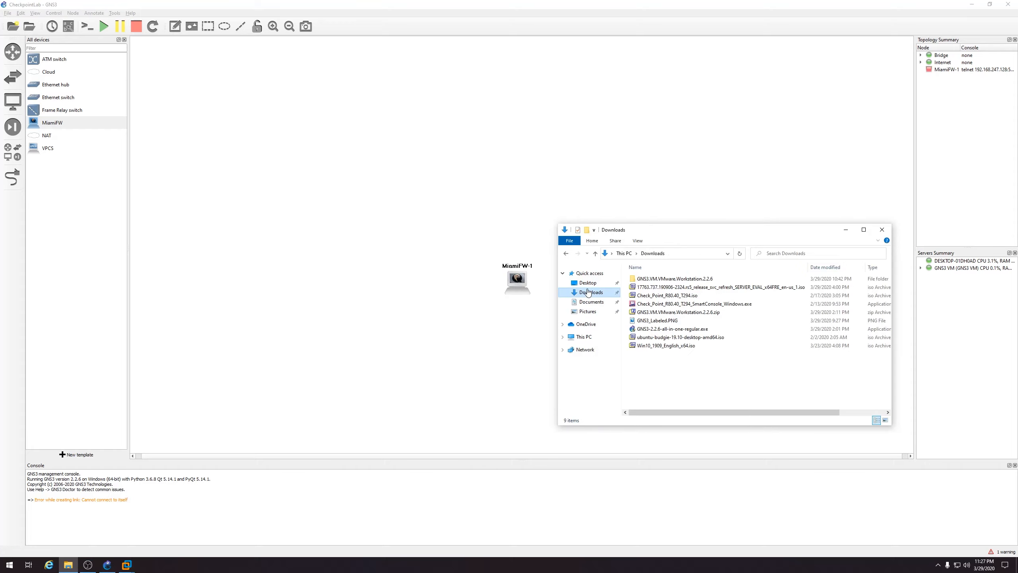
pyautogui.doubleClick(661, 321)
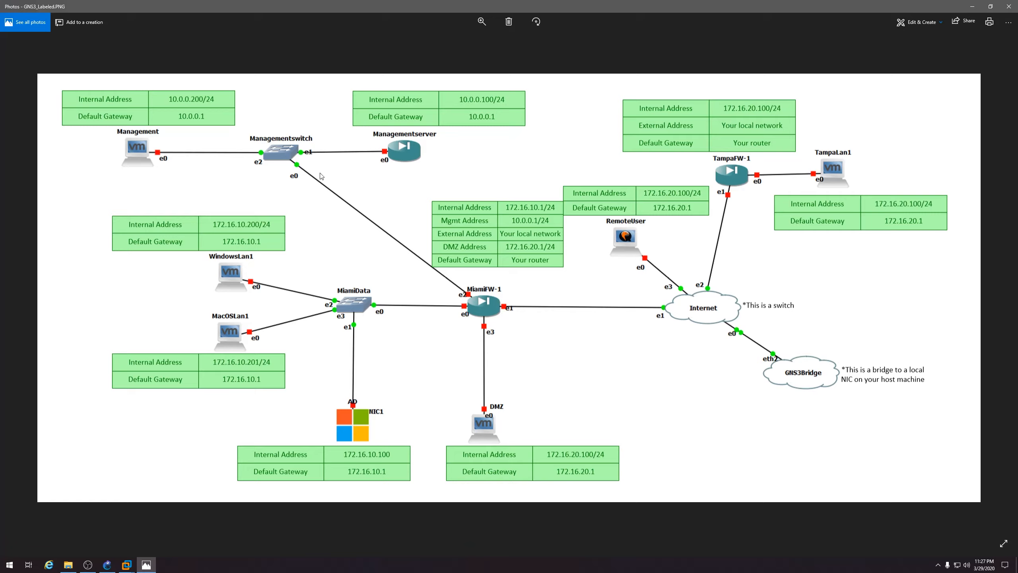
pyautogui.click(969, 12)
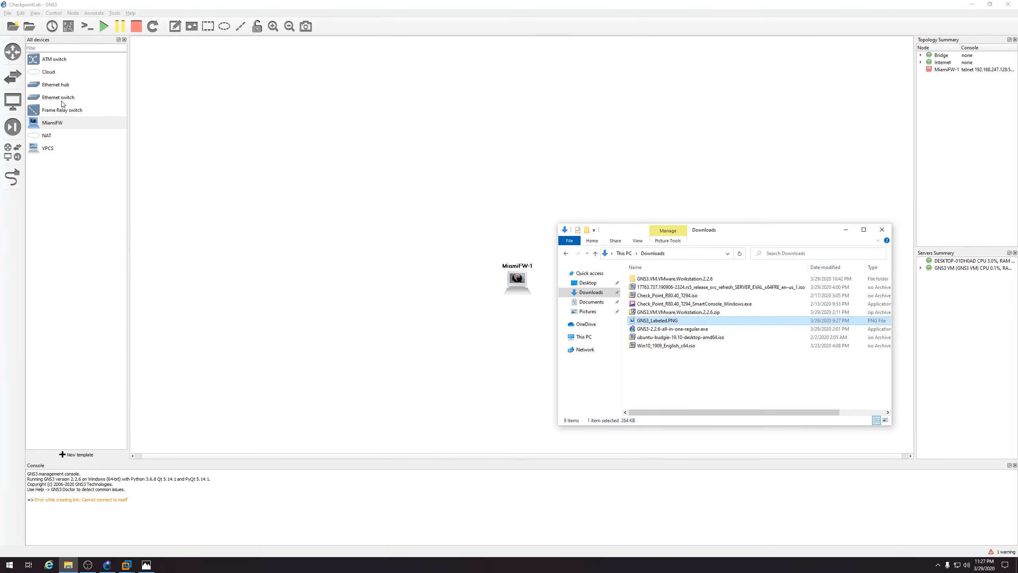
# Add two Ethernet switches to the canvas, both running on the GNS3 VM
pyautogui.moveTo(63, 97); pyautogui.dragTo(400, 284)
pyautogui.click(497, 282)
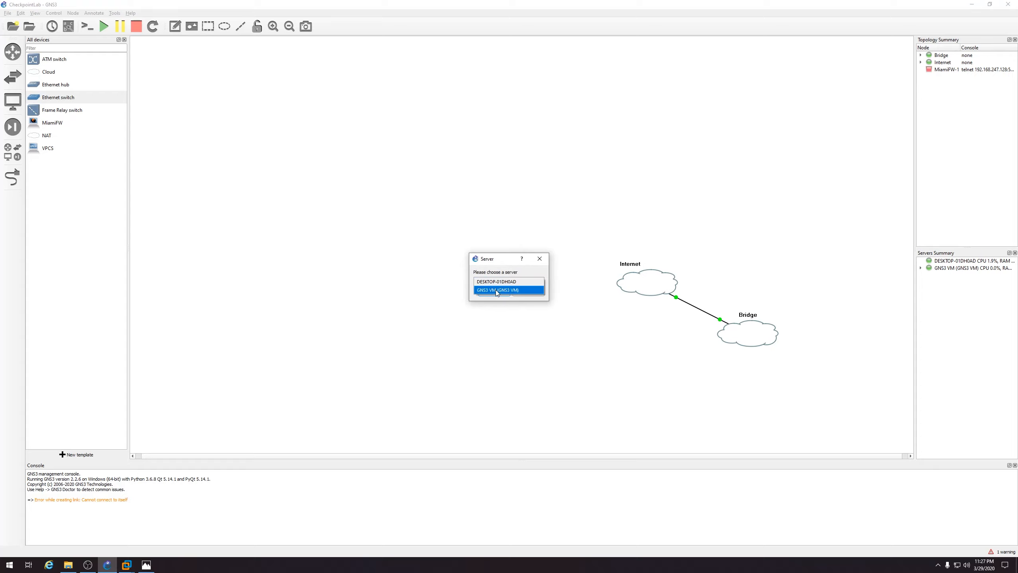
pyautogui.click(496, 290)
pyautogui.click(493, 293)
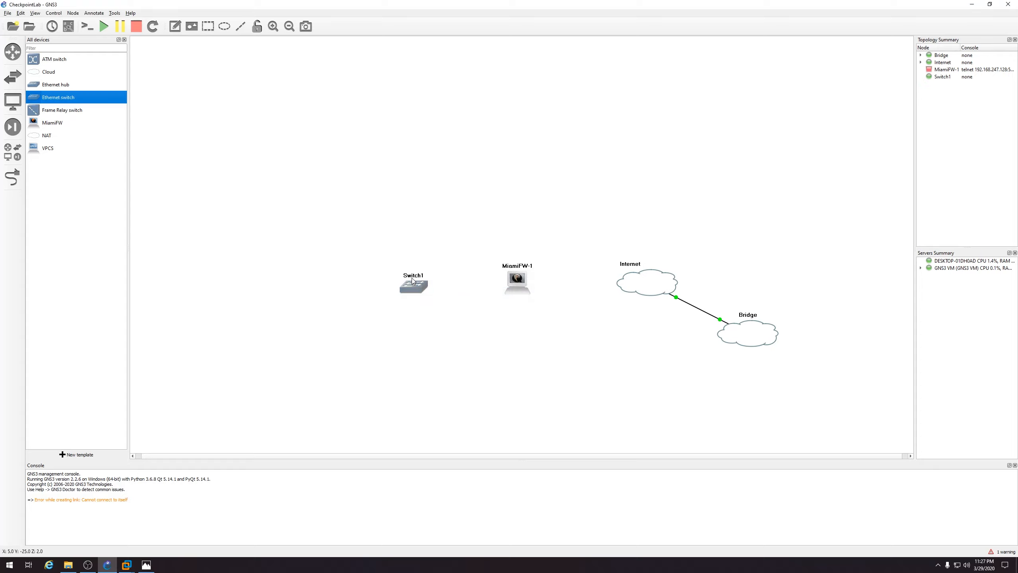
pyautogui.moveTo(64, 97); pyautogui.dragTo(456, 196)
pyautogui.click(500, 288)
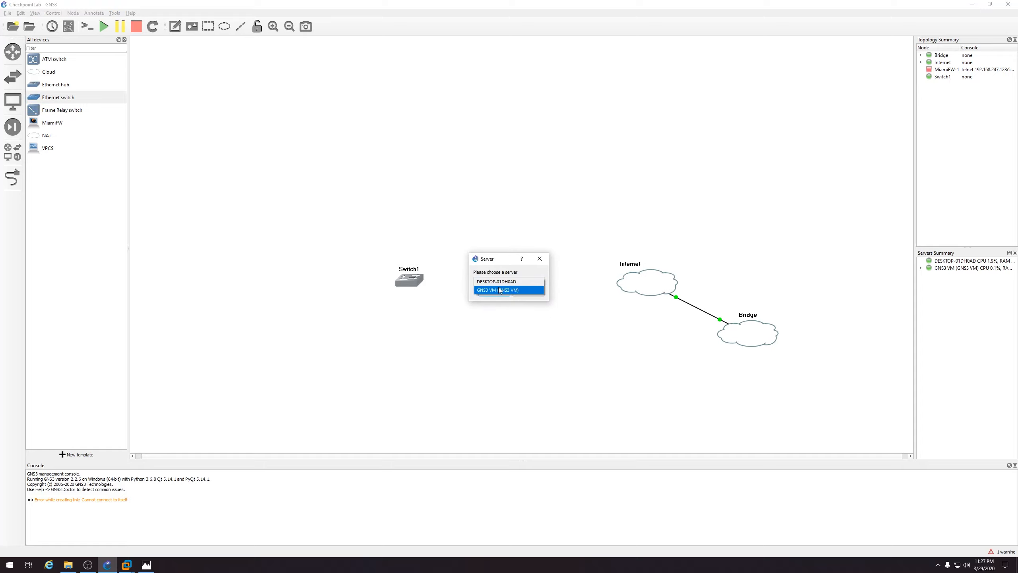
pyautogui.click(499, 290)
pyautogui.click(495, 293)
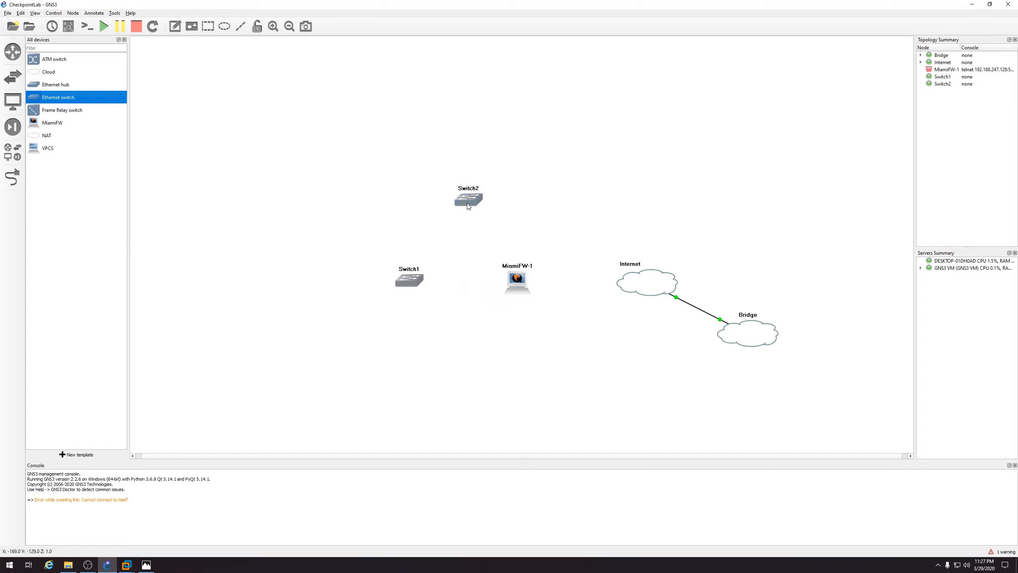
pyautogui.moveTo(469, 206); pyautogui.dragTo(459, 199)
# Rename Switch2 to Managementswitch and Switch1 to Miamidata
pyautogui.rightClick(458, 193)
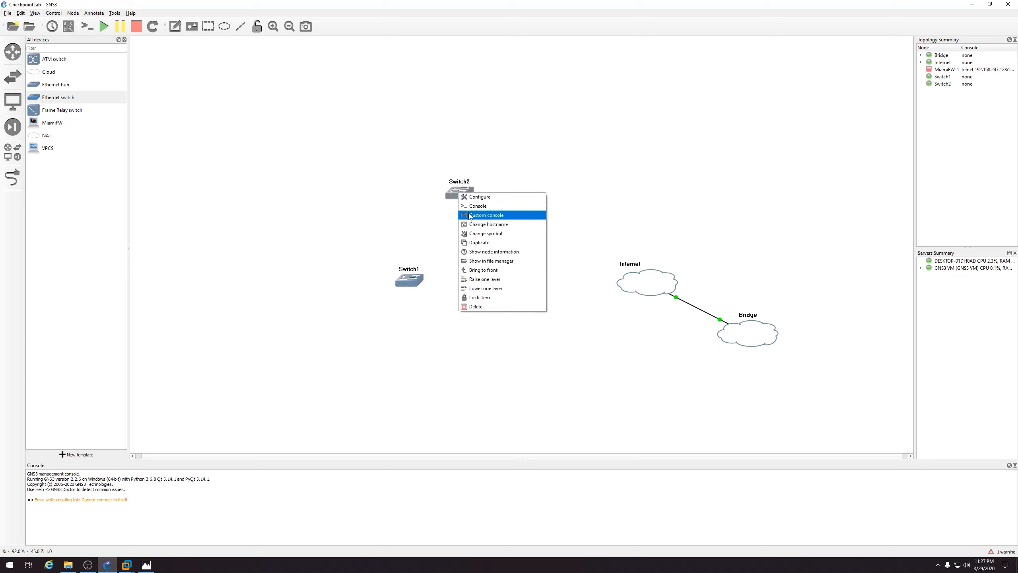
pyautogui.click(473, 224)
pyautogui.write('Ma')
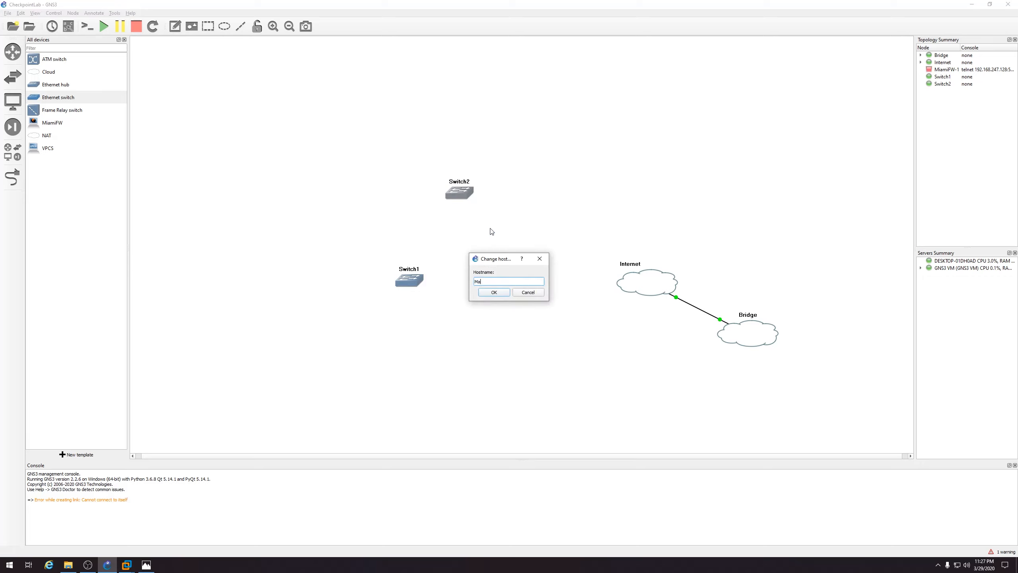
pyautogui.write('nagementswitch')
pyautogui.press('Return')
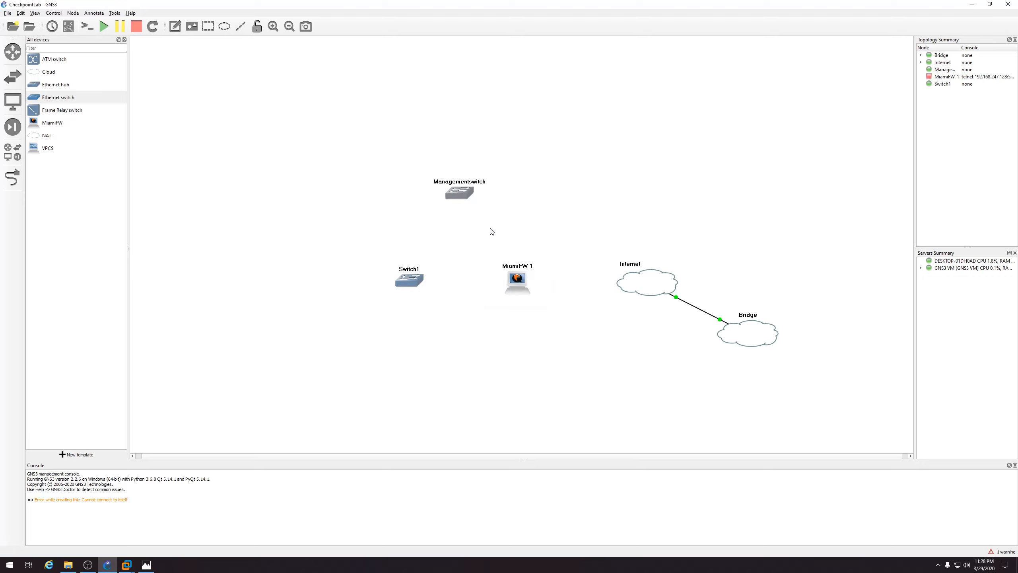
pyautogui.rightClick(411, 283)
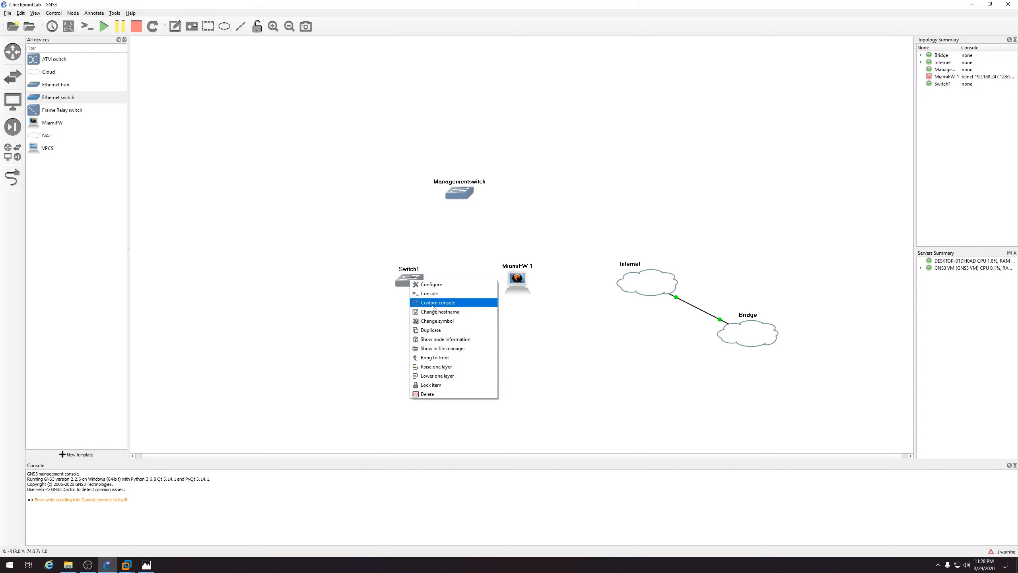
pyautogui.click(435, 313)
pyautogui.write('Miami')
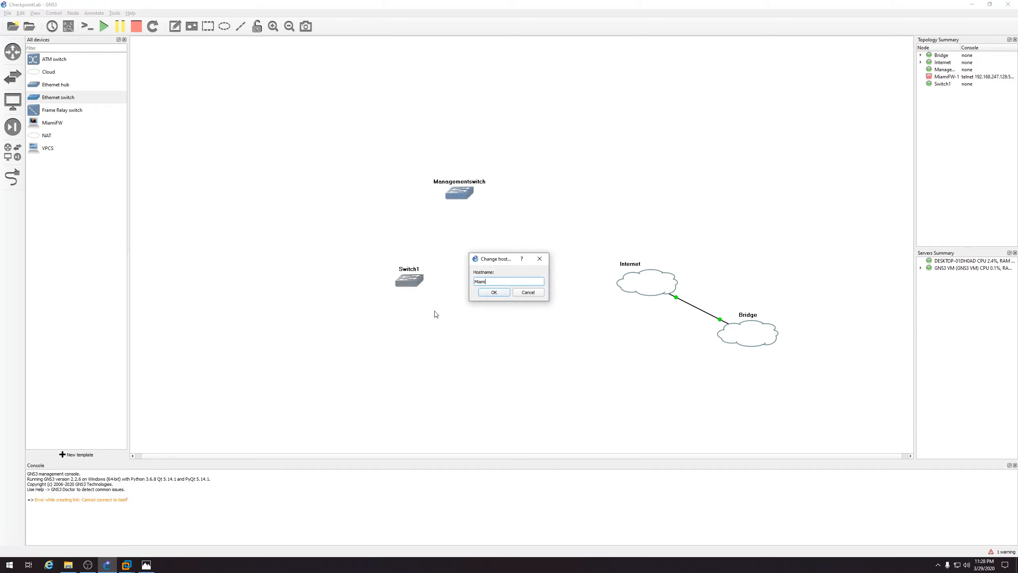
pyautogui.write('data')
pyautogui.click(494, 293)
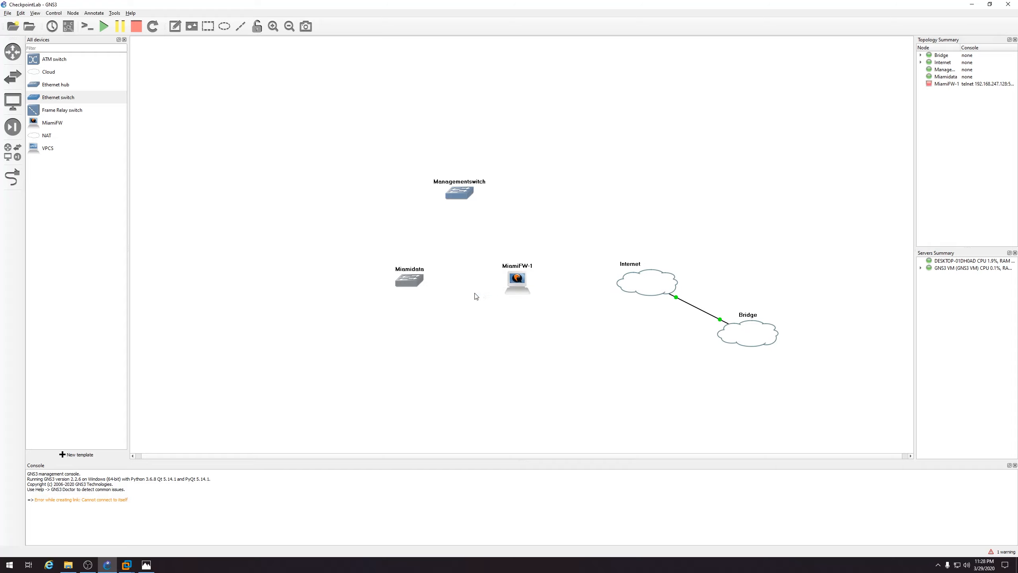
# Link MiamiFW-1 Ethernet1 to the Internet cloud's Ethernet1
pyautogui.click(13, 179)
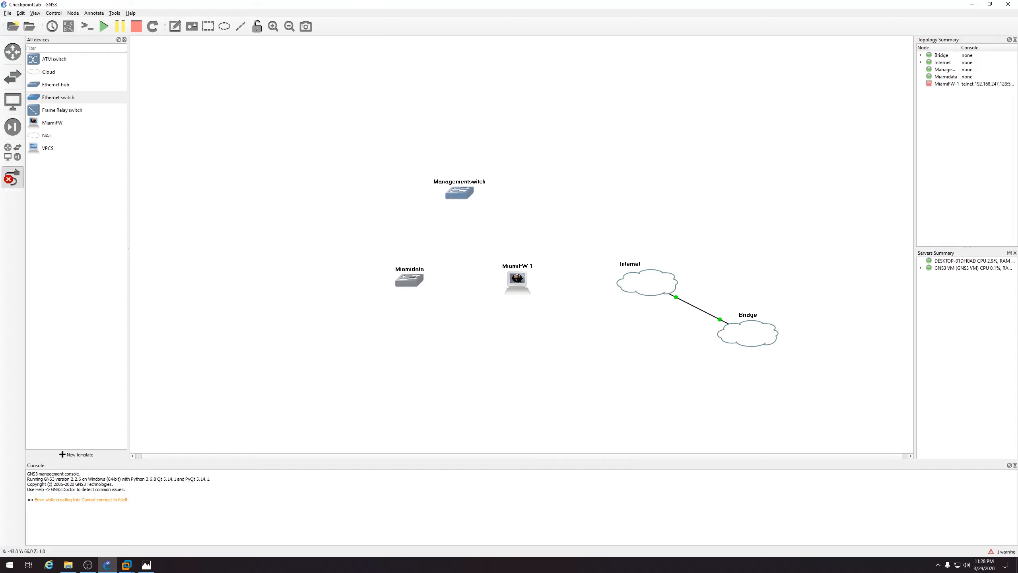
pyautogui.click(521, 281)
pyautogui.click(540, 292)
pyautogui.click(616, 285)
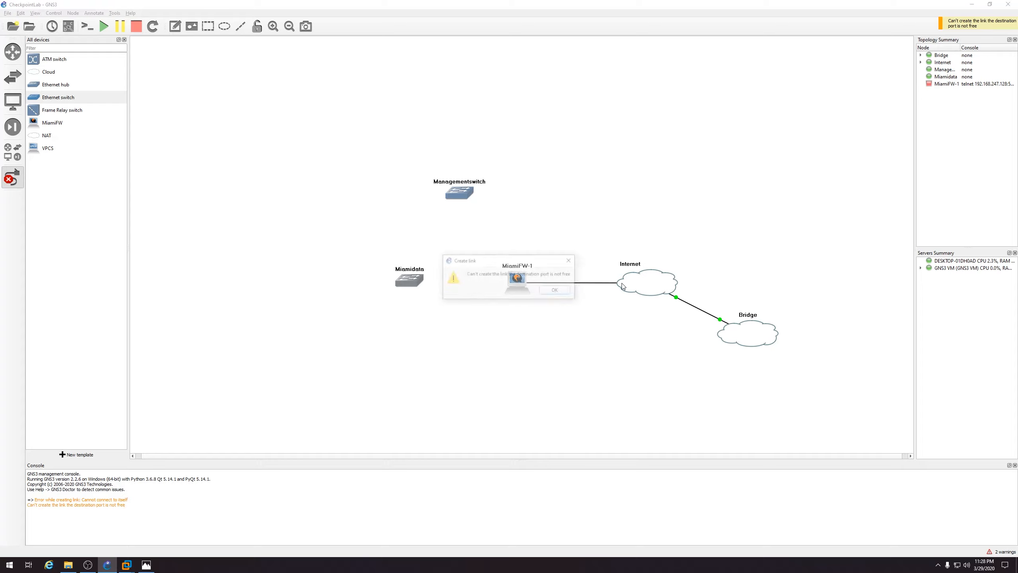
pyautogui.click(556, 290)
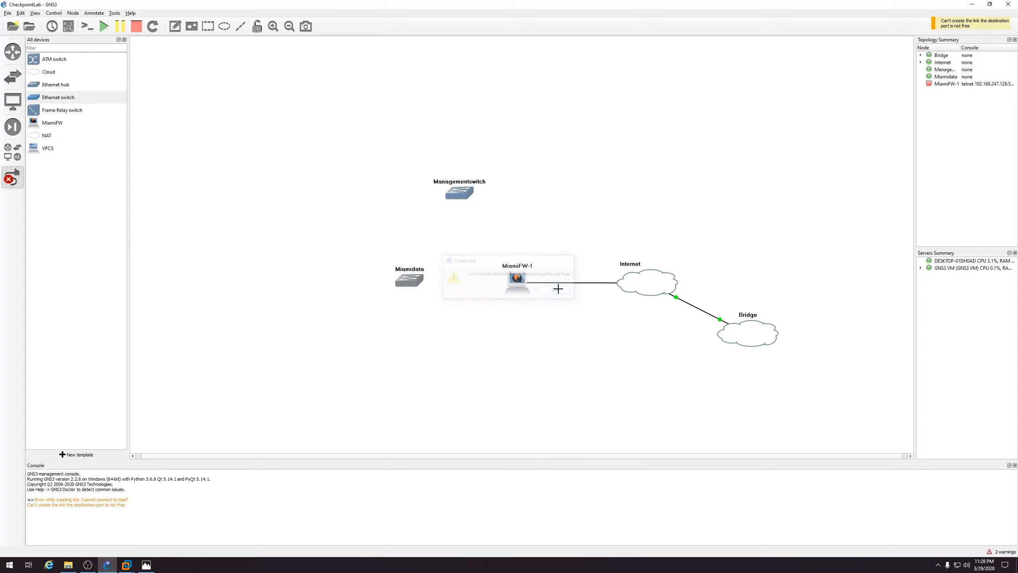
pyautogui.click(631, 284)
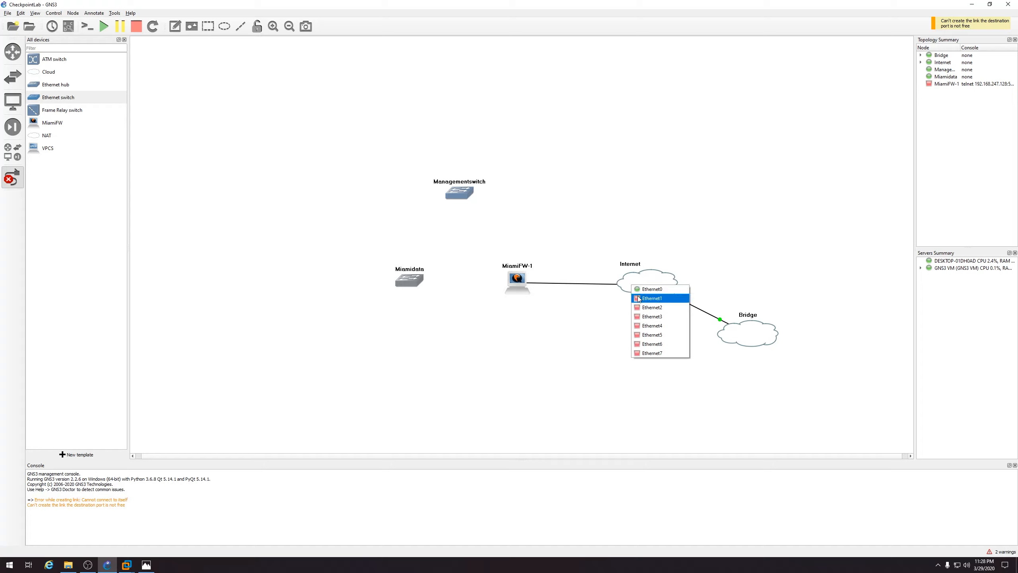
pyautogui.click(638, 299)
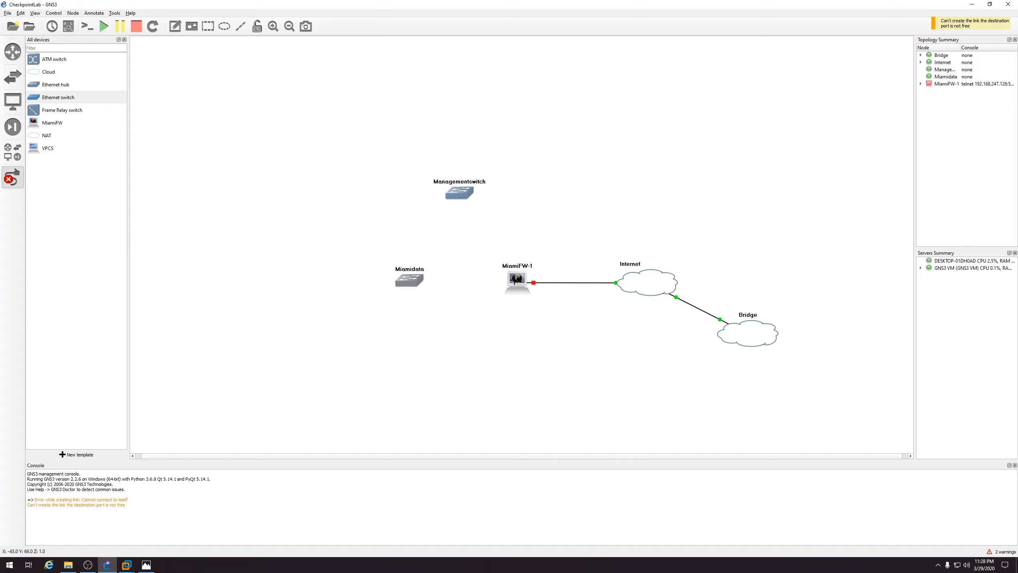
# Check the diagram and link MiamiFW-1 Ethernet2 to Managementswitch
pyautogui.click(516, 281)
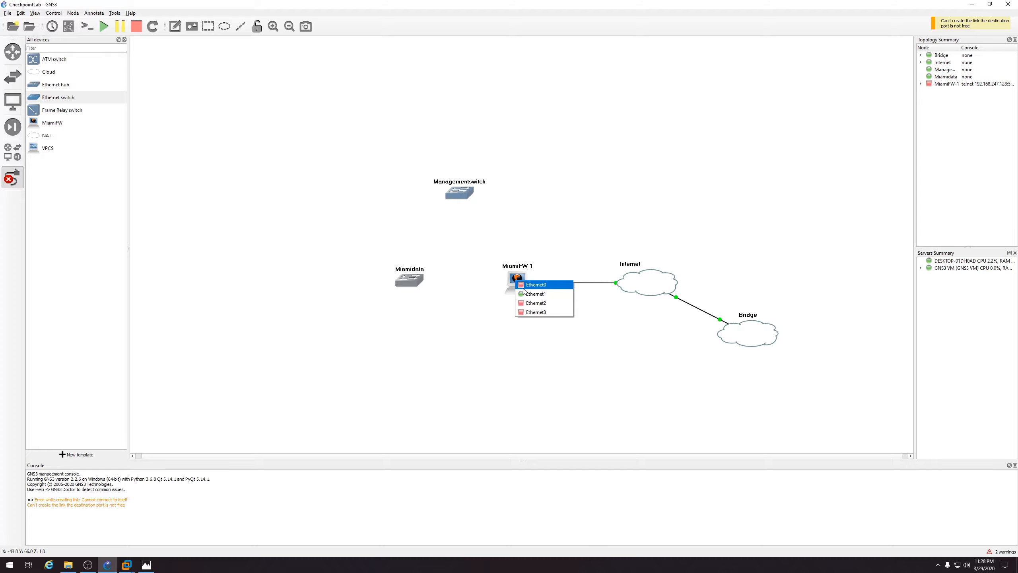
pyautogui.click(491, 293)
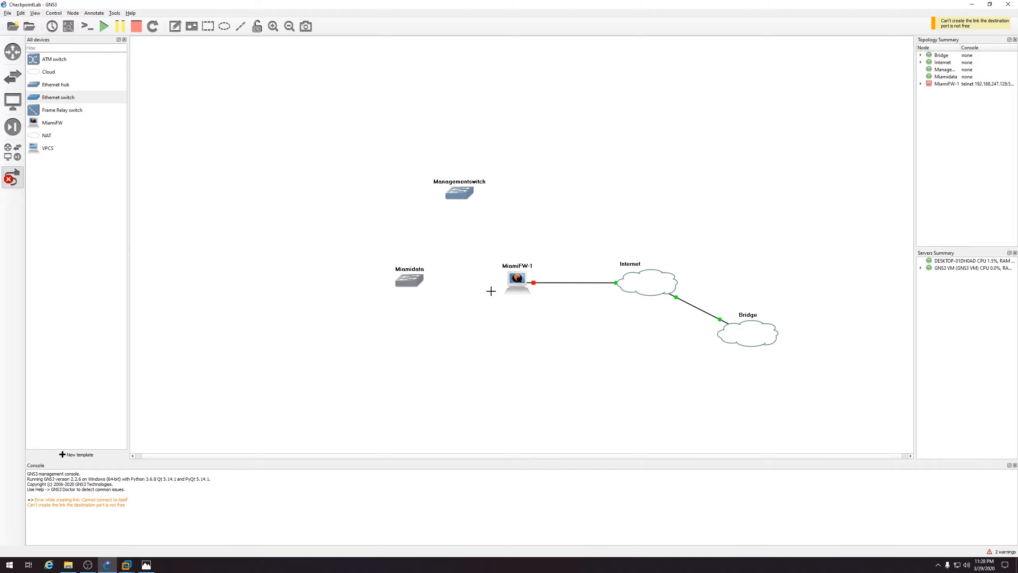
pyautogui.click(150, 567)
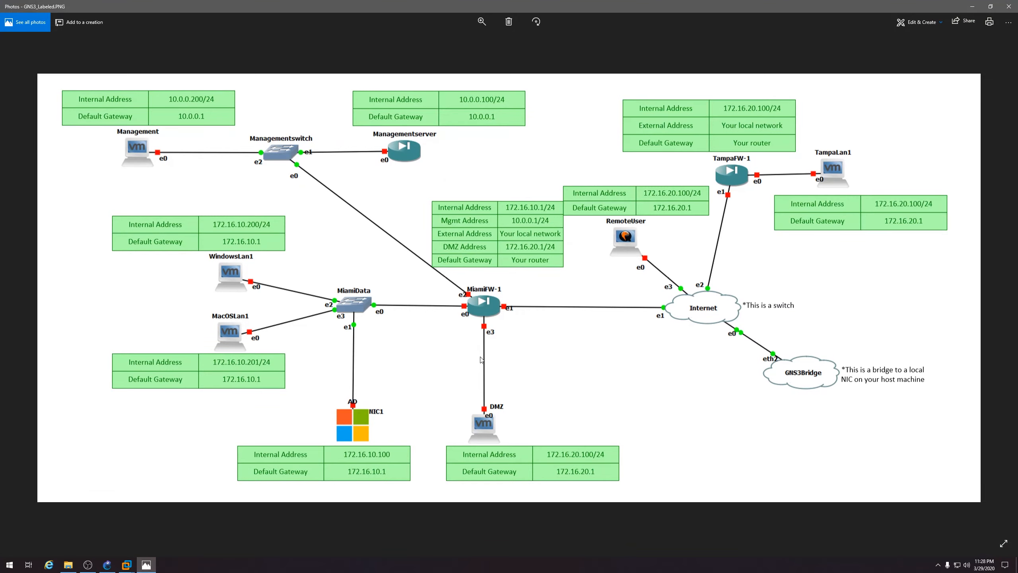
pyautogui.hotkey('alt', 'Tab')
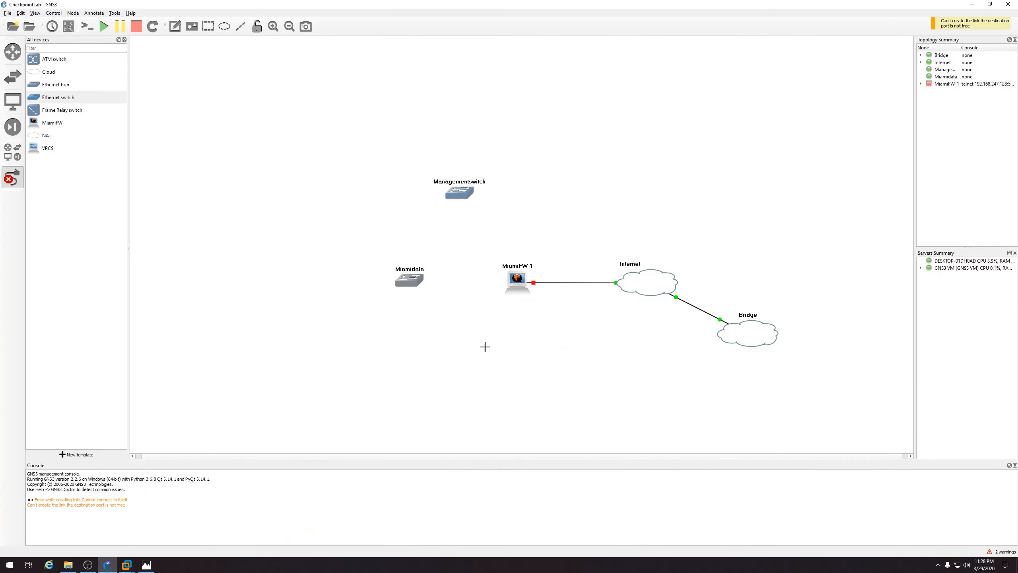
pyautogui.click(518, 279)
pyautogui.click(530, 302)
pyautogui.click(461, 193)
pyautogui.click(146, 565)
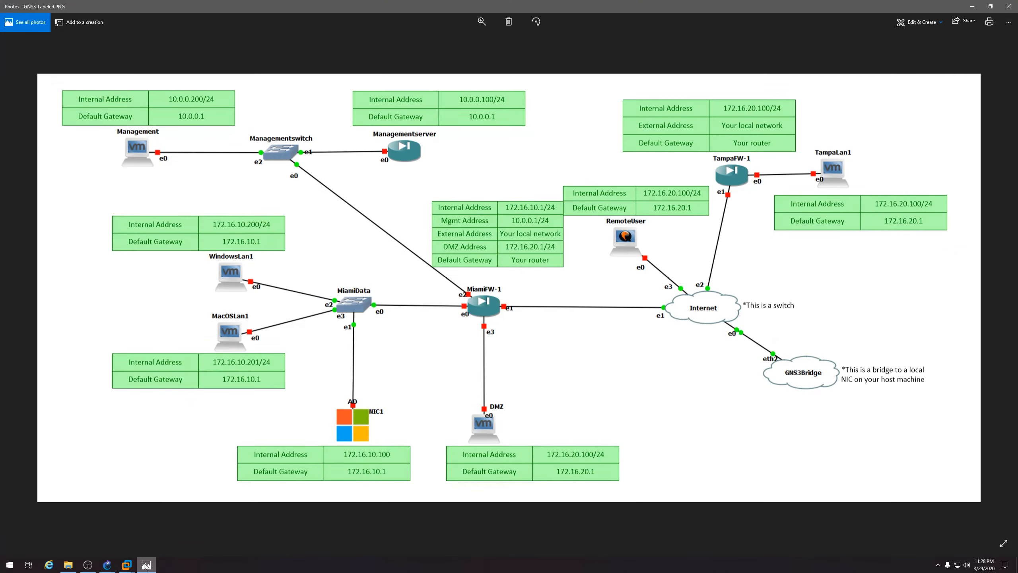
pyautogui.click(146, 564)
# Link MiamiFW-1 Ethernet0 to a Miamidata port and stop adding links
pyautogui.click(520, 285)
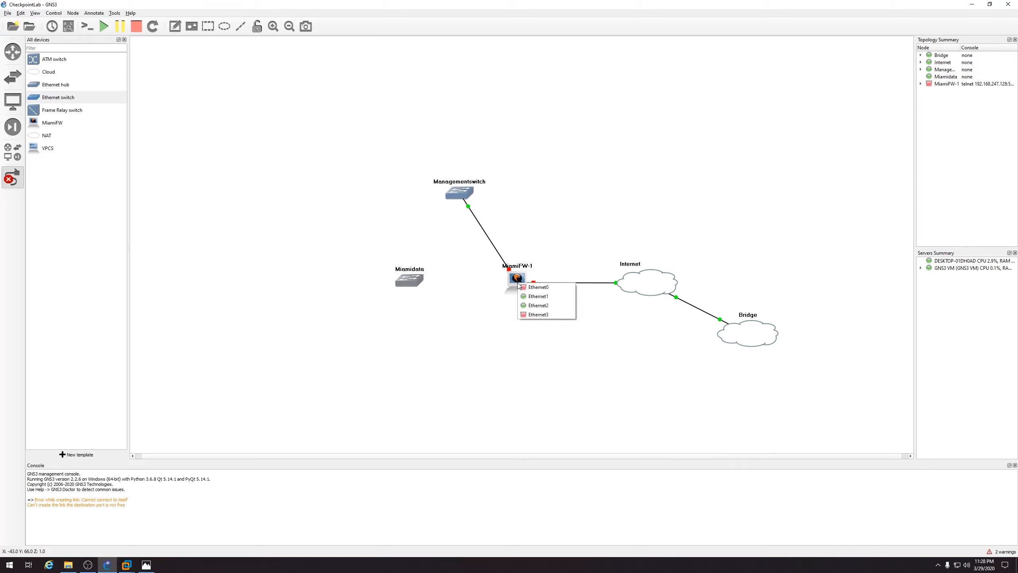
pyautogui.click(521, 287)
pyautogui.click(415, 280)
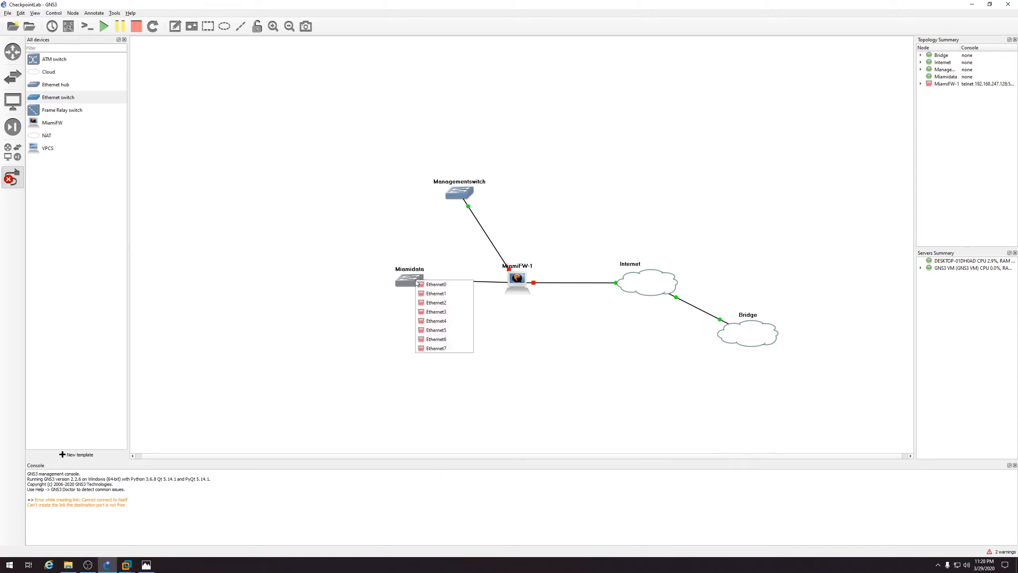
pyautogui.click(424, 285)
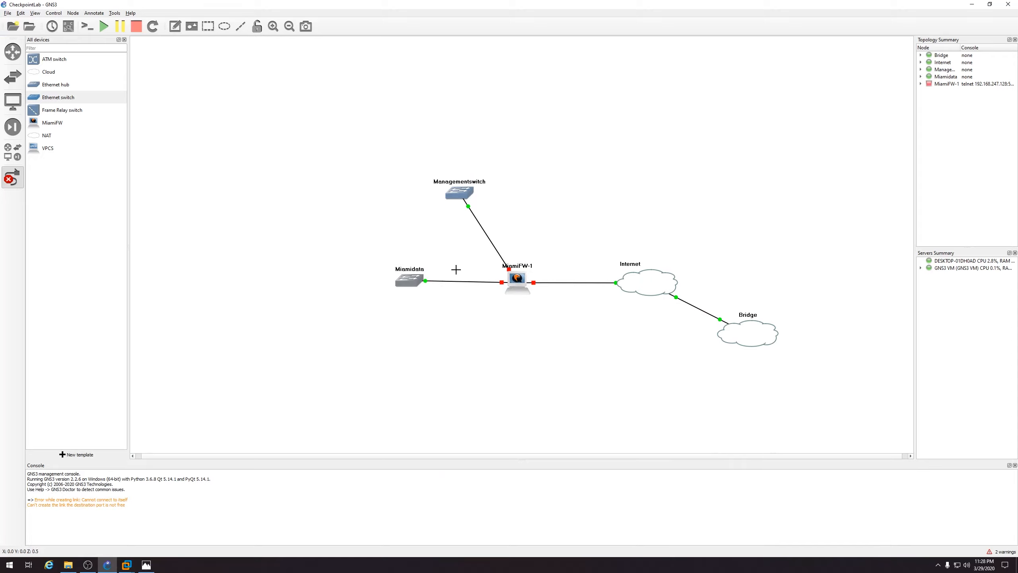
pyautogui.press('Escape')
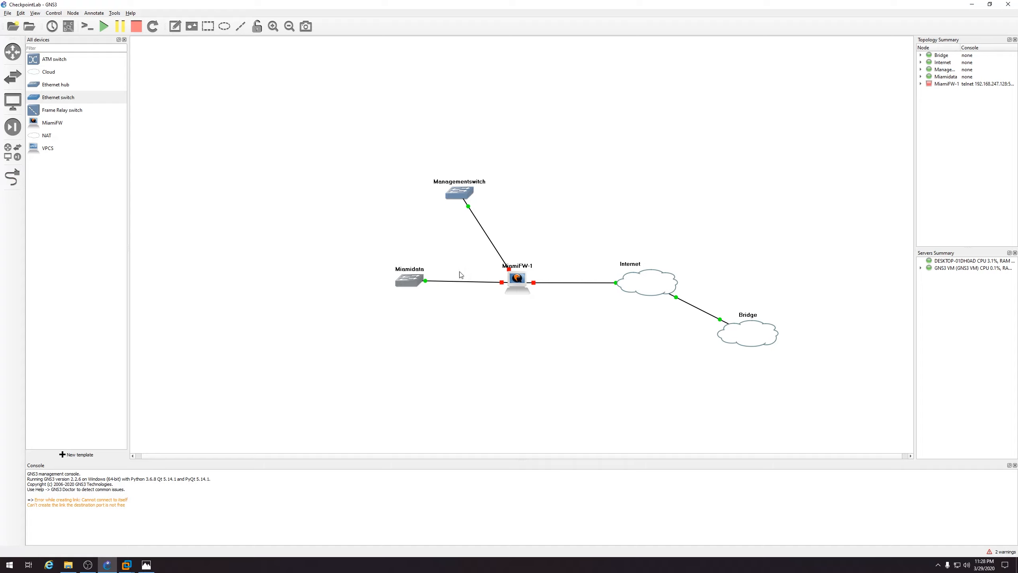
# Review MiamiFW-1's configuration unchanged, then start the MiamiFW-1 node
pyautogui.moveTo(412, 283); pyautogui.dragTo(410, 284)
pyautogui.doubleClick(521, 282)
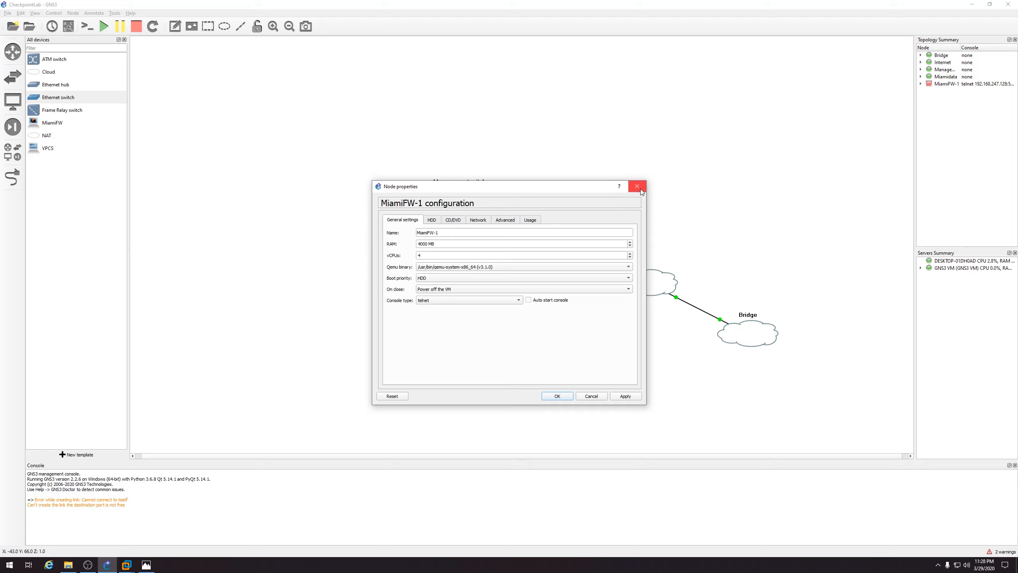
pyautogui.press('Escape')
pyautogui.rightClick(518, 279)
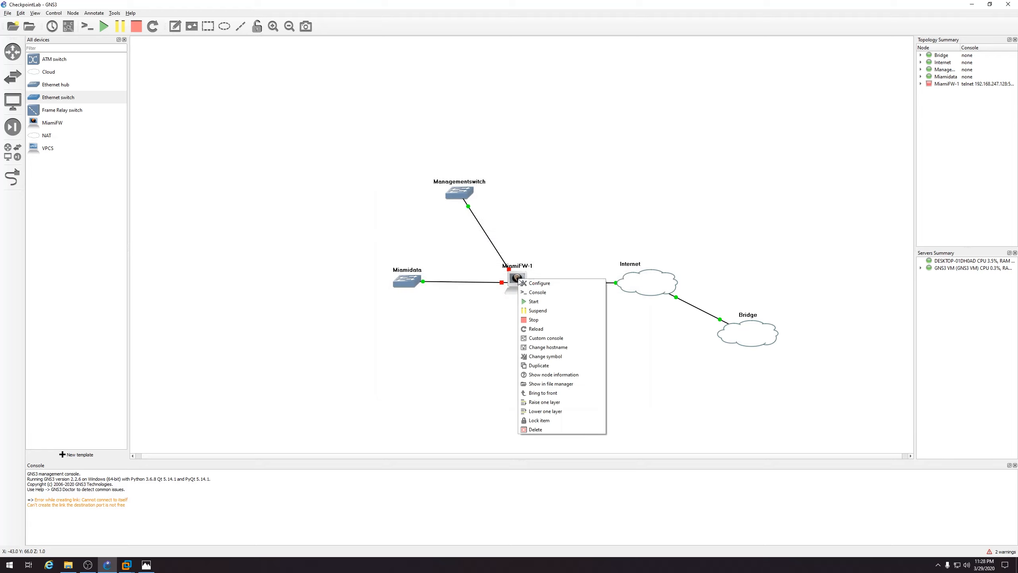
pyautogui.click(534, 303)
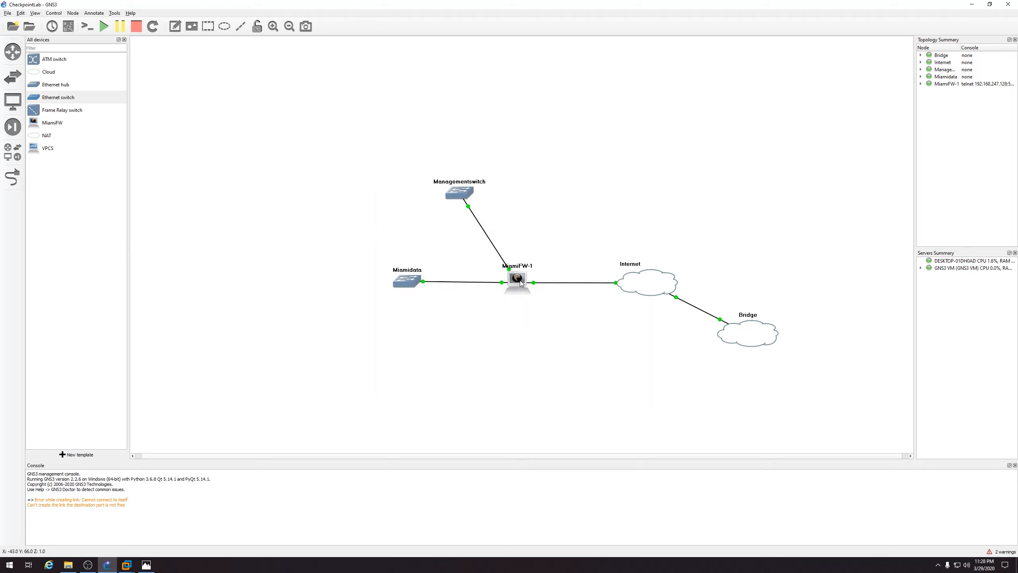
# Open a console session to MiamiFW-1
pyautogui.rightClick(519, 283)
pyautogui.click(525, 289)
pyautogui.moveTo(521, 284)
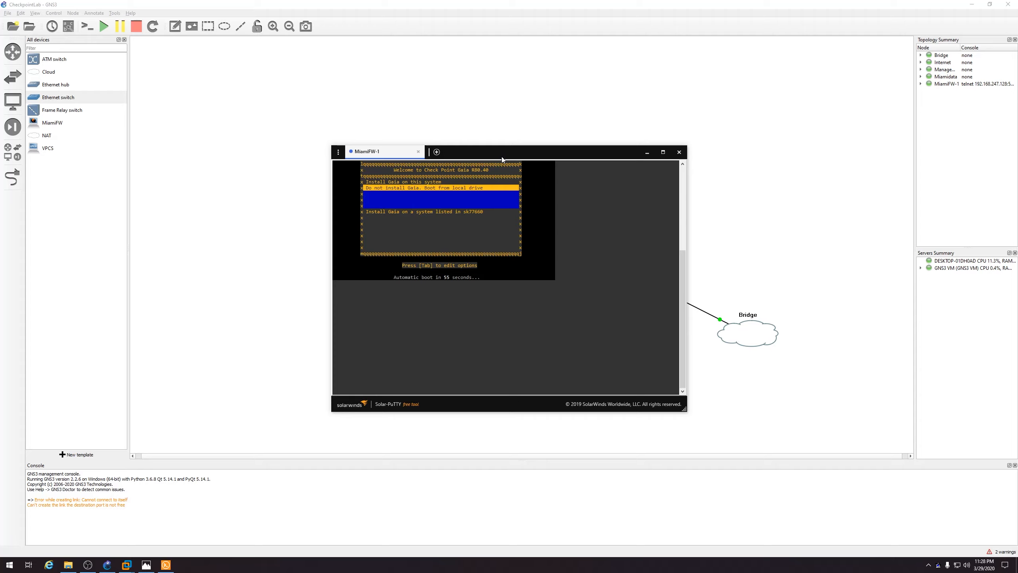
# Choose 'Install Gaia on this system', proceed, and accept the default partition layout
pyautogui.moveTo(502, 159); pyautogui.dragTo(503, 156)
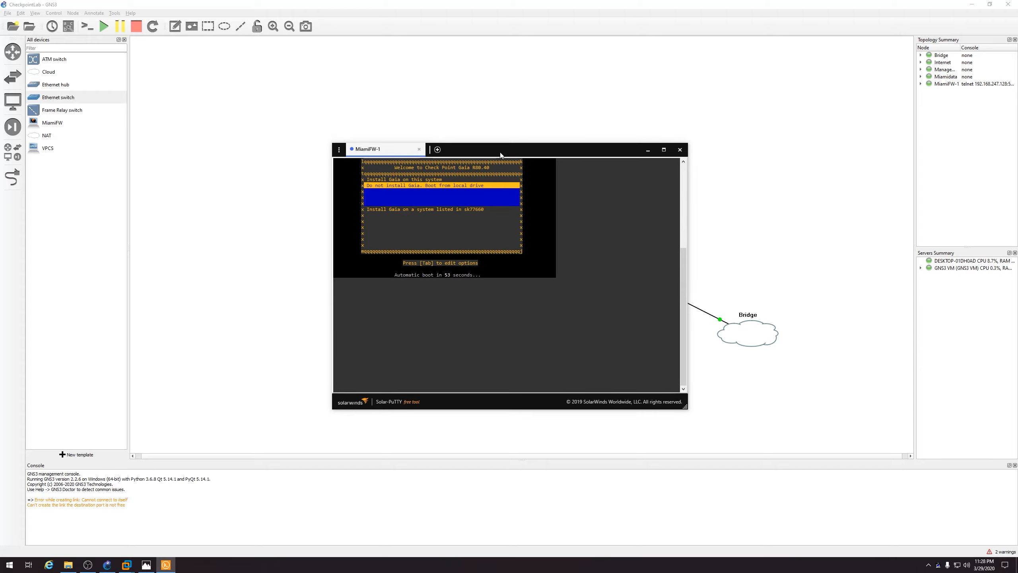
pyautogui.press('Up')
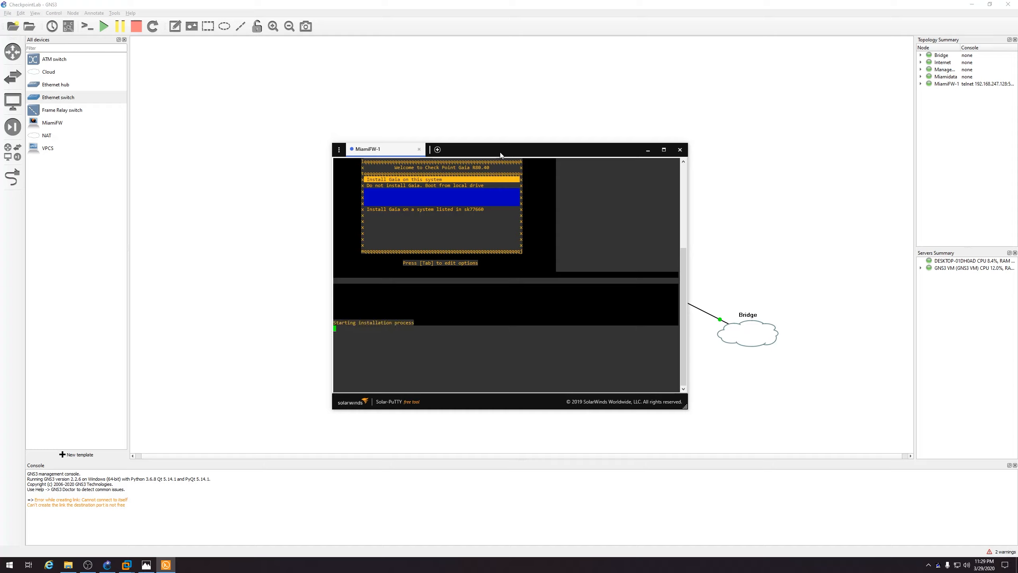
pyautogui.press('Return')
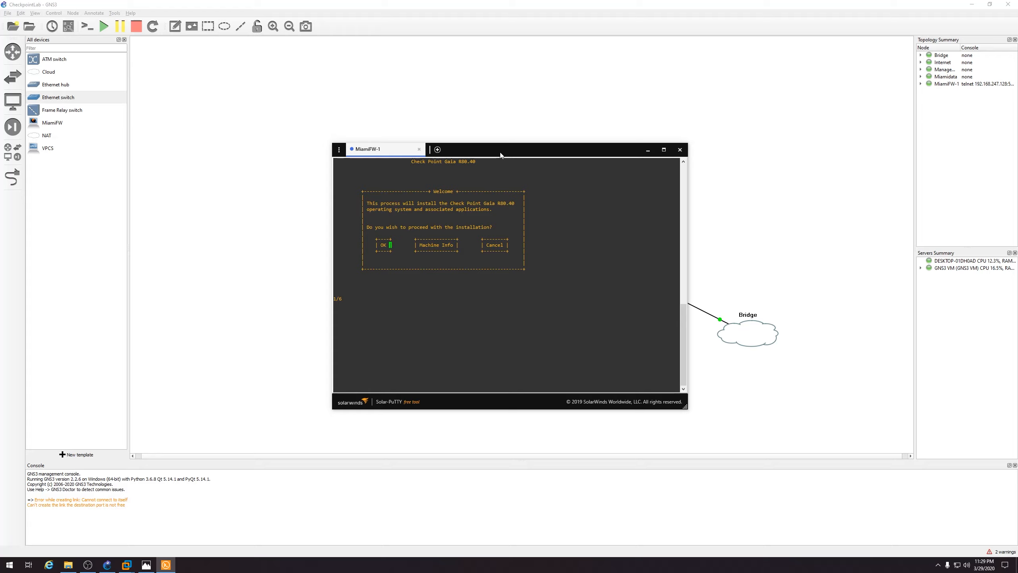
pyautogui.press('Return')
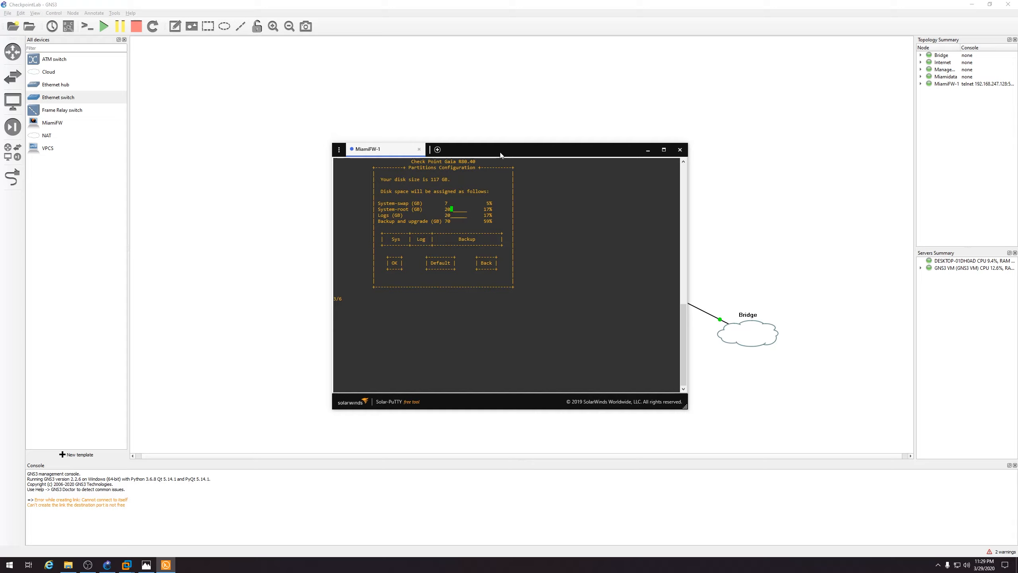
pyautogui.press('Tab')
pyautogui.press('Tab')
pyautogui.press('Tab')
pyautogui.hotkey('shift', 'Tab')
pyautogui.press('Return')
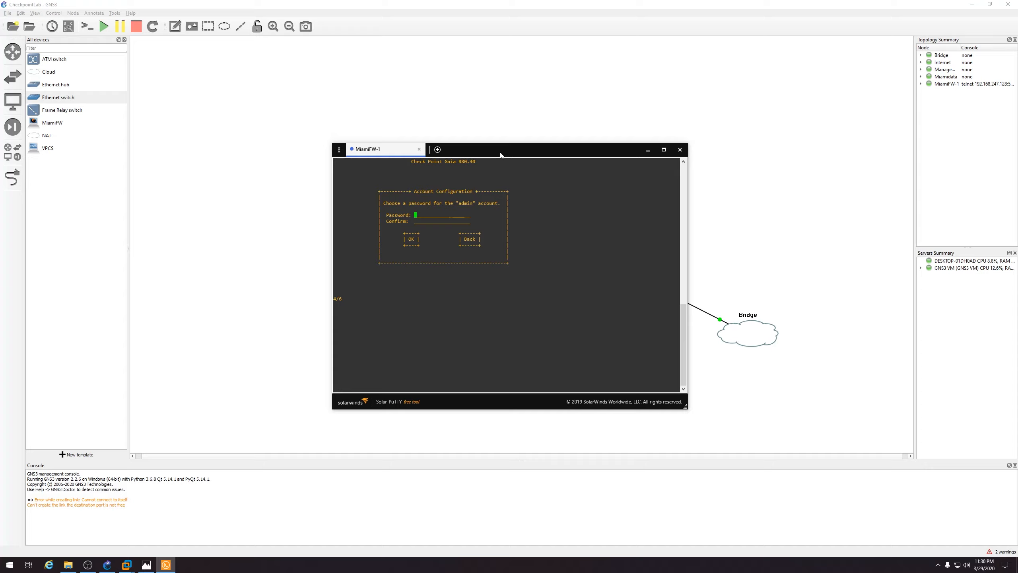
# Enter and confirm the Gaia admin password
pyautogui.write('******')
pyautogui.press('Tab')
pyautogui.write('******')
pyautogui.press('Tab')
pyautogui.press('Return')
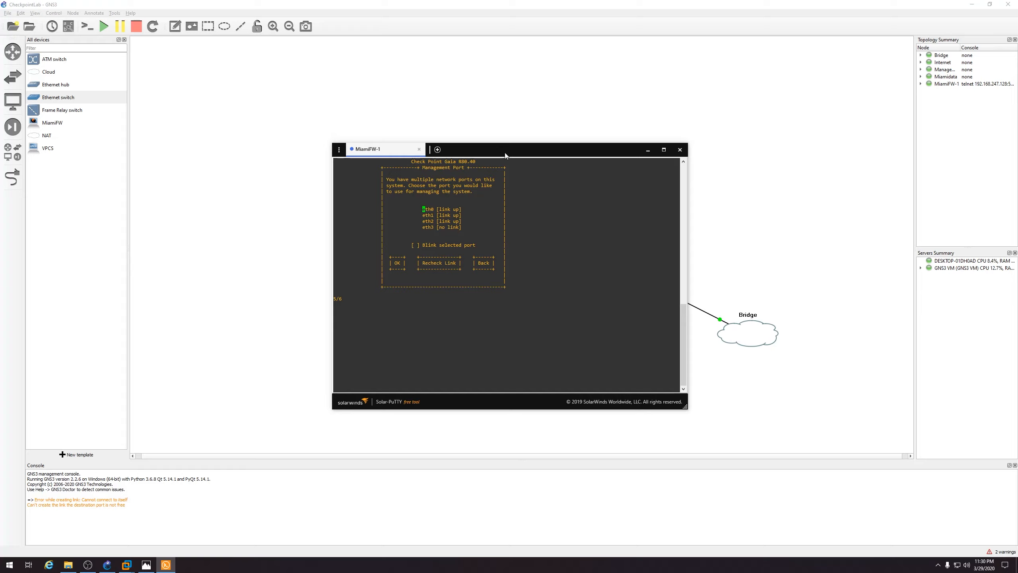
# Pick eth2 as the Gaia management port after checking the lab diagram
pyautogui.press('Down')
pyautogui.click(148, 566)
pyautogui.click(147, 566)
pyautogui.press('Down')
pyautogui.press('Return')
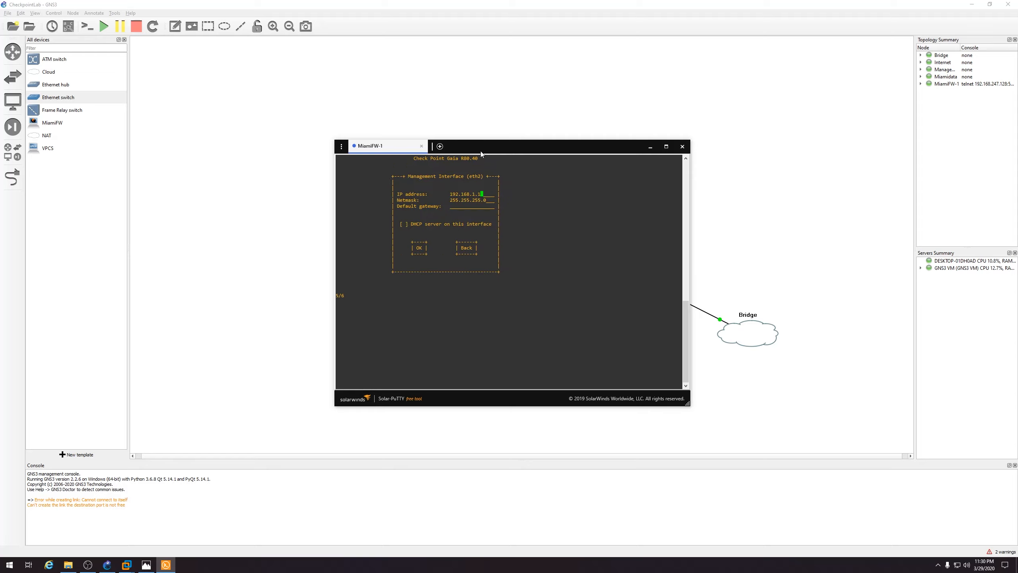
# Set the management IP to 10.0.0.1 with no default gateway, verified against the diagram
pyautogui.press('BackSpace')
pyautogui.press('BackSpace')
pyautogui.press('BackSpace')
pyautogui.press('BackSpace')
pyautogui.press('BackSpace')
pyautogui.press('BackSpace')
pyautogui.press('BackSpace')
pyautogui.press('BackSpace')
pyautogui.press('BackSpace')
pyautogui.press('BackSpace')
pyautogui.press('BackSpace')
pyautogui.write('10.0.0.1')
pyautogui.press('Tab')
pyautogui.press('Tab')
pyautogui.write('10.0')
pyautogui.press('BackSpace')
pyautogui.press('BackSpace')
pyautogui.press('BackSpace')
pyautogui.press('BackSpace')
pyautogui.press('Tab')
pyautogui.press('Tab')
pyautogui.click(147, 564)
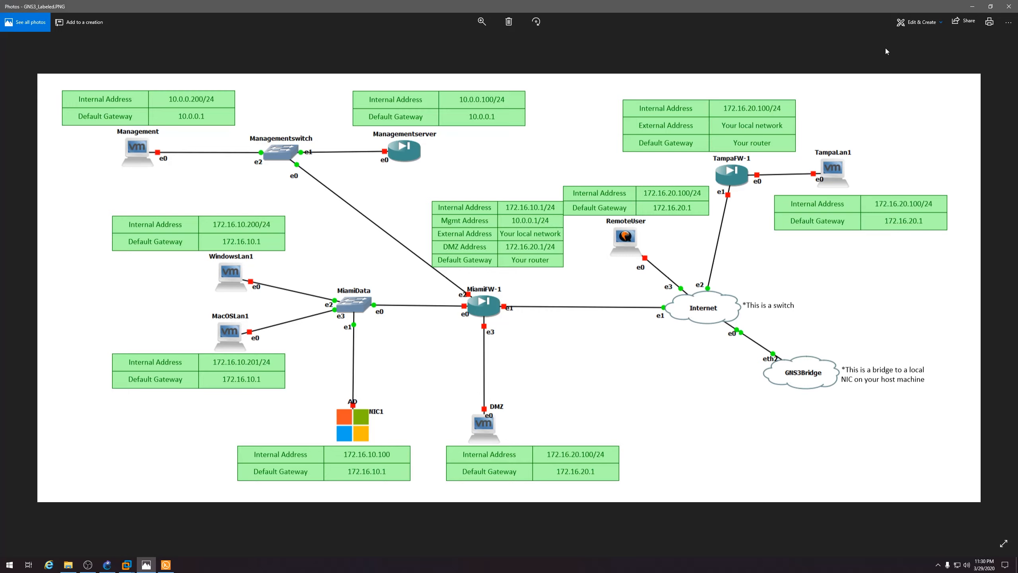
pyautogui.click(966, 10)
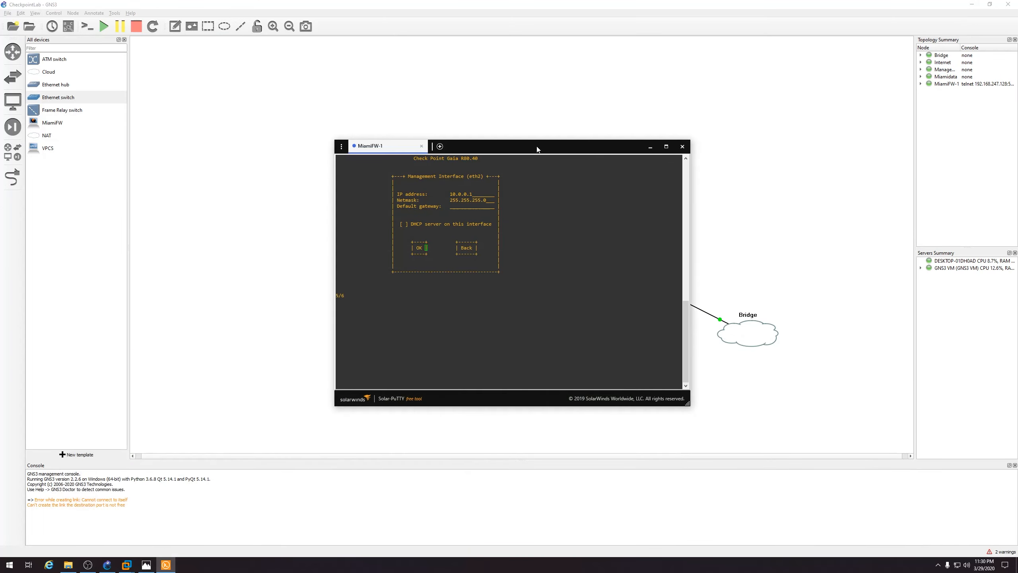
# Accept the eth2 management settings and confirm drive formatting to begin installation
pyautogui.moveTo(537, 148); pyautogui.dragTo(545, 145)
pyautogui.press('Return')
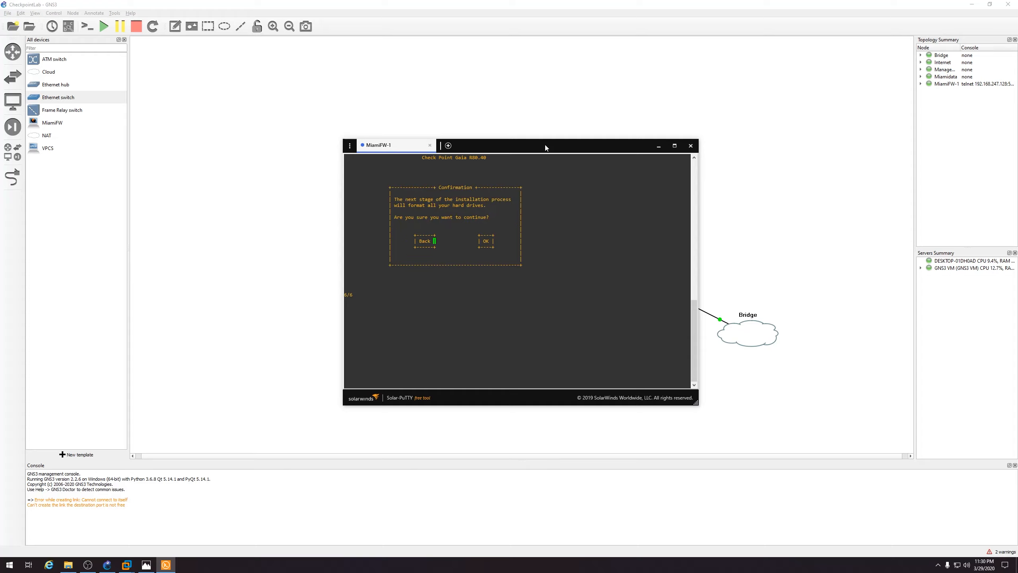
pyautogui.press('Return')
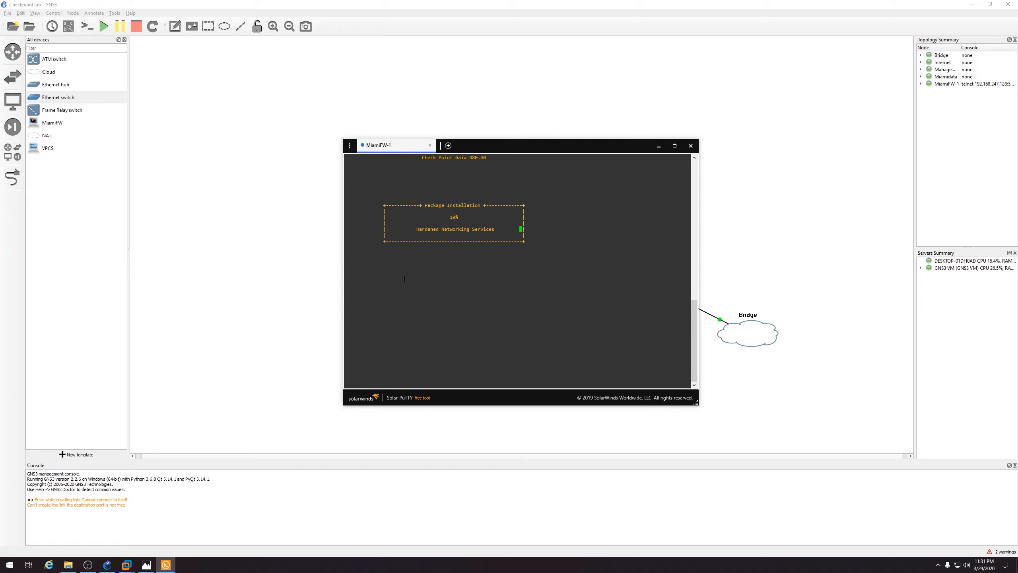
# Start a Typical new virtual machine in VMware Workstation using the Windows 10 ISO from Downloads
pyautogui.moveTo(126, 565)
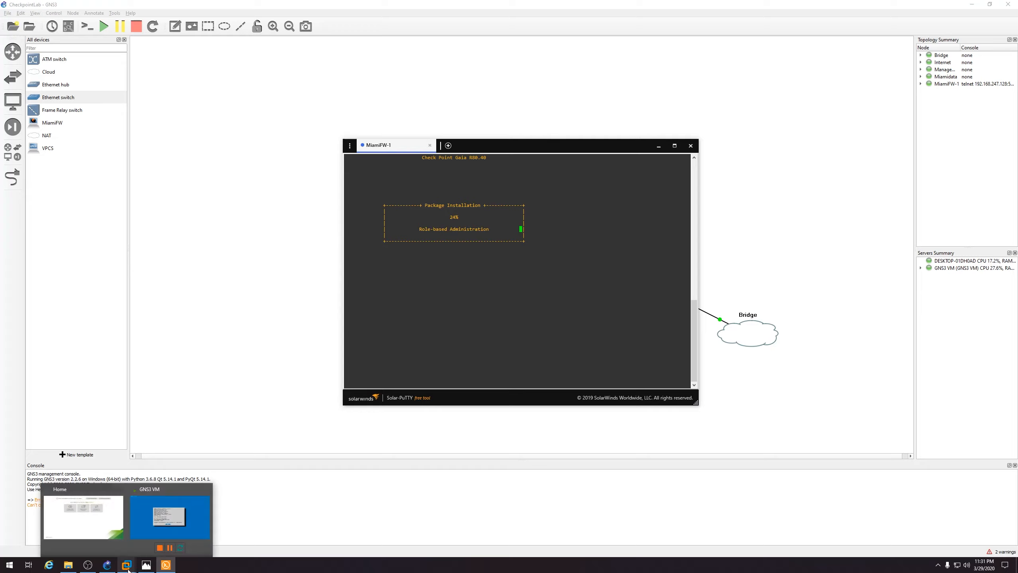
pyautogui.click(112, 526)
pyautogui.moveTo(531, 149); pyautogui.dragTo(767, 157)
pyautogui.click(26, 54)
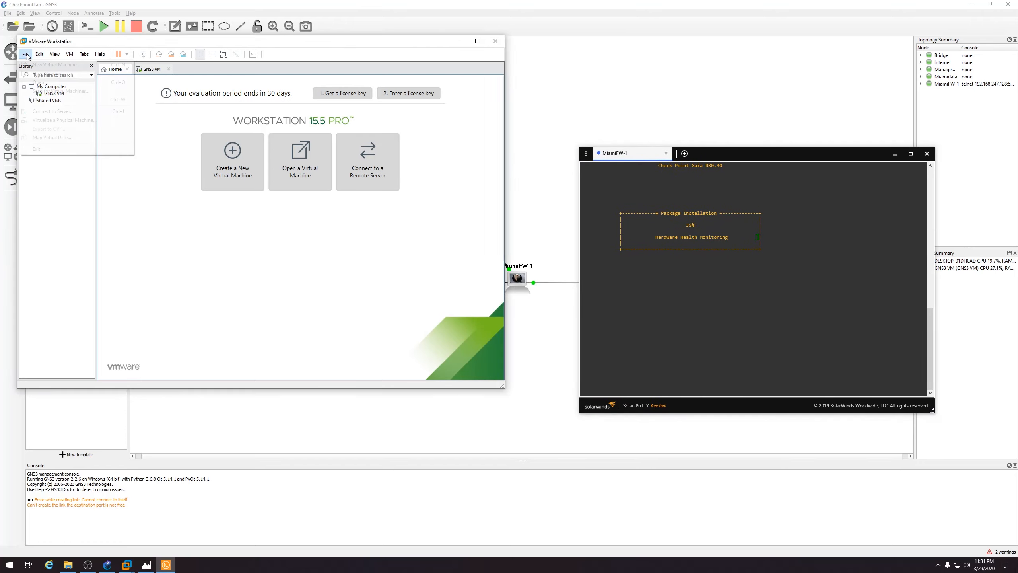
pyautogui.click(32, 65)
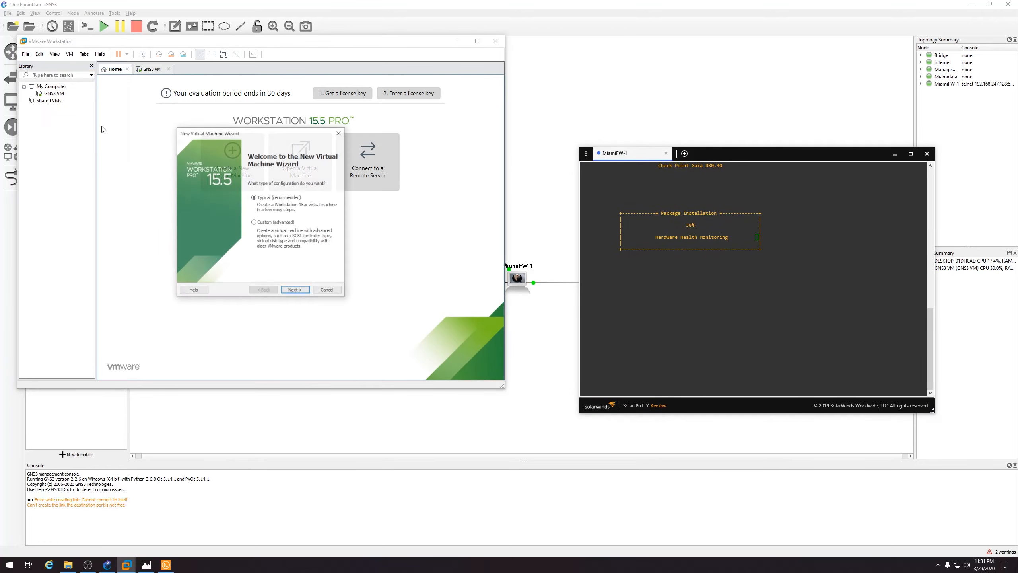
pyautogui.click(292, 292)
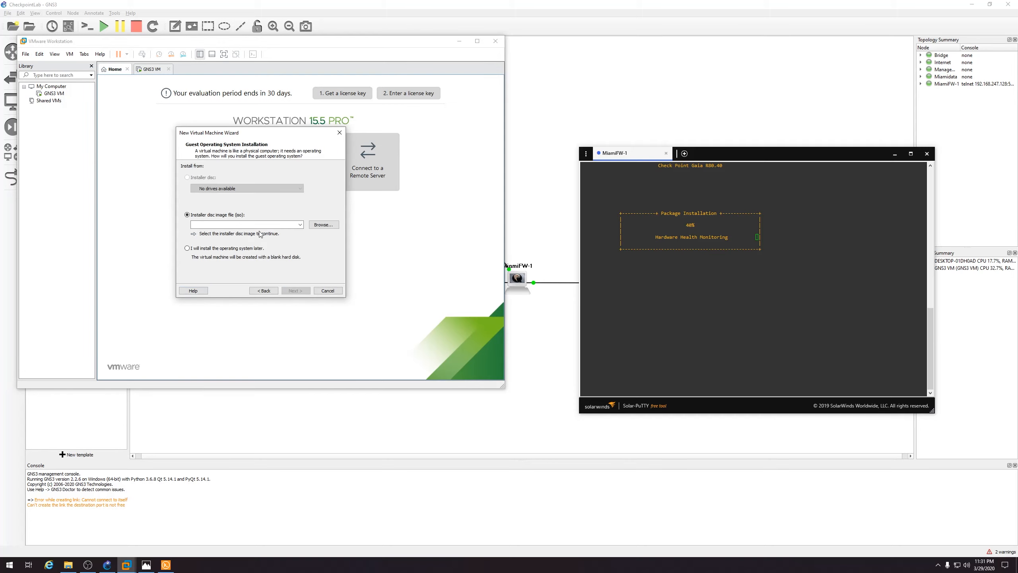
pyautogui.click(321, 227)
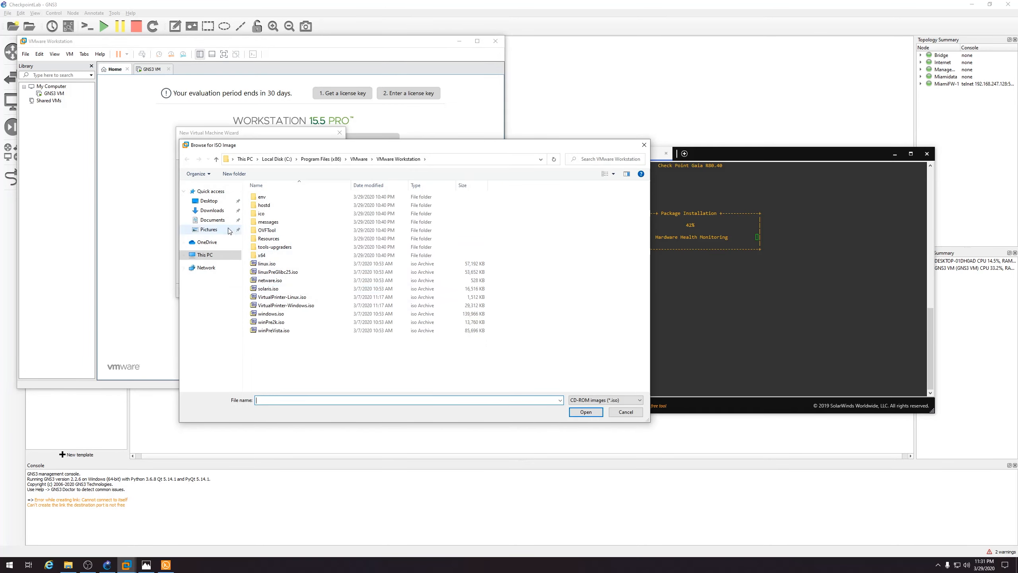
pyautogui.click(212, 210)
pyautogui.doubleClick(288, 237)
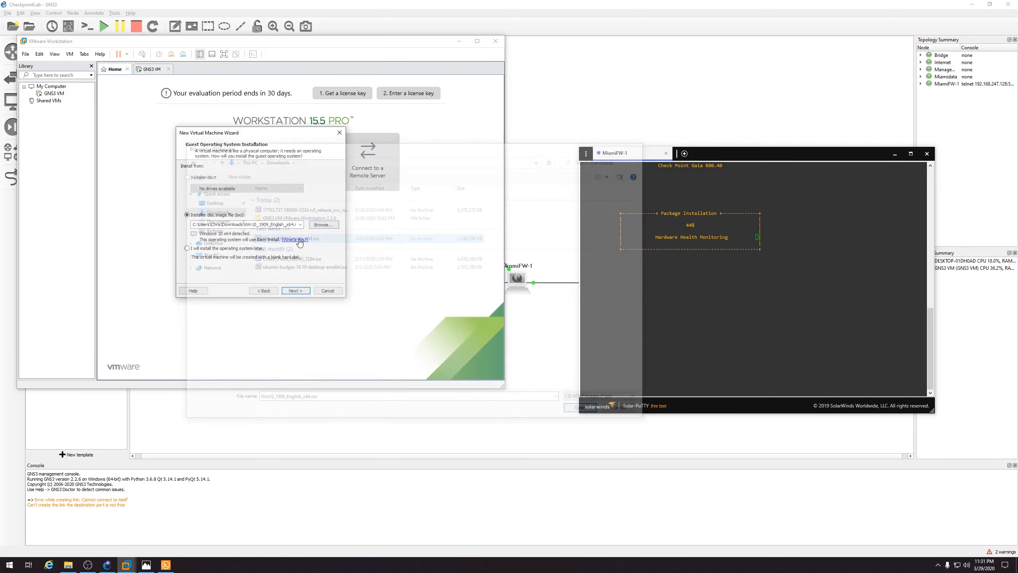
# Skip the product key, name the VM Management with a 100 GB disk, and open Customize Hardware
pyautogui.click(296, 290)
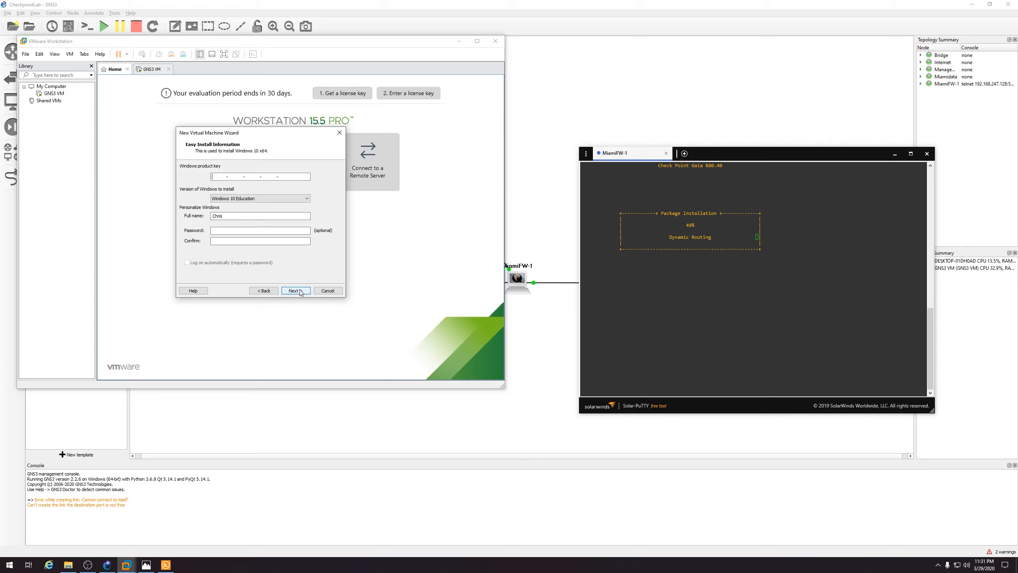
pyautogui.click(300, 291)
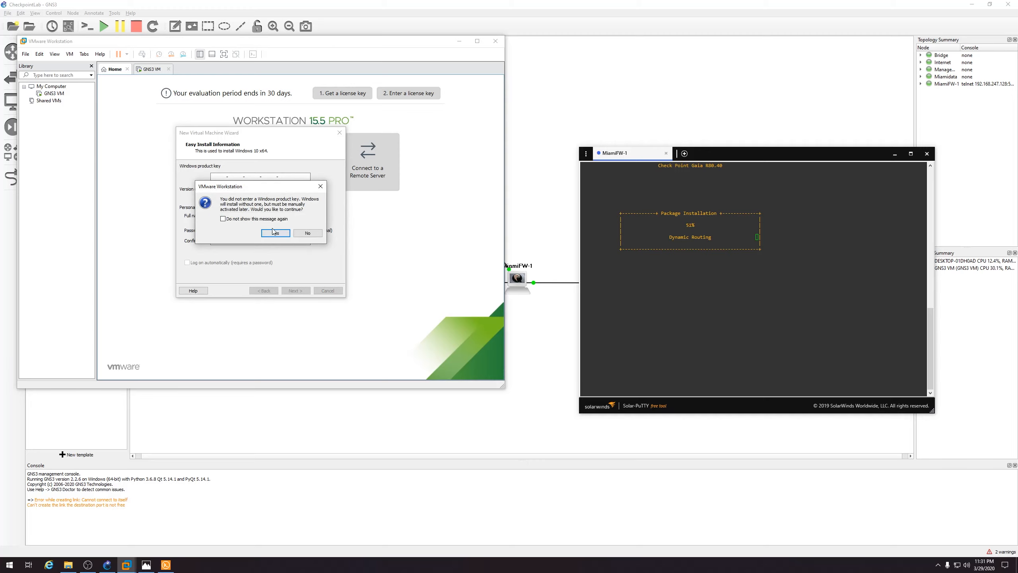
pyautogui.click(276, 233)
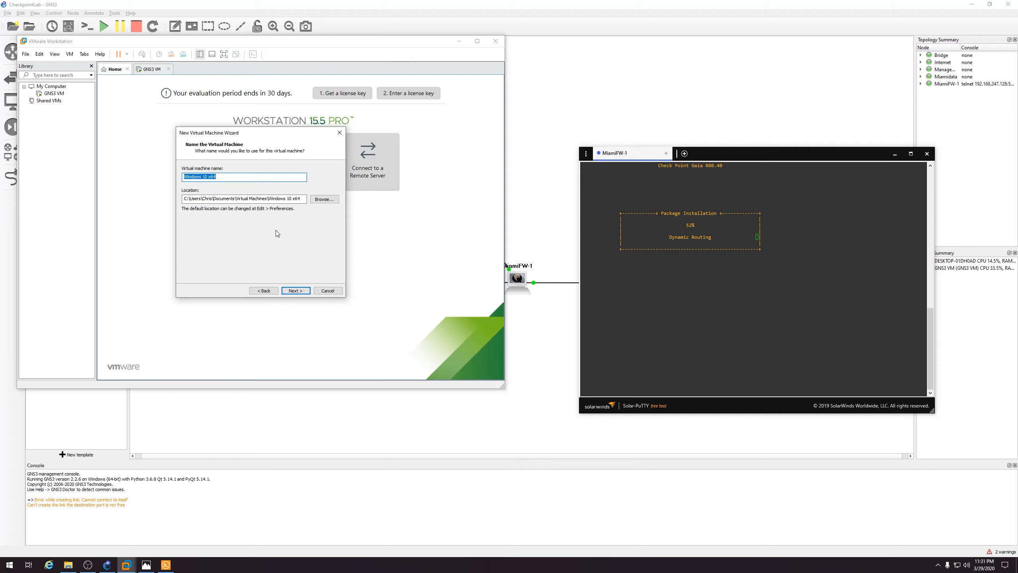
pyautogui.write('anagement')
pyautogui.click(297, 290)
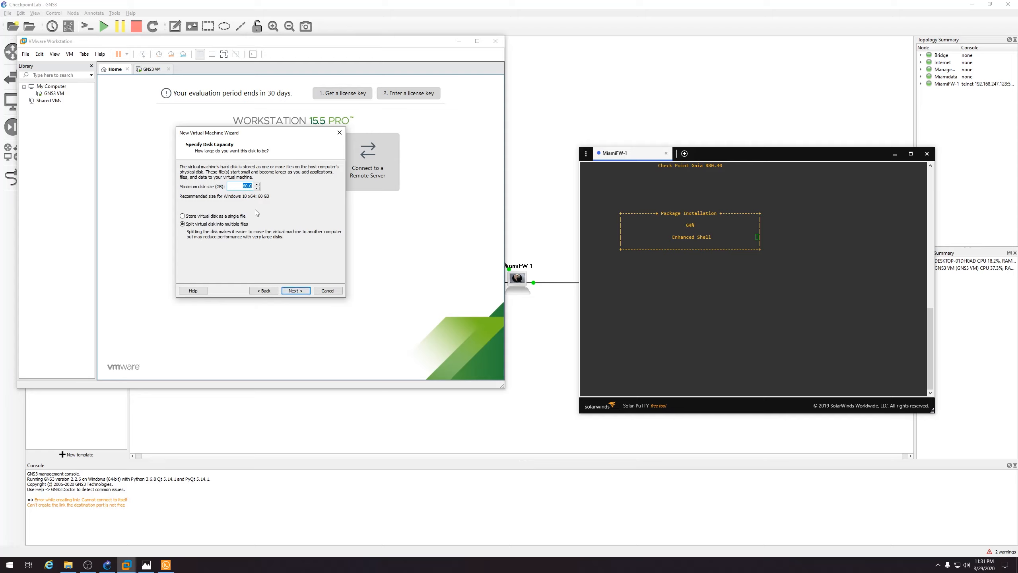
pyautogui.write('100')
pyautogui.click(300, 291)
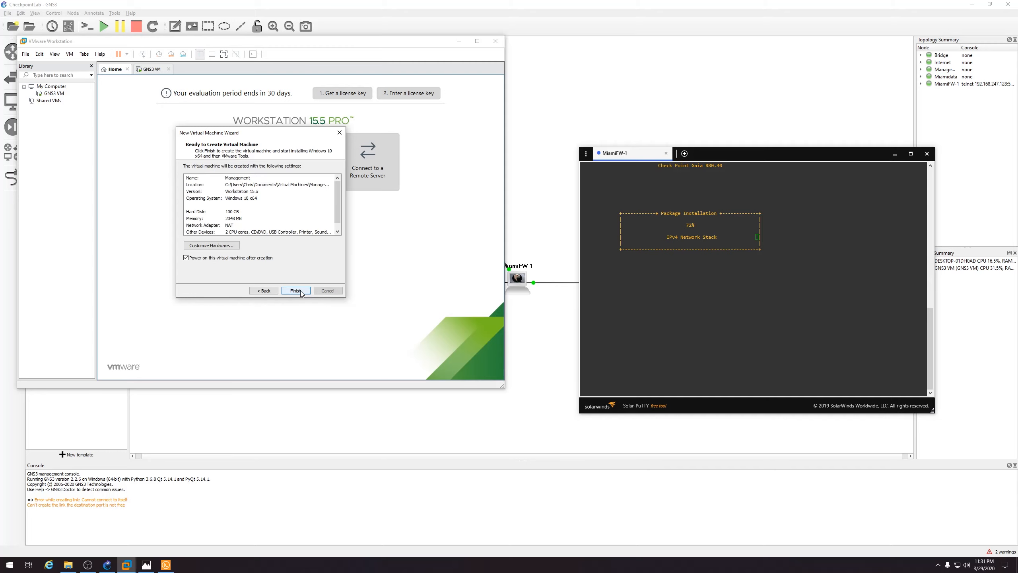
pyautogui.click(233, 245)
# Set memory to 4 GB and 4 cores per processor, then finish creating the Management VM
pyautogui.moveTo(283, 177); pyautogui.dragTo(284, 170)
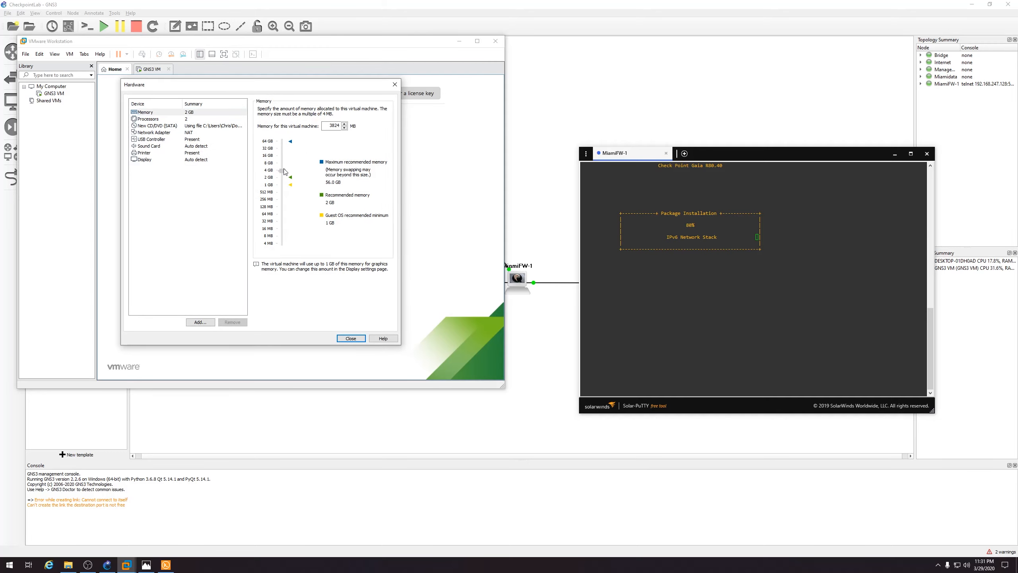
pyautogui.click(164, 120)
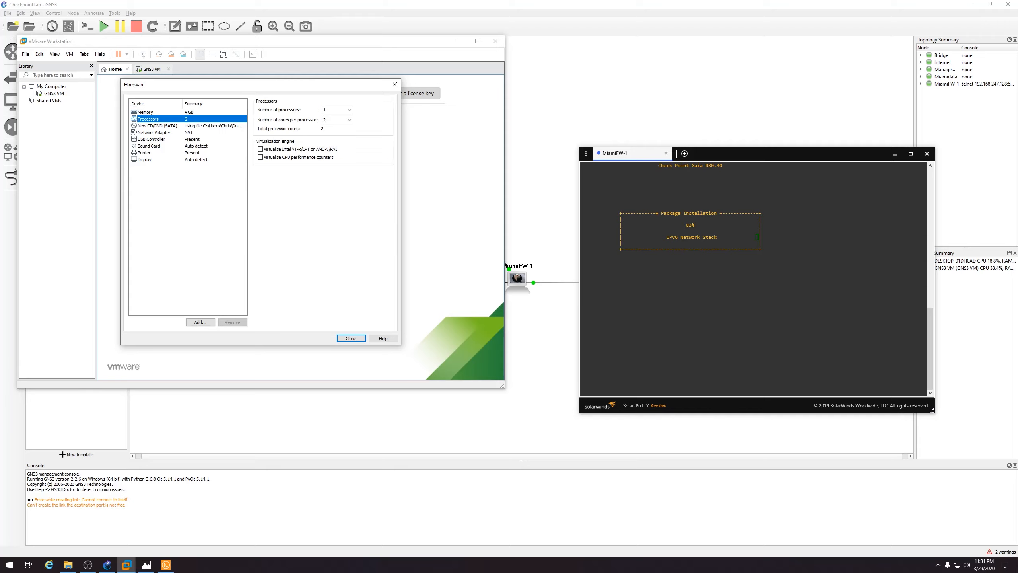
pyautogui.click(339, 120)
pyautogui.click(335, 143)
pyautogui.click(352, 338)
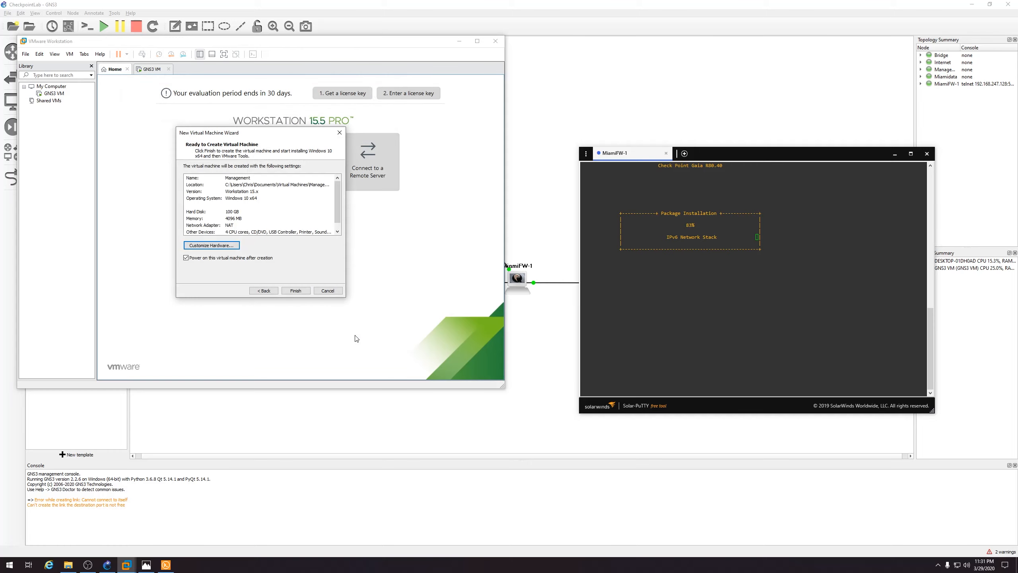
pyautogui.click(296, 290)
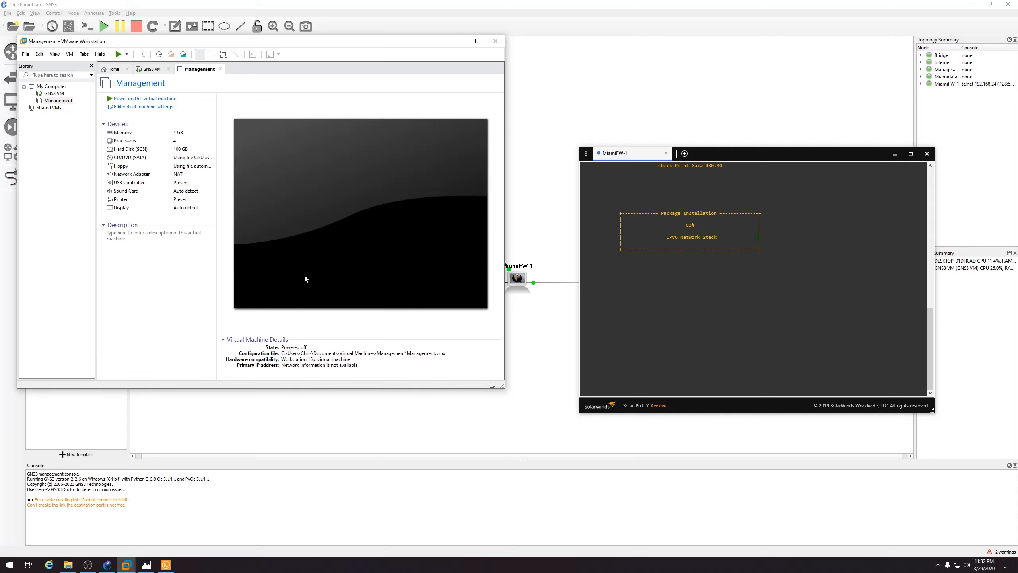
# Power on the Management VM and dismiss the Easy Install and printing notices
pyautogui.click(304, 279)
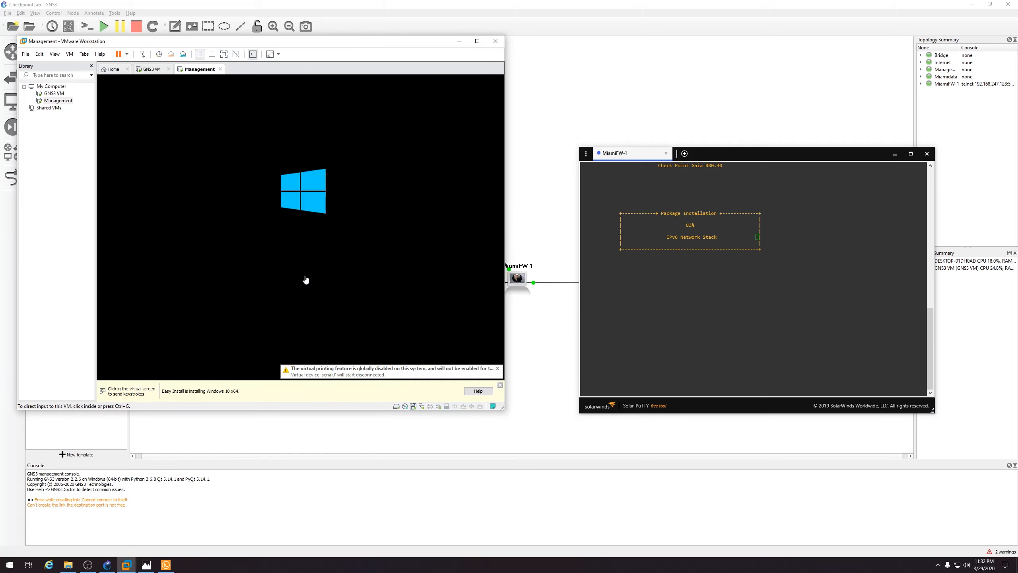
pyautogui.click(501, 385)
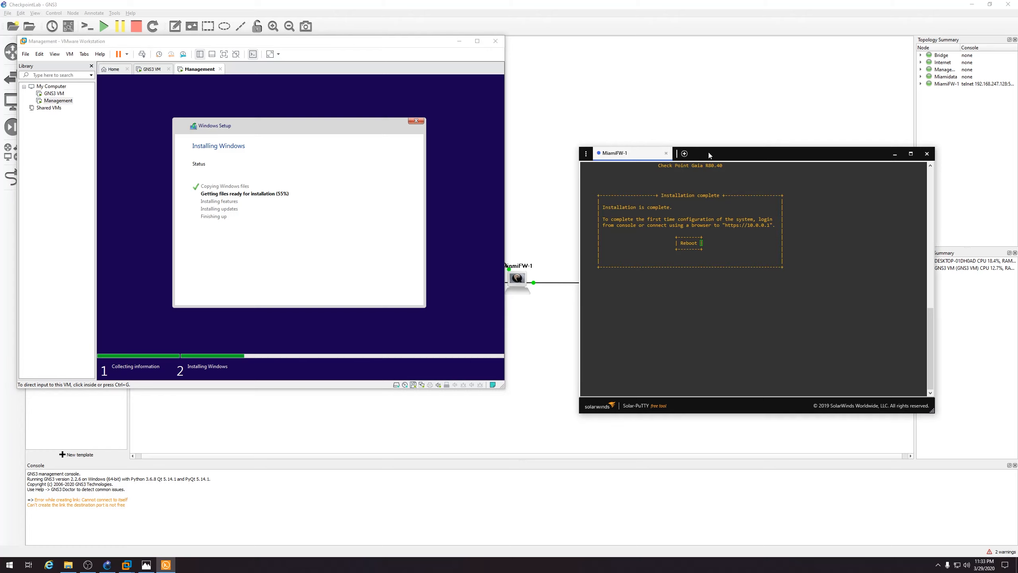
# Reboot MiamiFW-1 from the Gaia Installation complete dialog in its Solar-PuTTY console
pyautogui.moveTo(708, 152); pyautogui.dragTo(699, 150)
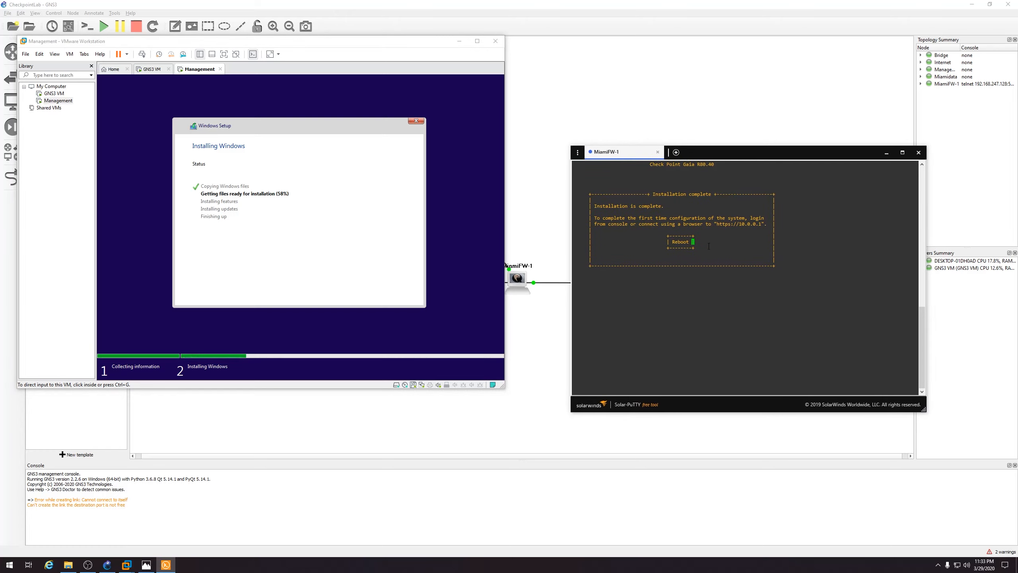
pyautogui.press('Return')
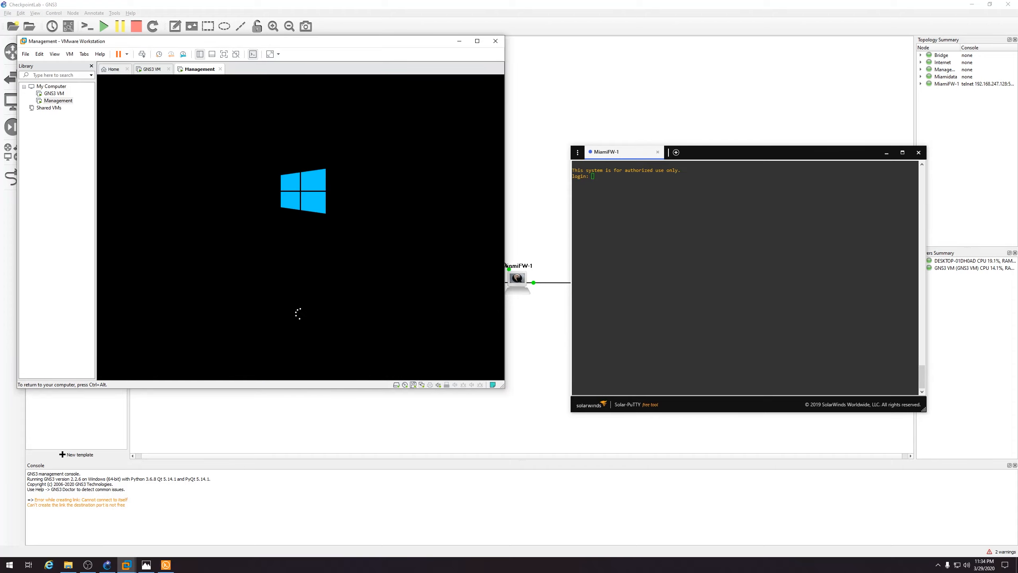
# Decline network discovery, shut down Windows on the Management VM, and dismiss the Removable Devices notice
pyautogui.hotkey('ctrl', 'alt')
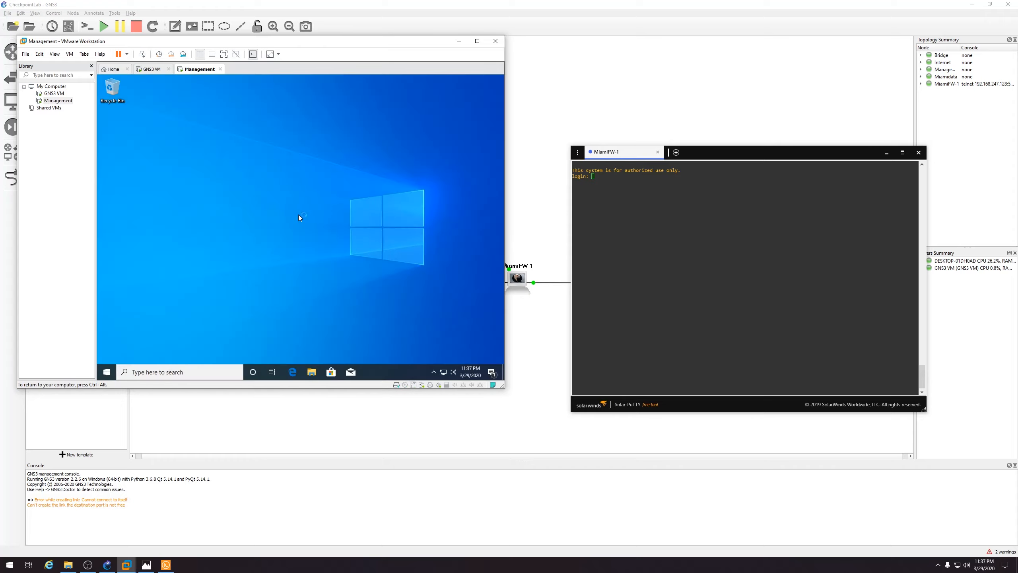
pyautogui.click(466, 224)
pyautogui.click(109, 371)
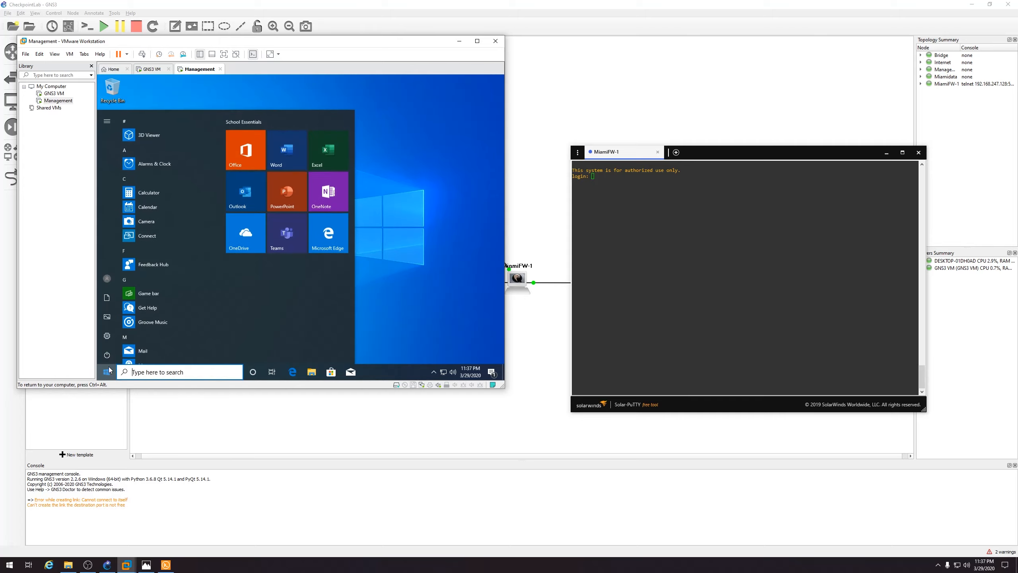
pyautogui.click(106, 355)
pyautogui.click(119, 325)
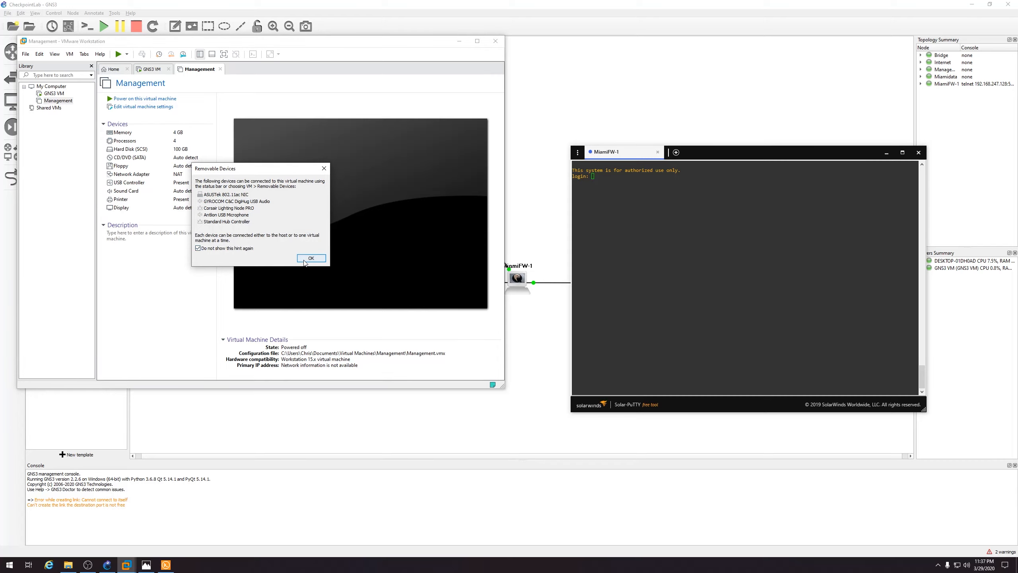
pyautogui.click(311, 258)
# Minimize VMware Workstation and close the firewall's Solar-PuTTY console
pyautogui.click(460, 42)
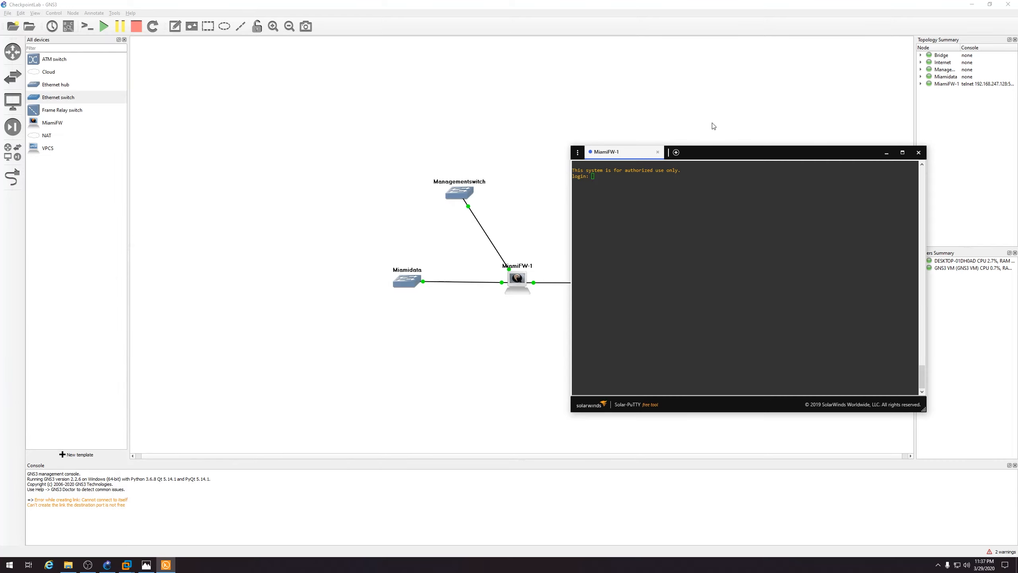
pyautogui.moveTo(736, 150); pyautogui.dragTo(626, 146)
pyautogui.click(810, 149)
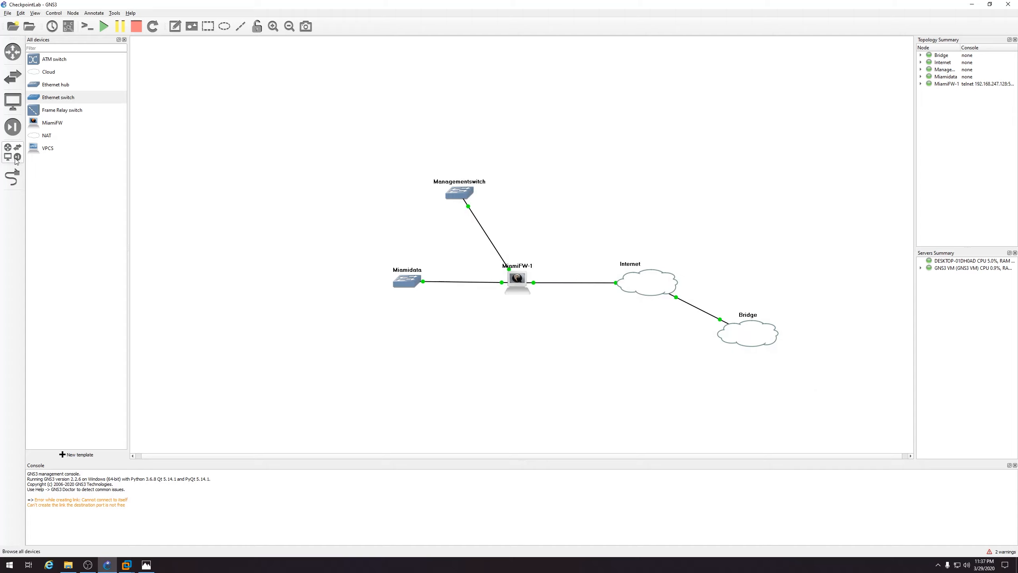
# Manually create a GNS3 VMware VM template from the local Management virtual machine
pyautogui.click(77, 455)
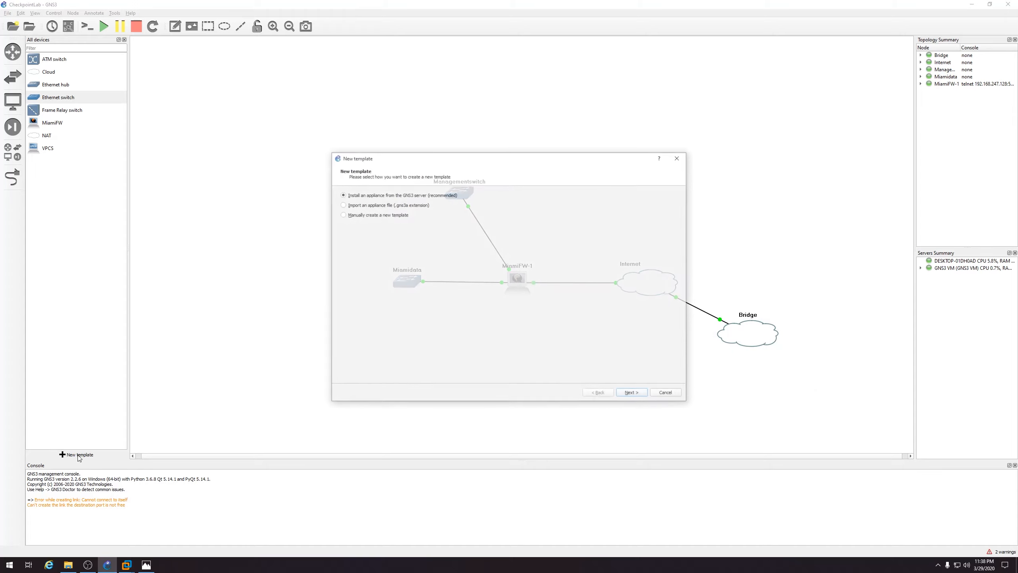
pyautogui.click(633, 394)
pyautogui.click(344, 308)
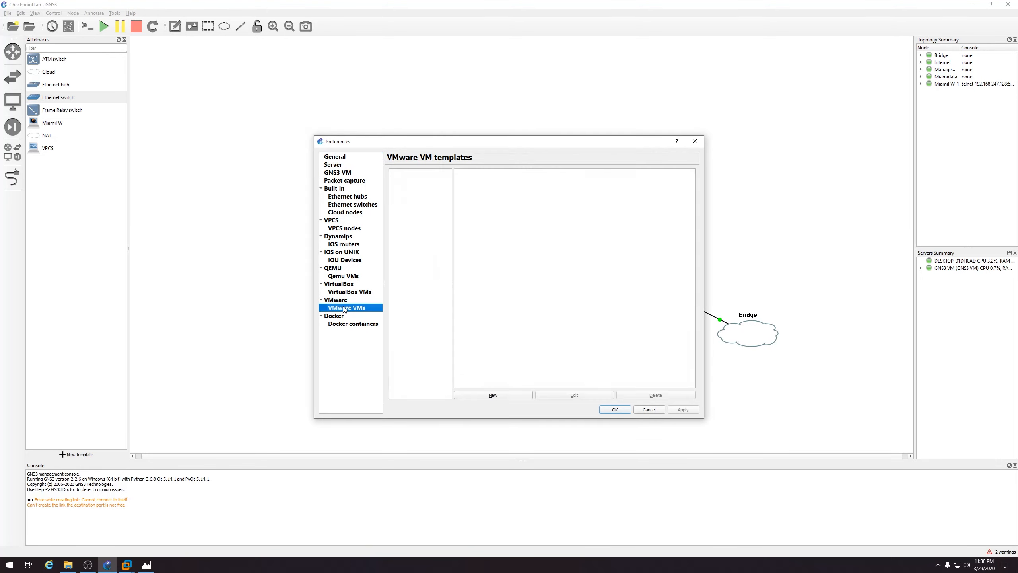
pyautogui.click(486, 395)
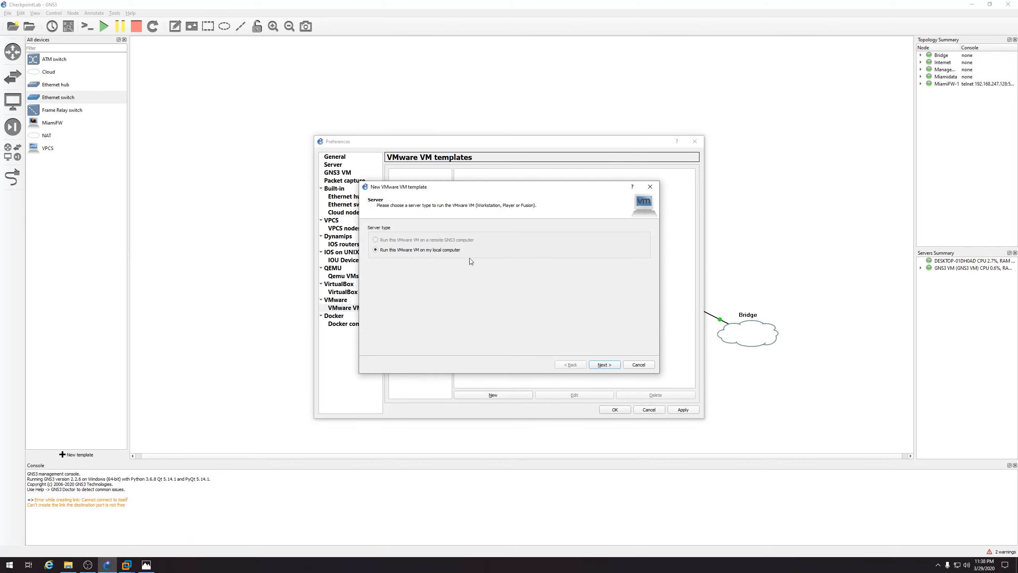
pyautogui.click(602, 365)
pyautogui.click(432, 229)
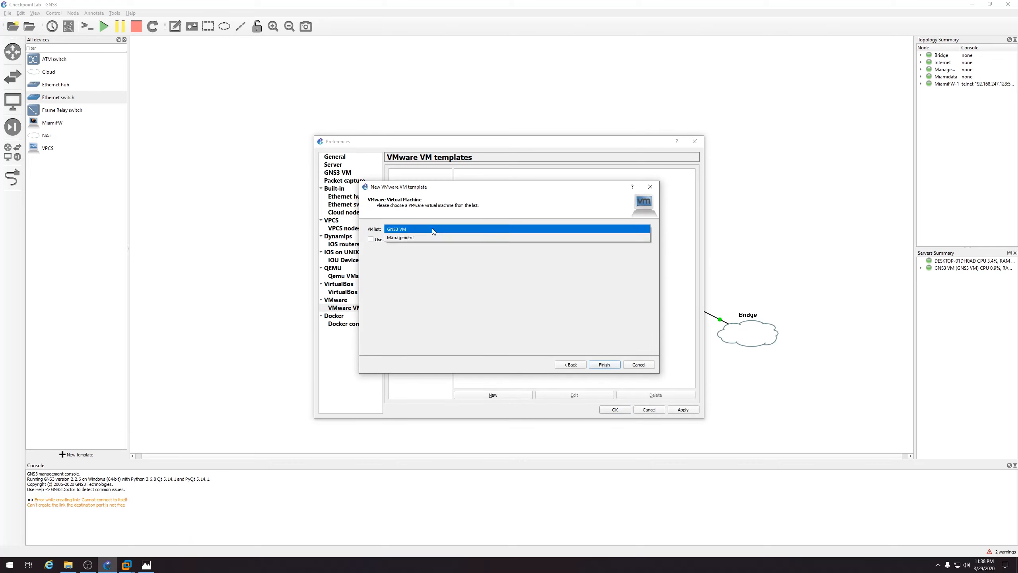
pyautogui.click(430, 238)
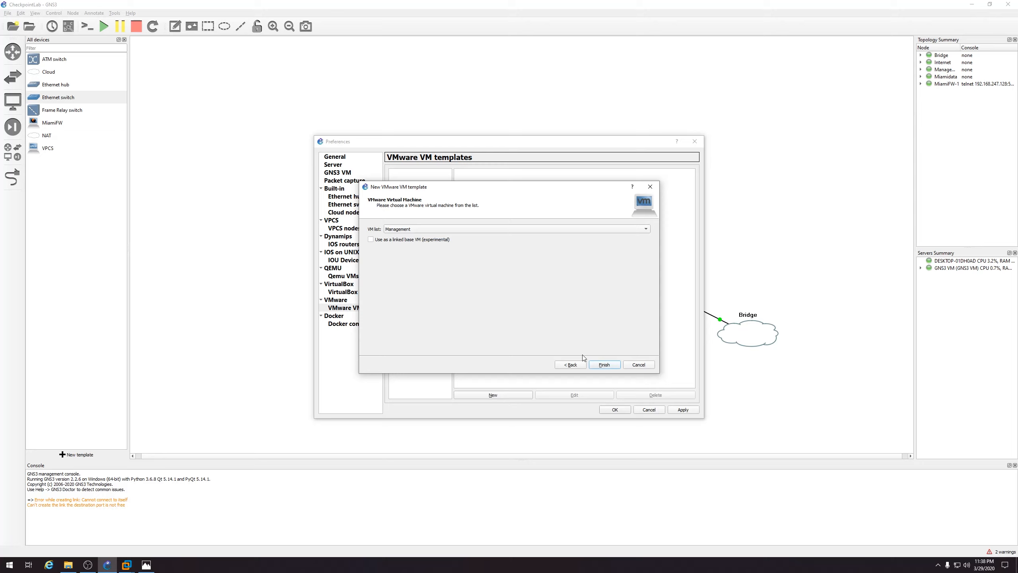
pyautogui.click(605, 365)
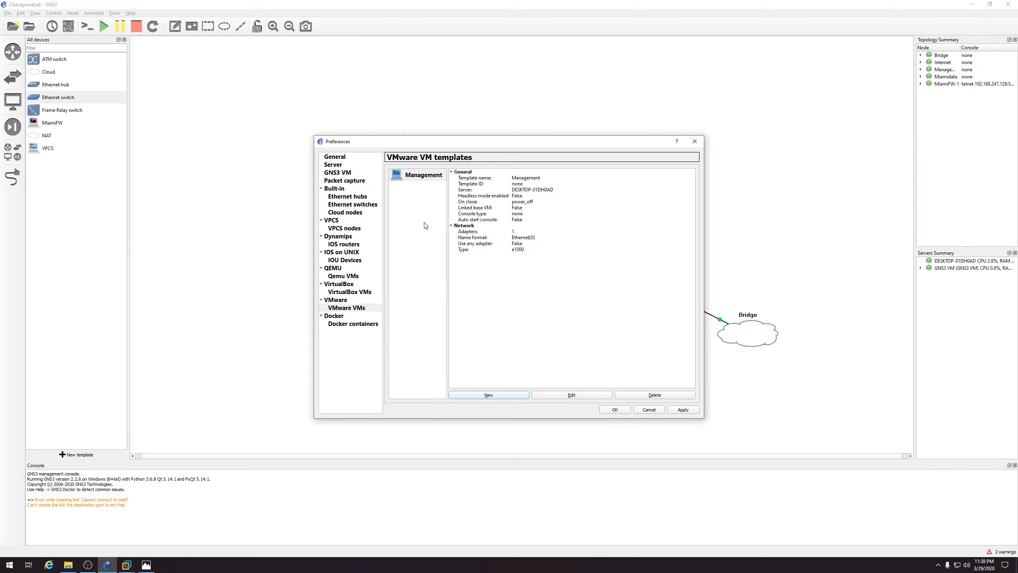
# Enable 'Allow GNS3 to override non-custom VMware adapter' on the Management template and apply
pyautogui.click(573, 394)
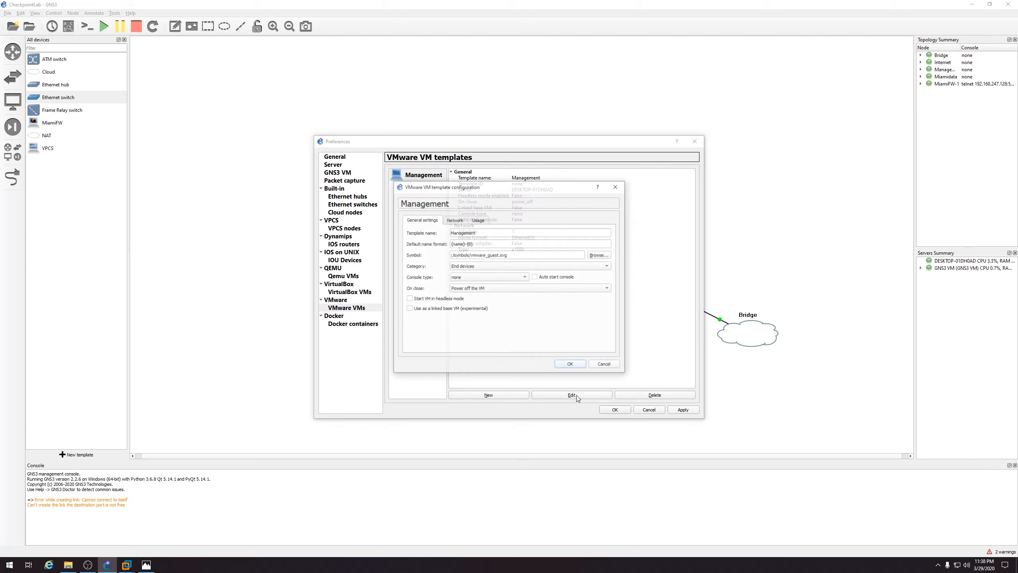
pyautogui.click(455, 221)
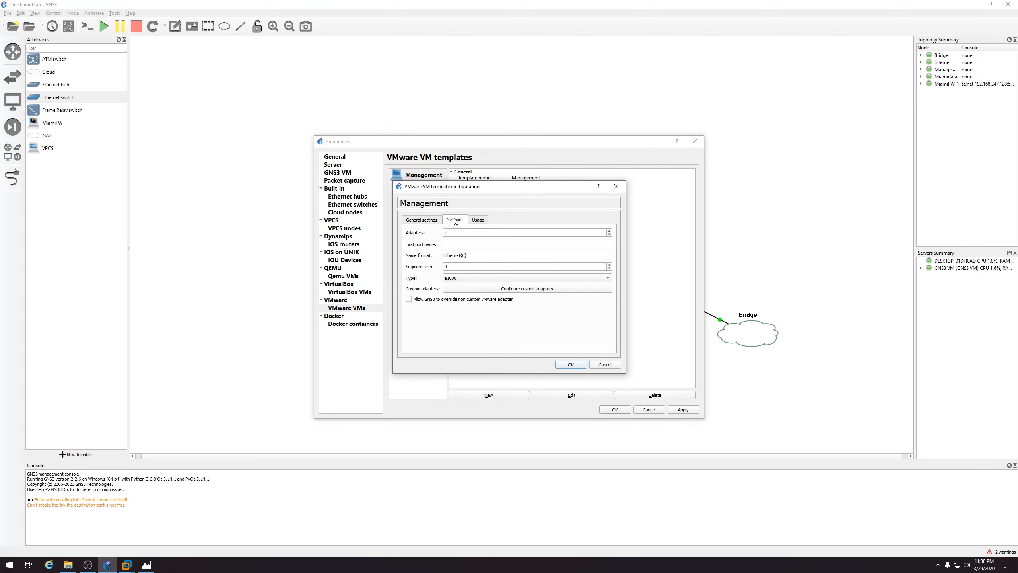
pyautogui.click(460, 300)
pyautogui.click(570, 365)
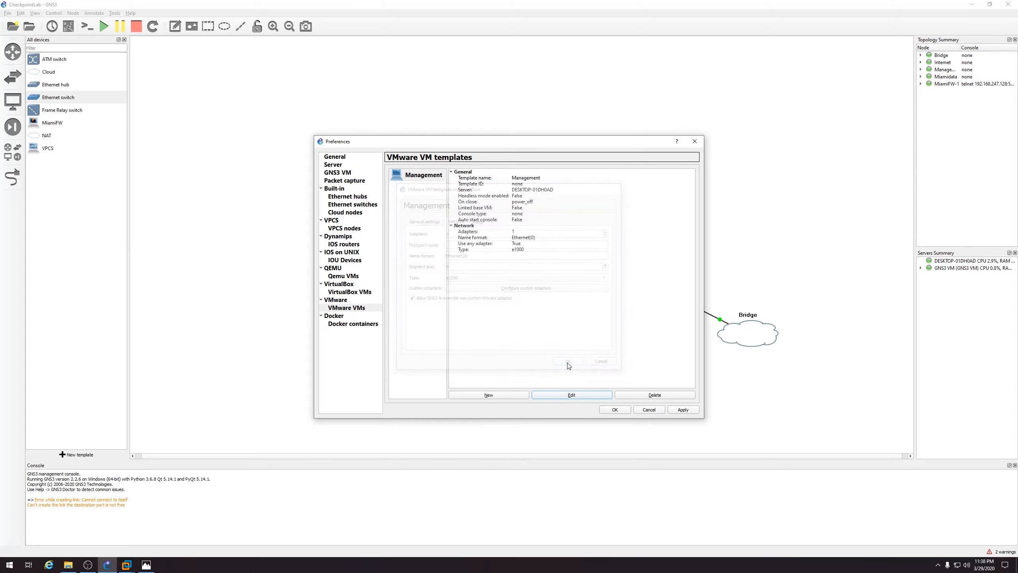
pyautogui.click(673, 411)
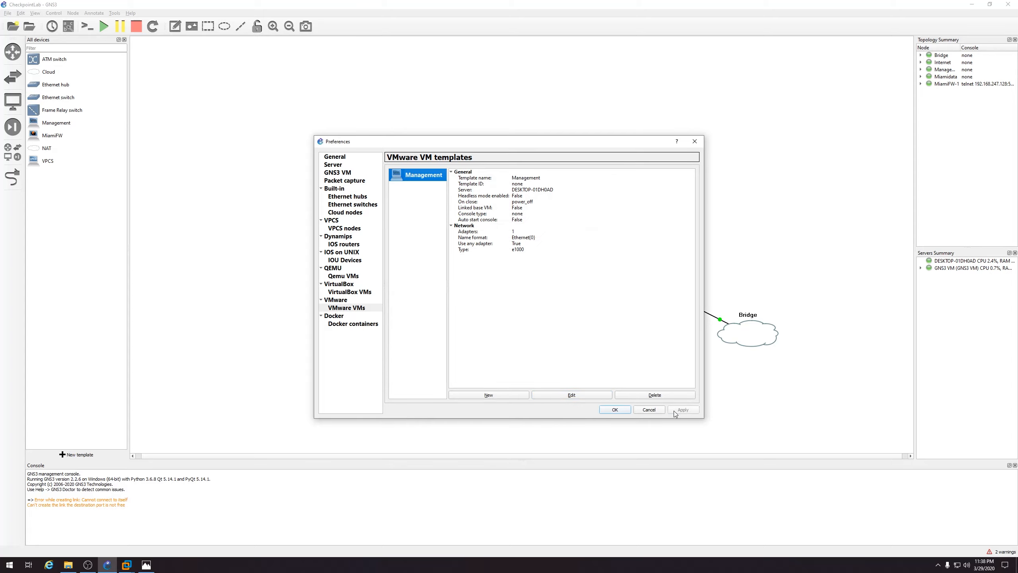
# Place Management-1 left of Managementswitch, link it to Ethernet0, and start the node
pyautogui.click(614, 409)
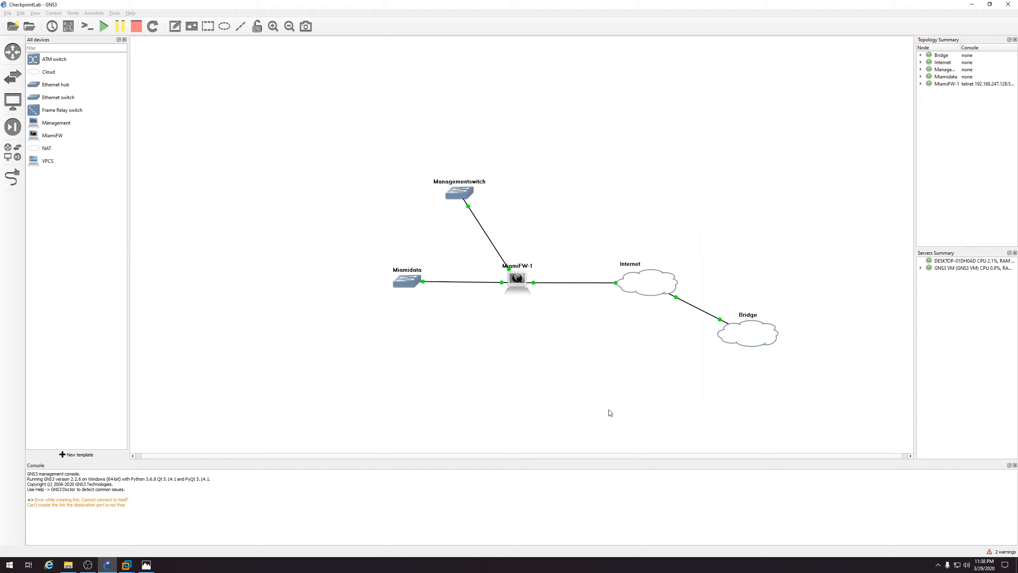
pyautogui.moveTo(64, 123); pyautogui.dragTo(345, 193)
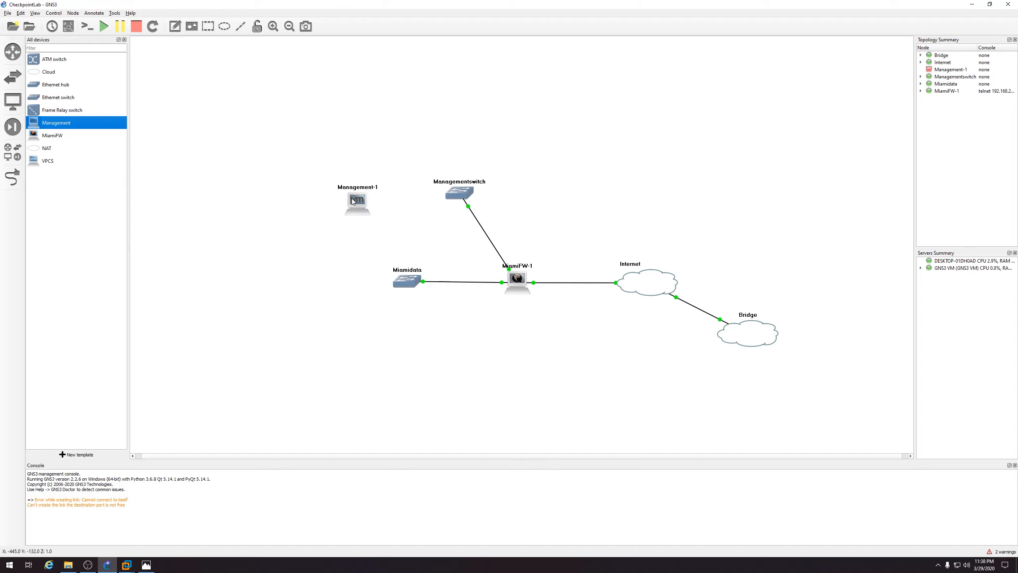
pyautogui.click(12, 177)
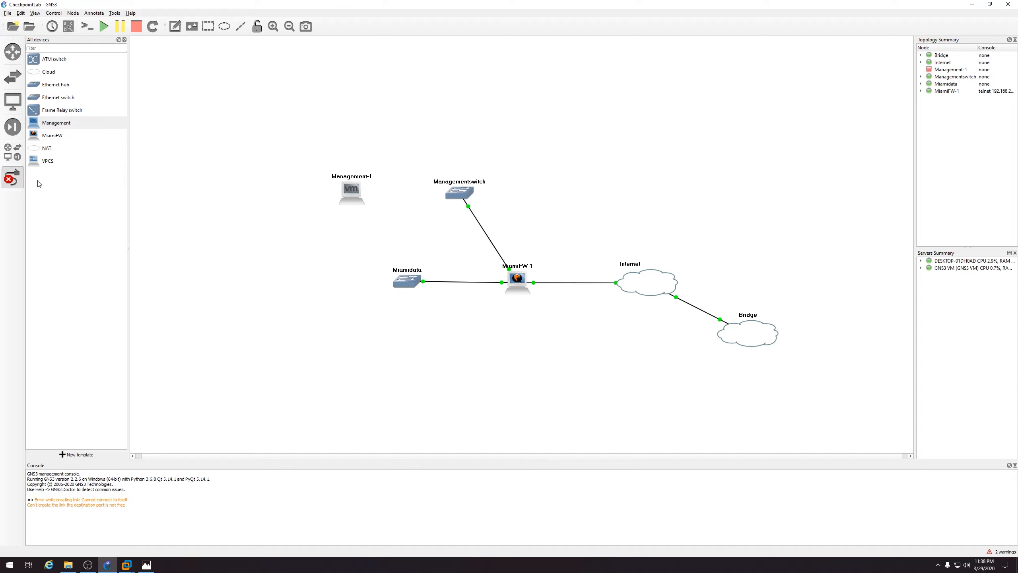
pyautogui.click(348, 192)
pyautogui.click(362, 196)
pyautogui.click(446, 193)
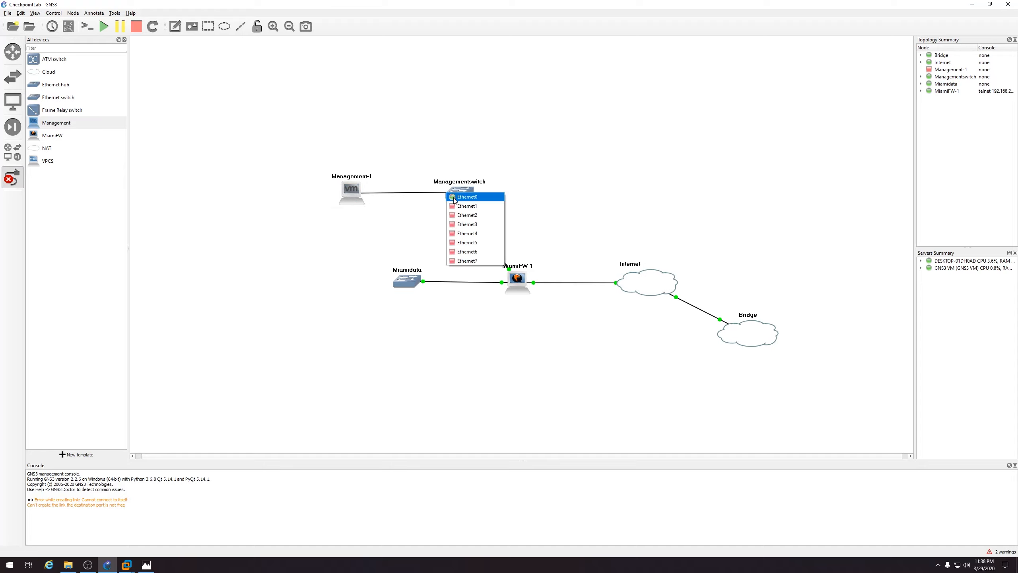
pyautogui.click(461, 199)
pyautogui.rightClick(354, 194)
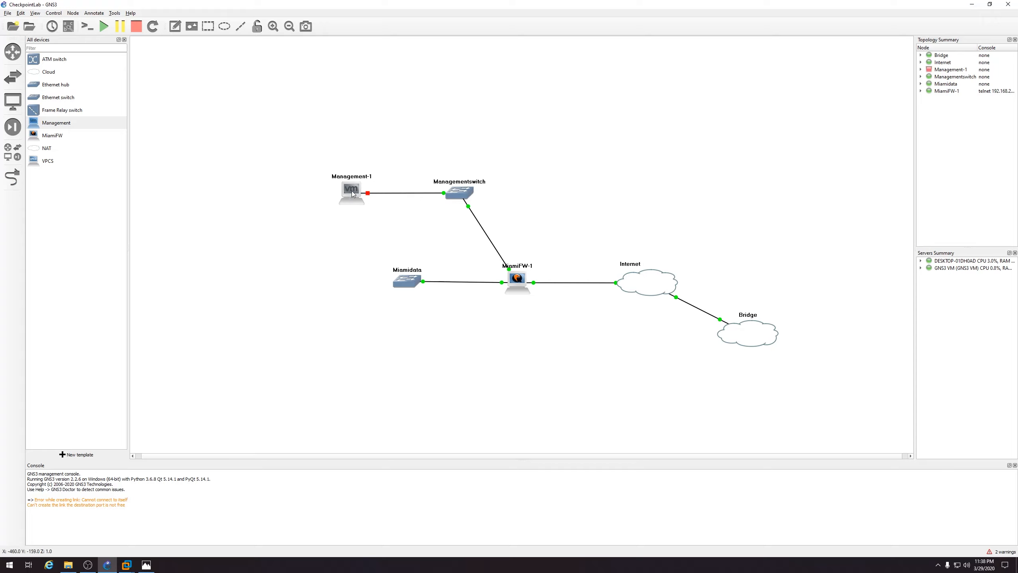
pyautogui.rightClick(353, 191)
pyautogui.click(360, 206)
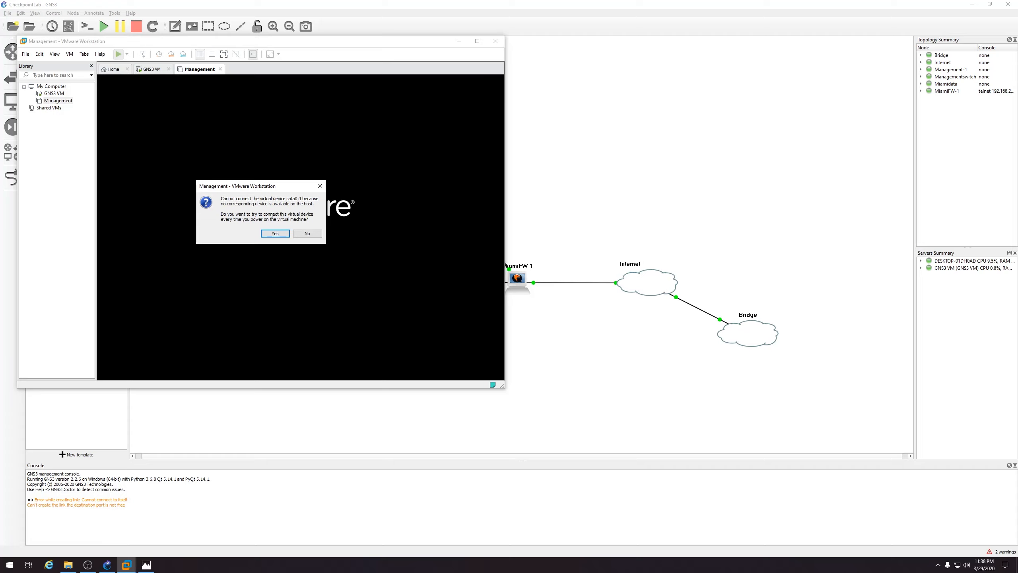
# Skip sata0:1, switch Ethernet0 2's IPv4 to a manual address, and bring up the lab diagram
pyautogui.click(307, 233)
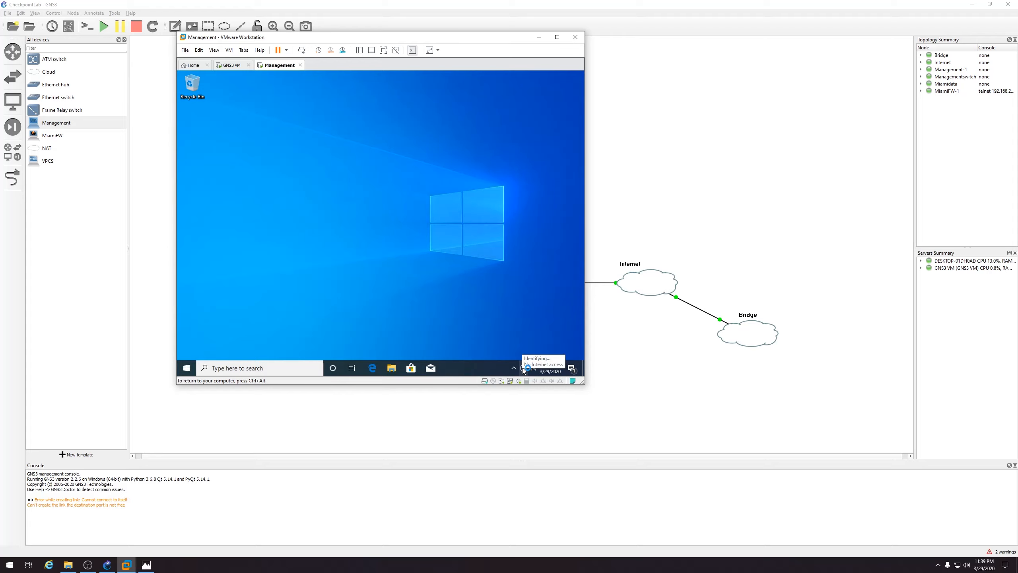
pyautogui.rightClick(522, 368)
pyautogui.click(522, 361)
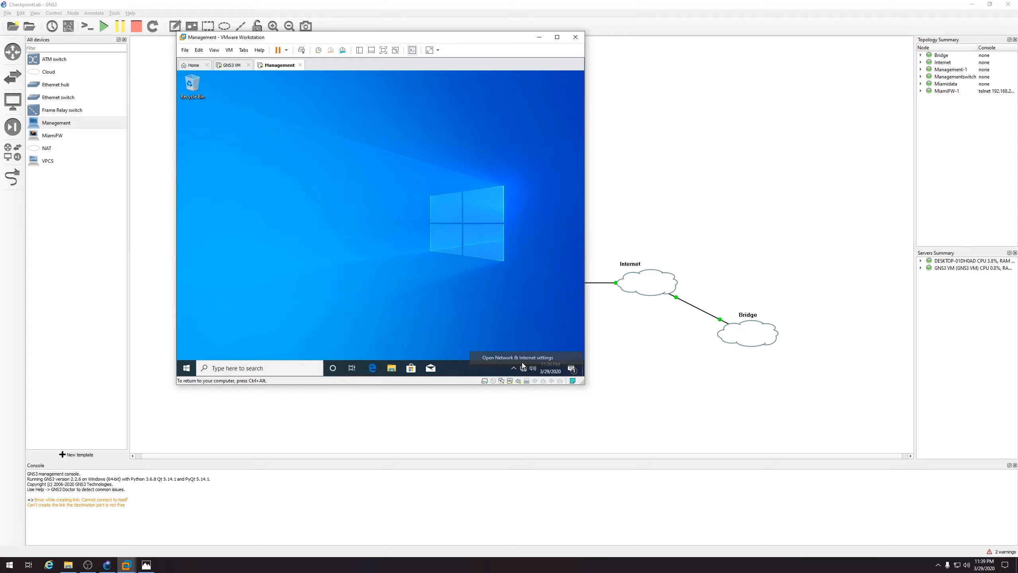
pyautogui.scroll(-2, 409, 294)
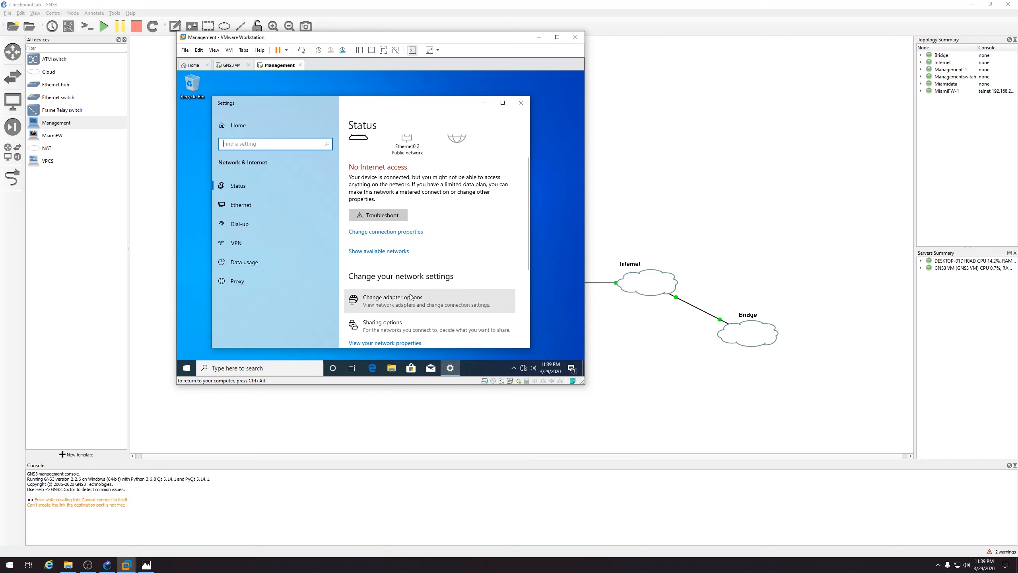
pyautogui.doubleClick(268, 154)
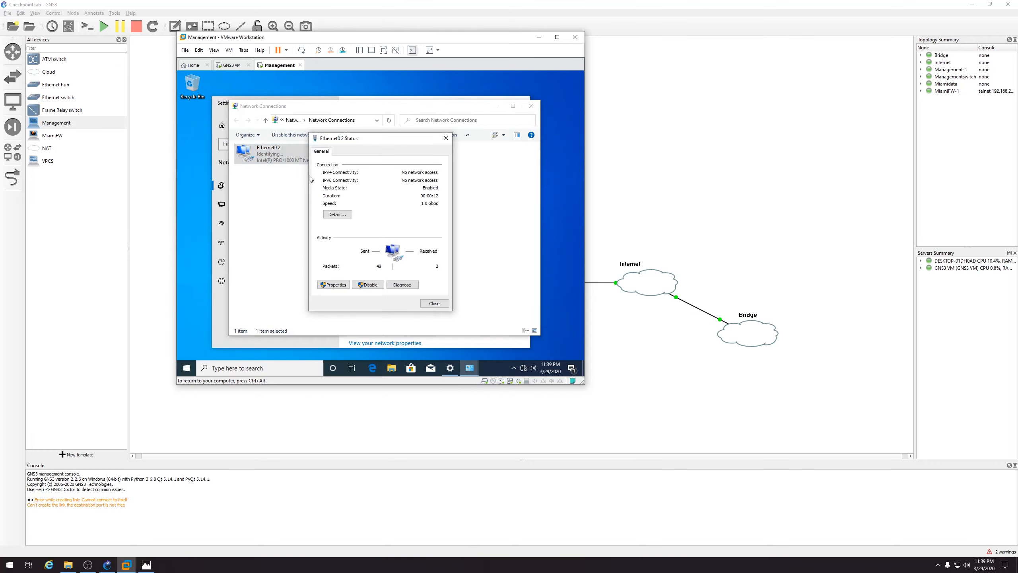
pyautogui.click(334, 284)
pyautogui.doubleClick(388, 230)
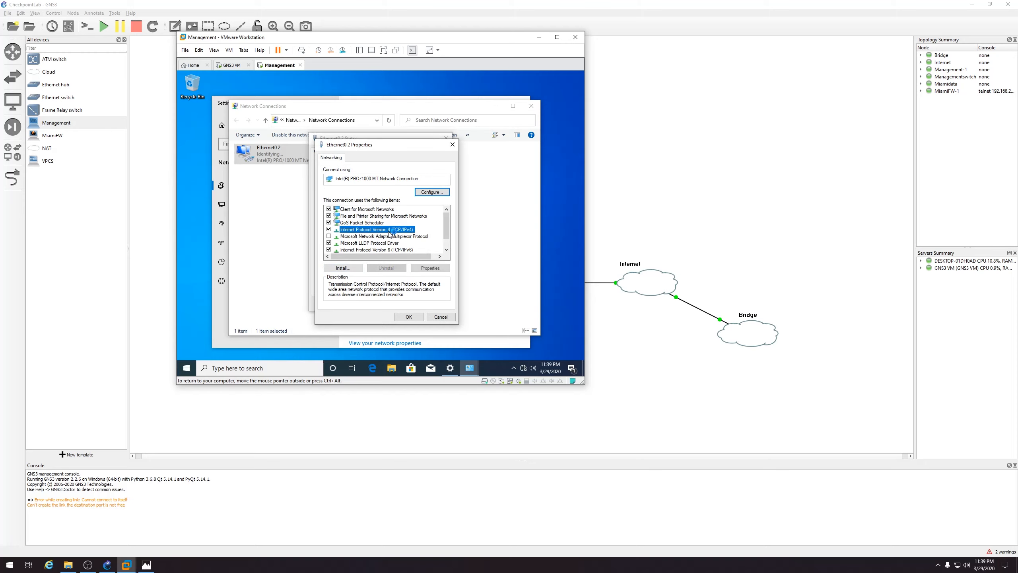
pyautogui.click(390, 233)
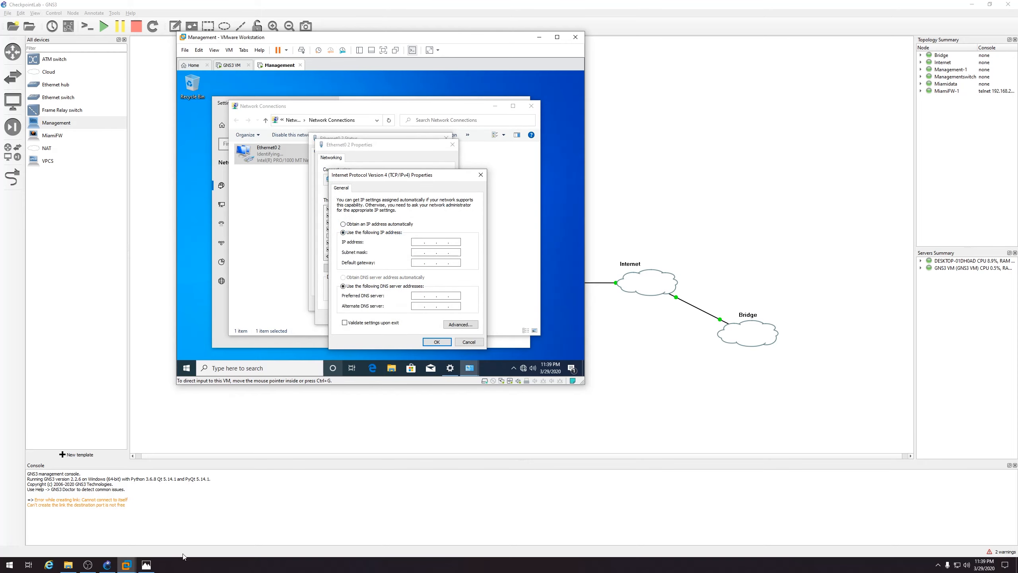
pyautogui.click(146, 565)
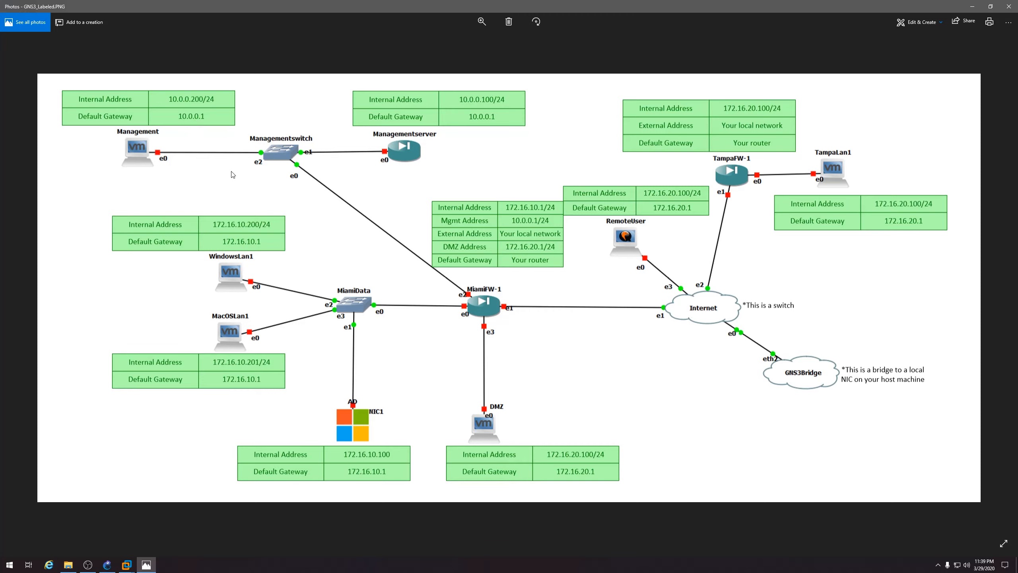
# Minimize the labelled topology diagram in Photos to return to the Management VM
pyautogui.click(146, 565)
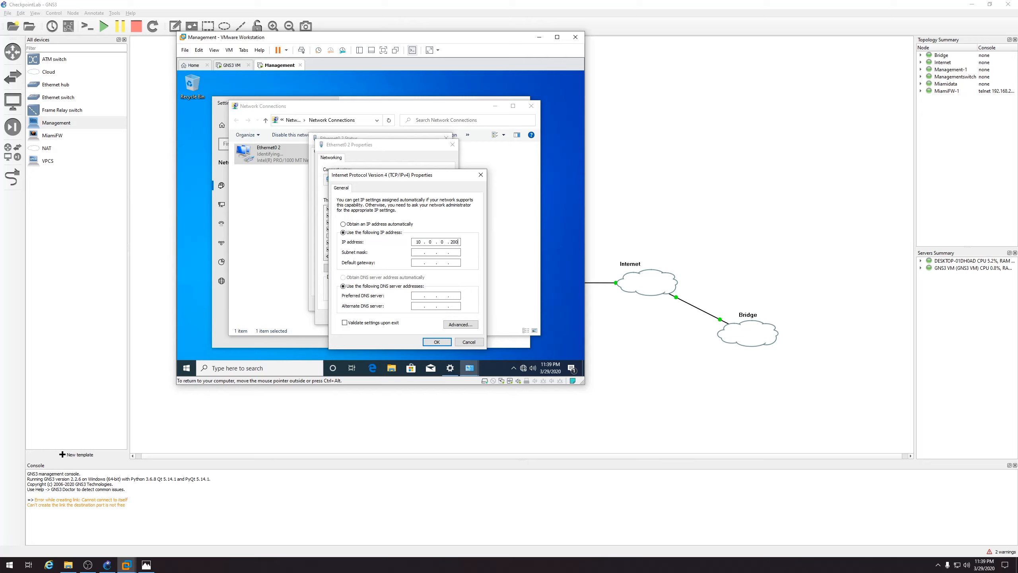
# Fill in the default 255.255.255.0 mask for 10.0.0.200 and save the IPv4 and adapter settings
pyautogui.press('Tab')
pyautogui.press('Tab')
pyautogui.click(419, 296)
pyautogui.click(437, 342)
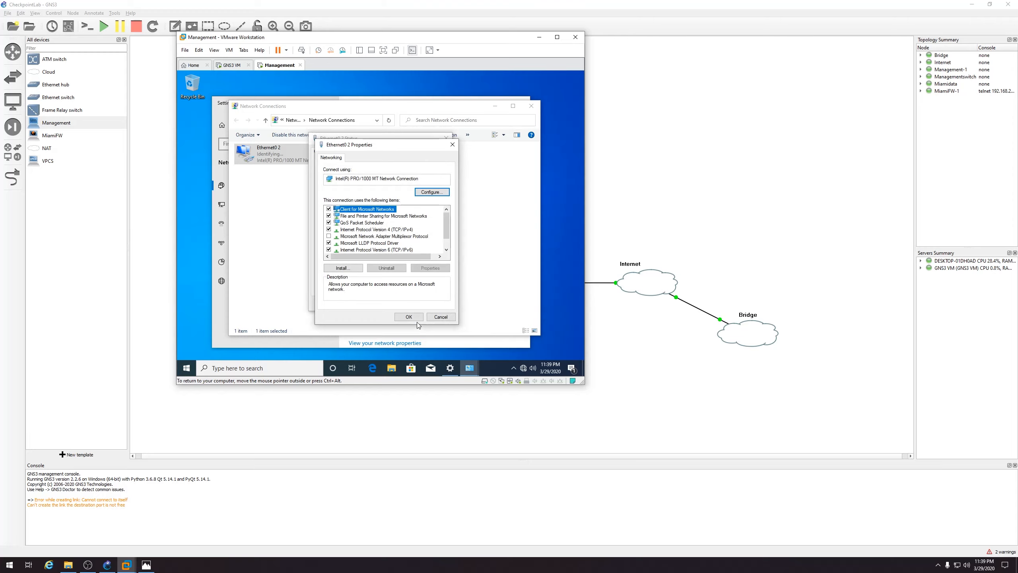
pyautogui.click(413, 319)
# Close the adapter Status, Network Connections and Settings windows
pyautogui.click(434, 303)
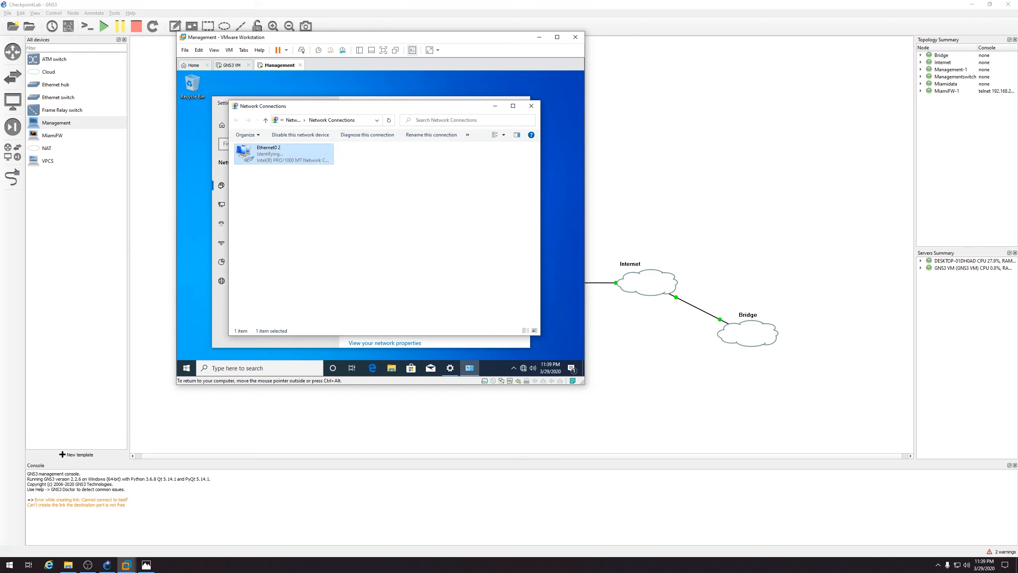
pyautogui.click(531, 106)
pyautogui.click(518, 104)
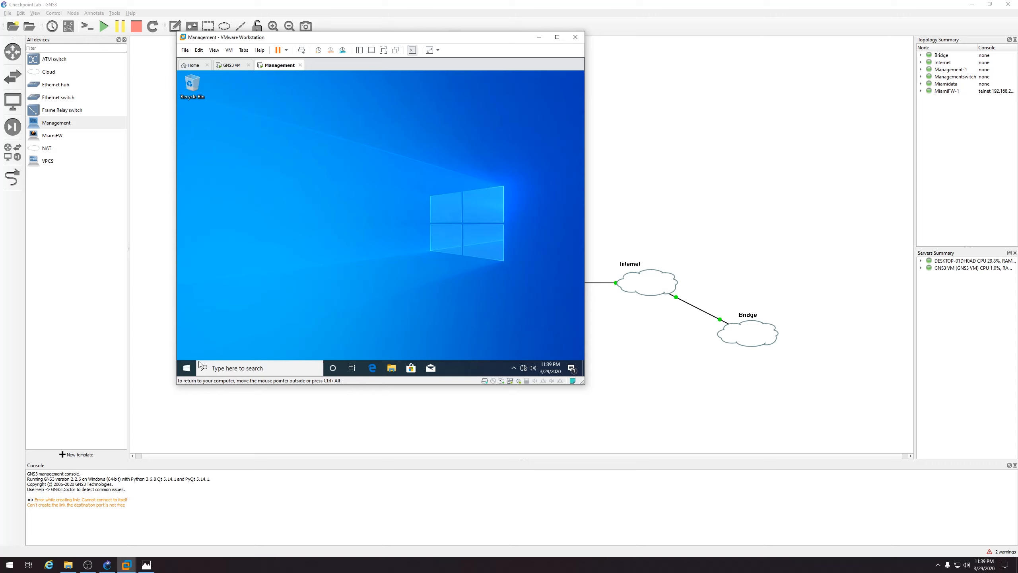
pyautogui.click(187, 368)
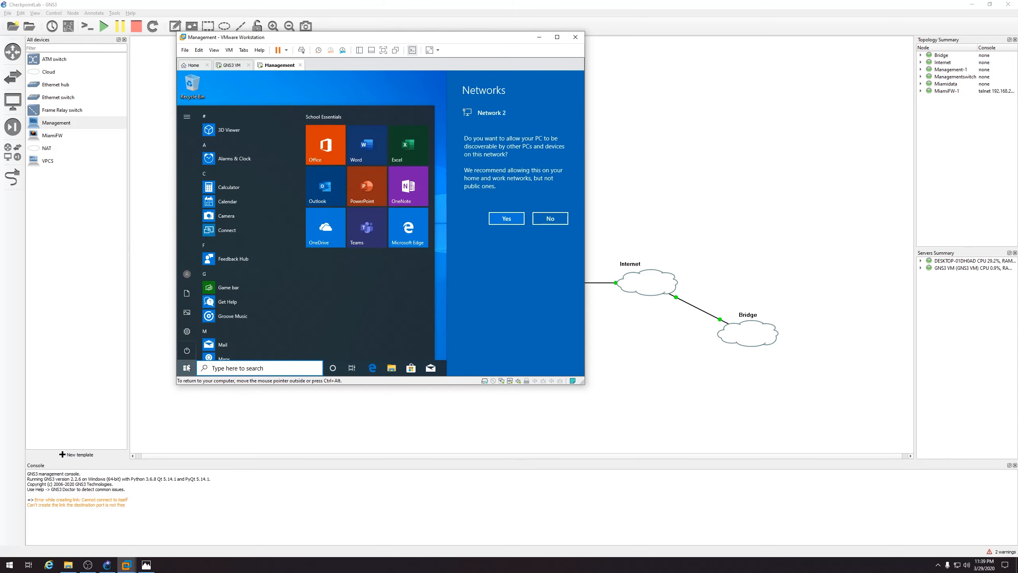
pyautogui.click(551, 219)
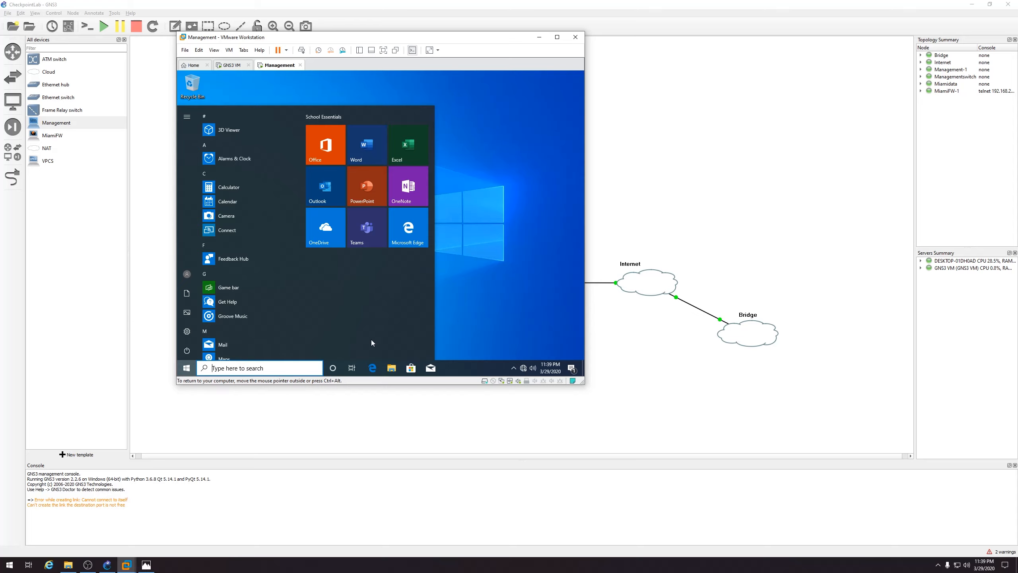
pyautogui.write('internet')
pyautogui.press('Return')
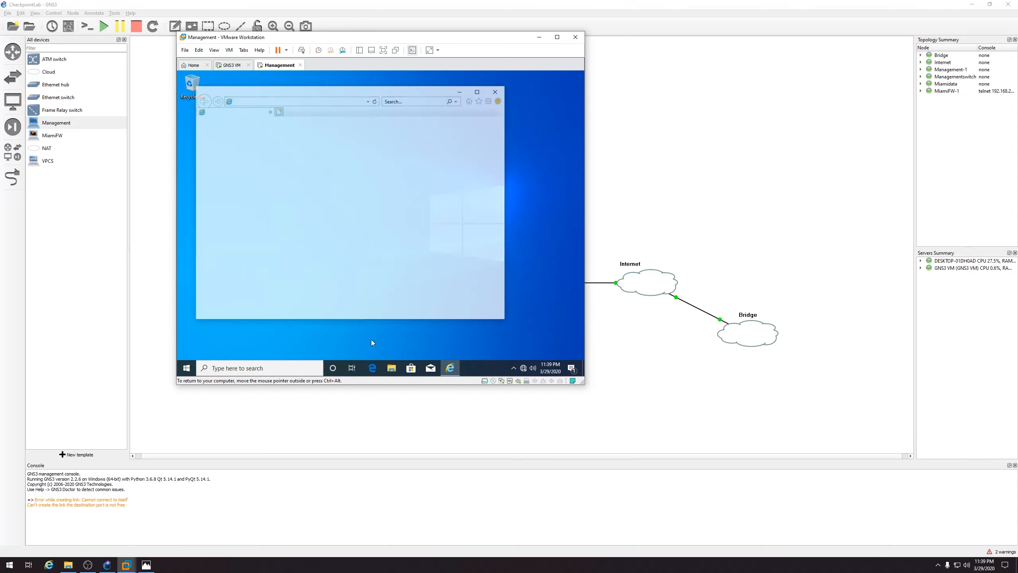
pyautogui.click(350, 101)
pyautogui.write('https://10.0.0.1')
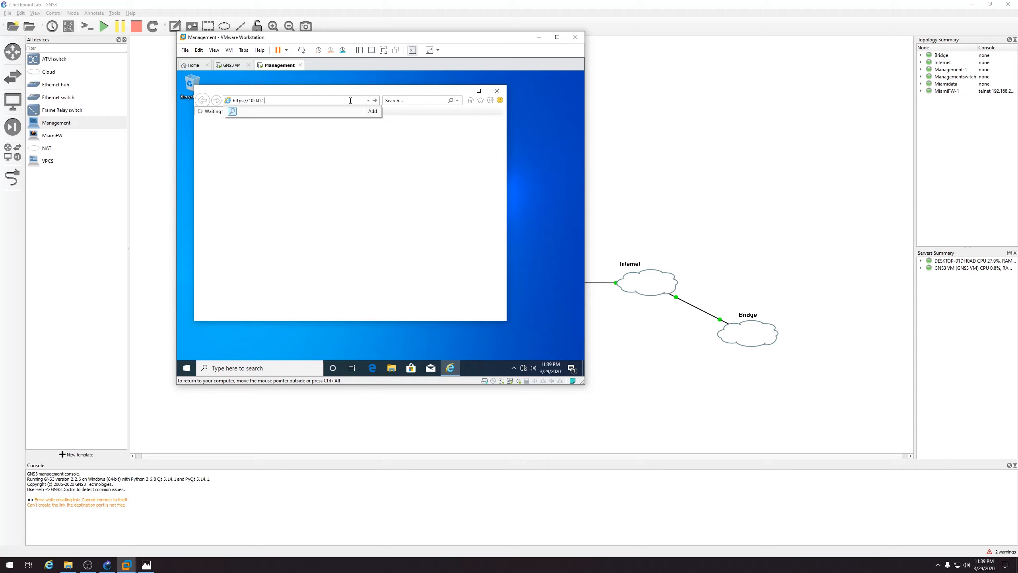
pyautogui.press('Return')
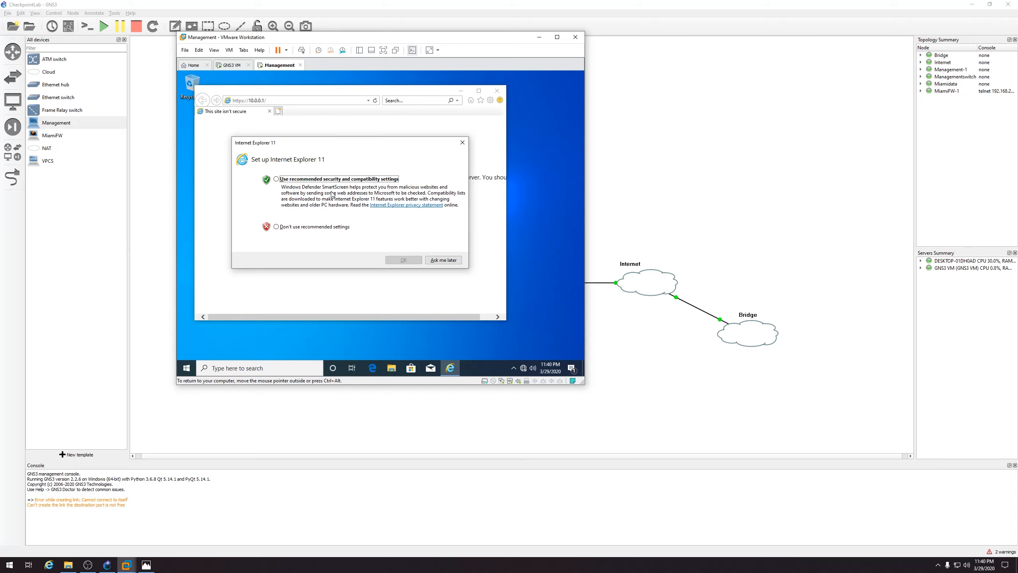
# Postpone browser setup, proceed past the certificate warning, maximize, and log in to the Gaia portal
pyautogui.click(440, 261)
pyautogui.click(350, 111)
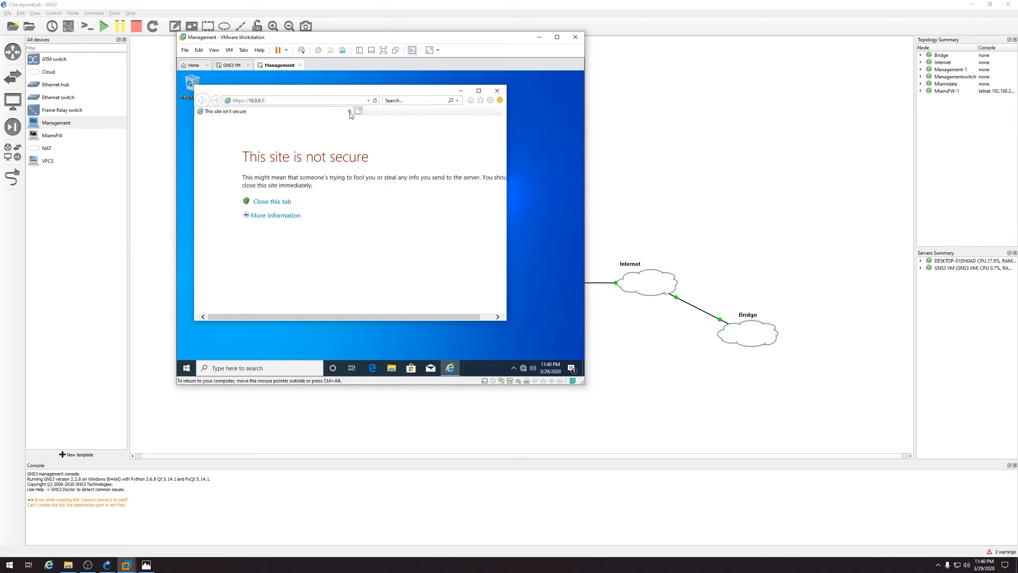
pyautogui.click(272, 217)
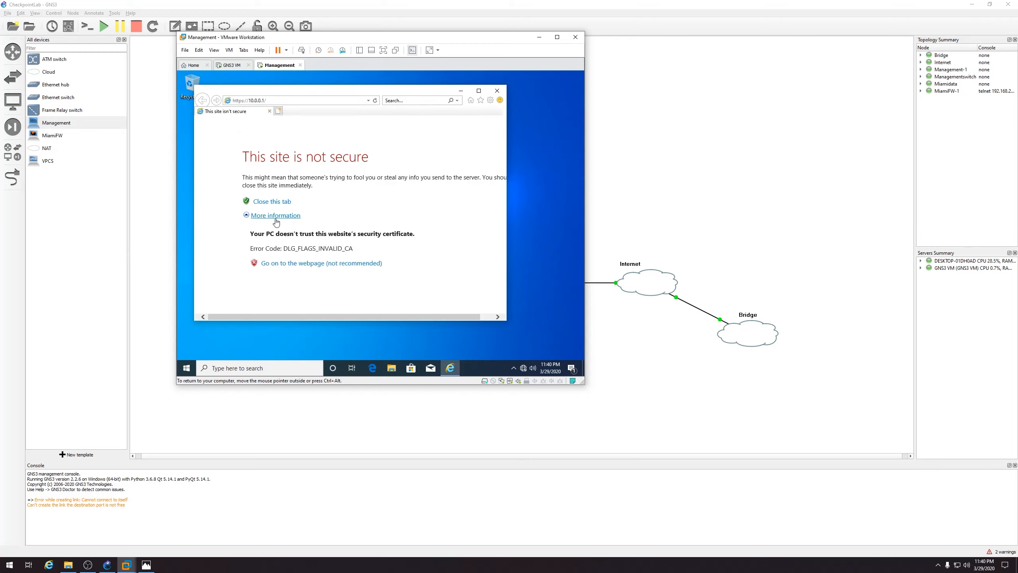
pyautogui.click(320, 261)
pyautogui.click(478, 91)
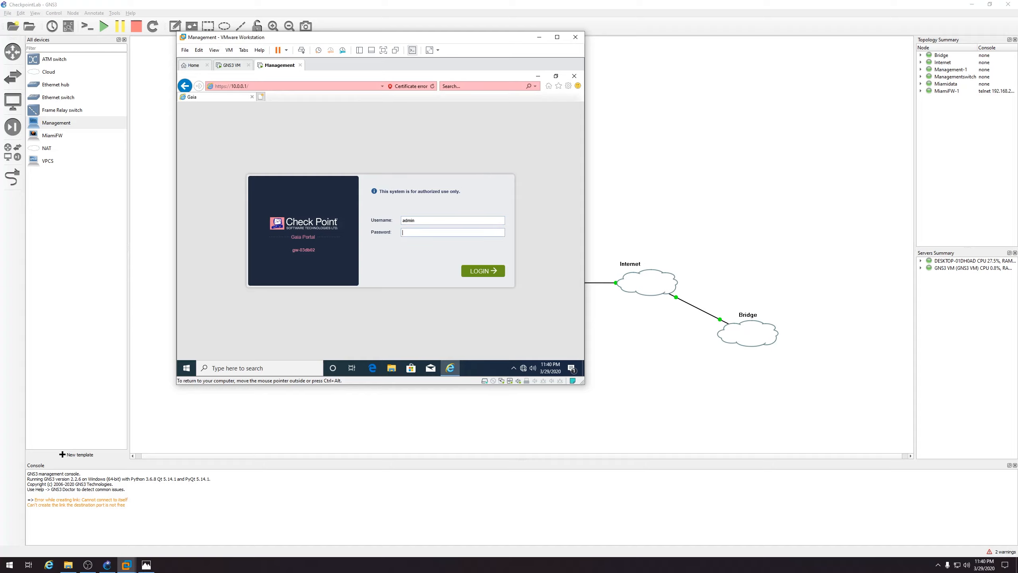
pyautogui.click(466, 274)
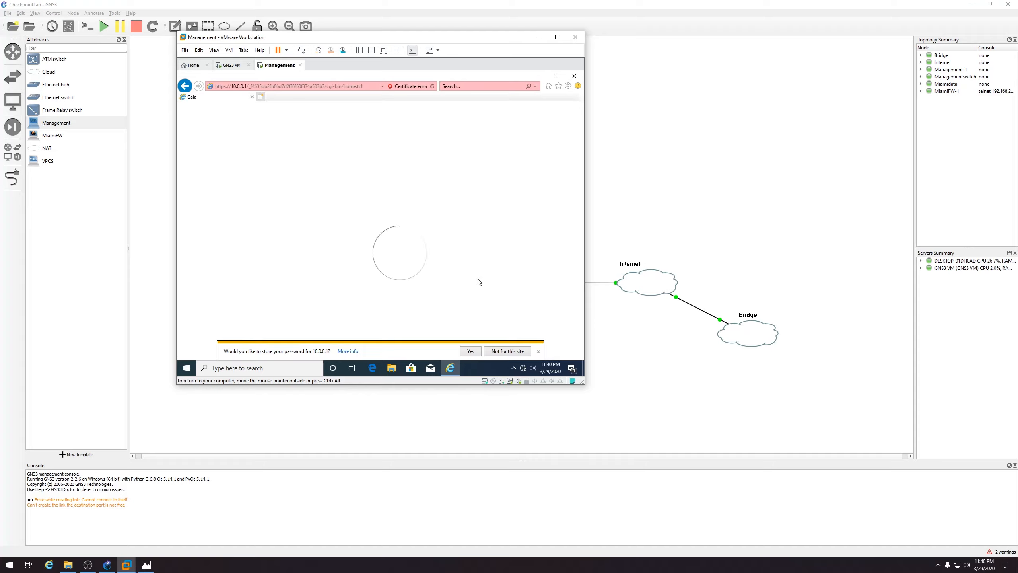
# Maximize the VM and accept the wizard's connection, host name, DNS, and date/time defaults
pyautogui.click(557, 37)
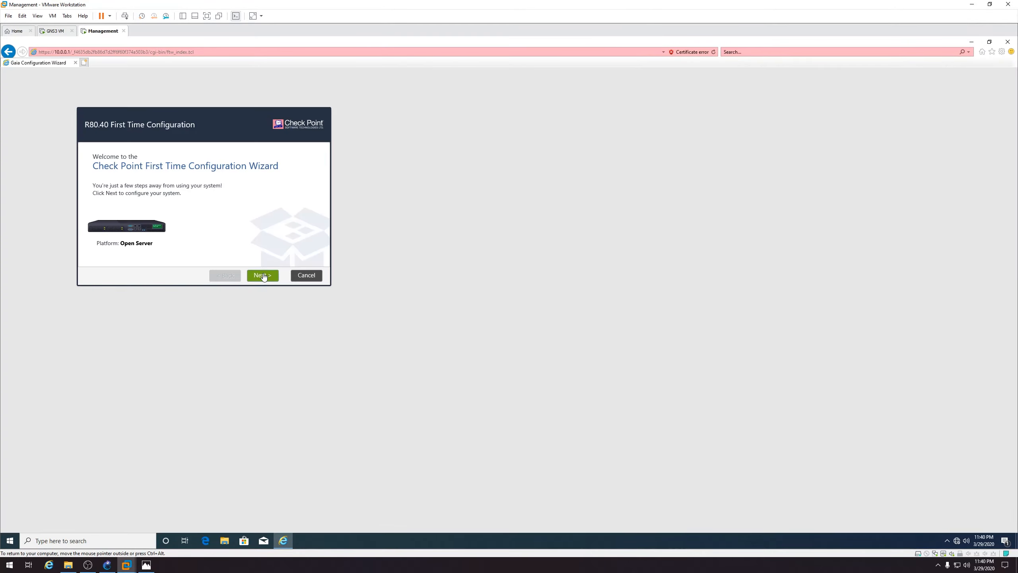
pyautogui.click(263, 276)
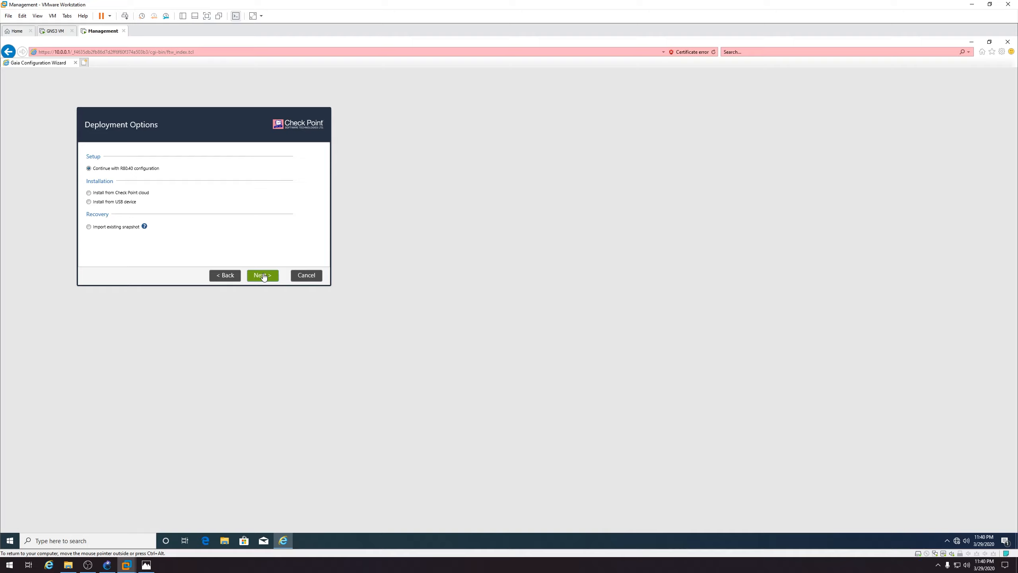
pyautogui.click(263, 277)
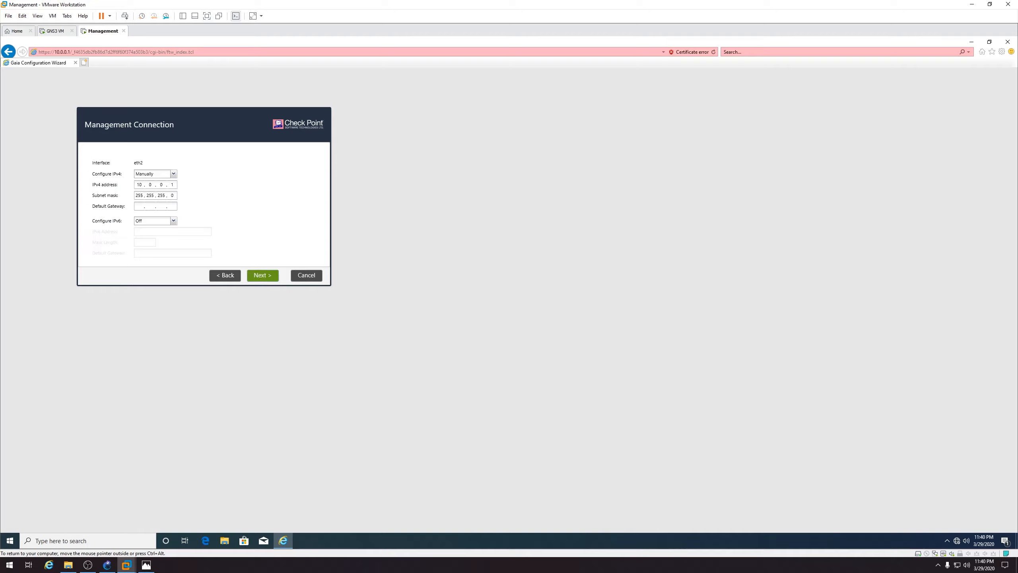
pyautogui.click(257, 275)
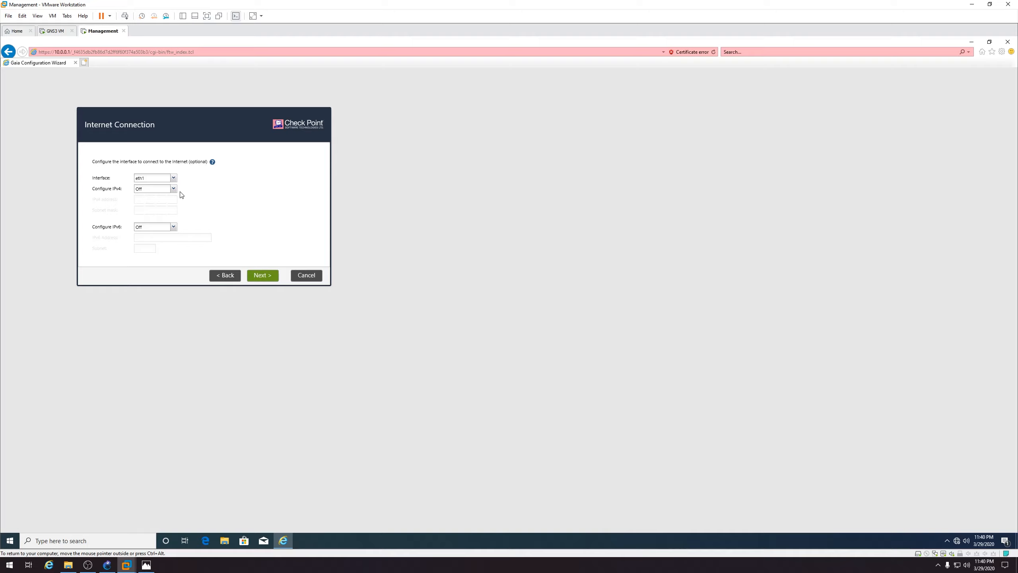
pyautogui.click(263, 277)
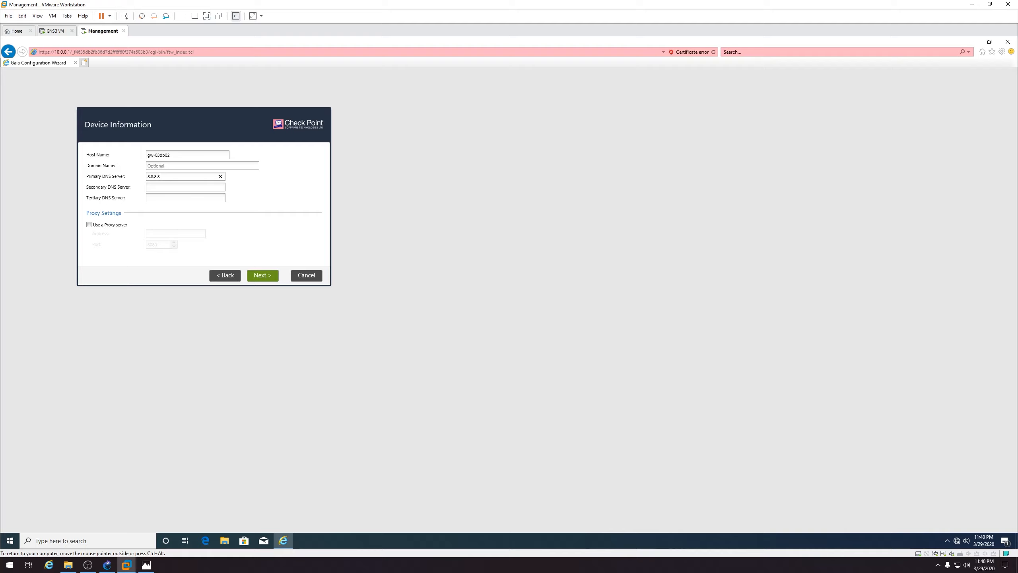
pyautogui.click(255, 276)
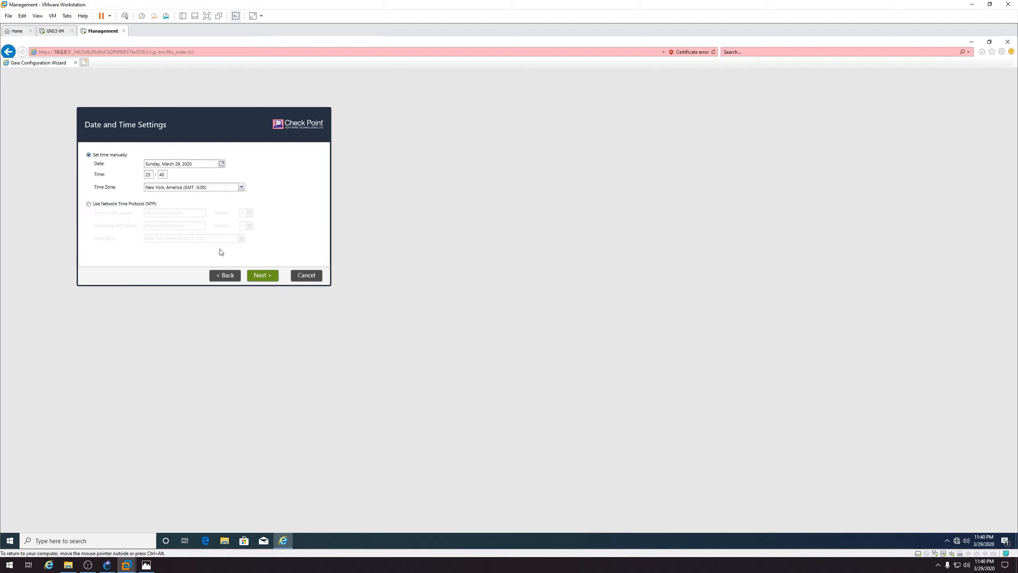
pyautogui.click(257, 277)
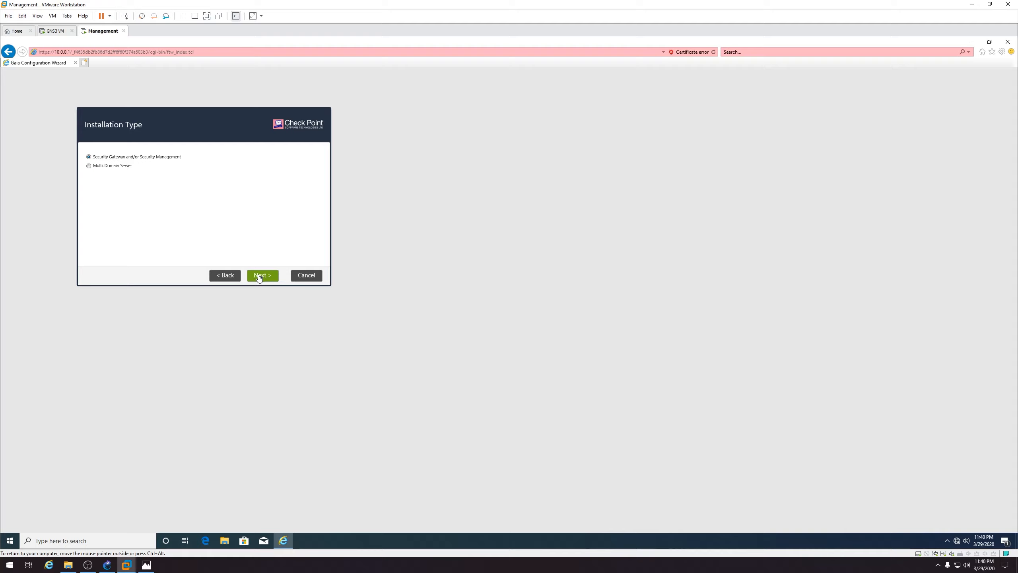
# Choose Security Gateway only as the installed product, leaving Security Management unchecked
pyautogui.click(258, 278)
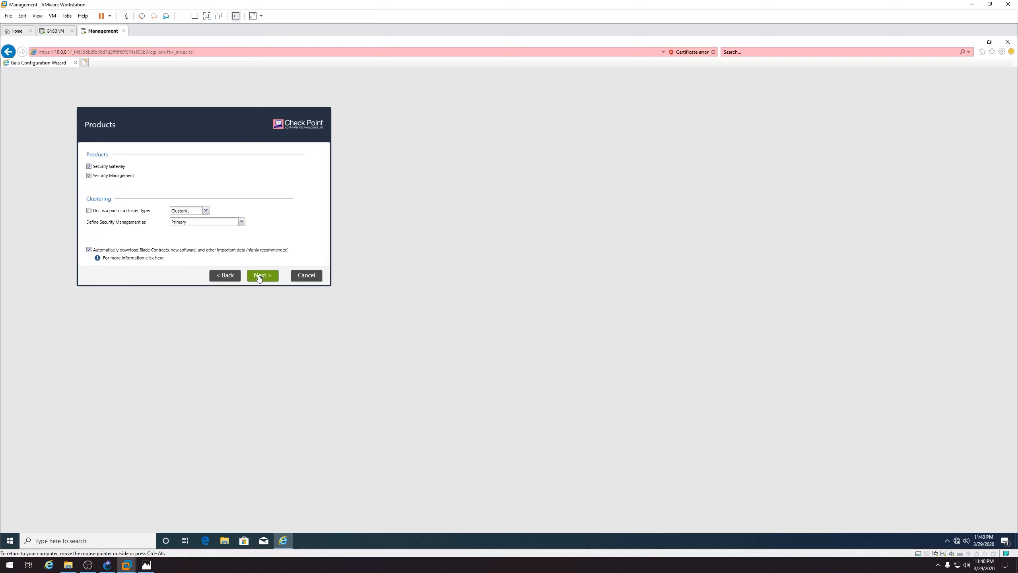
pyautogui.click(113, 177)
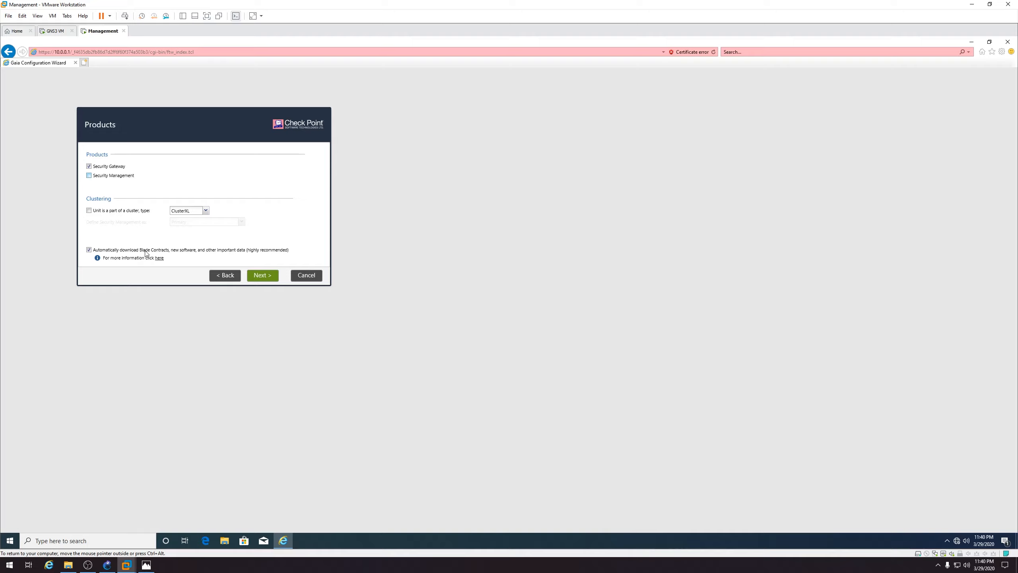
pyautogui.click(262, 277)
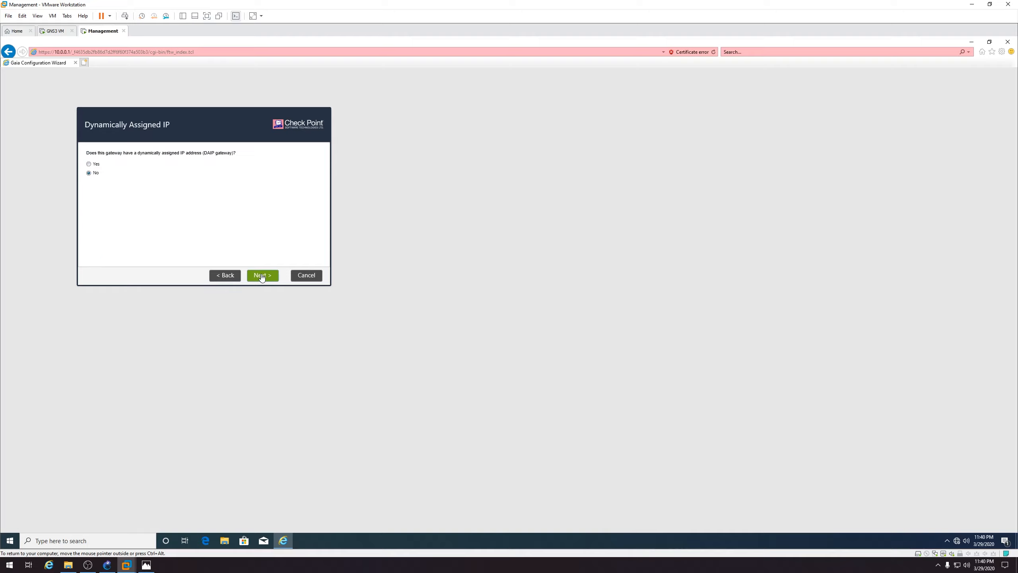
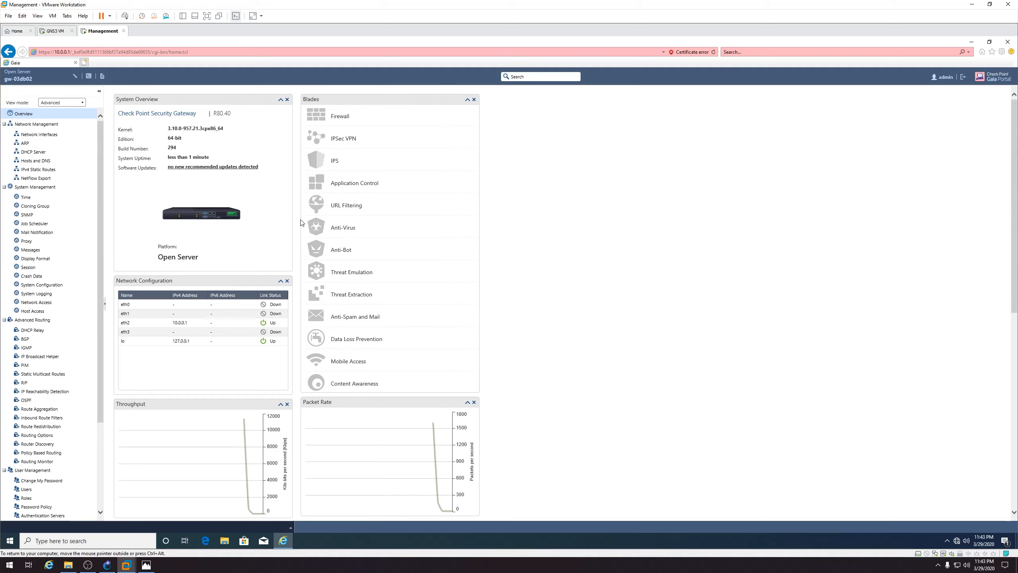
# Enable eth1 with an automatically obtained IPv4 address and refresh the interfaces table
pyautogui.click(52, 139)
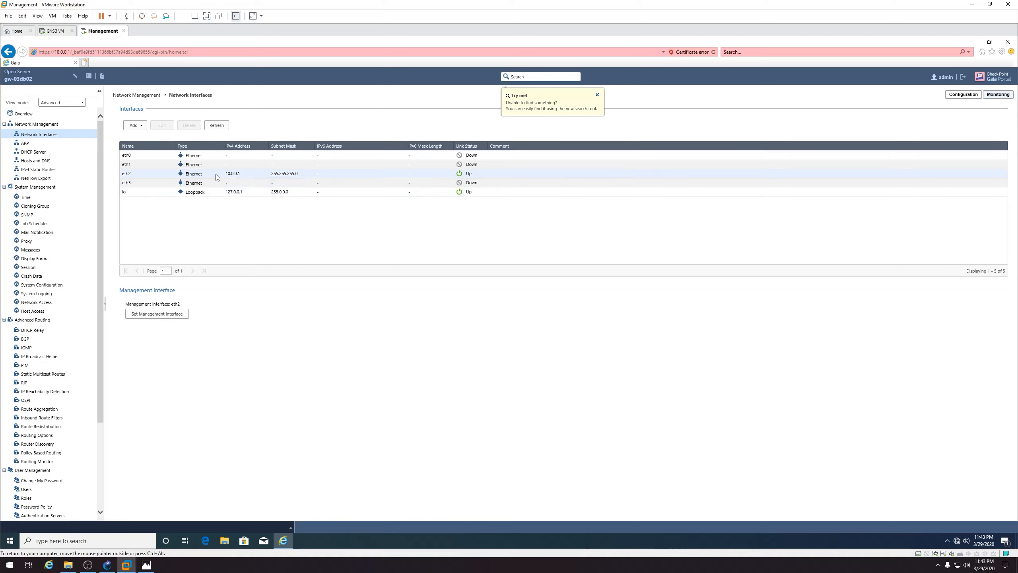
pyautogui.click(152, 168)
pyautogui.click(163, 126)
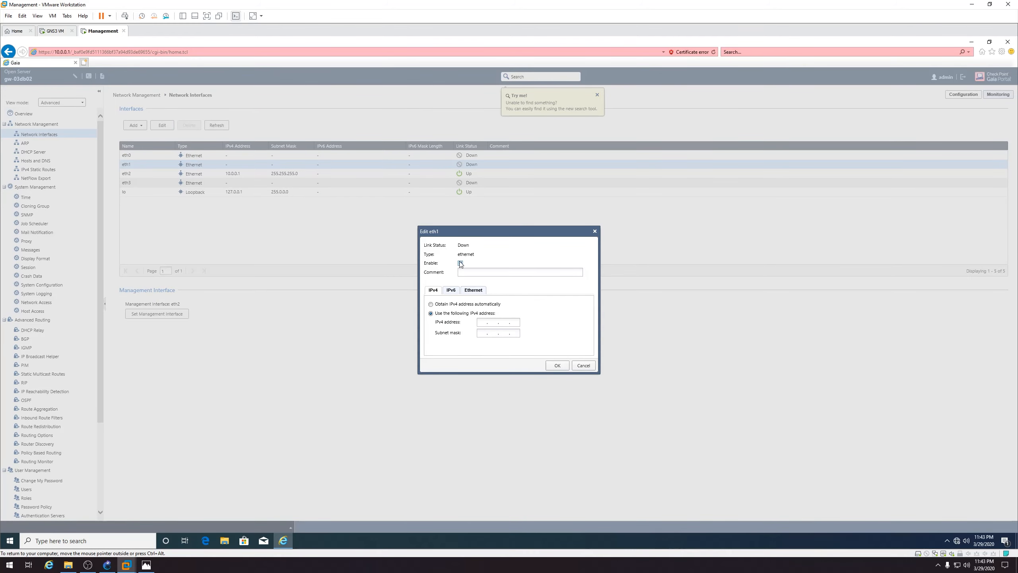
pyautogui.click(460, 263)
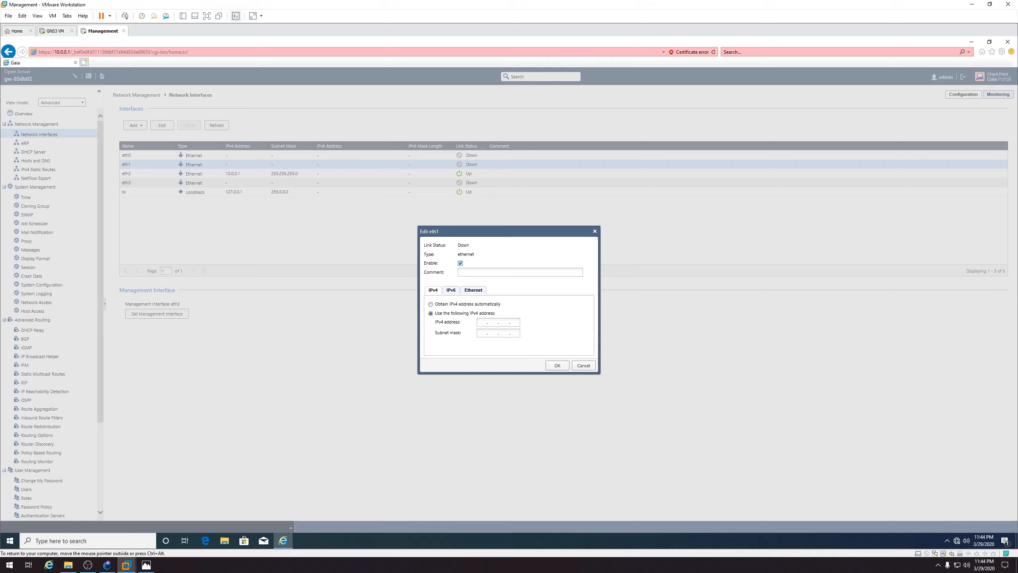
pyautogui.click(459, 304)
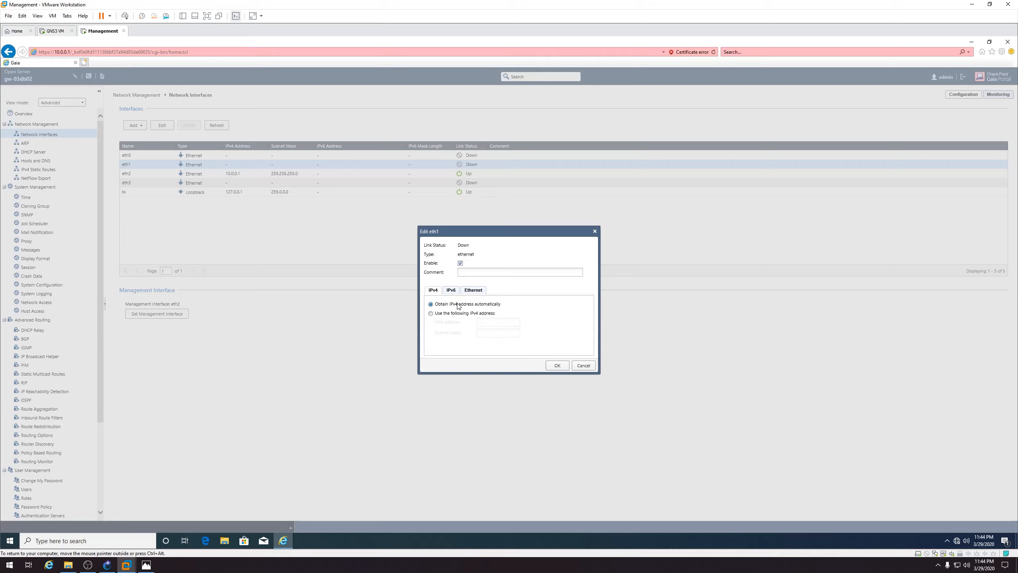
pyautogui.click(473, 293)
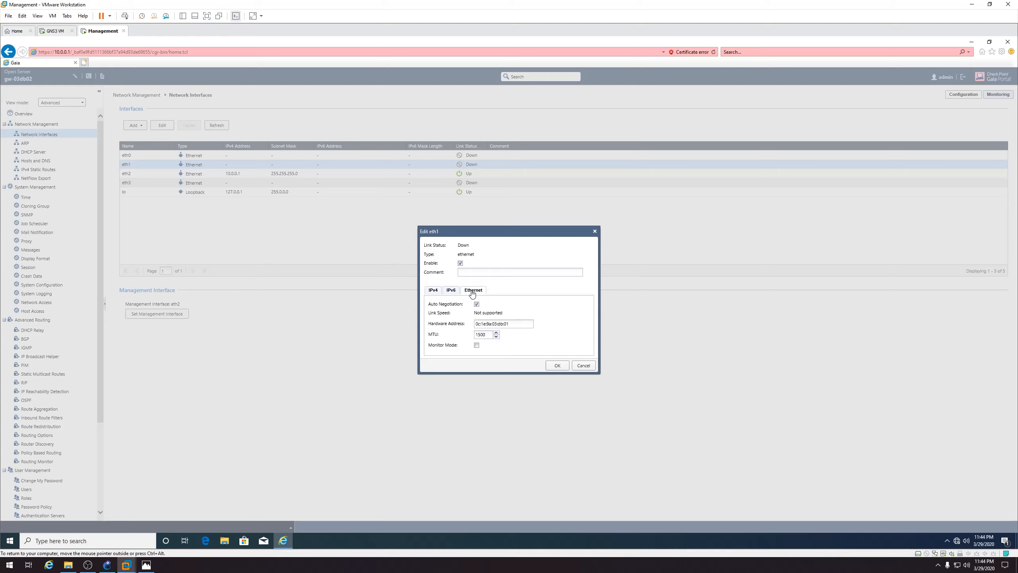
pyautogui.click(435, 292)
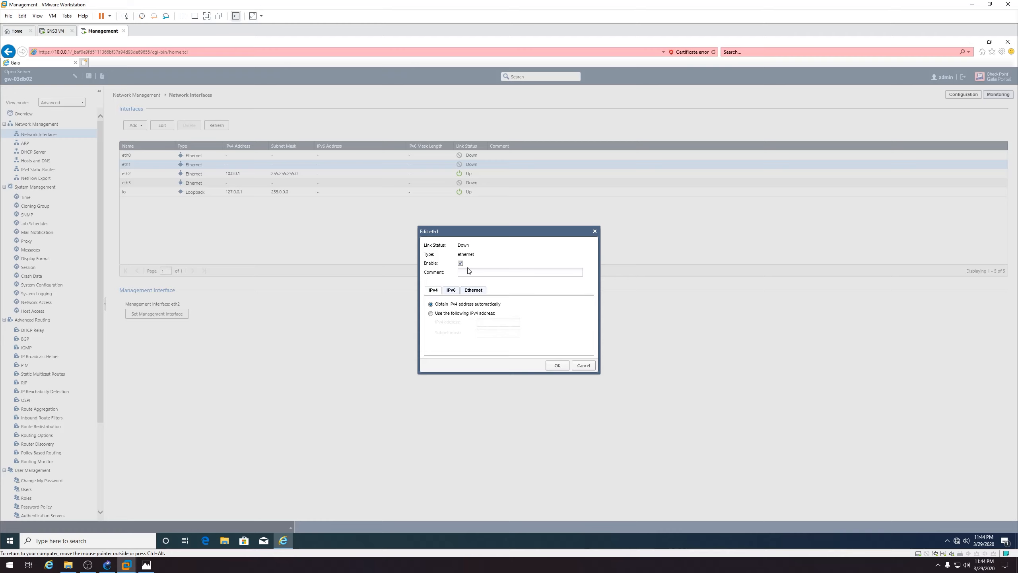
pyautogui.click(555, 366)
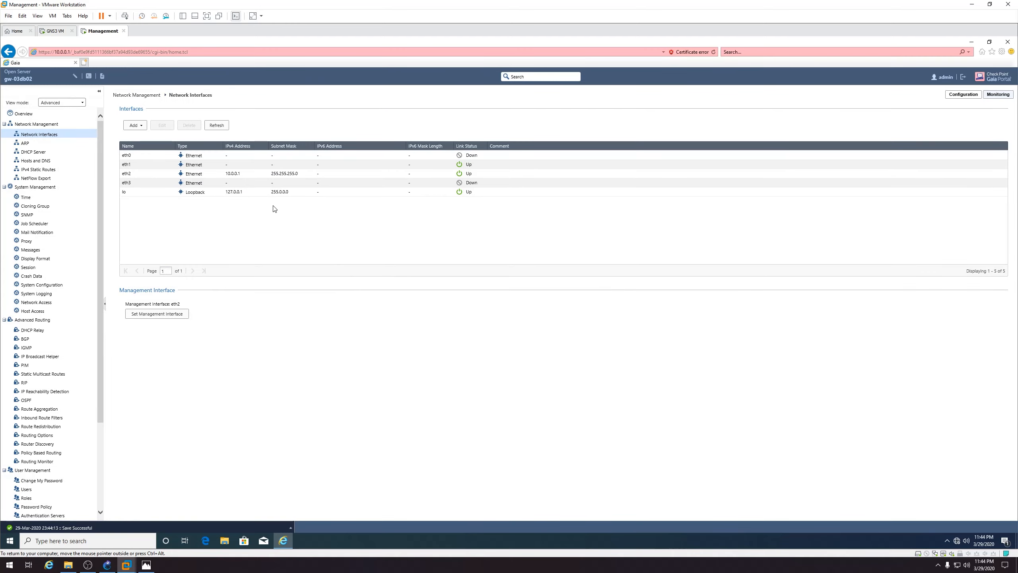
pyautogui.click(216, 125)
# Add IP gateway 192.168.50.1 to the Default static route and save it
pyautogui.click(68, 170)
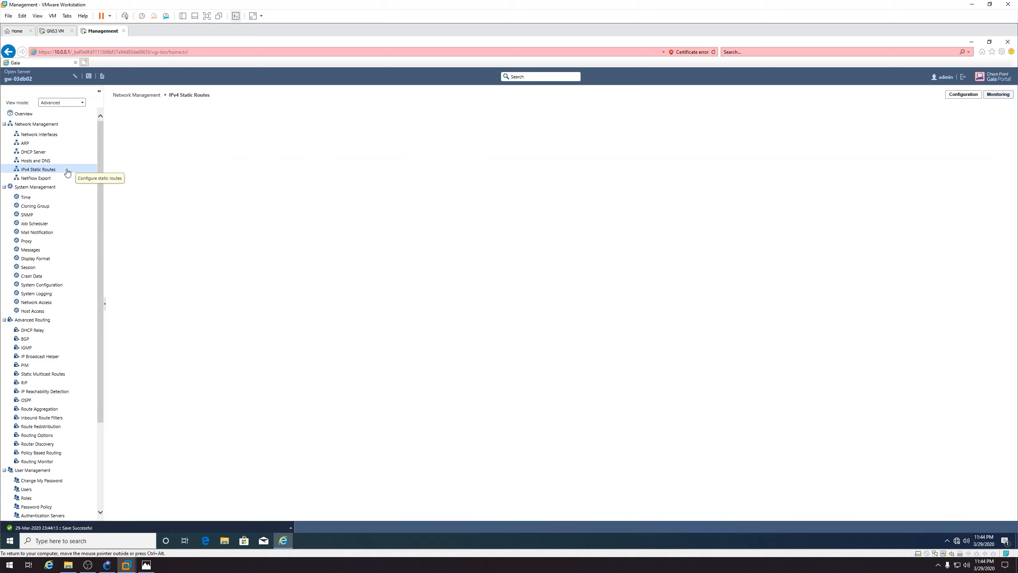
pyautogui.click(149, 145)
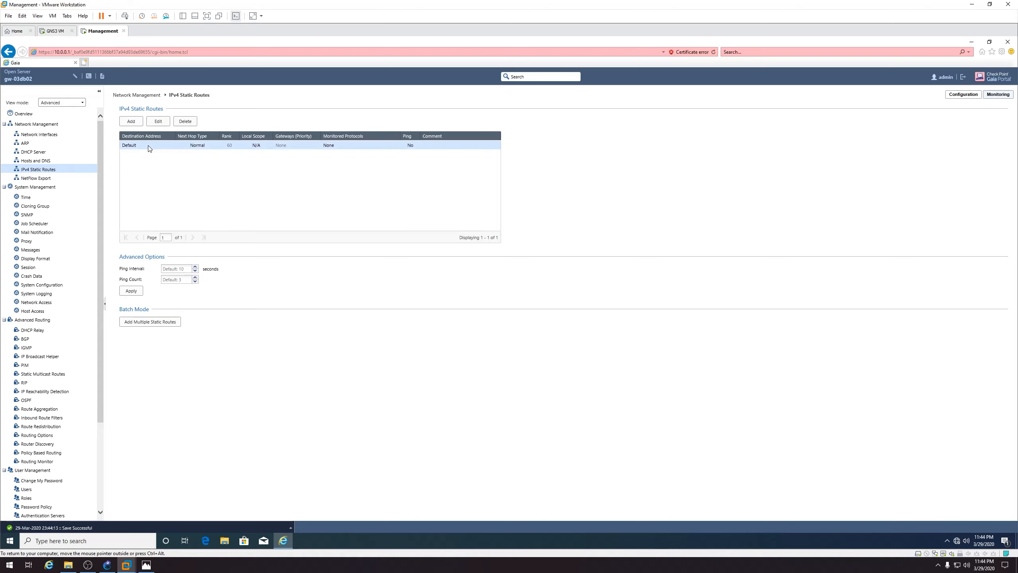
pyautogui.click(159, 122)
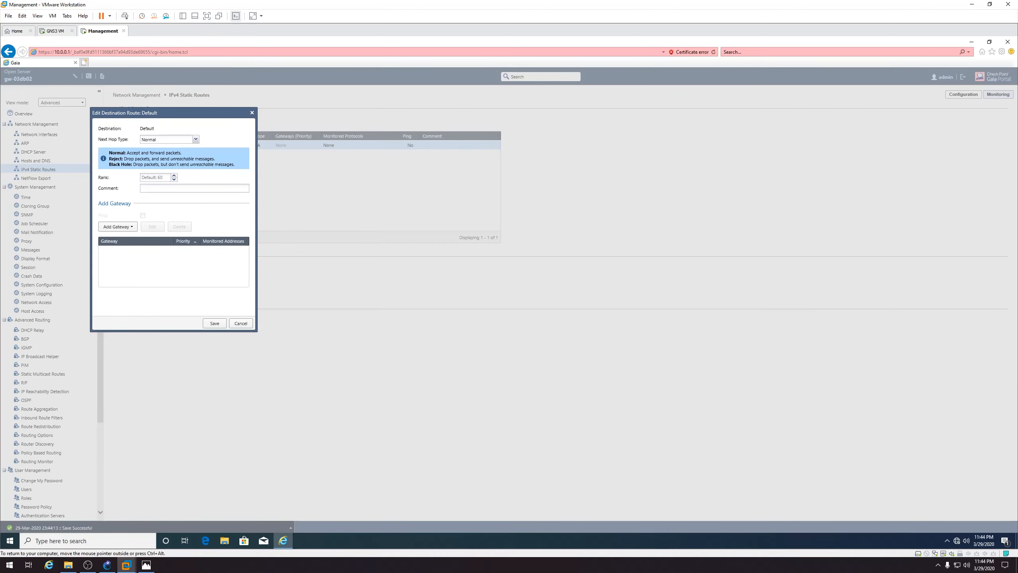
pyautogui.click(120, 226)
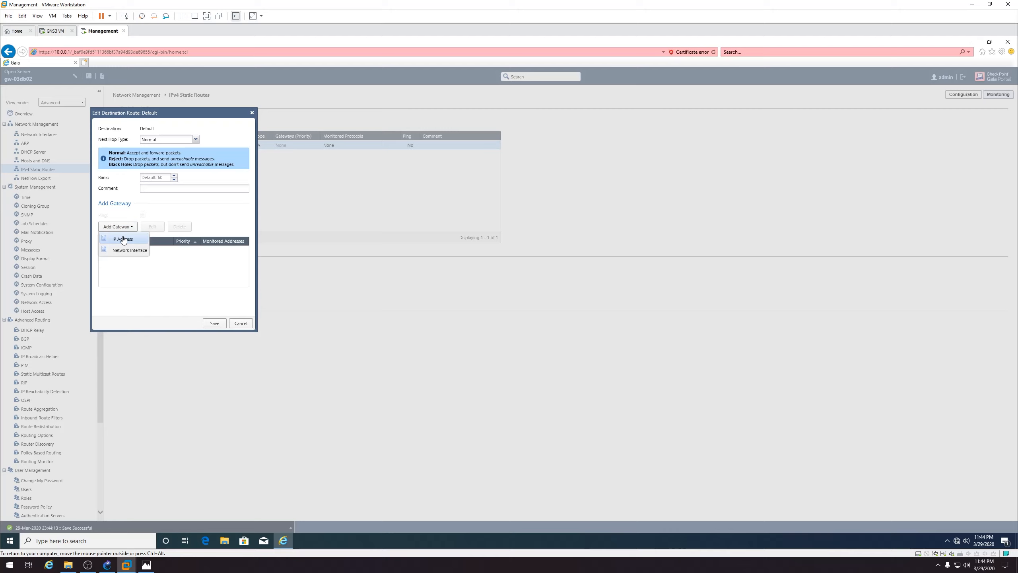
pyautogui.click(123, 239)
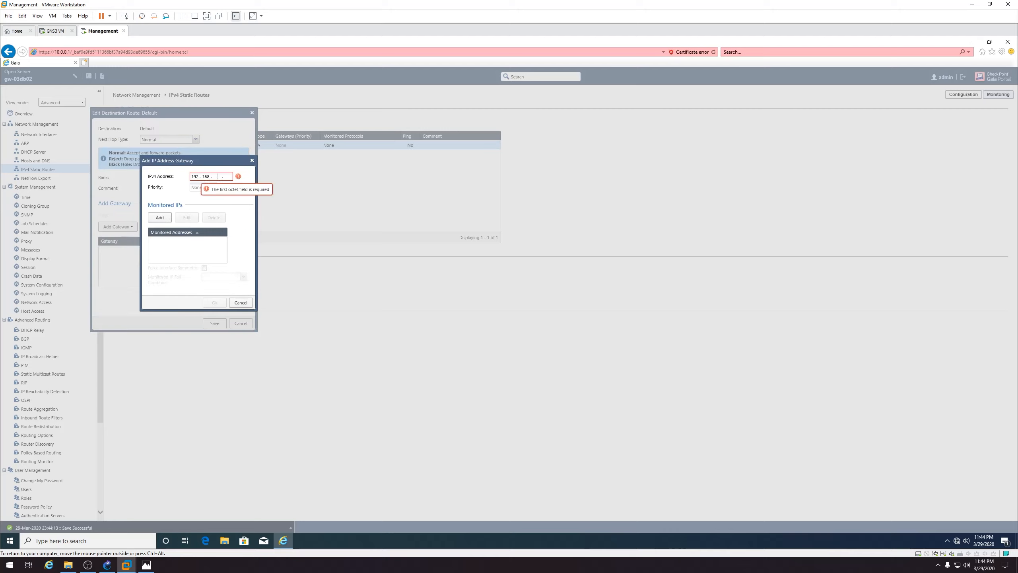
pyautogui.write('192 . 168 . 50 . 1')
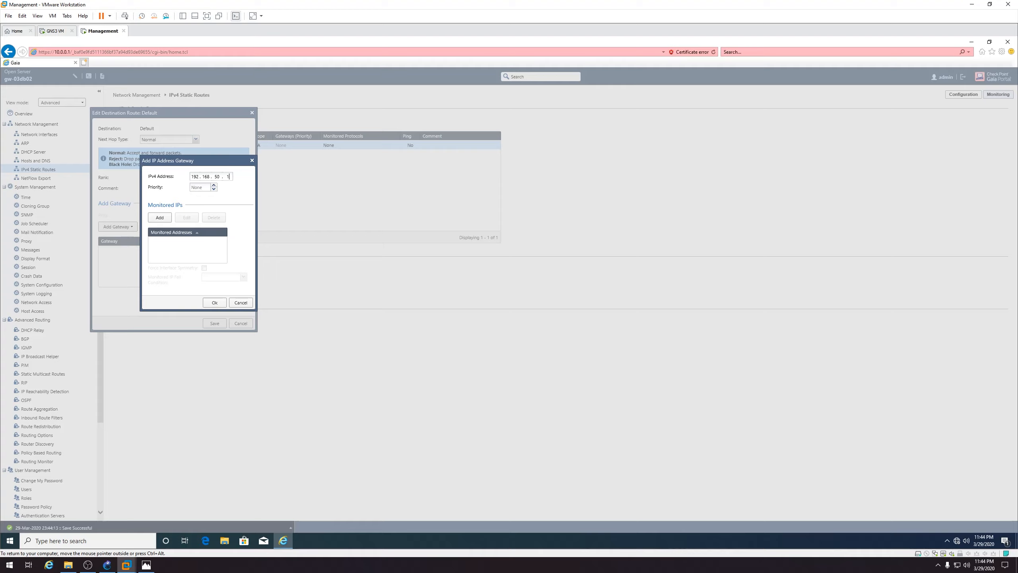
pyautogui.click(214, 302)
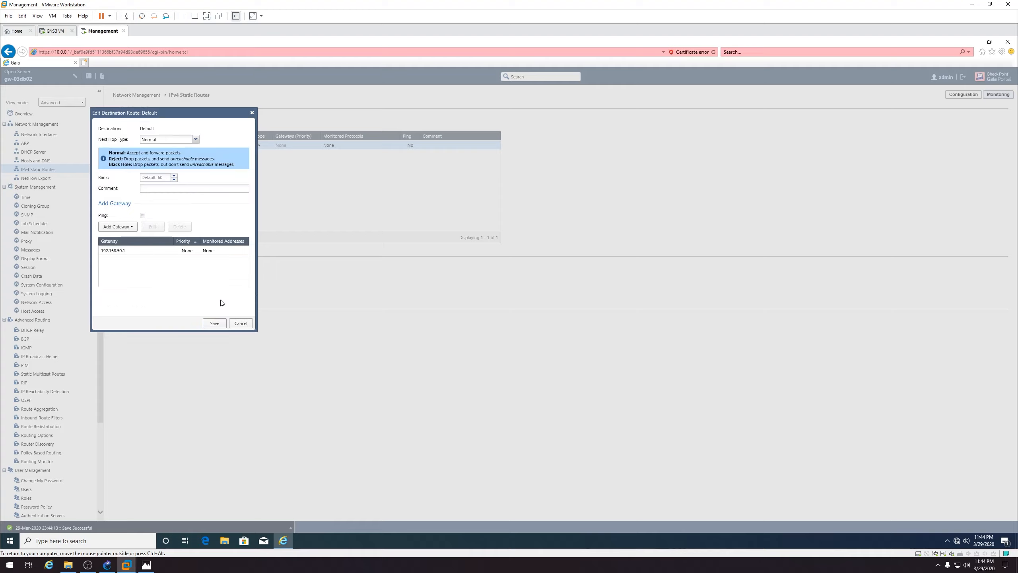
pyautogui.click(215, 323)
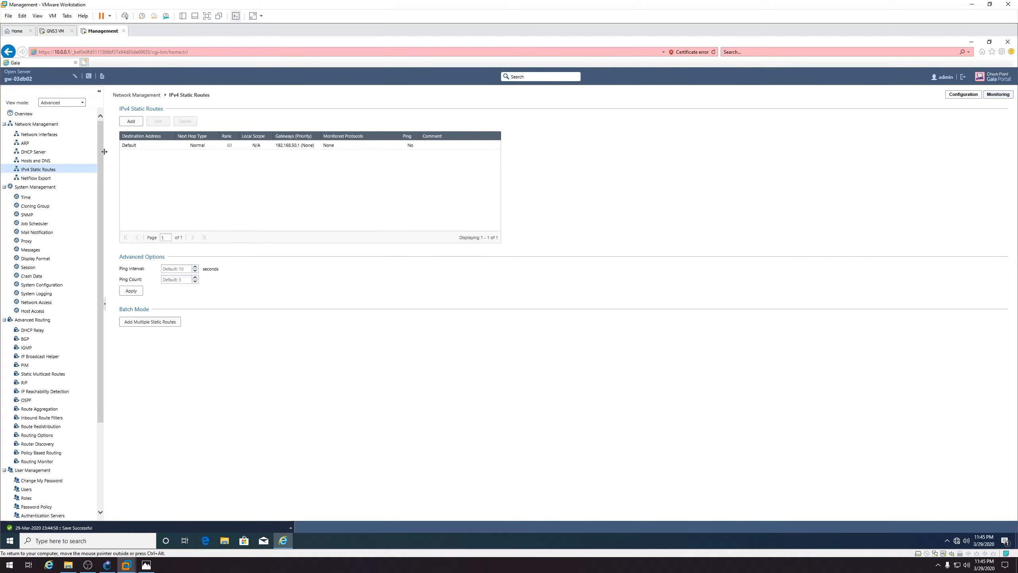
pyautogui.click(89, 77)
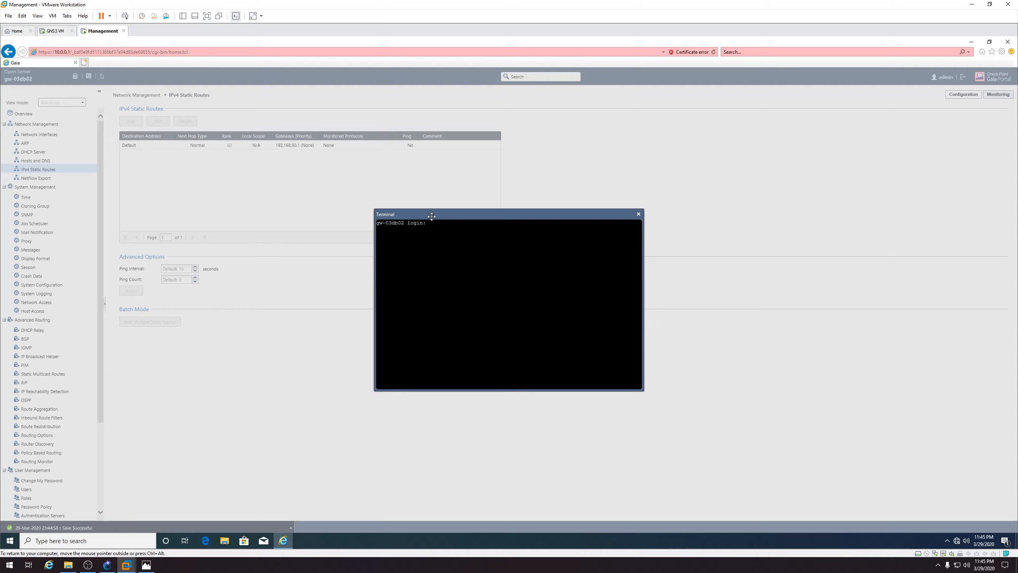
pyautogui.moveTo(434, 217); pyautogui.dragTo(427, 206)
pyautogui.write('admin')
pyautogui.press('Return')
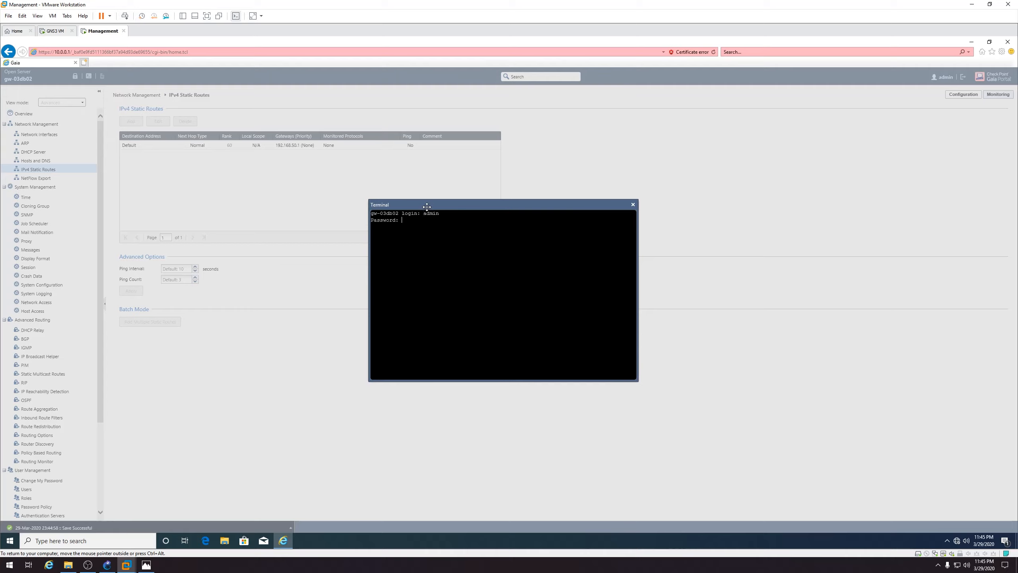
pyautogui.press('Return')
pyautogui.write('ping 8.8.8.8')
pyautogui.press('Return')
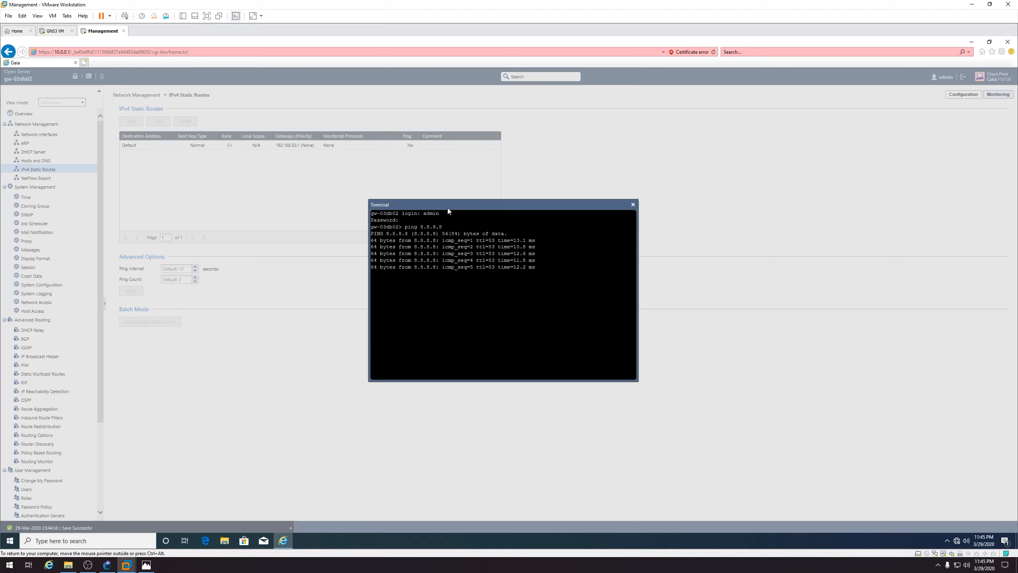
pyautogui.hotkey('ctrl', 'c')
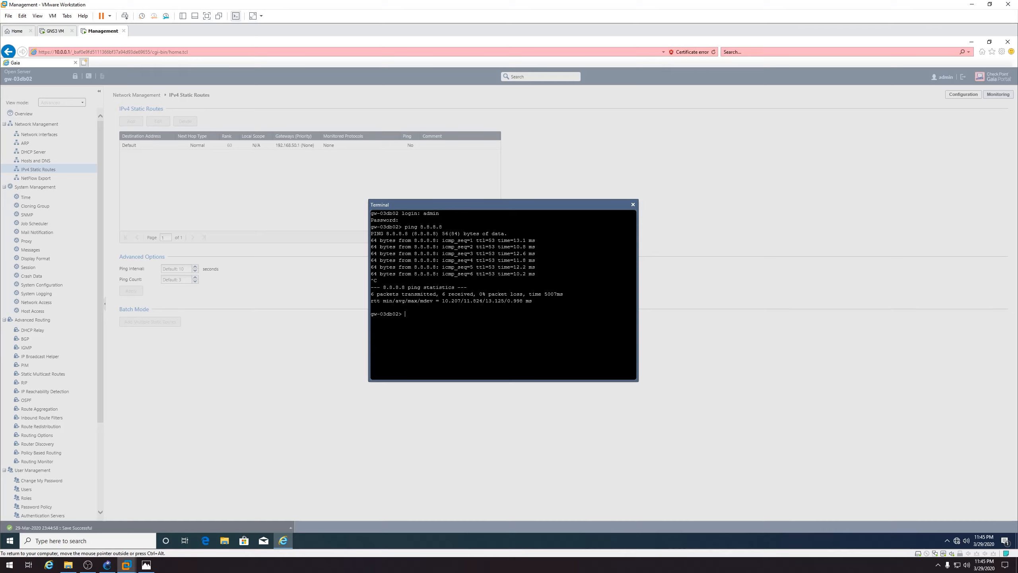
pyautogui.click(633, 206)
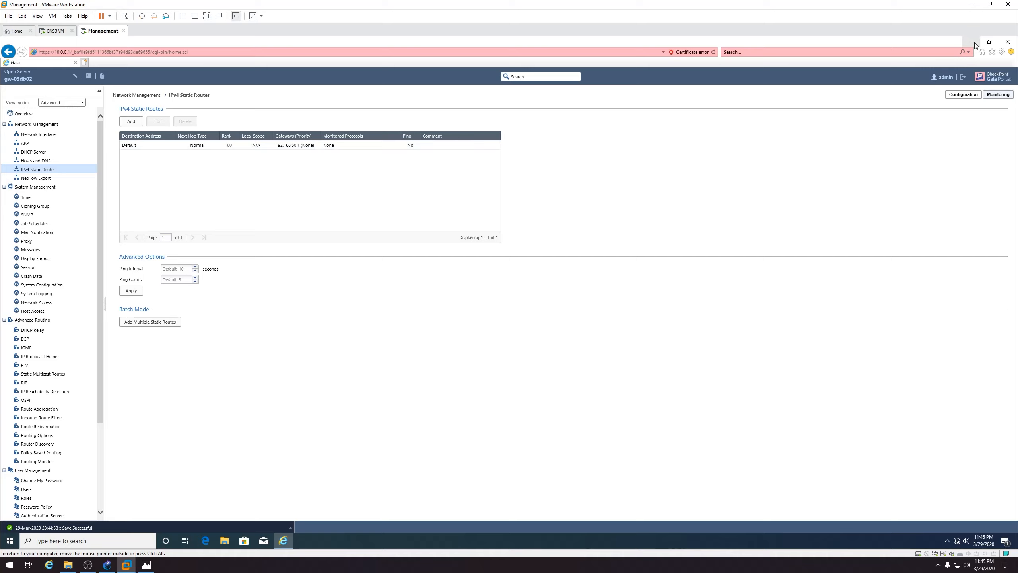
# Select eth3 in Network Interfaces and consult the lab addressing diagram
pyautogui.click(52, 135)
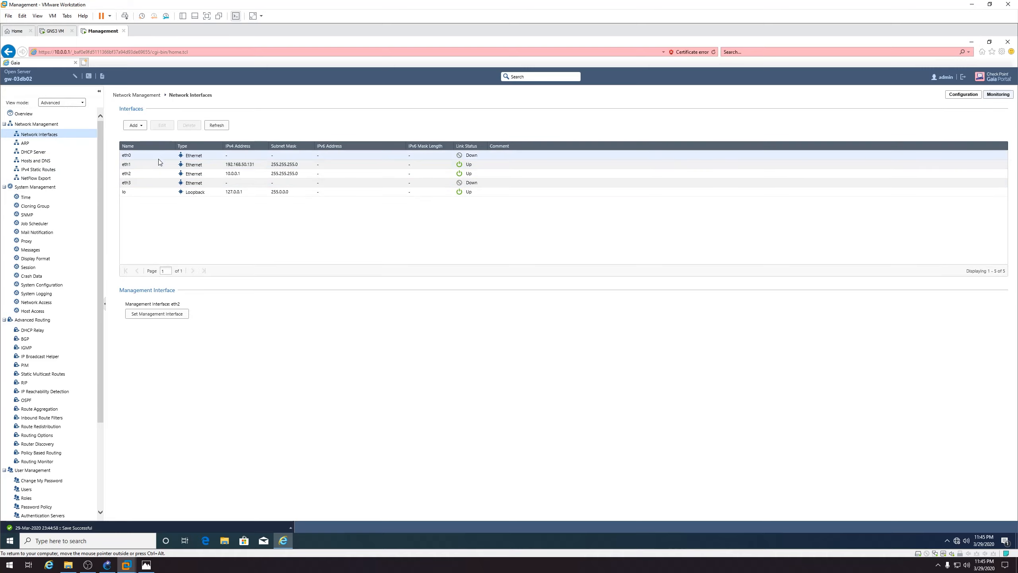
pyautogui.click(155, 183)
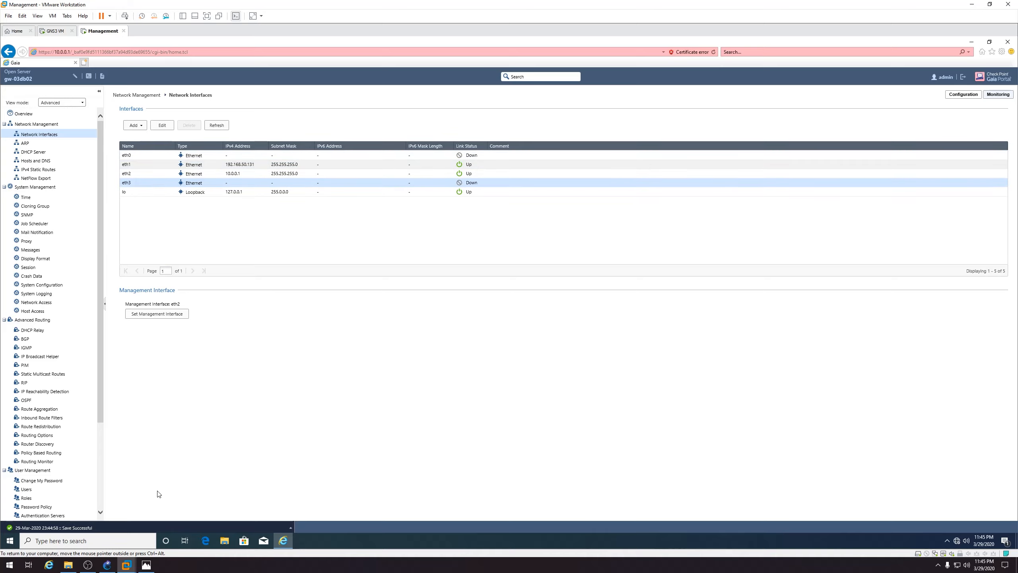
pyautogui.click(146, 565)
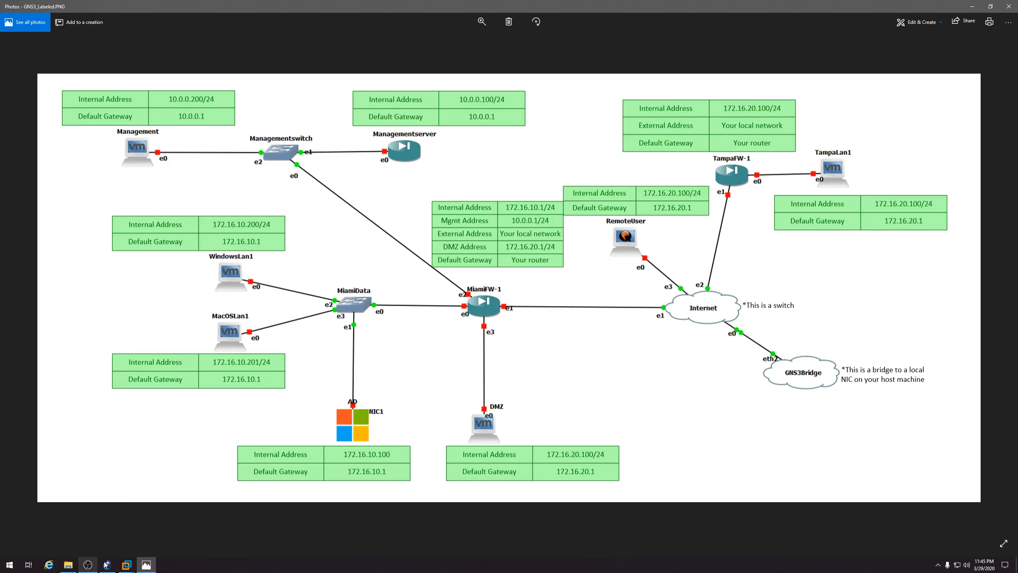
pyautogui.moveTo(72, 566)
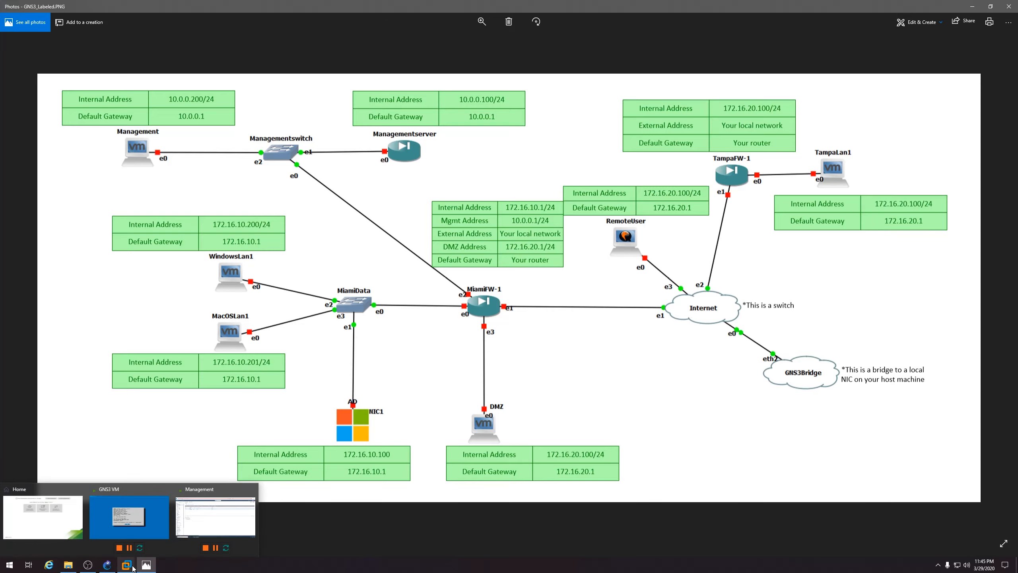
pyautogui.click(206, 514)
# Give eth0 IPv4 address 172.16.10.1 with mask 255.255.255.0 and apply it
pyautogui.click(188, 155)
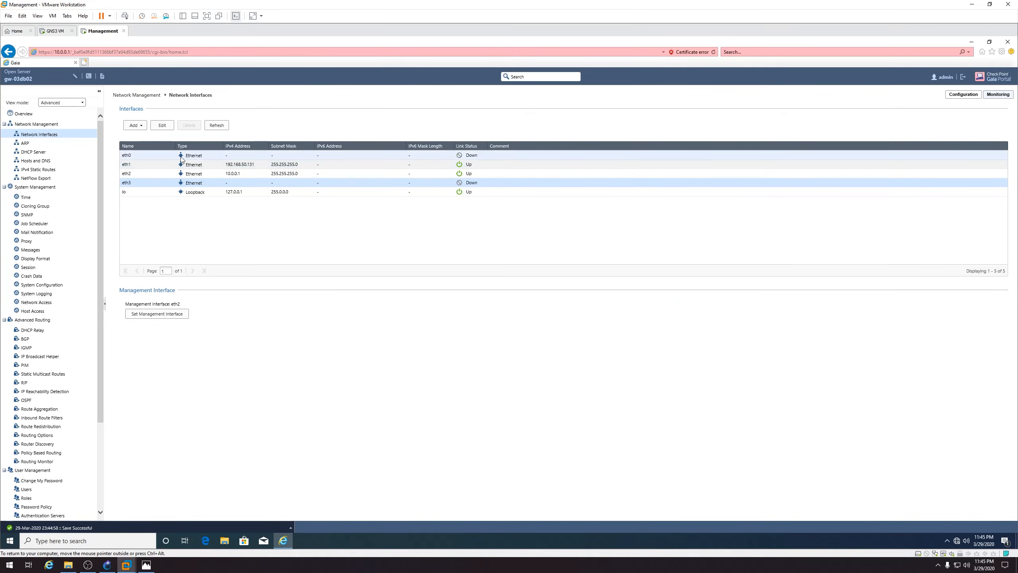
pyautogui.click(165, 126)
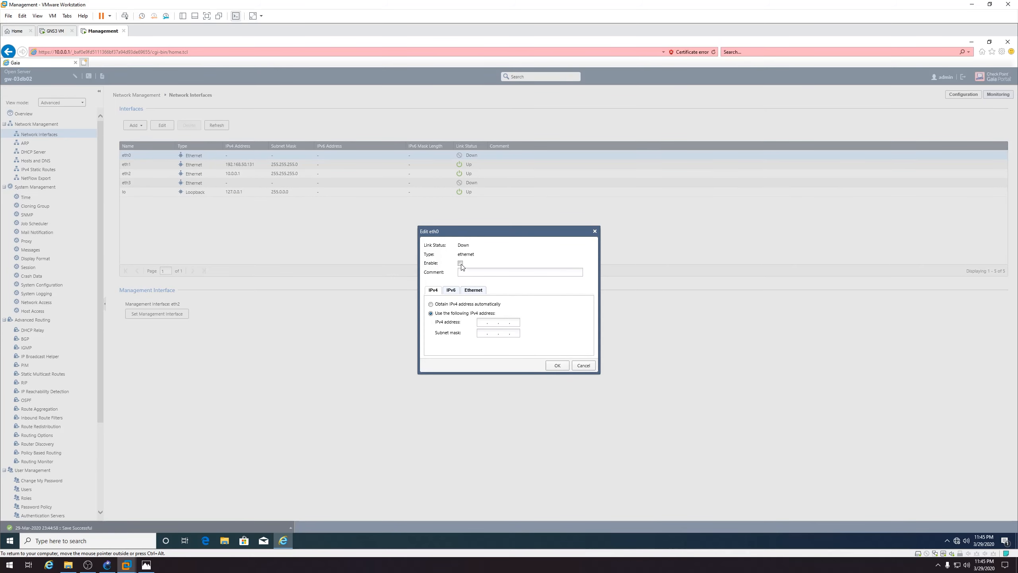
pyautogui.click(481, 322)
pyautogui.write('172 . 16 . 10 . 1')
pyautogui.press('Tab')
pyautogui.write('255.255.255.0')
pyautogui.click(471, 292)
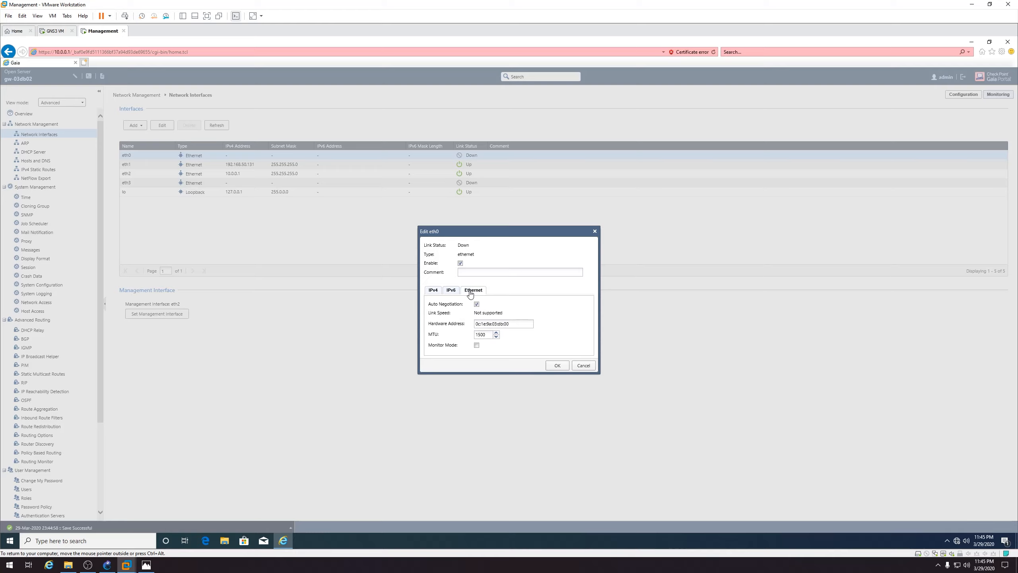
pyautogui.click(557, 365)
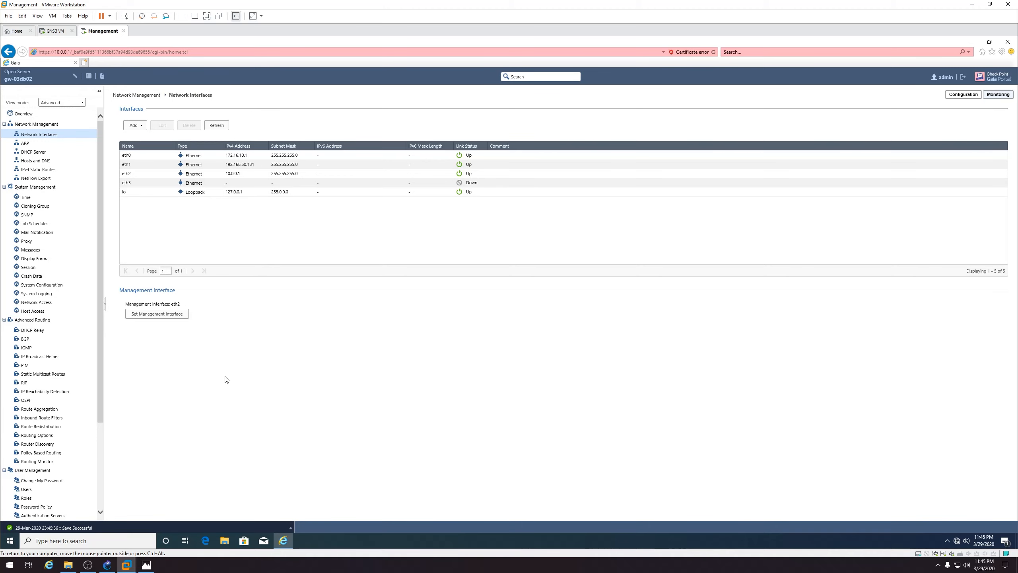
pyautogui.click(146, 566)
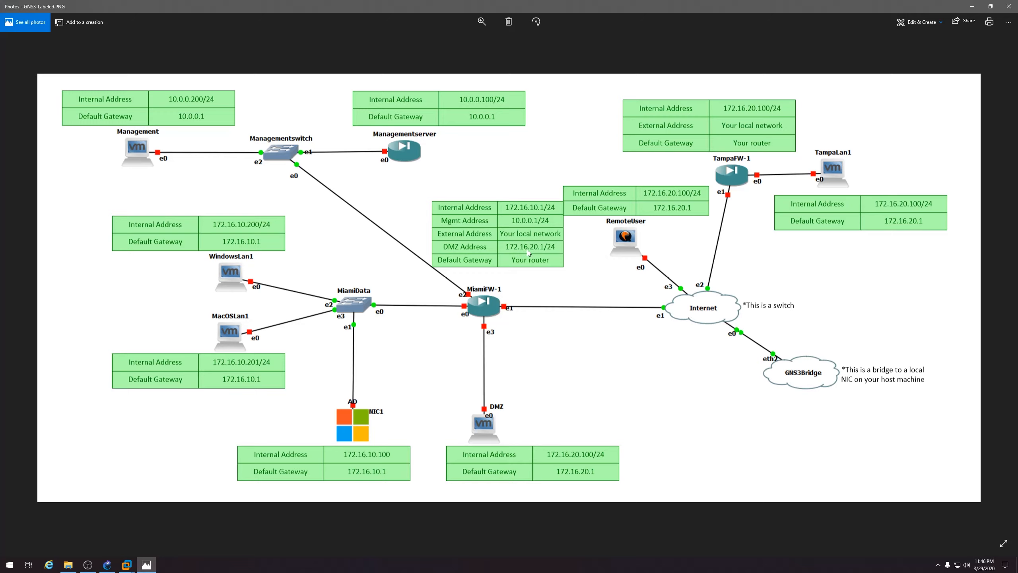
pyautogui.click(155, 565)
# Assign eth3 address 172.16.20.1 with mask 255.255.255.0, then close the browser
pyautogui.click(191, 183)
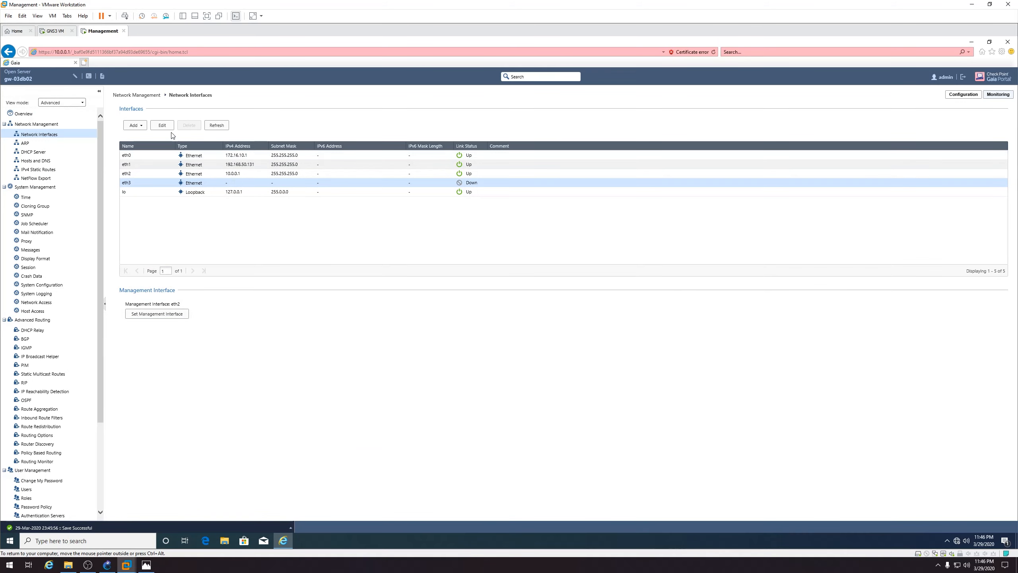
pyautogui.click(164, 126)
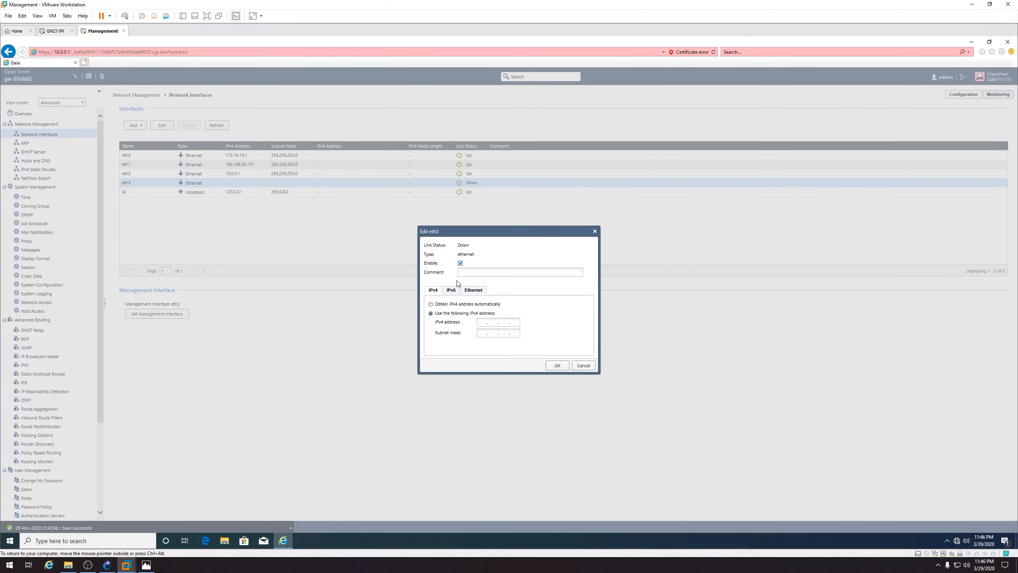
pyautogui.click(483, 322)
pyautogui.write('172')
pyautogui.write('16.20')
pyautogui.write('255.255.')
pyautogui.write('255.0')
pyautogui.click(474, 292)
pyautogui.click(557, 366)
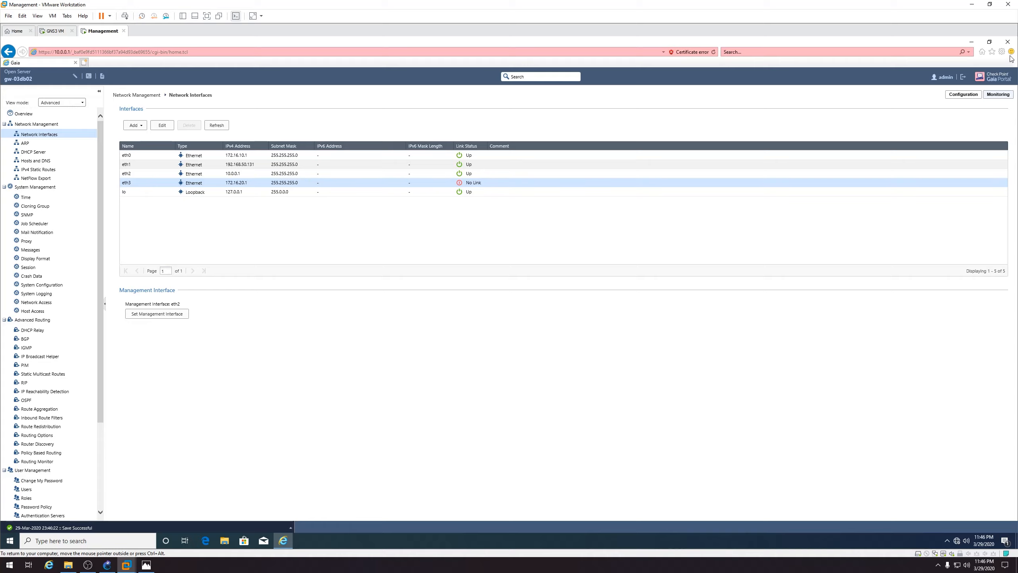
pyautogui.click(1008, 43)
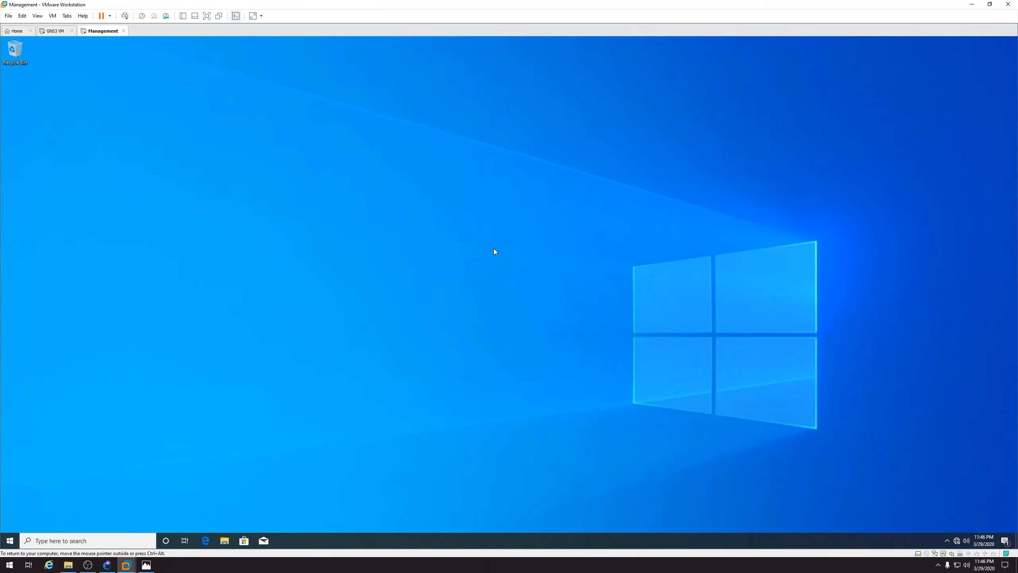
# Minimise the VMware Workstation window to bring back the GNS3 CheckpointLab topology
pyautogui.click(972, 4)
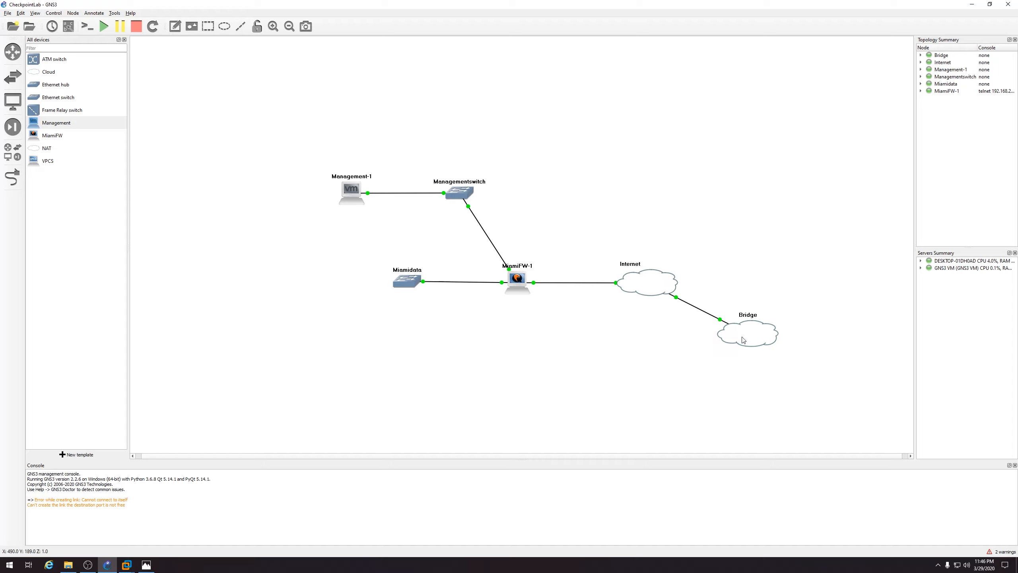
pyautogui.moveTo(648, 290)
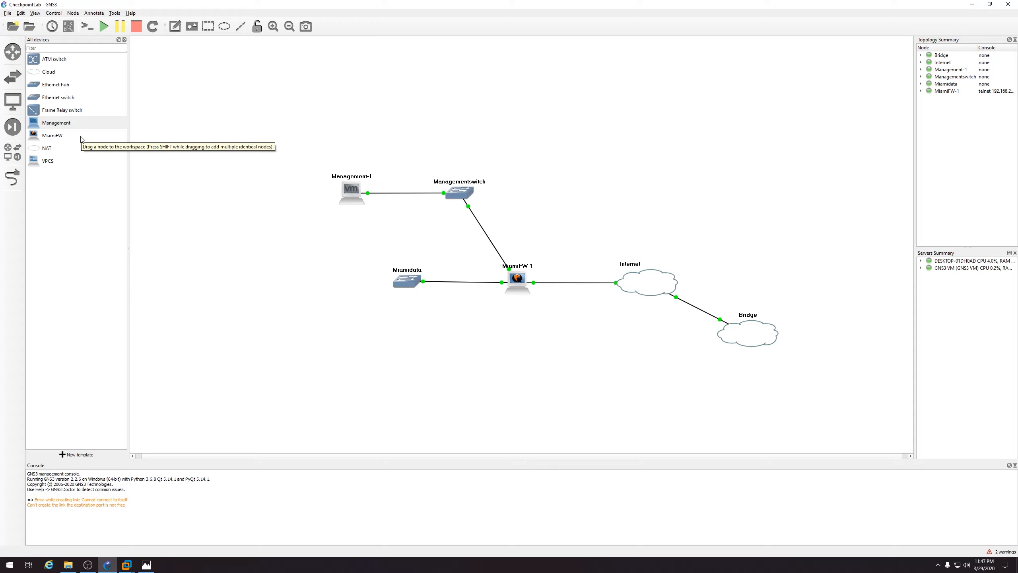
# Copy the MiamiFW Qemu VM template as a new template named Management
pyautogui.click(80, 454)
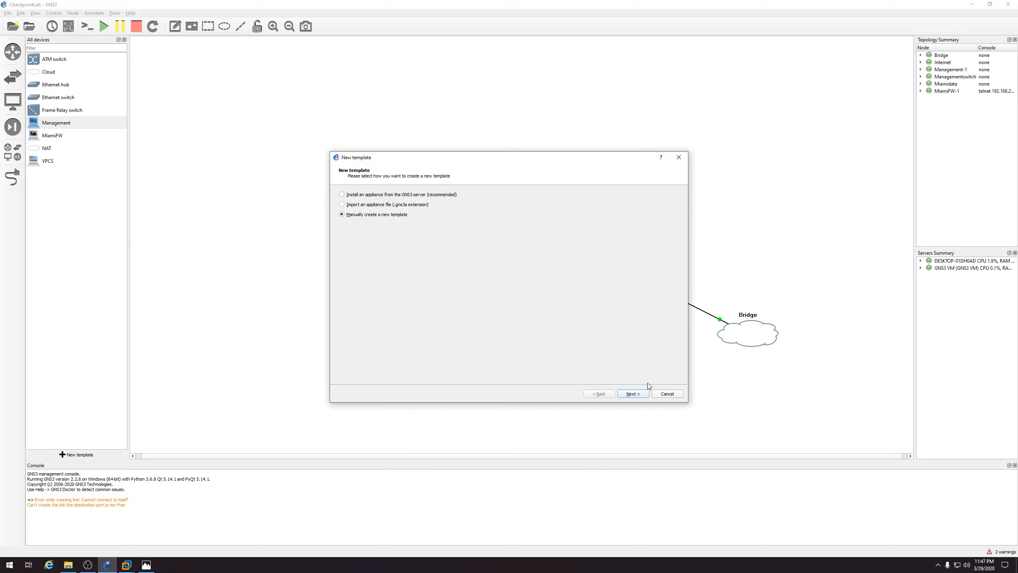
pyautogui.click(632, 394)
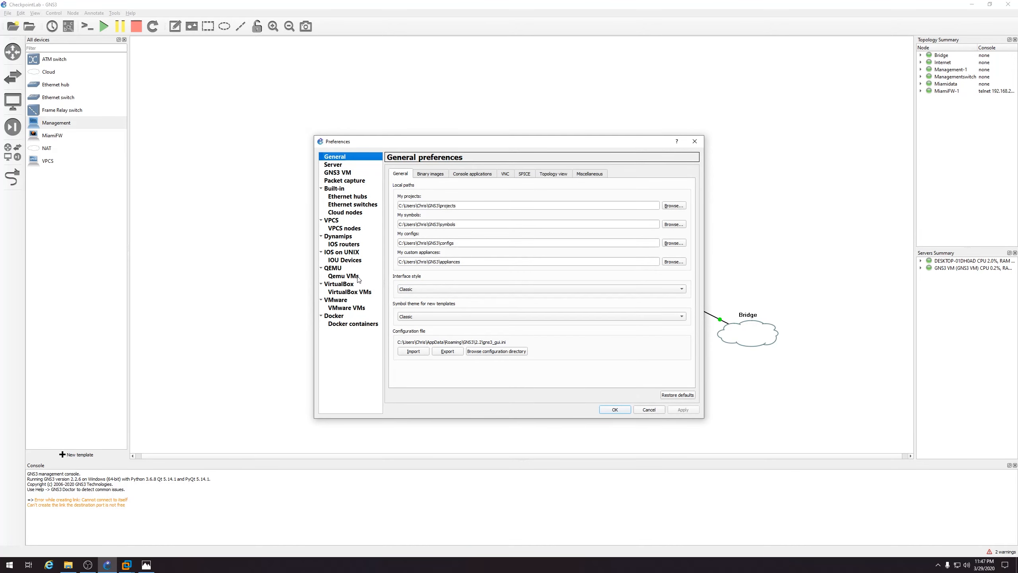
pyautogui.click(356, 277)
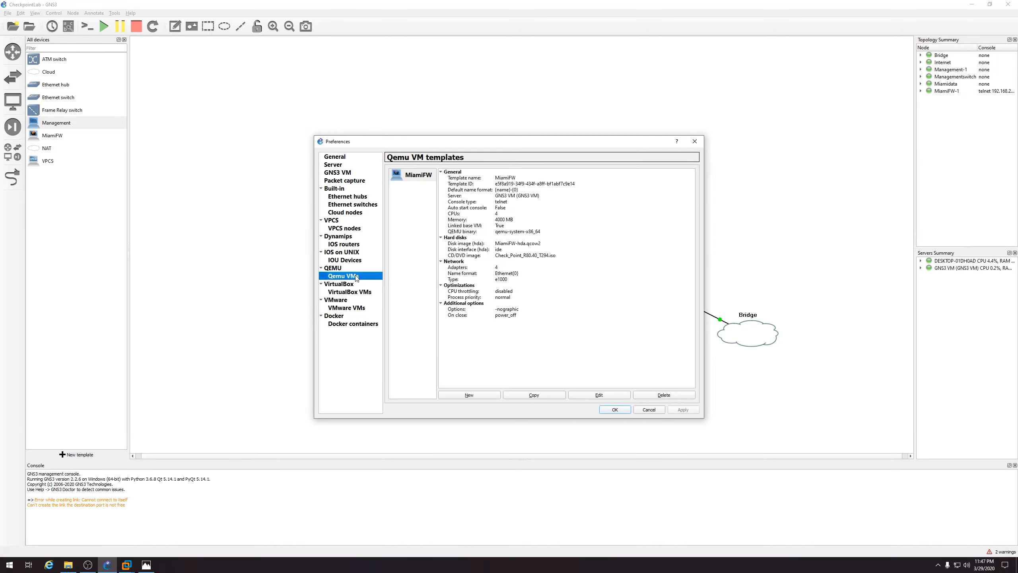
pyautogui.click(421, 176)
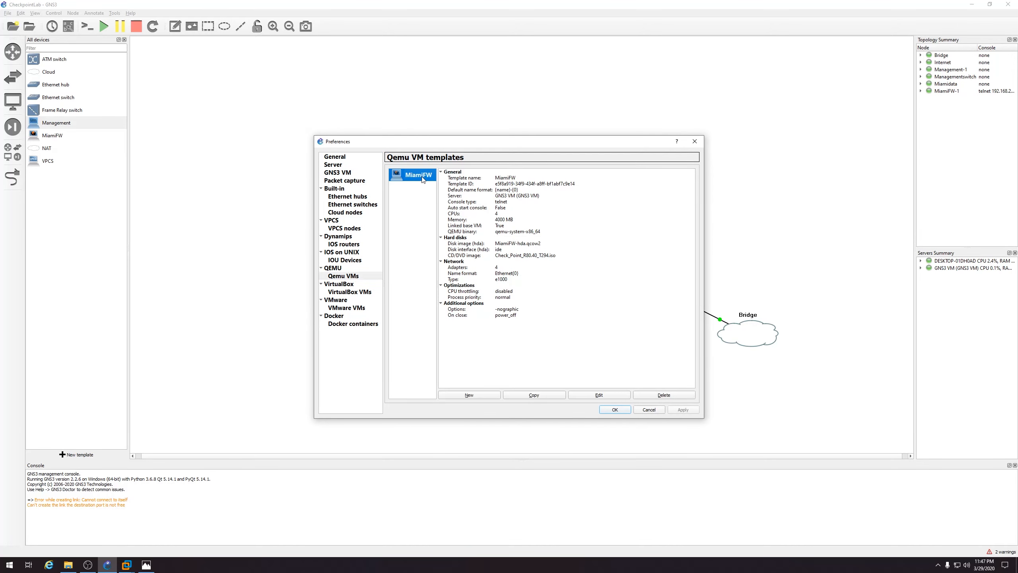
pyautogui.click(556, 395)
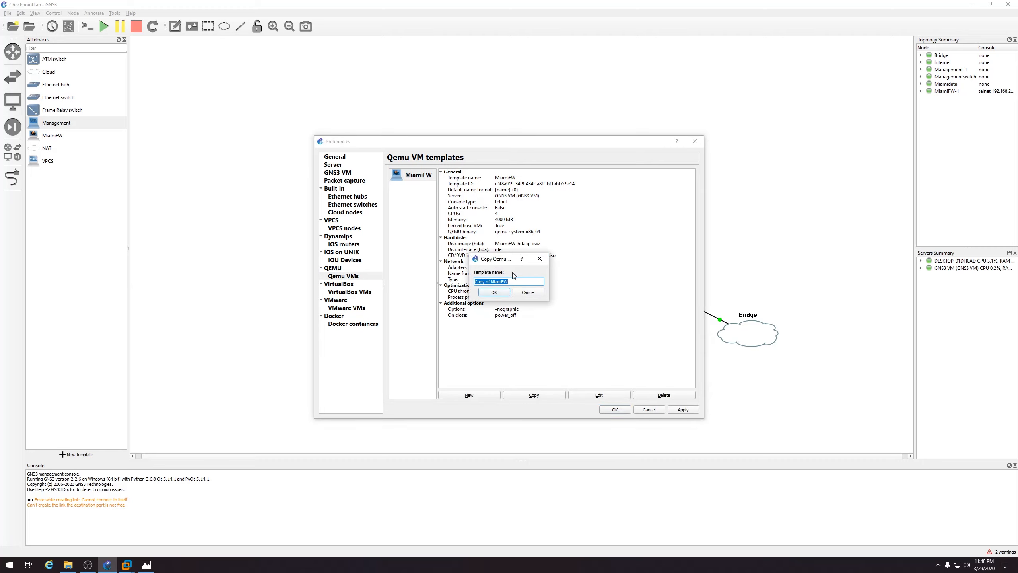
pyautogui.write('Management')
pyautogui.click(502, 291)
# Give the Management template a new Management-hda.qcow2 disk image
pyautogui.click(426, 191)
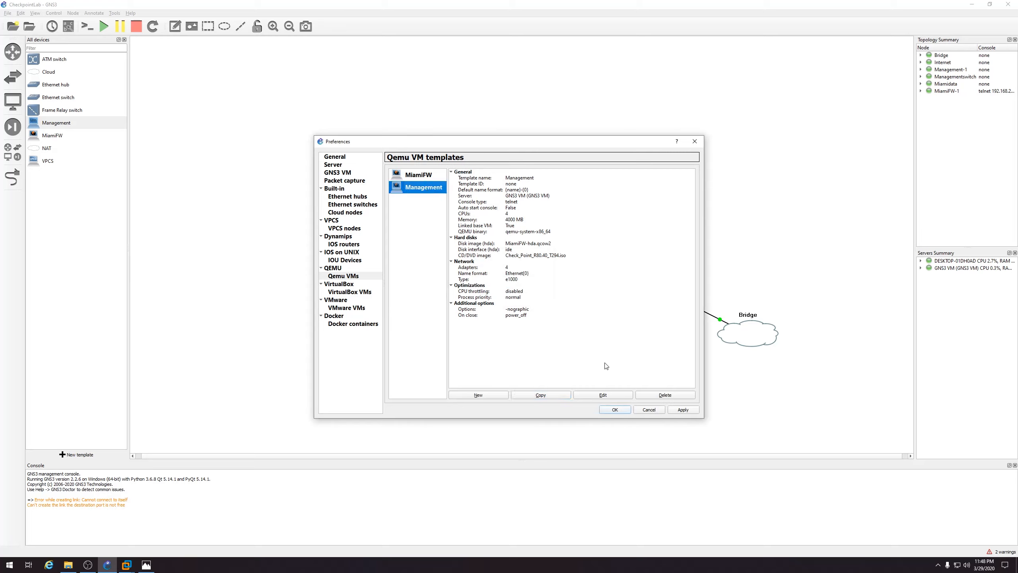
pyautogui.click(603, 395)
pyautogui.click(451, 199)
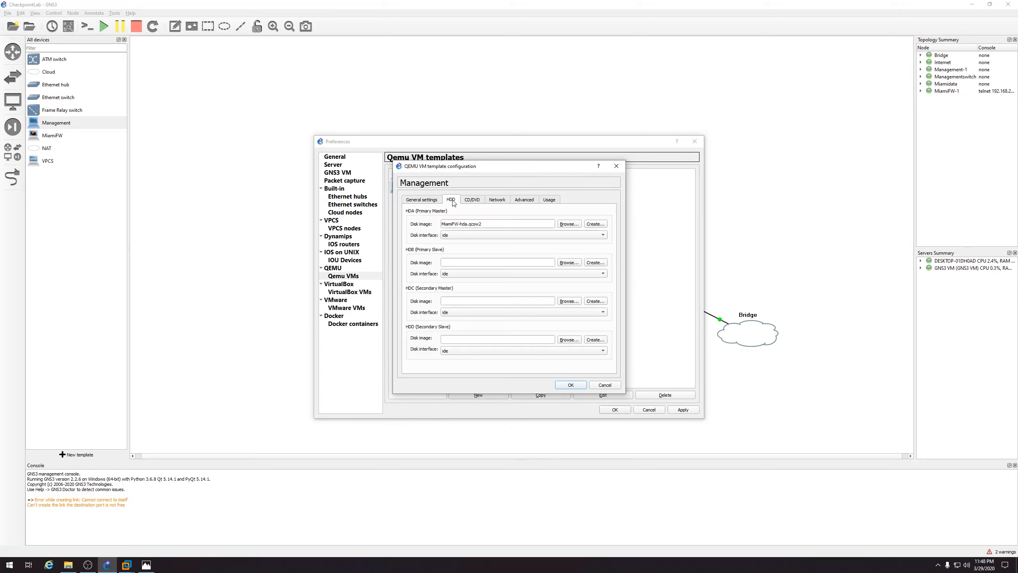
pyautogui.click(593, 224)
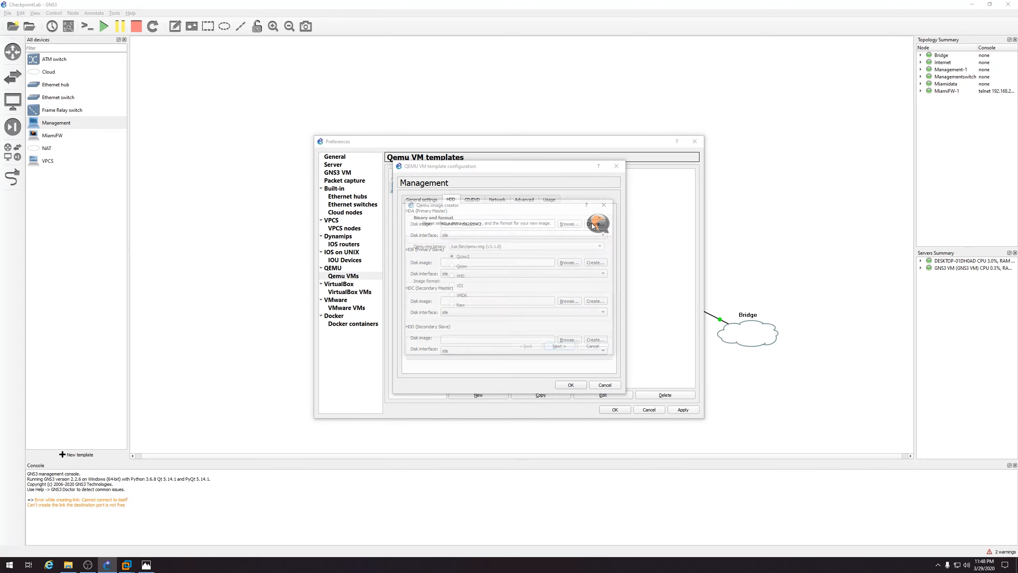
pyautogui.click(570, 348)
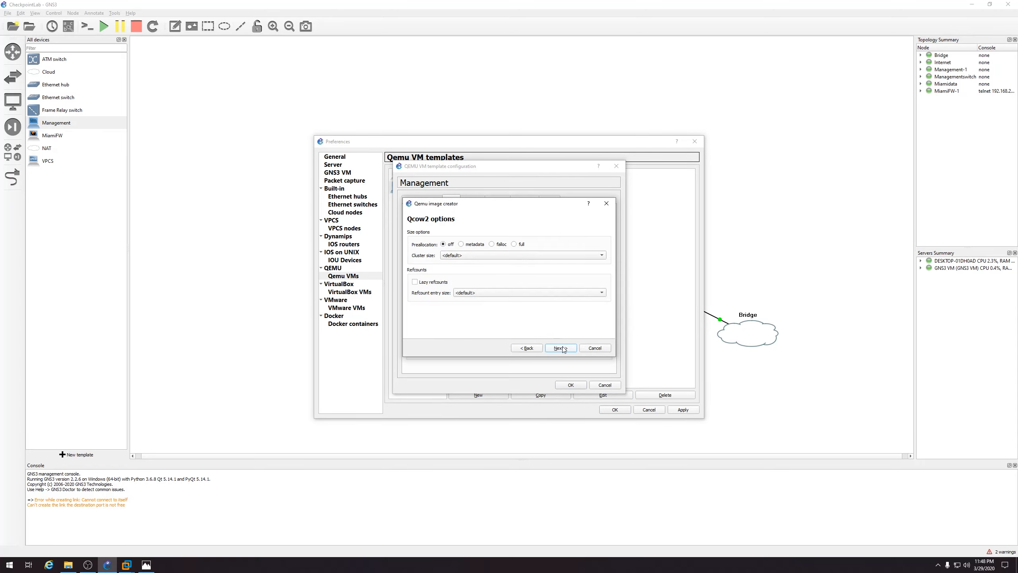
pyautogui.click(561, 347)
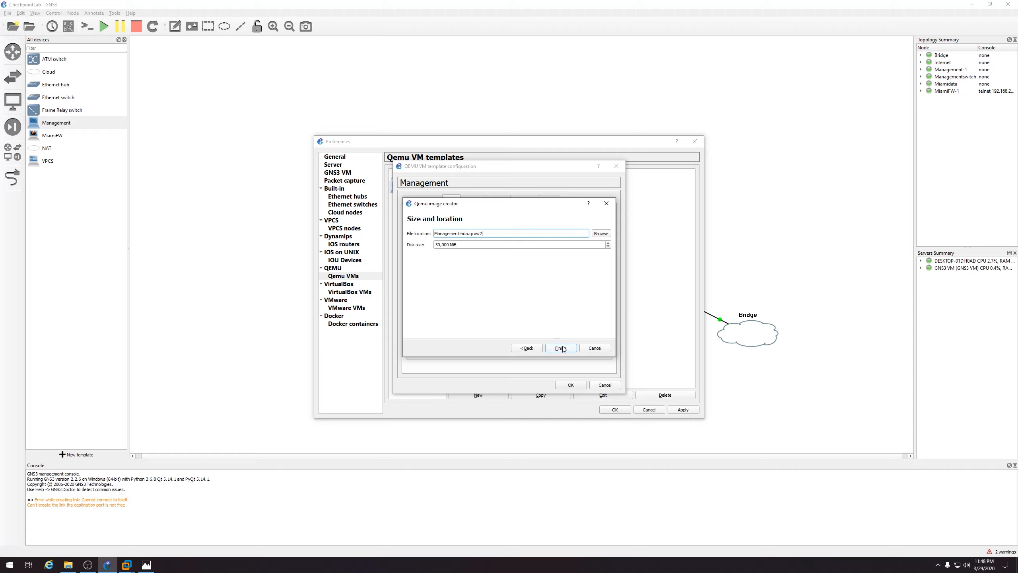
pyautogui.click(438, 244)
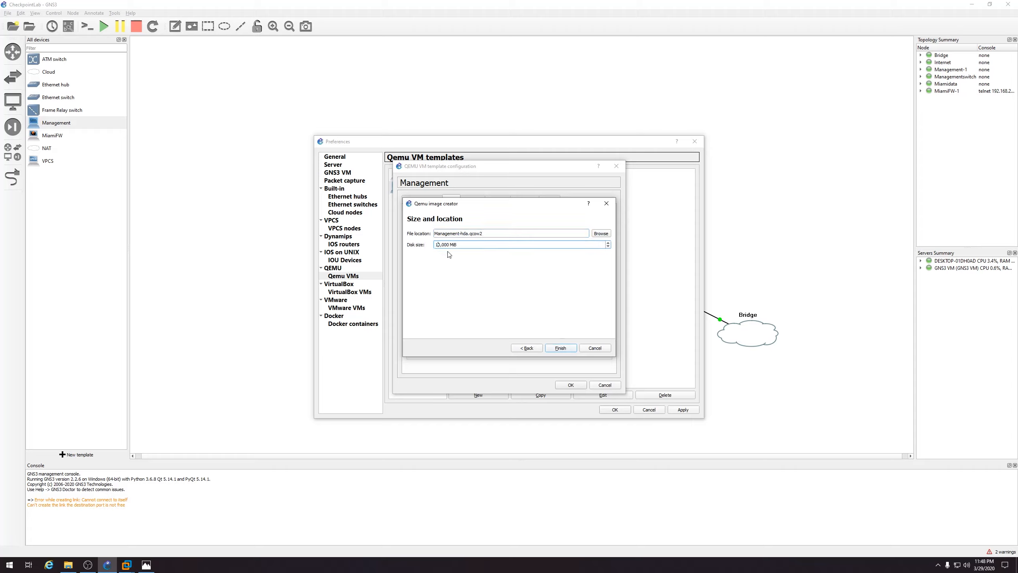
pyautogui.click(561, 348)
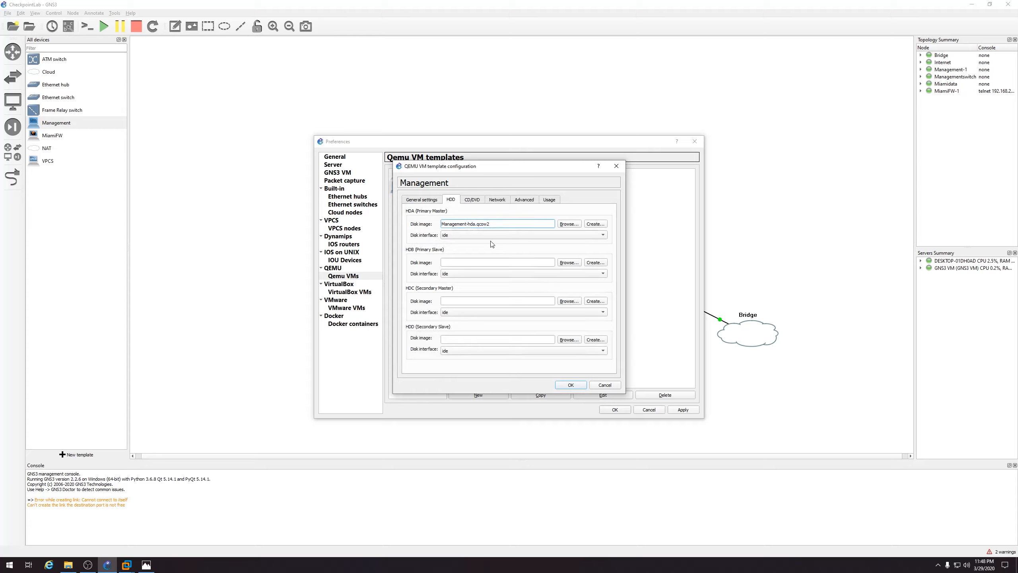
# Reduce the Management template to one network adapter and save its settings
pyautogui.click(477, 201)
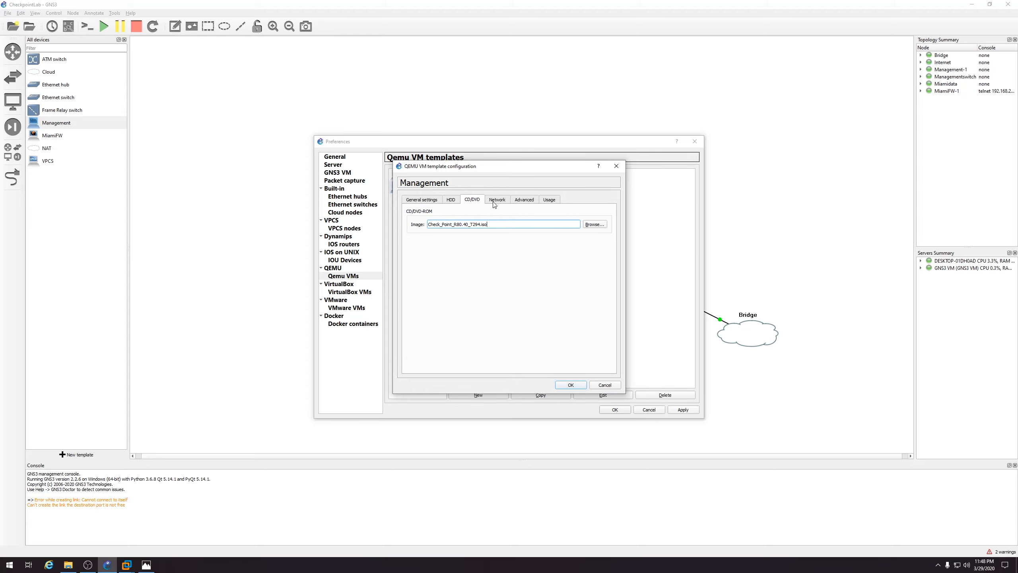
pyautogui.click(496, 206)
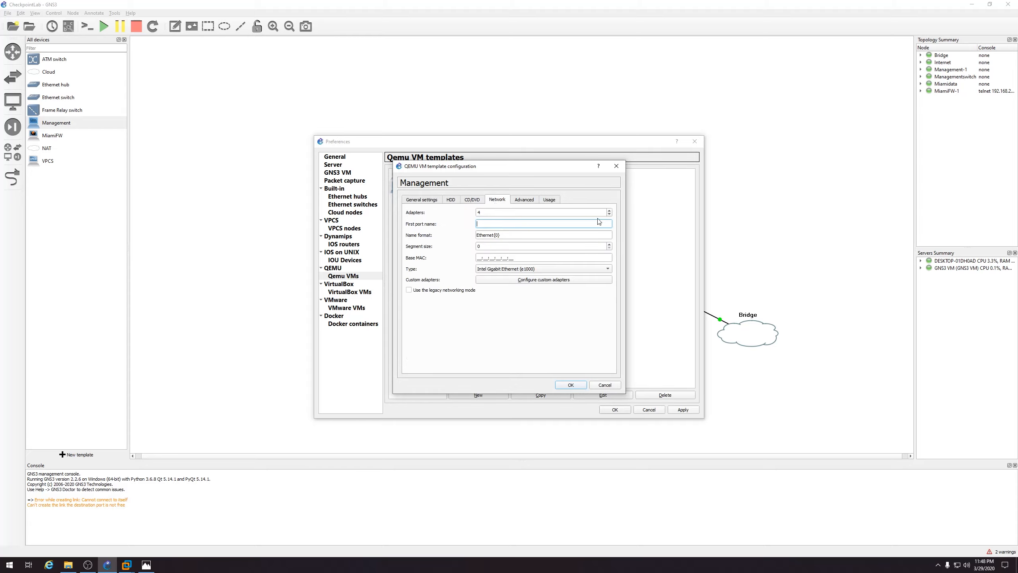
pyautogui.doubleClick(609, 214)
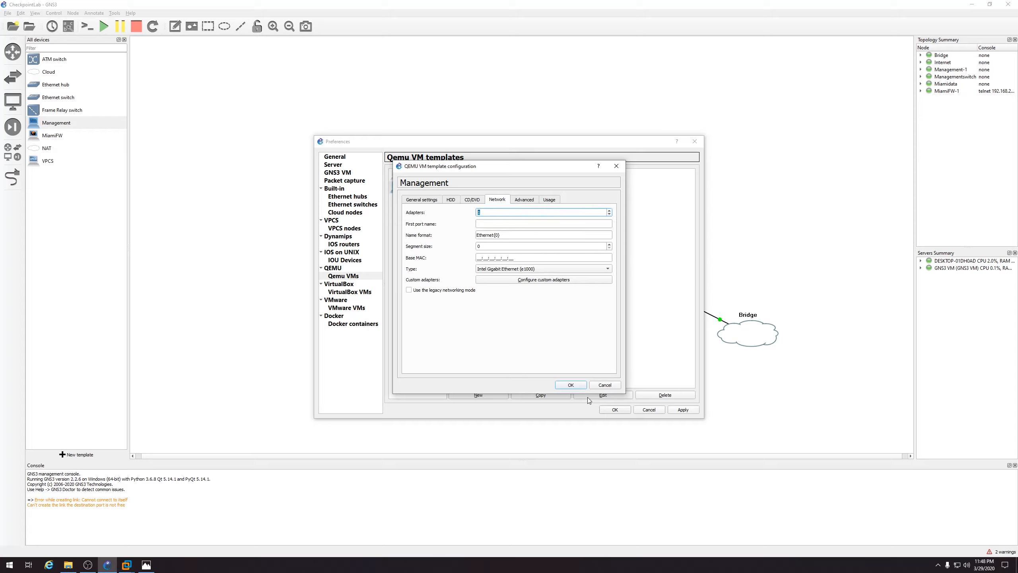
pyautogui.click(578, 385)
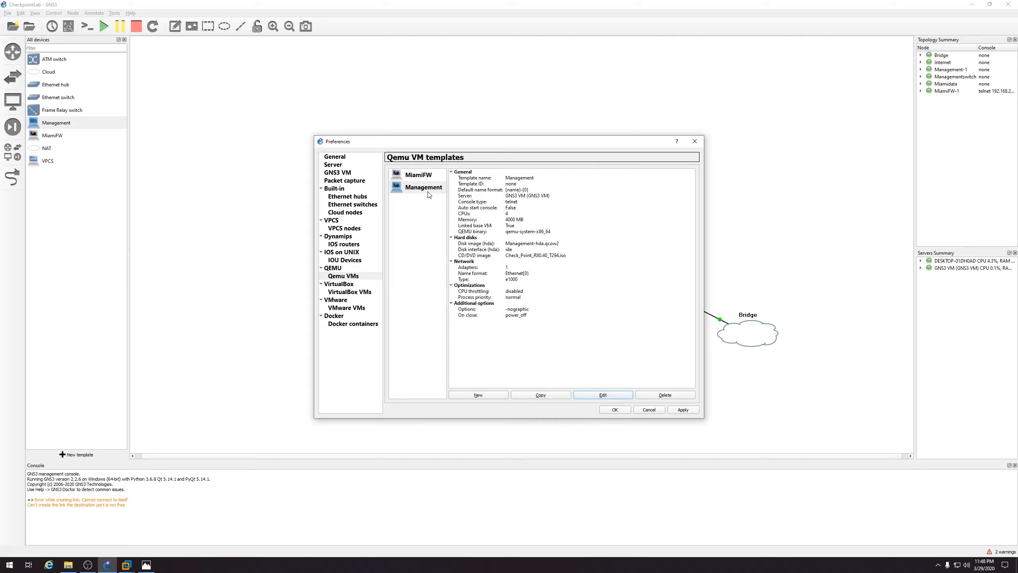
pyautogui.click(428, 192)
pyautogui.click(157, 567)
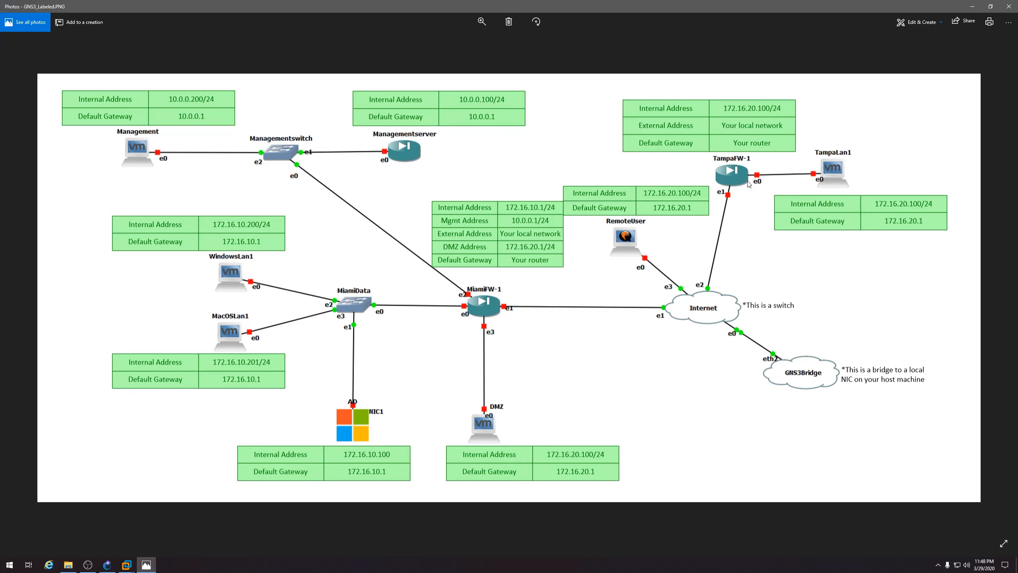
pyautogui.click(973, 7)
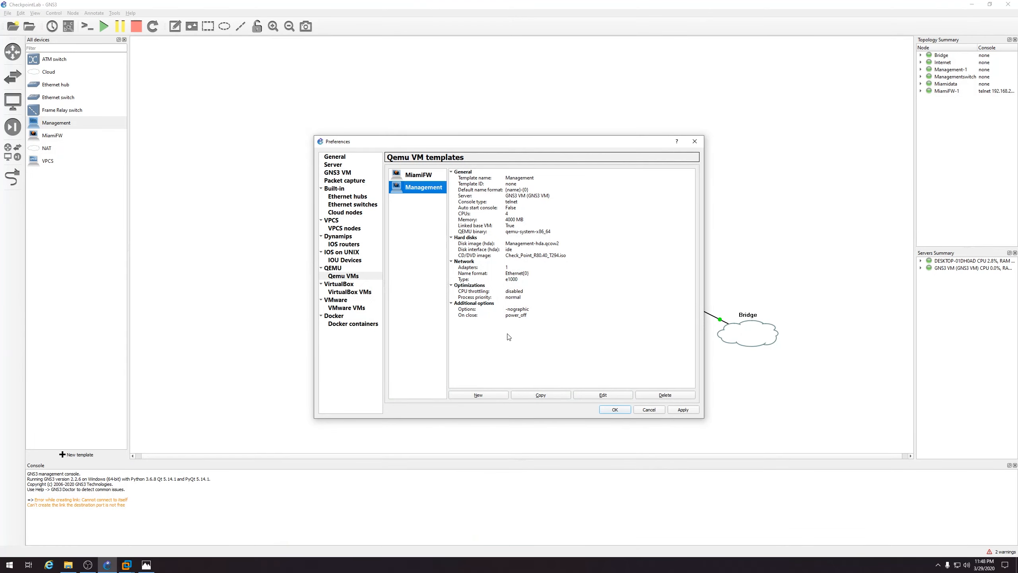
# Duplicate Management as TampaFW with a new TampaFW-hda.qcow2 disk of size 120
pyautogui.click(552, 396)
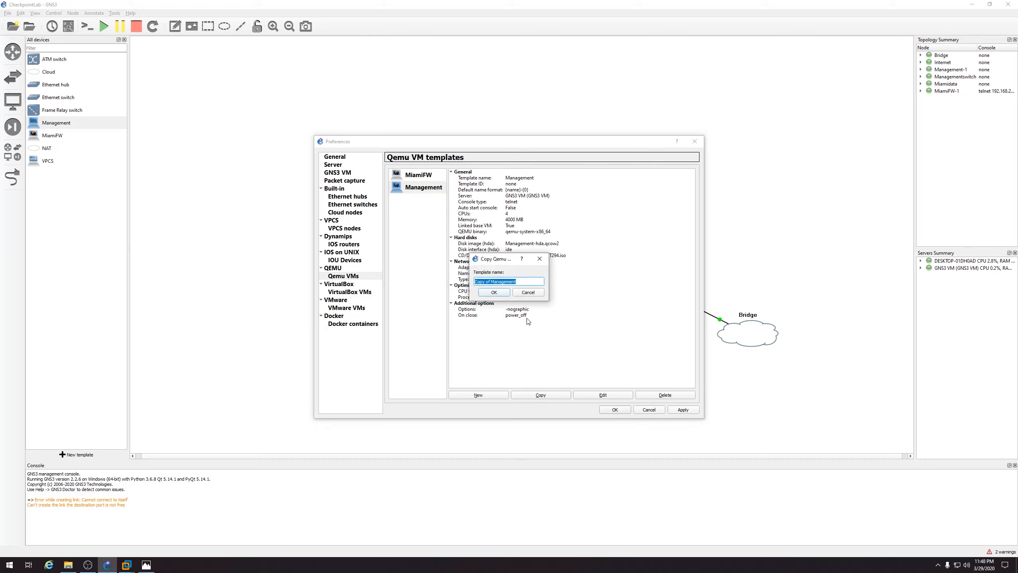
pyautogui.write('TampaFW')
pyautogui.click(495, 292)
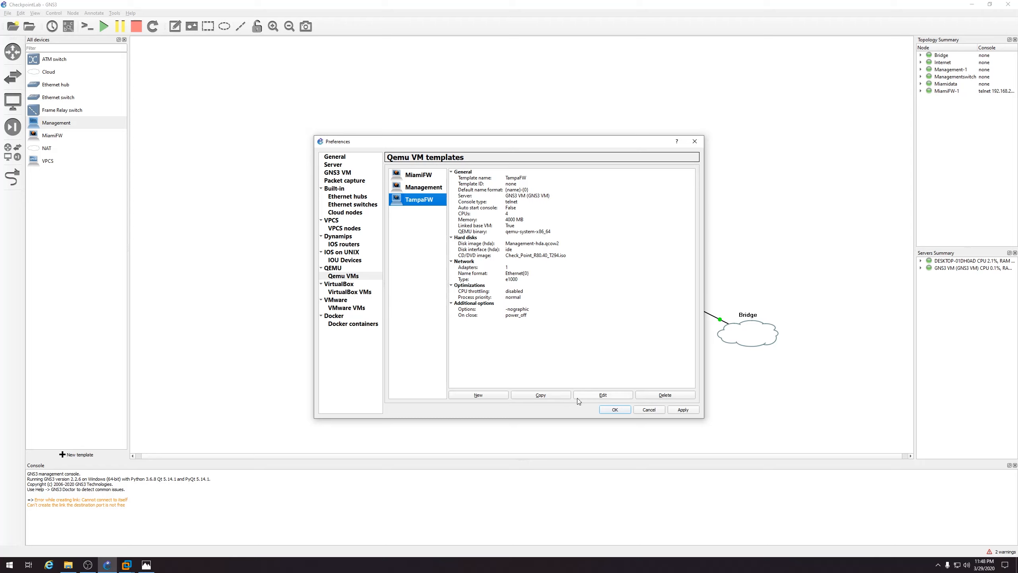
pyautogui.click(589, 397)
pyautogui.click(451, 200)
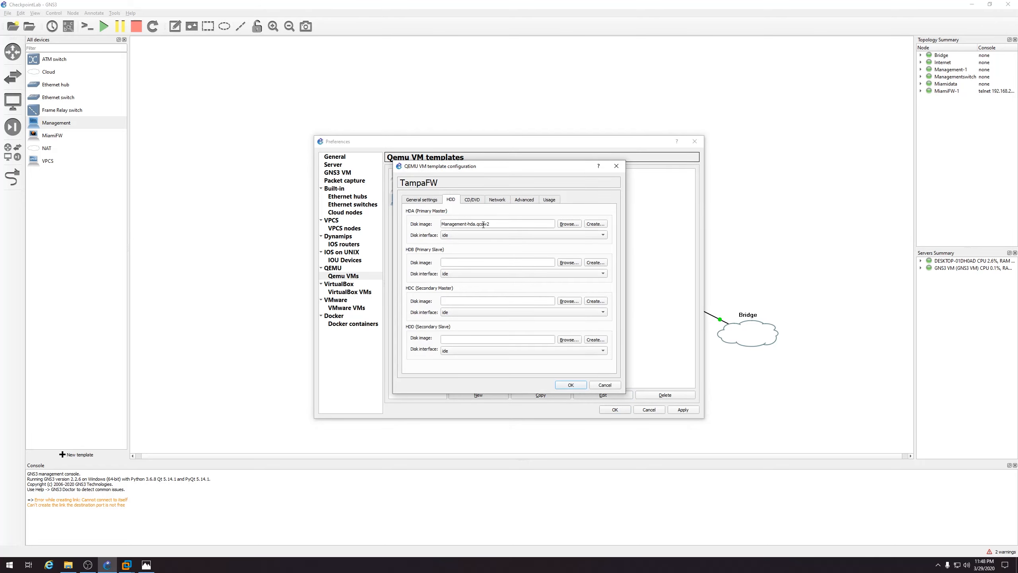
pyautogui.click(596, 224)
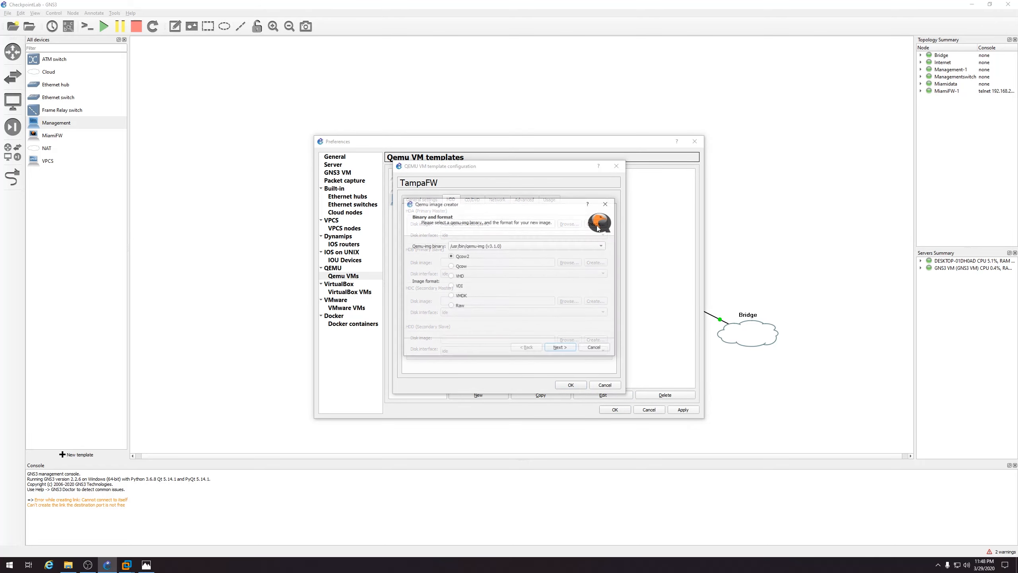
pyautogui.click(573, 352)
pyautogui.click(572, 349)
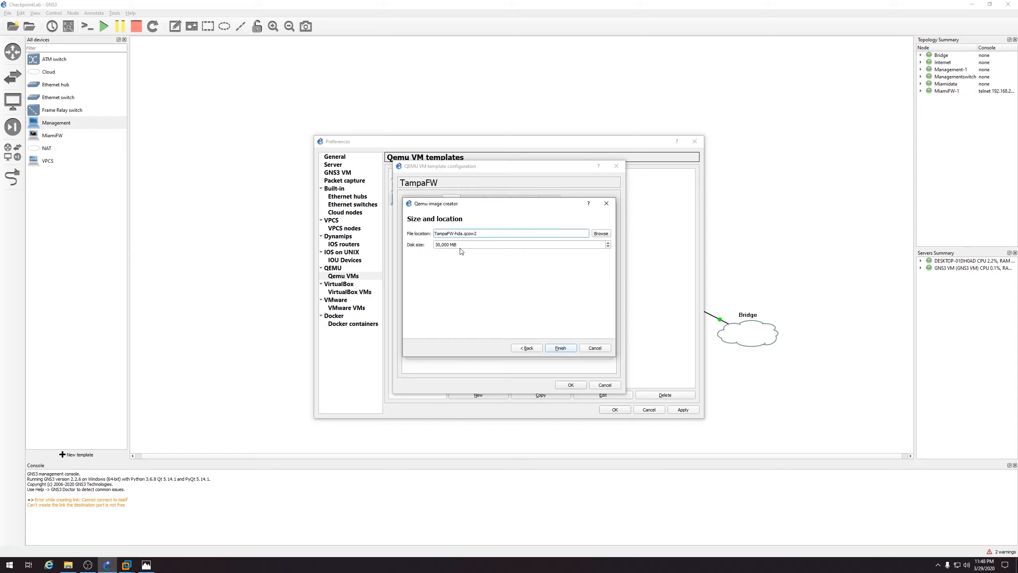
pyautogui.doubleClick(441, 243)
pyautogui.write('120')
pyautogui.click(560, 348)
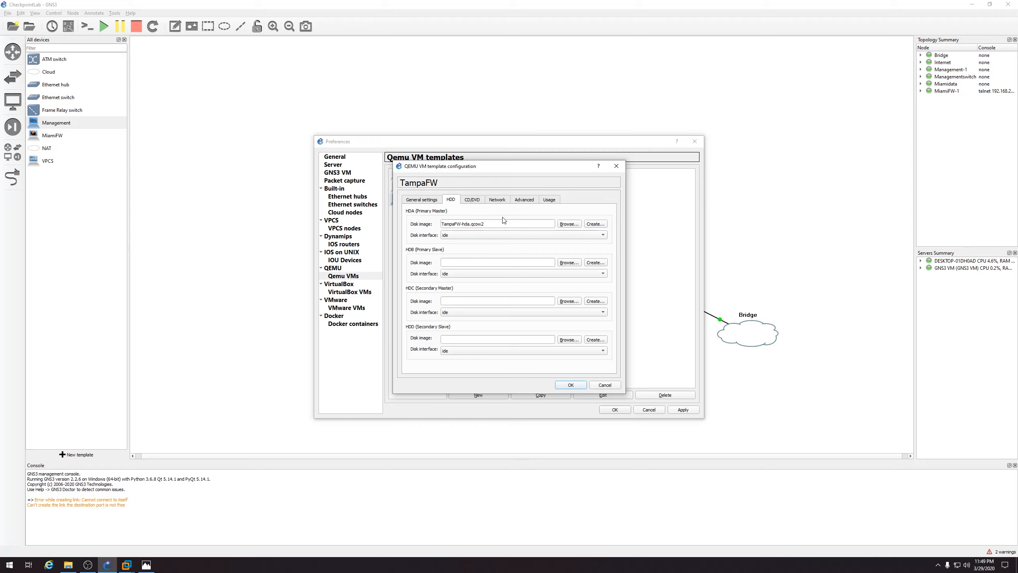
# Set TampaFW to 2 network adapters, apply the templates and close Preferences
pyautogui.click(498, 199)
pyautogui.click(610, 210)
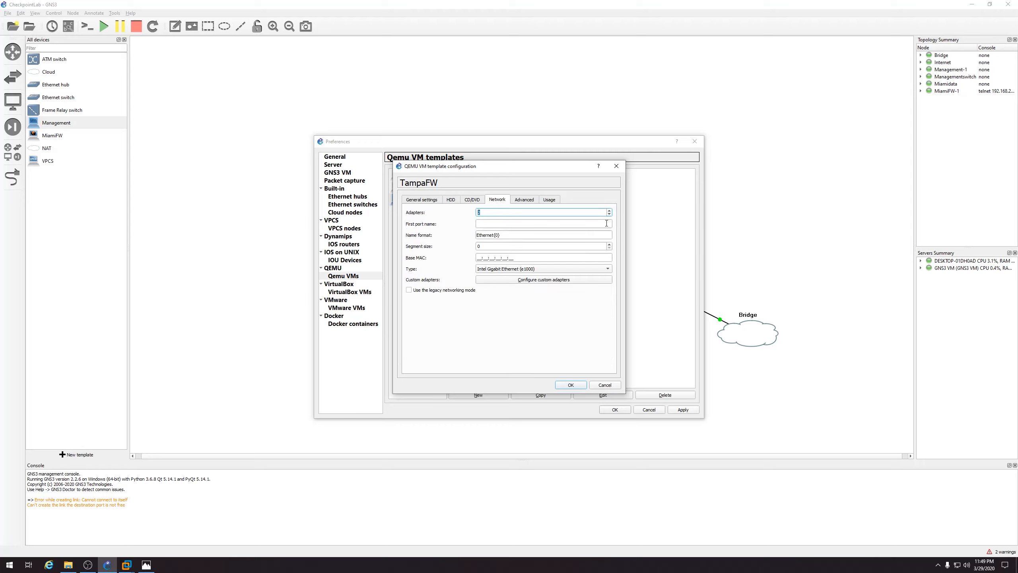
pyautogui.click(571, 385)
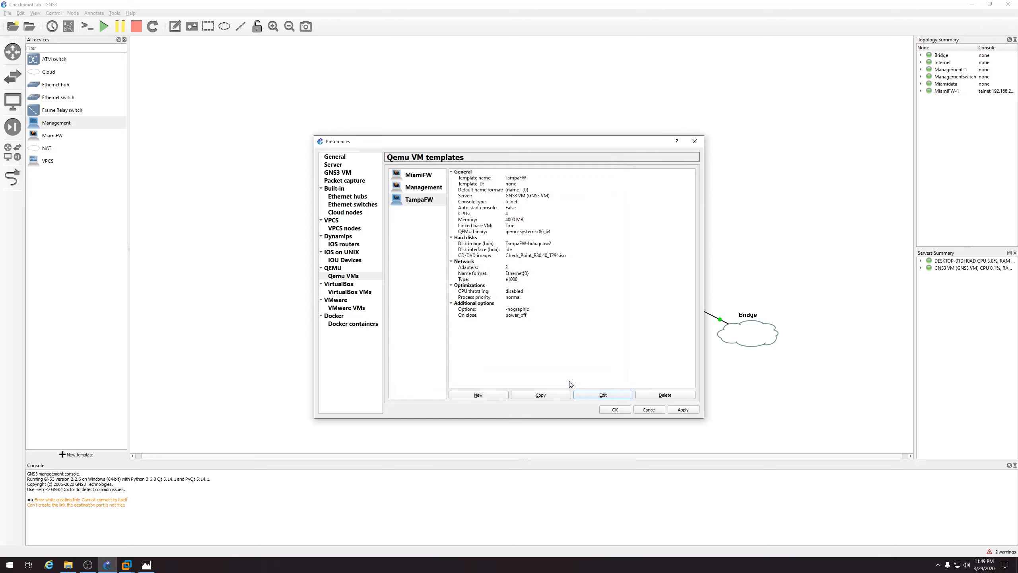
pyautogui.click(680, 411)
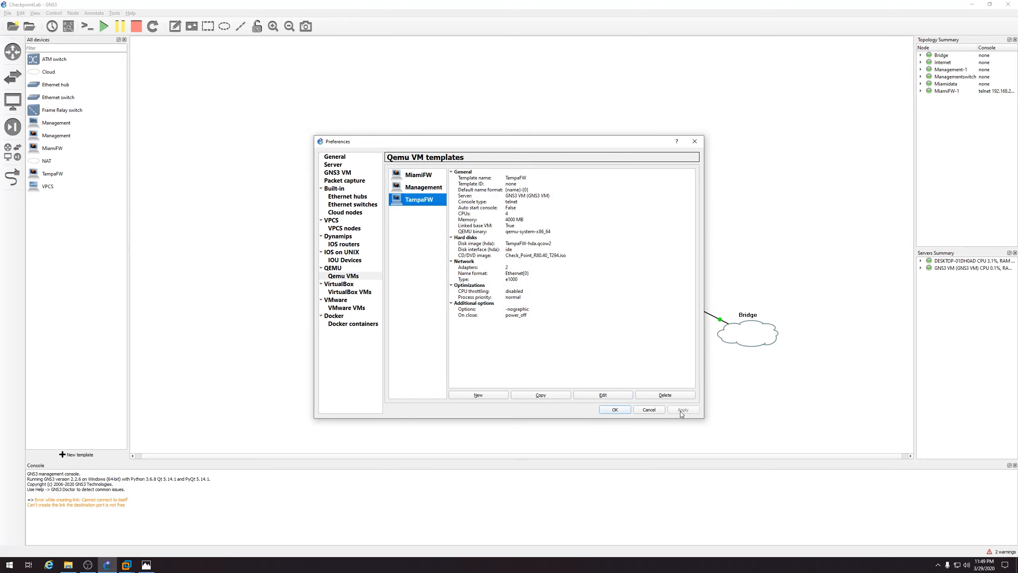
pyautogui.click(615, 410)
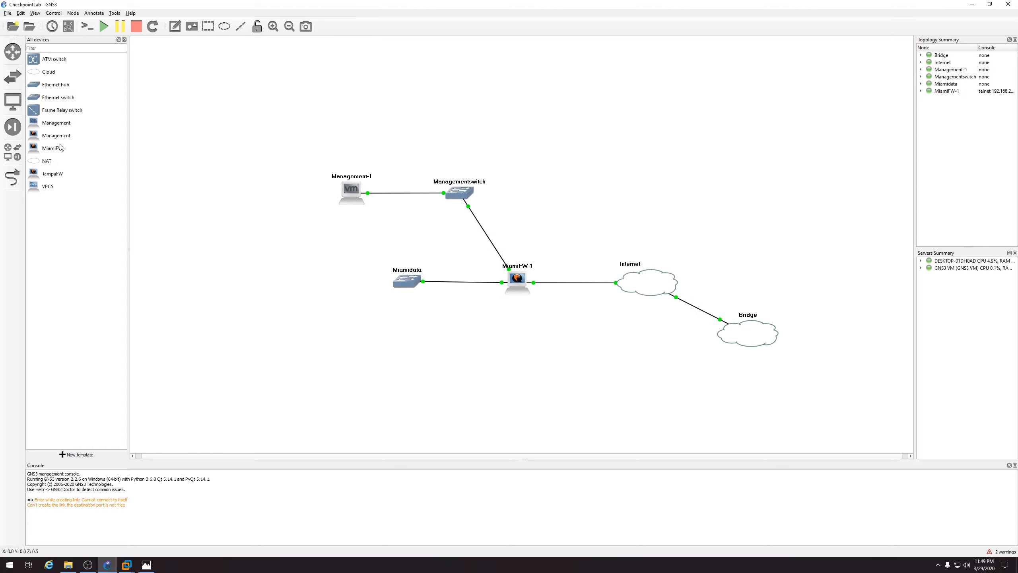
# Place a Management VM node on the canvas and rename it ManagementServer
pyautogui.moveTo(62, 136); pyautogui.dragTo(559, 191)
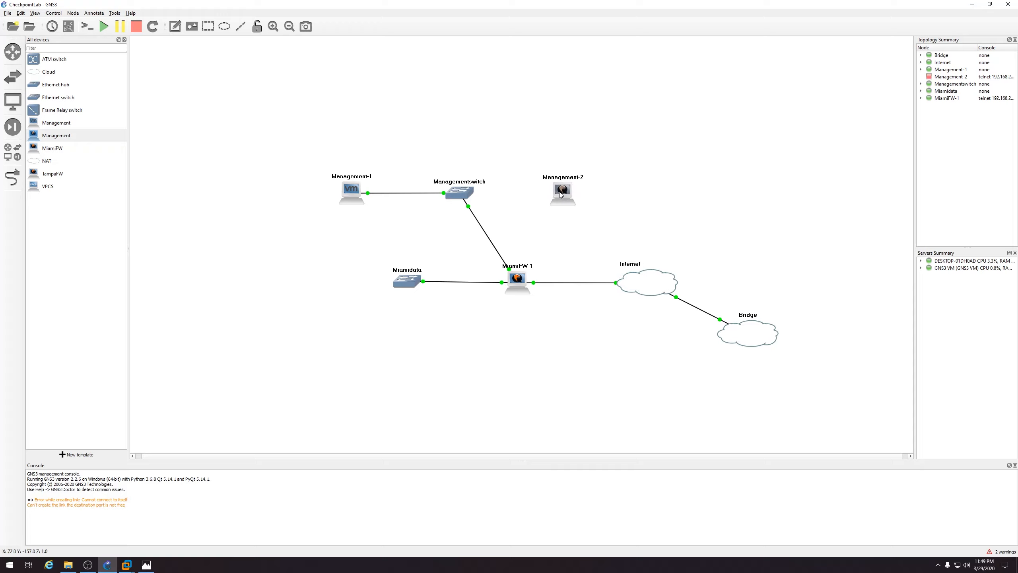
pyautogui.rightClick(559, 191)
pyautogui.click(590, 259)
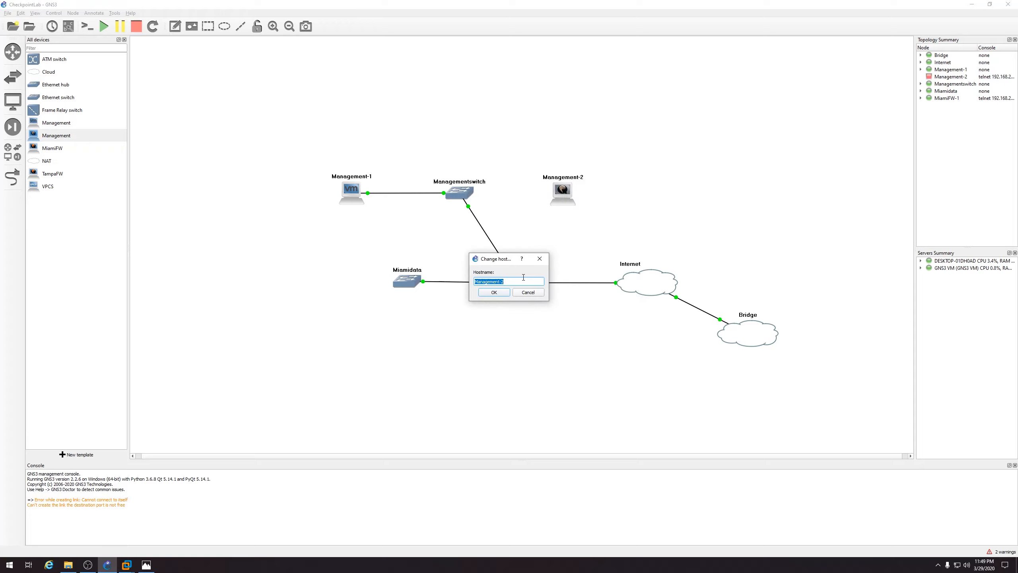
pyautogui.doubleClick(501, 281)
pyautogui.click(504, 294)
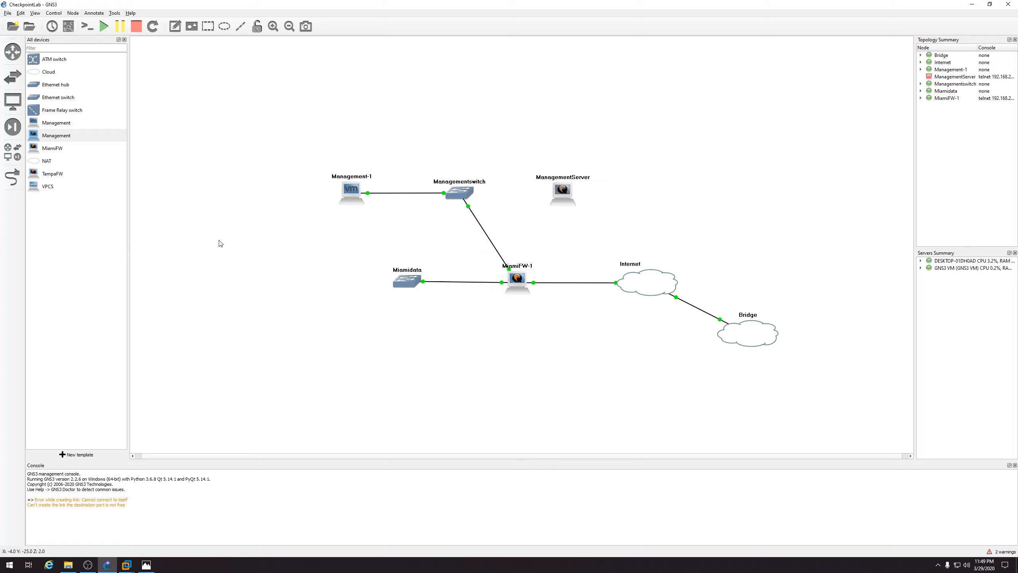
# Link ManagementServer to Managementswitch
pyautogui.click(13, 176)
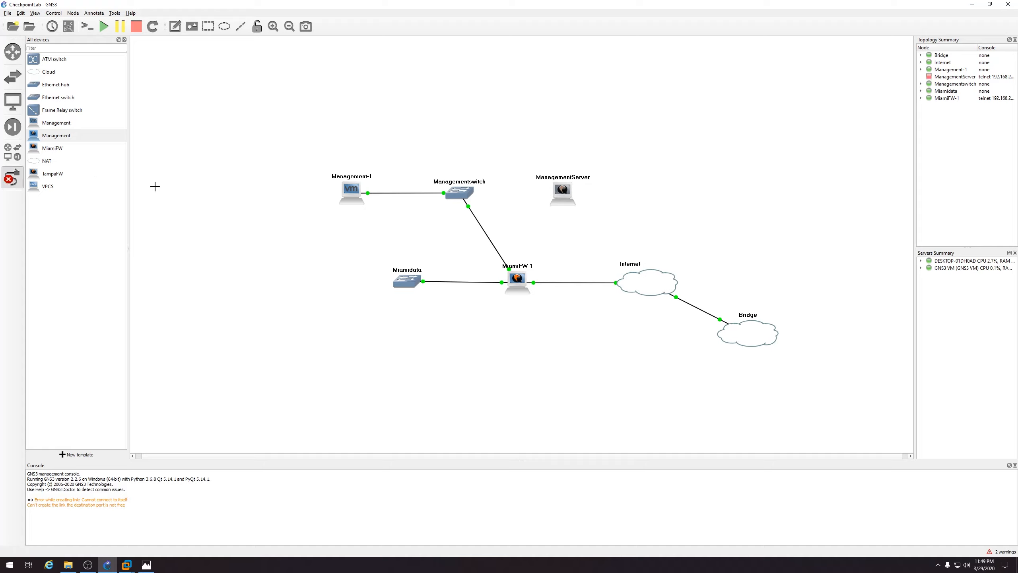
pyautogui.click(563, 192)
pyautogui.click(566, 195)
pyautogui.click(468, 188)
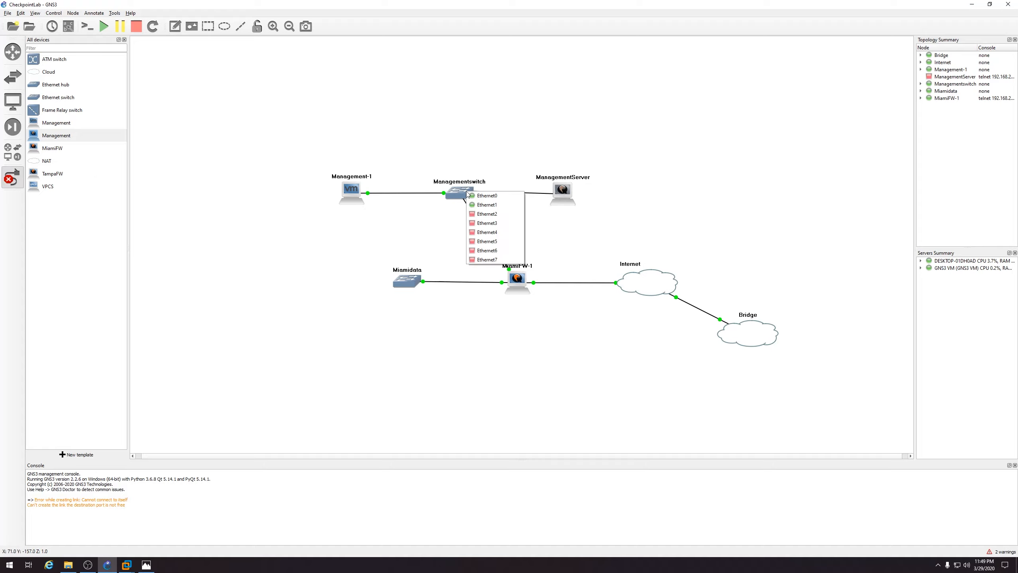
pyautogui.click(503, 207)
pyautogui.press('Escape')
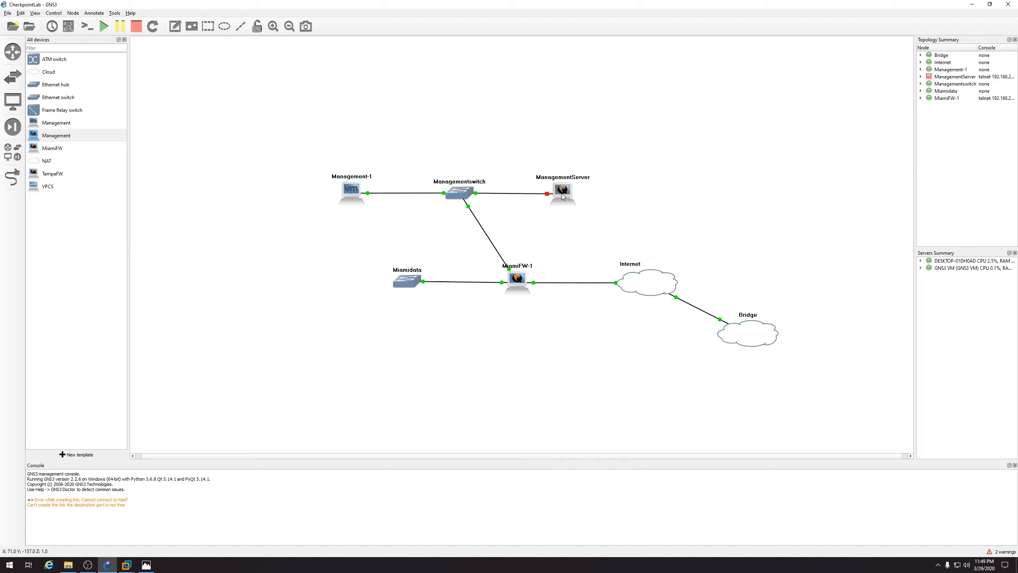
pyautogui.moveTo(563, 195); pyautogui.dragTo(554, 194)
# Start the ManagementServer VM and open its console
pyautogui.doubleClick(554, 194)
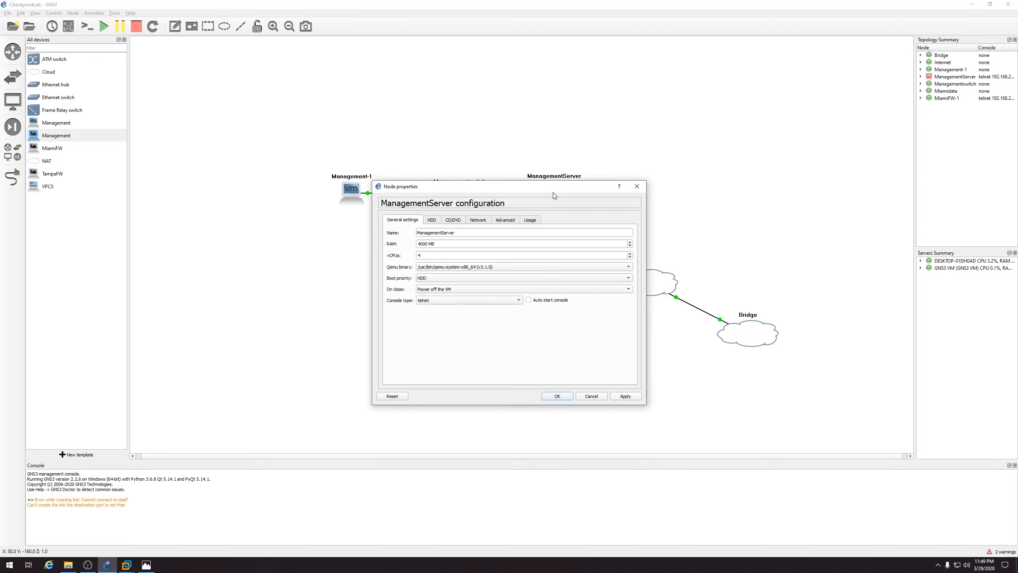
pyautogui.click(637, 186)
pyautogui.rightClick(554, 192)
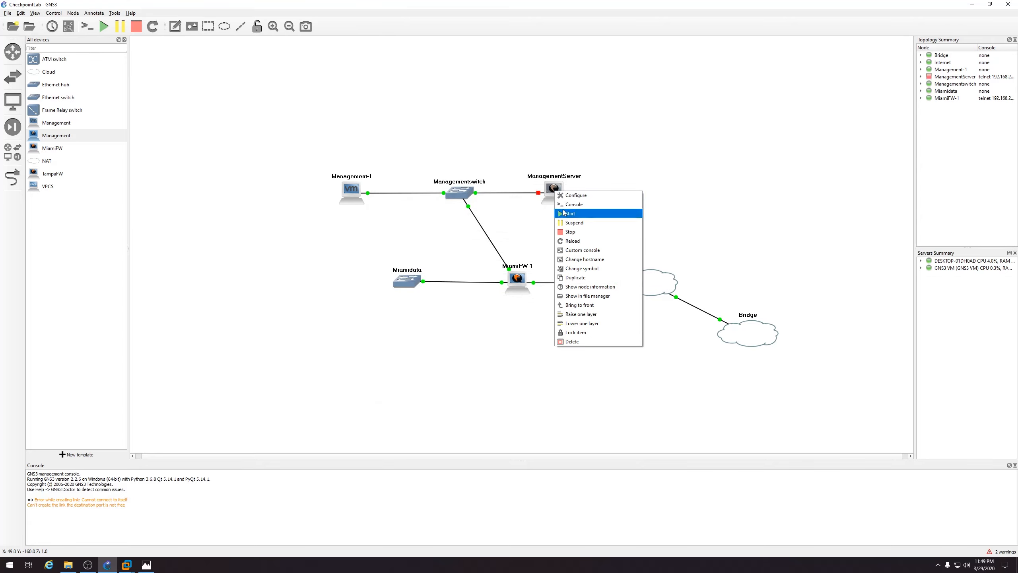
pyautogui.click(564, 213)
pyautogui.rightClick(553, 192)
pyautogui.click(561, 204)
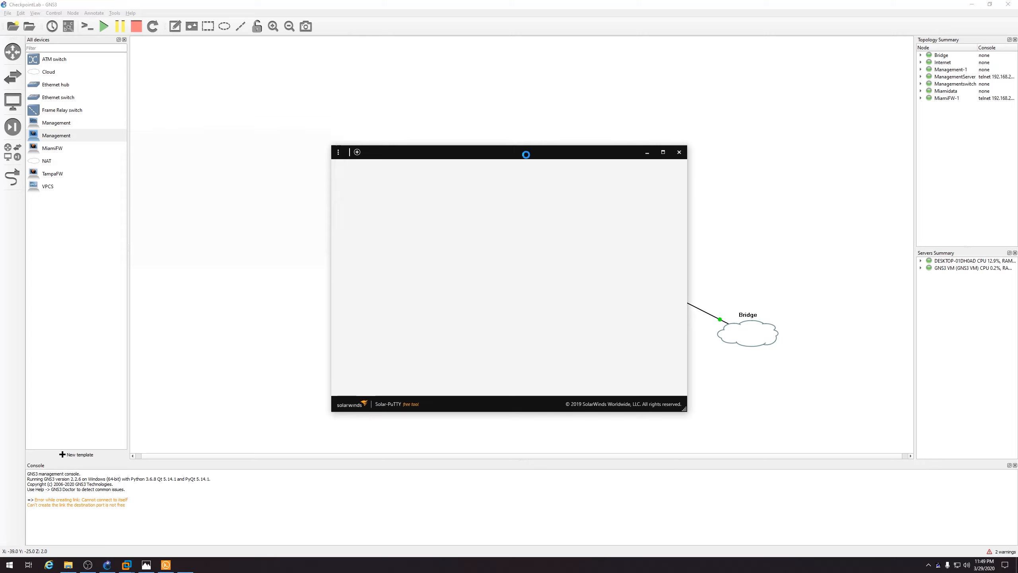
# Choose Install Gaia on this system in the console, then place a TampaFW node
pyautogui.moveTo(524, 157); pyautogui.dragTo(364, 130)
pyautogui.press('Up')
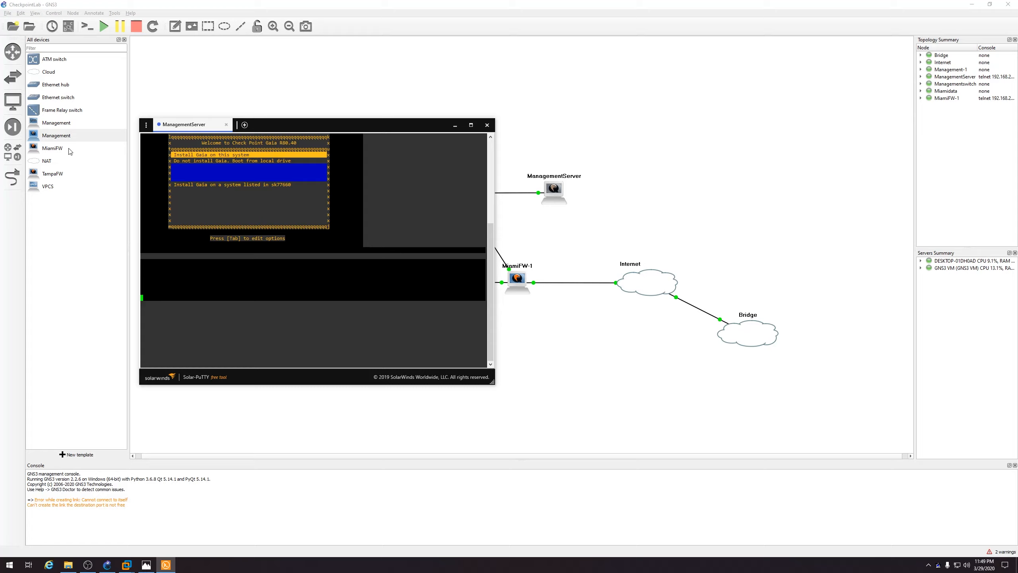
pyautogui.press('Return')
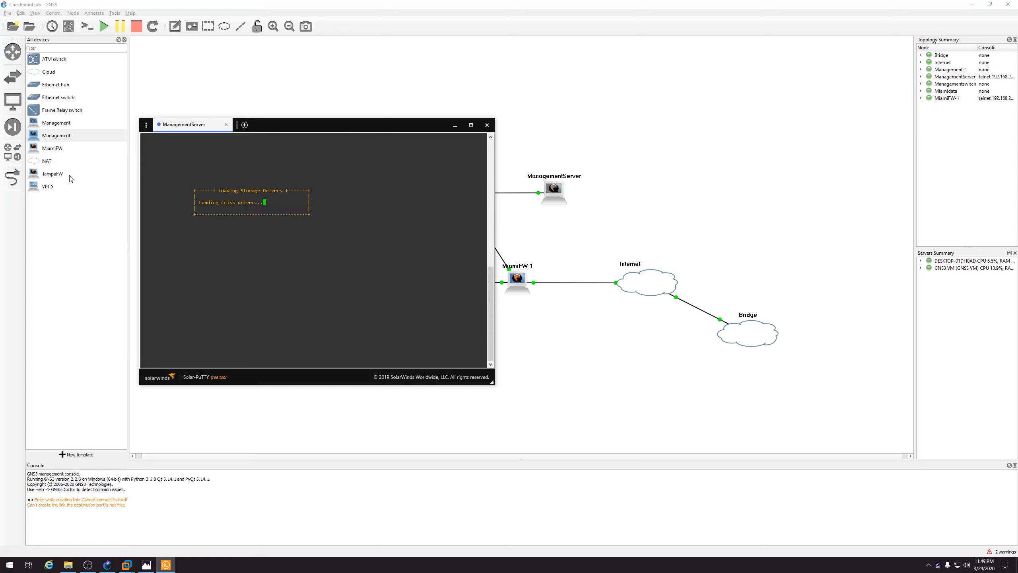
pyautogui.moveTo(66, 175); pyautogui.dragTo(741, 189)
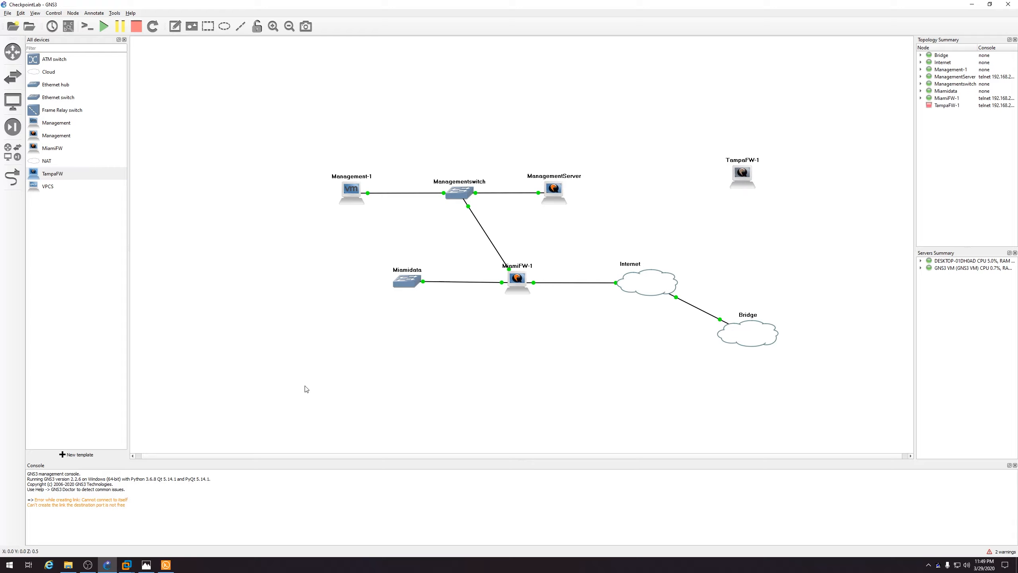
# Check the reference diagram for TampaFW-1's connection, abandoning a first link attempt
pyautogui.moveTo(744, 178); pyautogui.dragTo(743, 179)
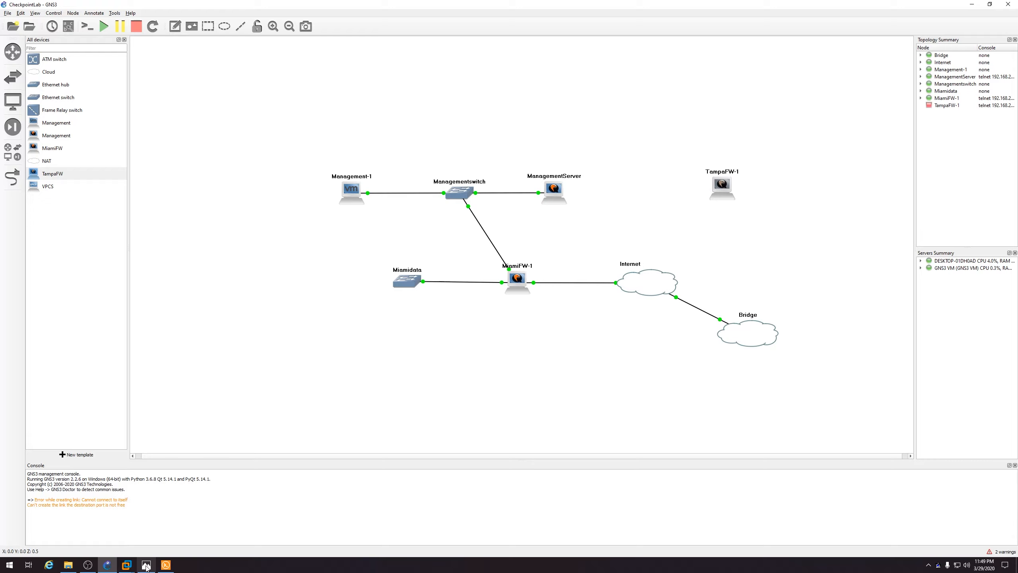
pyautogui.click(146, 564)
pyautogui.click(147, 565)
pyautogui.click(14, 178)
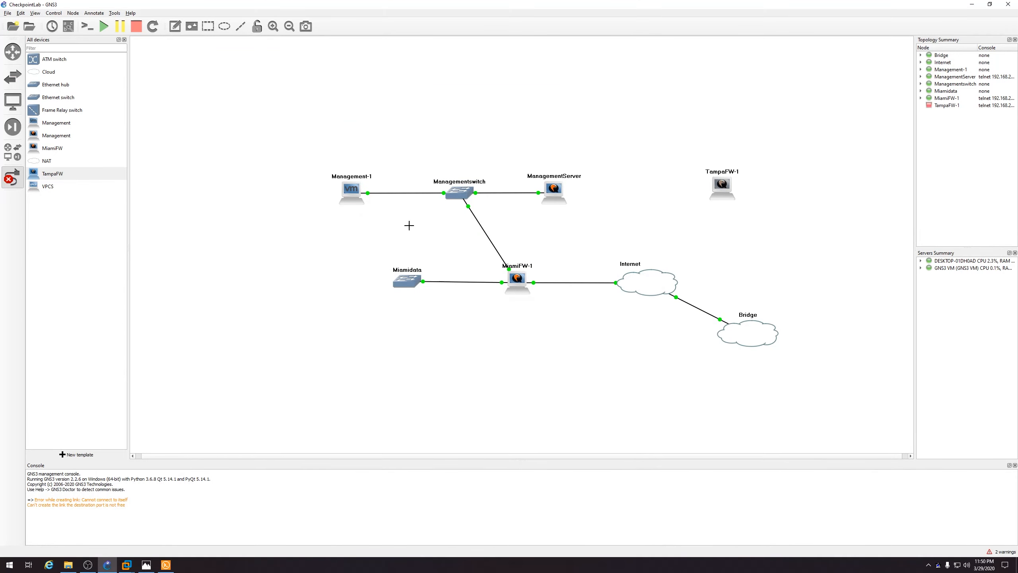
pyautogui.click(719, 195)
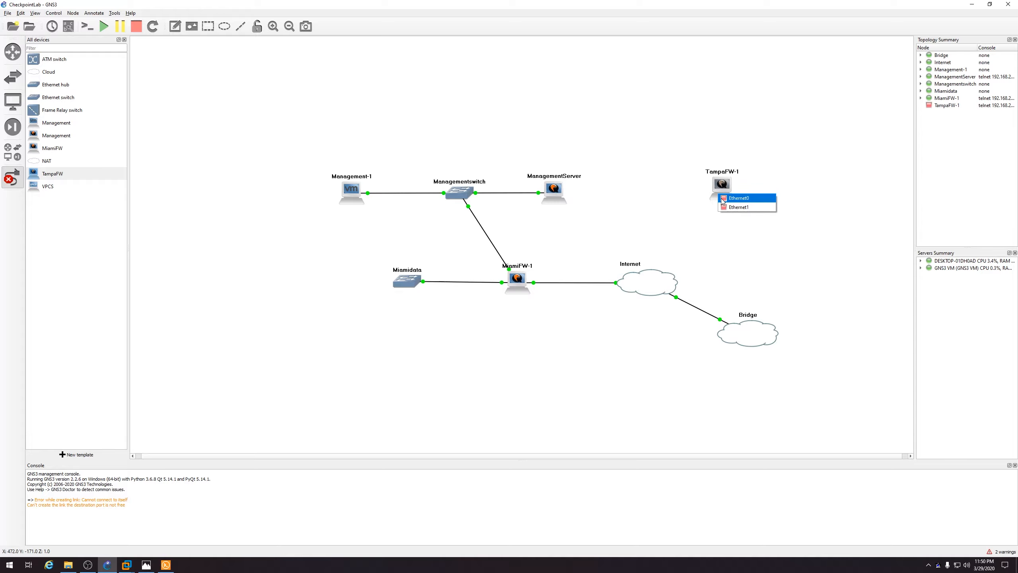
pyautogui.press('Escape')
pyautogui.click(146, 565)
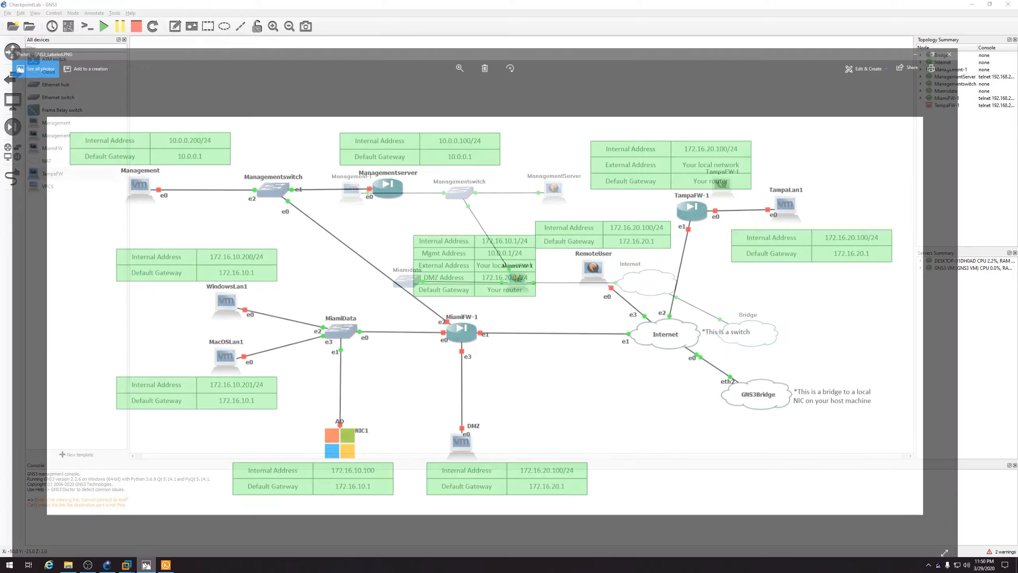
pyautogui.click(146, 565)
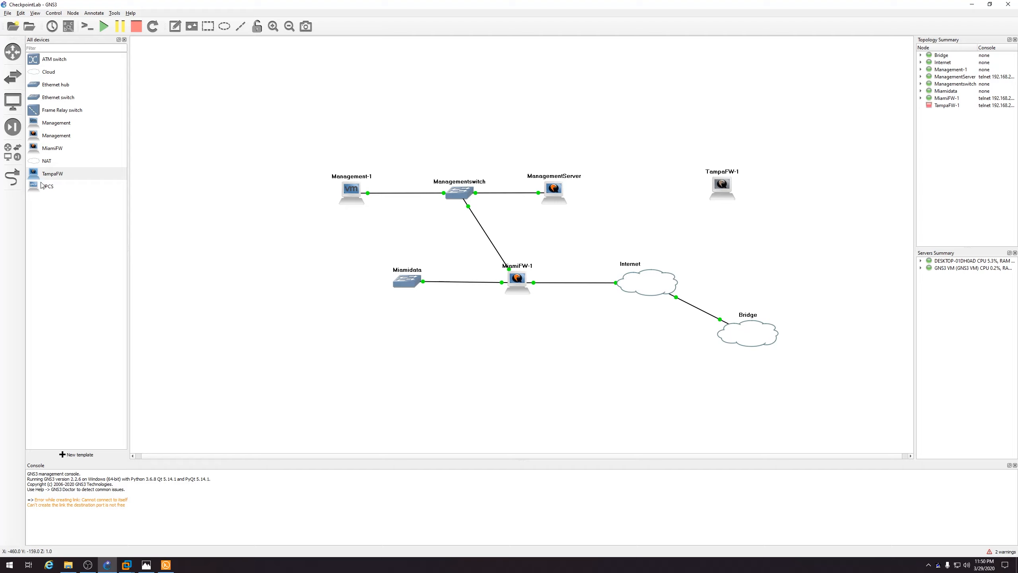
# Link TampaFW-1's Ethernet1 to the Internet cloud's Ethernet2
pyautogui.click(12, 177)
pyautogui.click(724, 194)
pyautogui.click(731, 206)
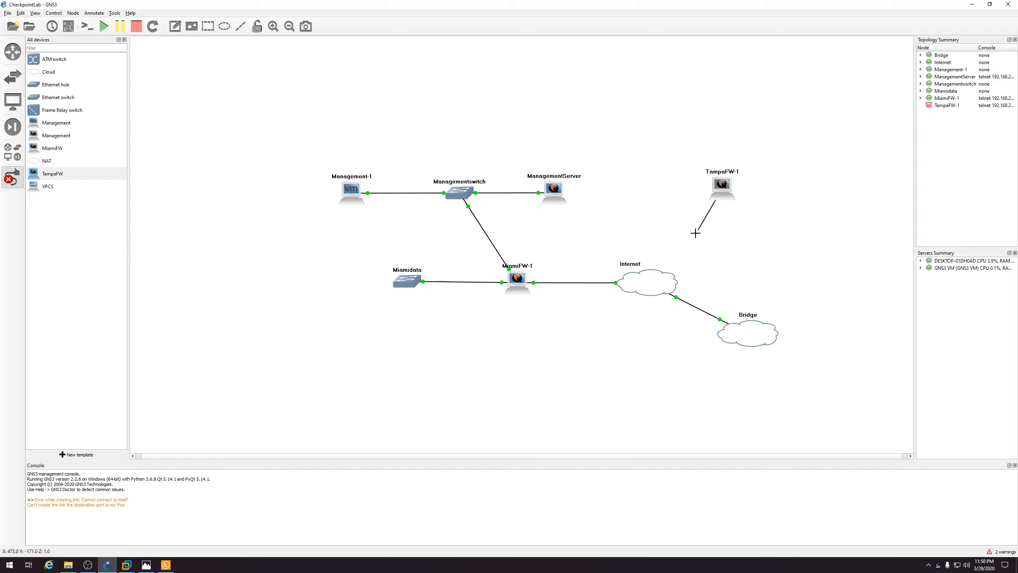
pyautogui.click(659, 277)
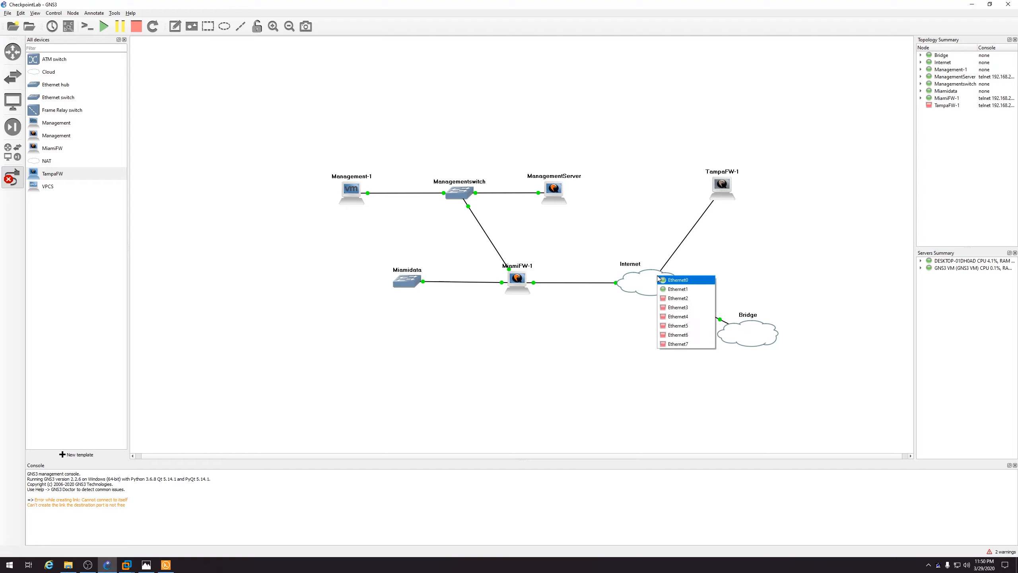
pyautogui.click(670, 298)
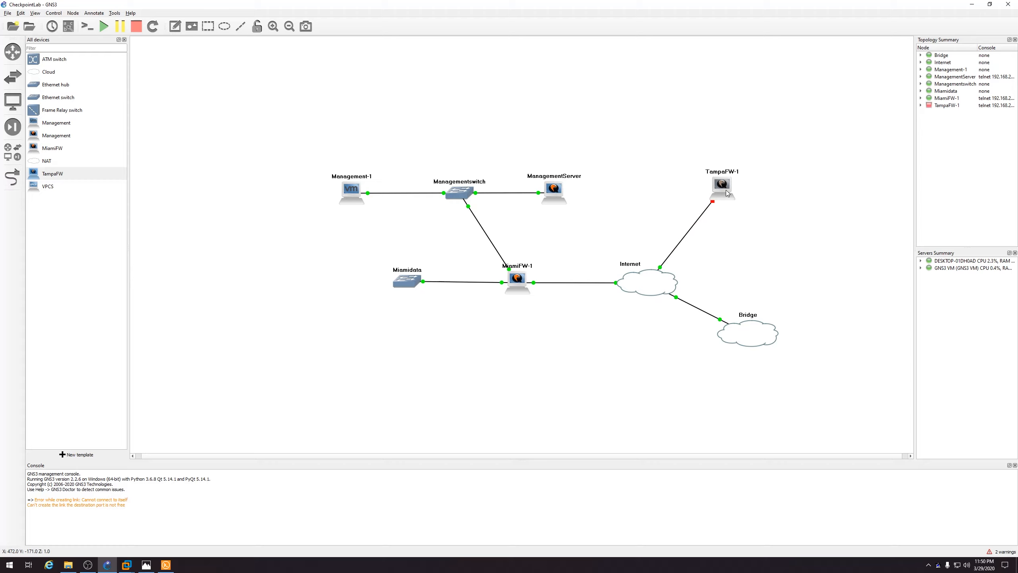
# Start the TampaFW-1 node and open a console session to it
pyautogui.doubleClick(722, 186)
pyautogui.press('Escape')
pyautogui.rightClick(727, 193)
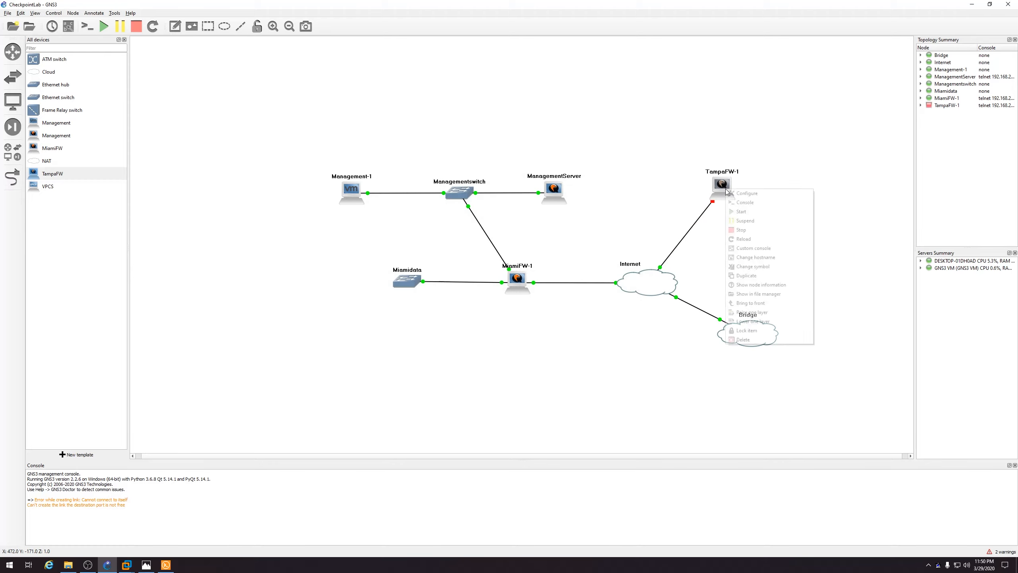
pyautogui.click(731, 211)
pyautogui.rightClick(722, 188)
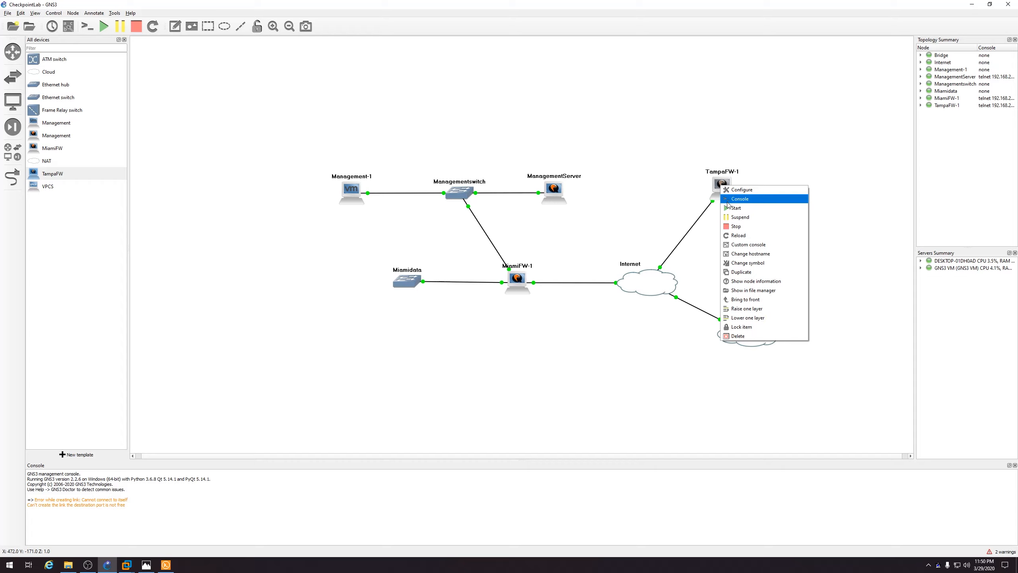
pyautogui.click(727, 201)
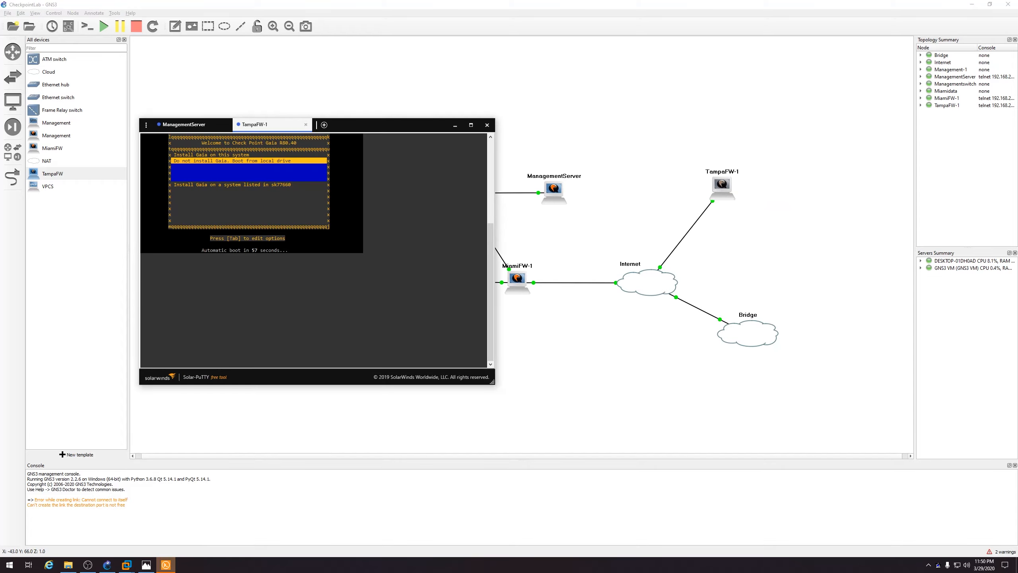
# Choose 'Install Gaia on this system' to launch TampaFW-1's Gaia R80.40 installer
pyautogui.moveTo(428, 127); pyautogui.dragTo(398, 106)
pyautogui.press('Up')
pyautogui.moveTo(400, 117); pyautogui.dragTo(527, 118)
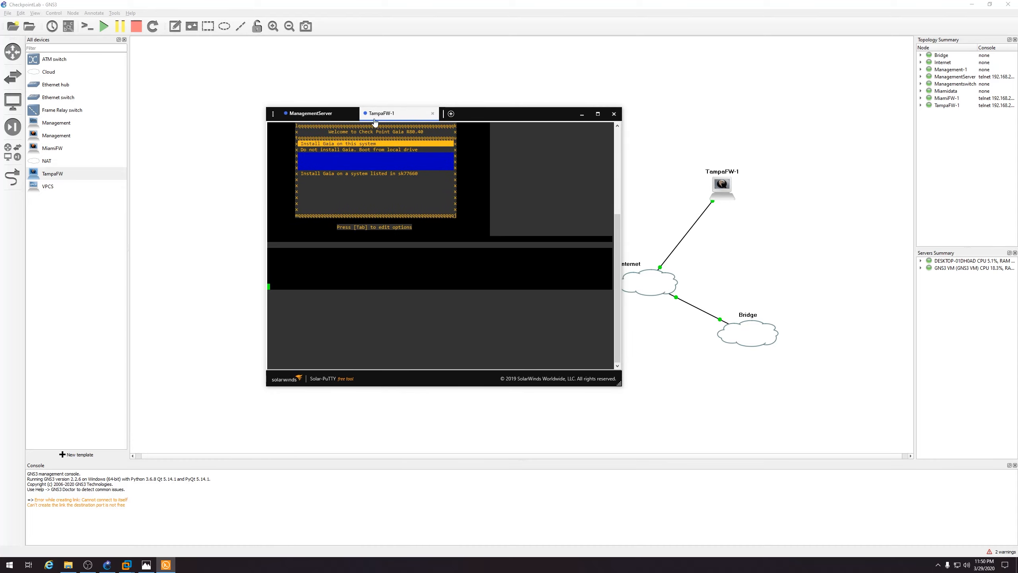
pyautogui.press('Return')
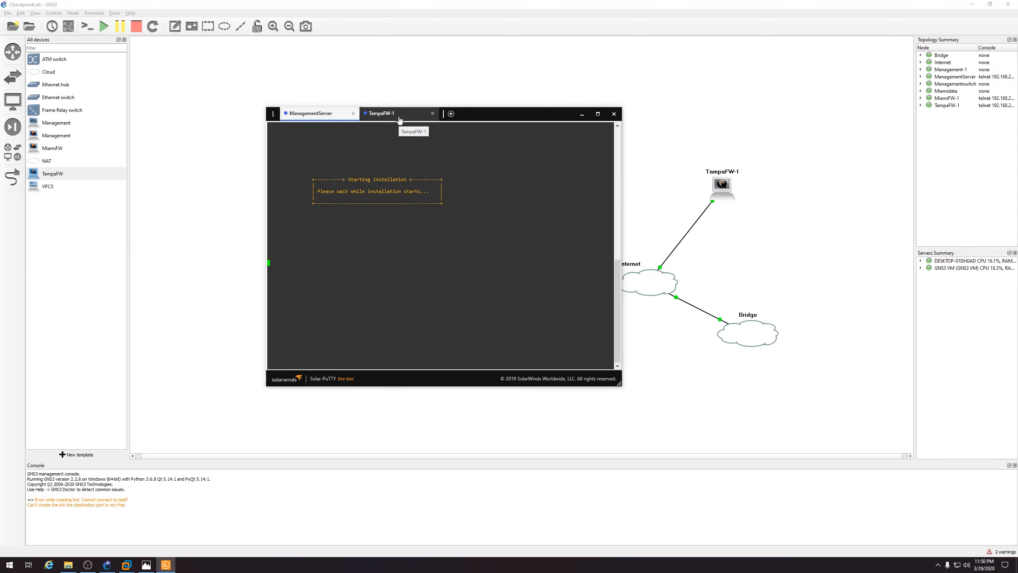
pyautogui.moveTo(401, 111); pyautogui.dragTo(537, 133)
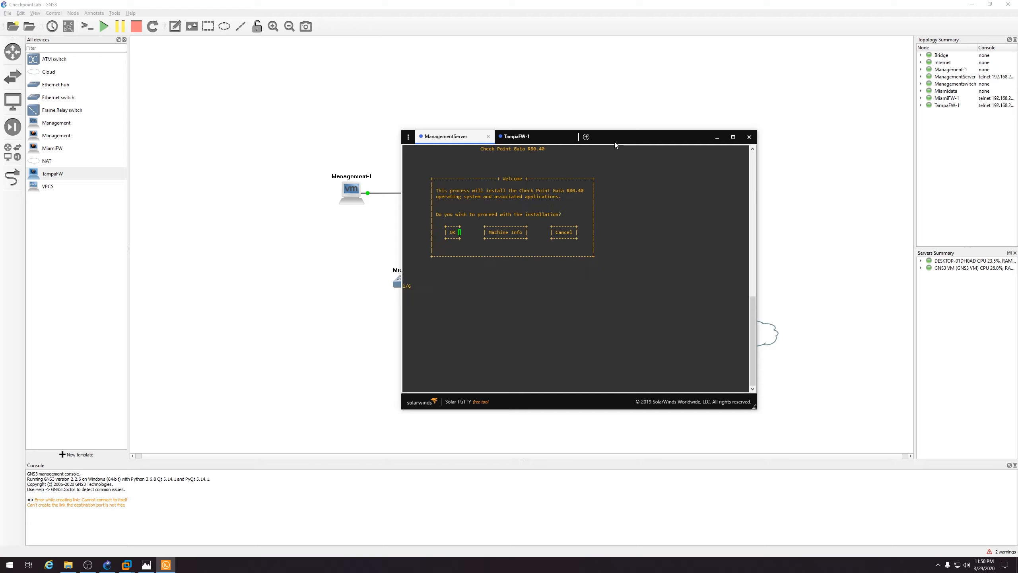
# On ManagementServer, pass the welcome screen, accept default partitions and set the admin password
pyautogui.moveTo(615, 141); pyautogui.dragTo(609, 140)
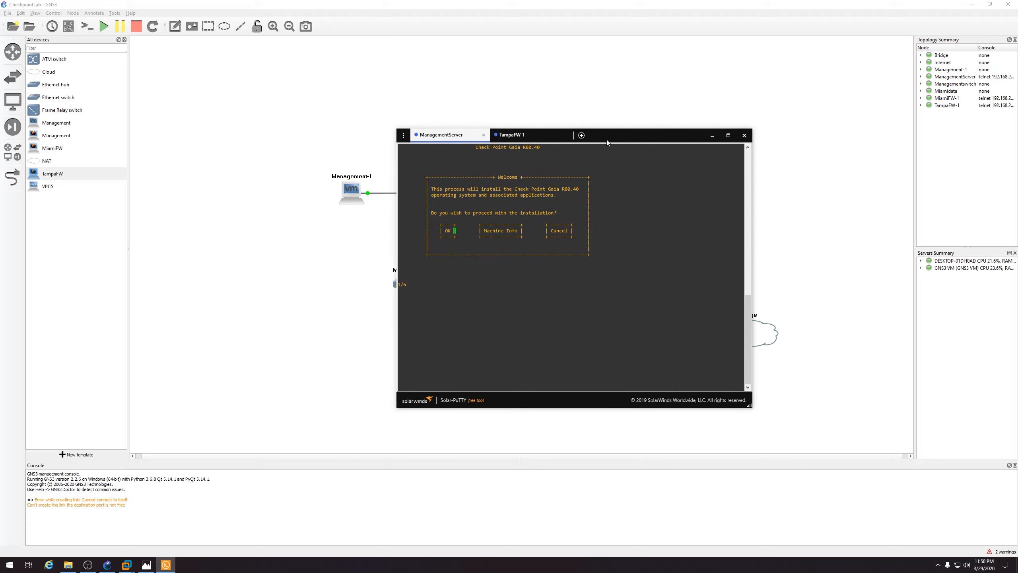
pyautogui.press('Return')
pyautogui.press('Return')
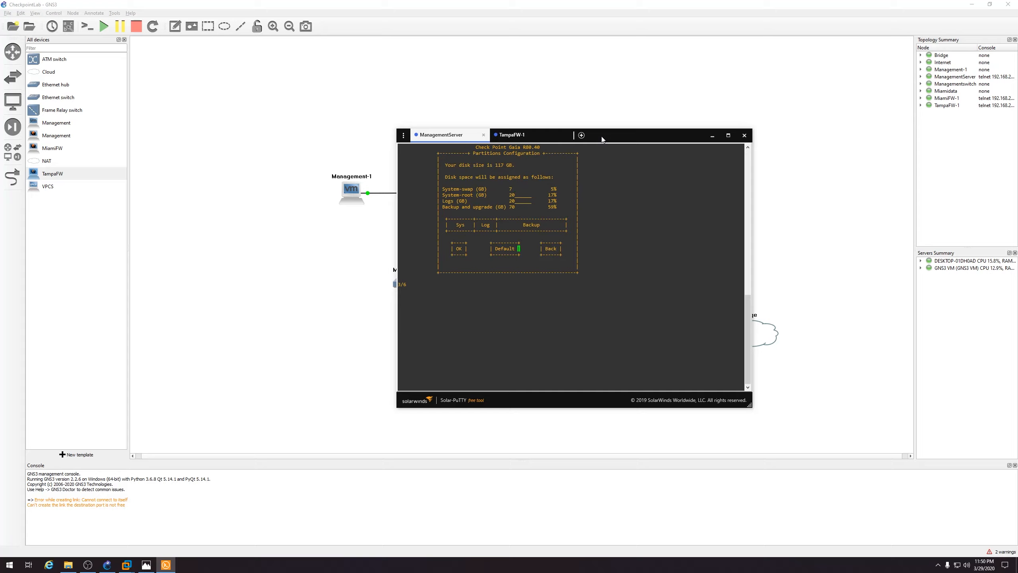
pyautogui.press('Return')
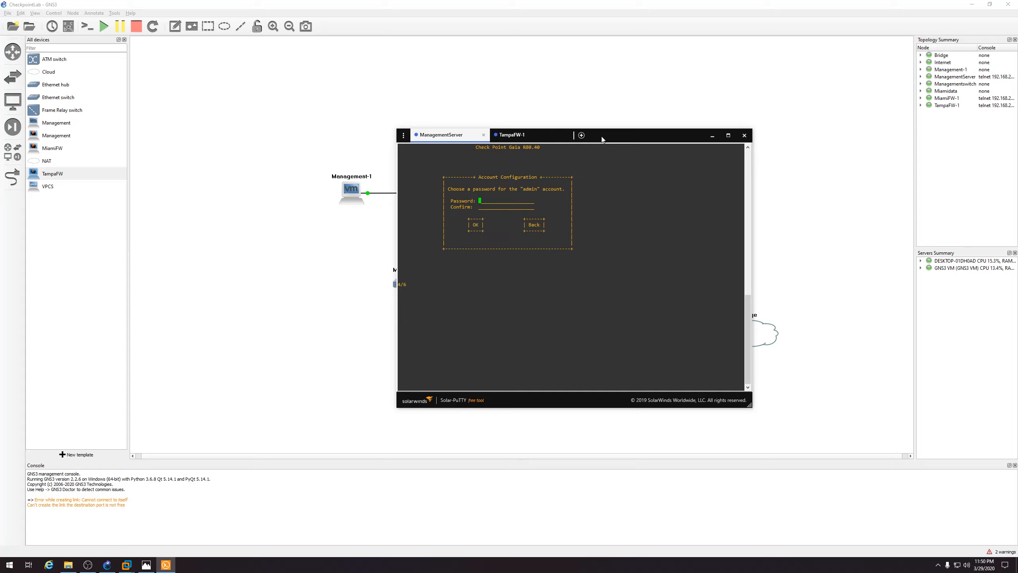
pyautogui.write('************')
pyautogui.press('Return')
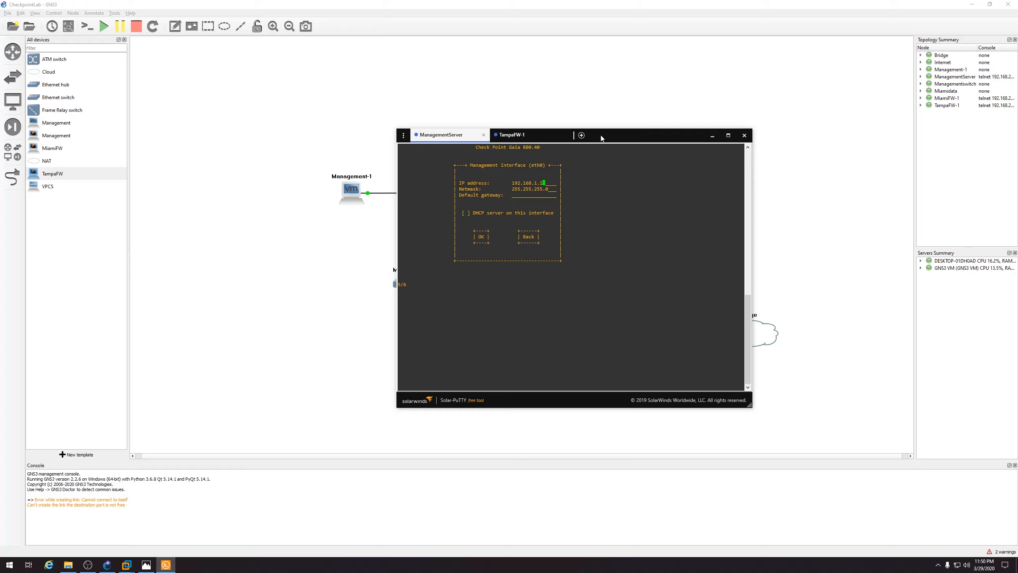
# Set management address 10.0.0.100 with gateway 10.0.0.1 and confirm the disk format
pyautogui.moveTo(601, 138); pyautogui.dragTo(622, 175)
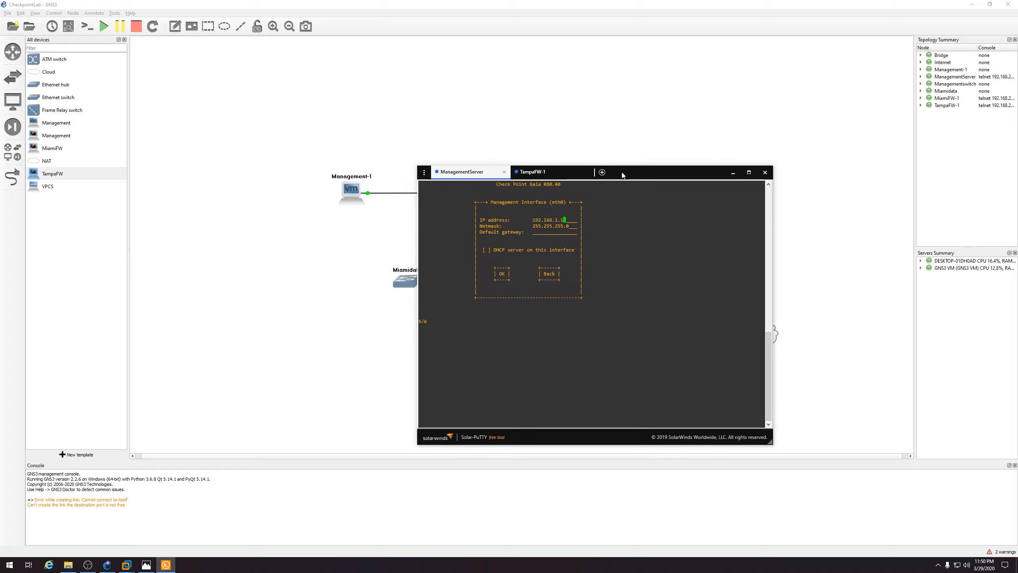
pyautogui.press('BackSpace')
pyautogui.press('BackSpace')
pyautogui.press('BackSpace')
pyautogui.press('BackSpace')
pyautogui.press('BackSpace')
pyautogui.press('BackSpace')
pyautogui.press('BackSpace')
pyautogui.press('BackSpace')
pyautogui.press('BackSpace')
pyautogui.press('BackSpace')
pyautogui.press('BackSpace')
pyautogui.click(147, 566)
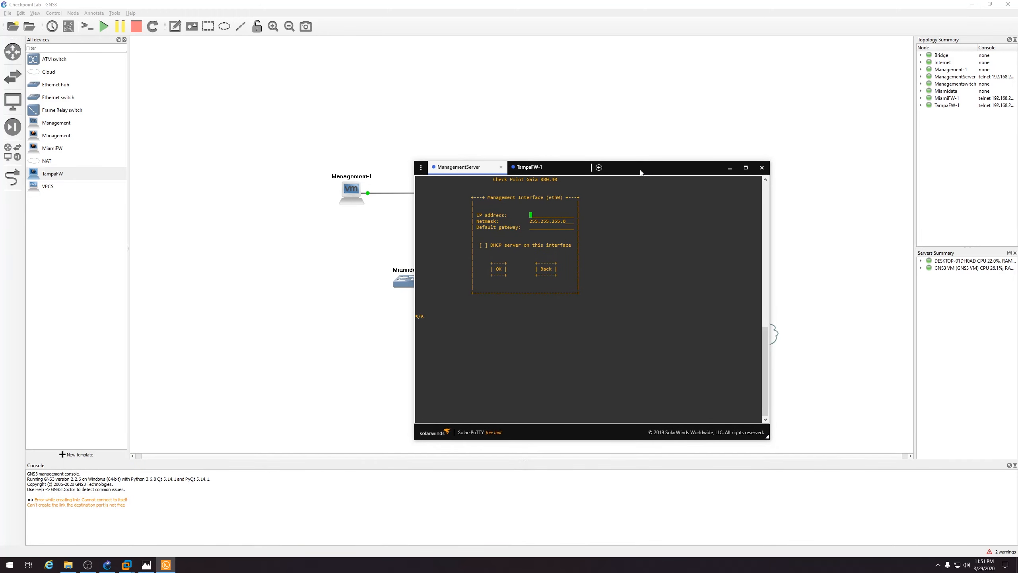
pyautogui.write('10.0.0.100')
pyautogui.press('Tab')
pyautogui.write('10.0.0.254')
pyautogui.press('BackSpace')
pyautogui.press('BackSpace')
pyautogui.press('Tab')
pyautogui.press('Return')
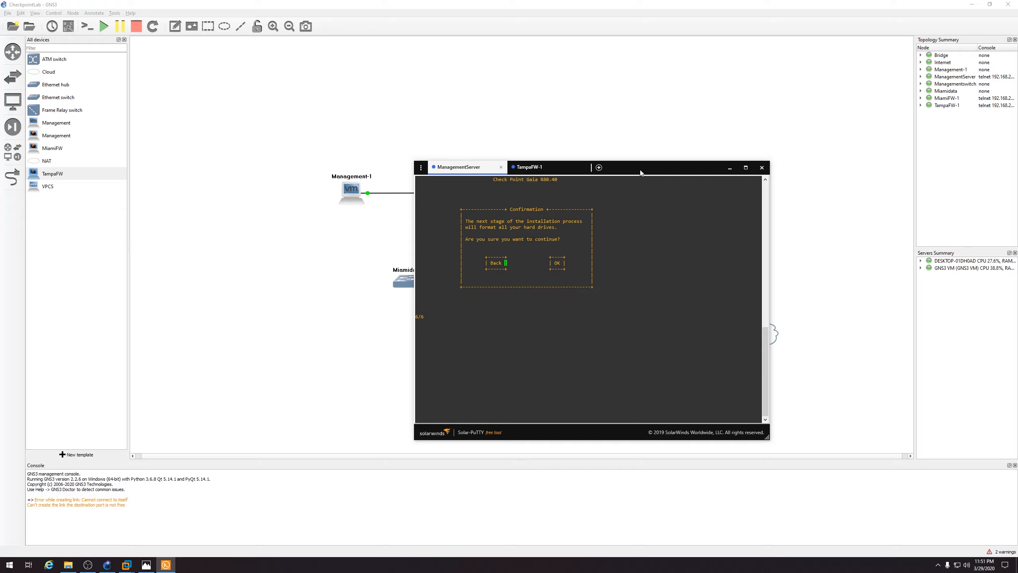
pyautogui.press('Return')
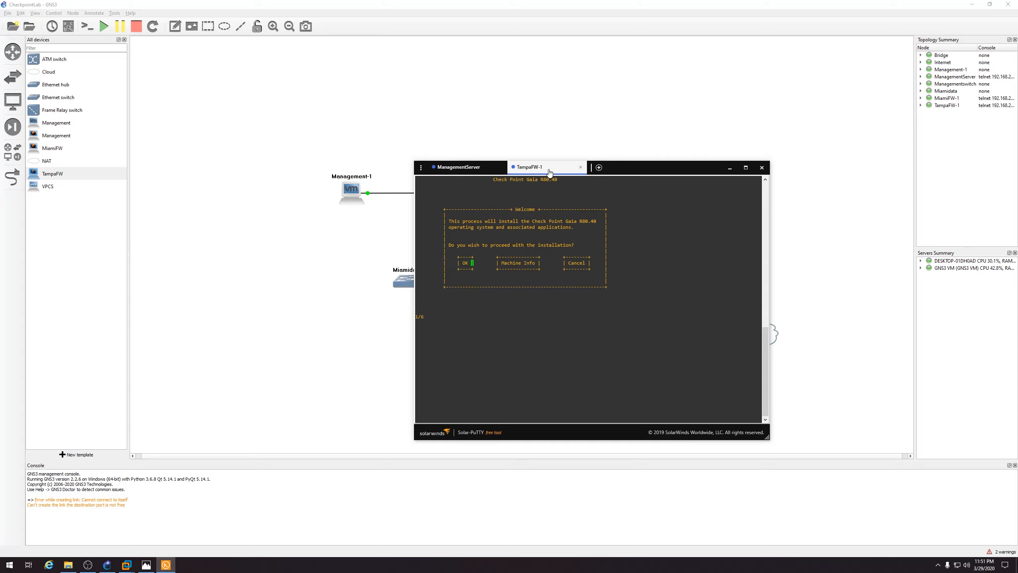
# Accept TampaFW-1's default partition configuration
pyautogui.moveTo(620, 166); pyautogui.dragTo(623, 157)
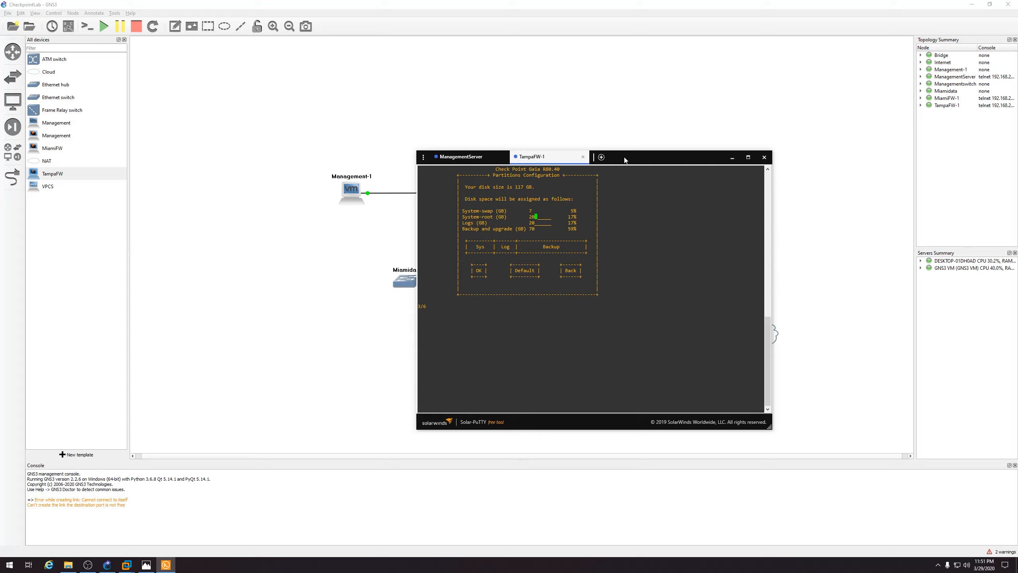
pyautogui.press('Right')
pyautogui.press('Left')
pyautogui.press('Return')
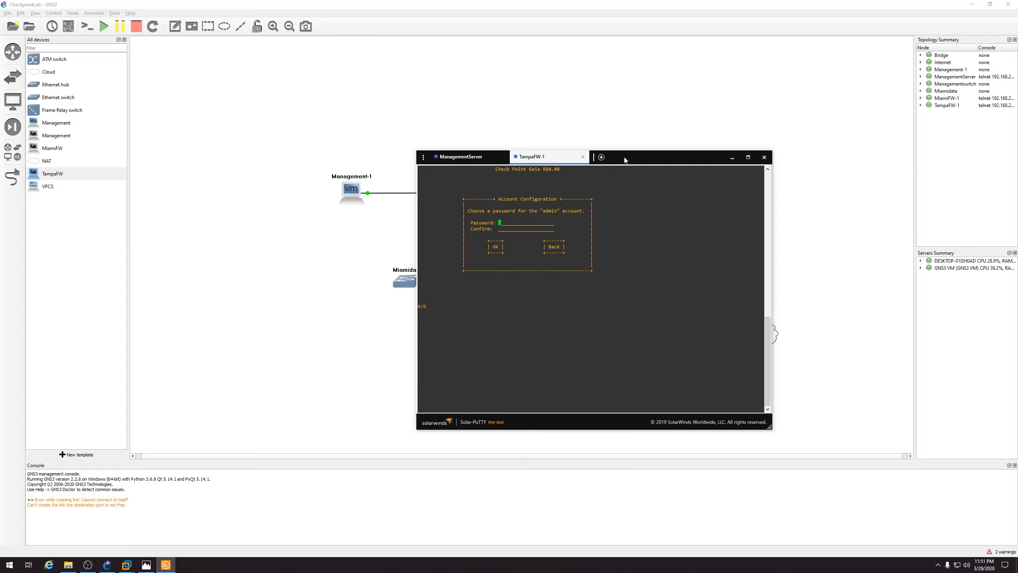
# Set and confirm the TampaFW-1 admin password, then choose eth0 as management port
pyautogui.write('******')
pyautogui.press('Tab')
pyautogui.write('******')
pyautogui.press('Tab')
pyautogui.press('Return')
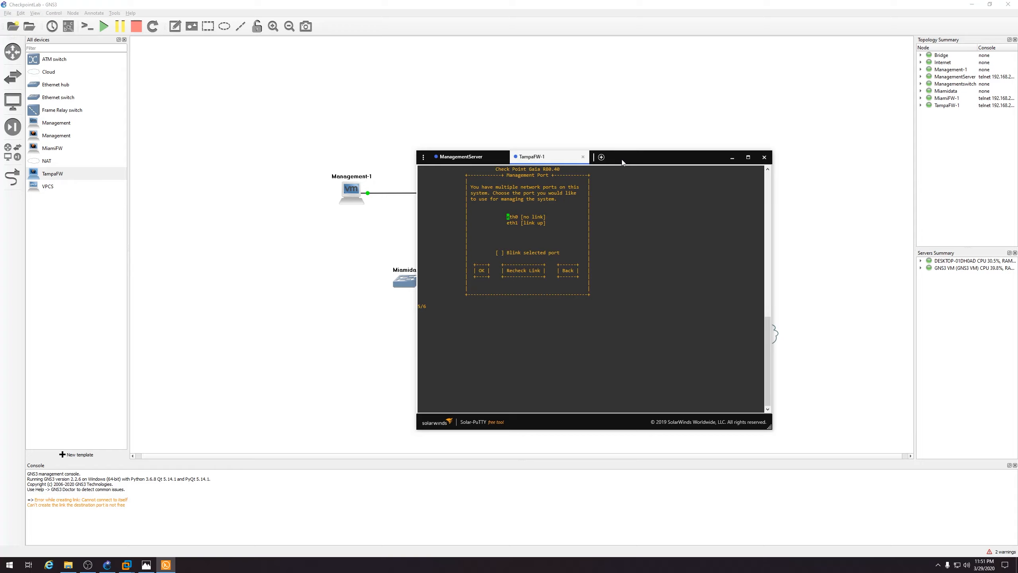
pyautogui.press('Return')
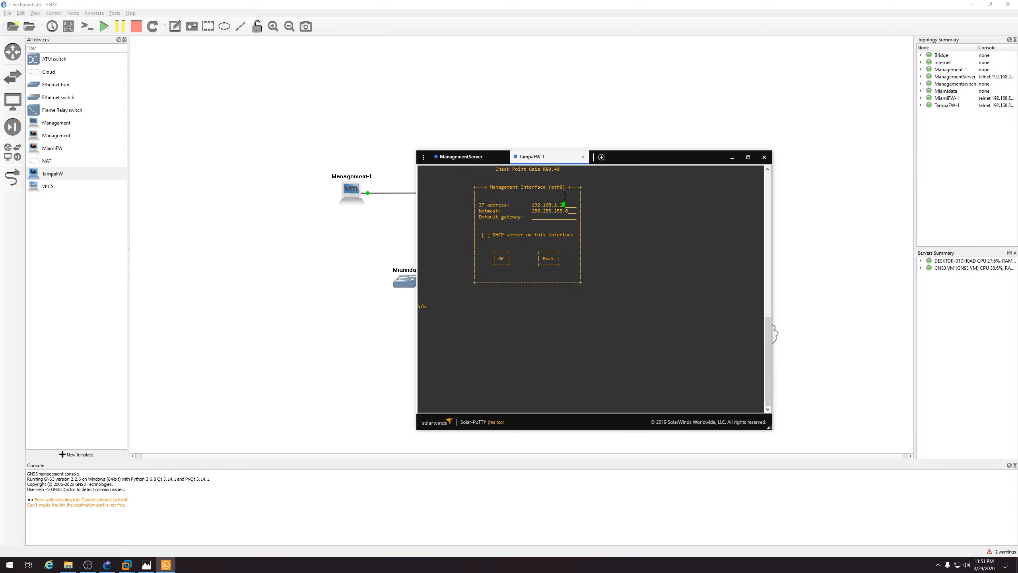
# Checking the topology diagram, set TampaFW-1's eth0 address to 172.16.20.100 and adjust the gateway
pyautogui.click(146, 566)
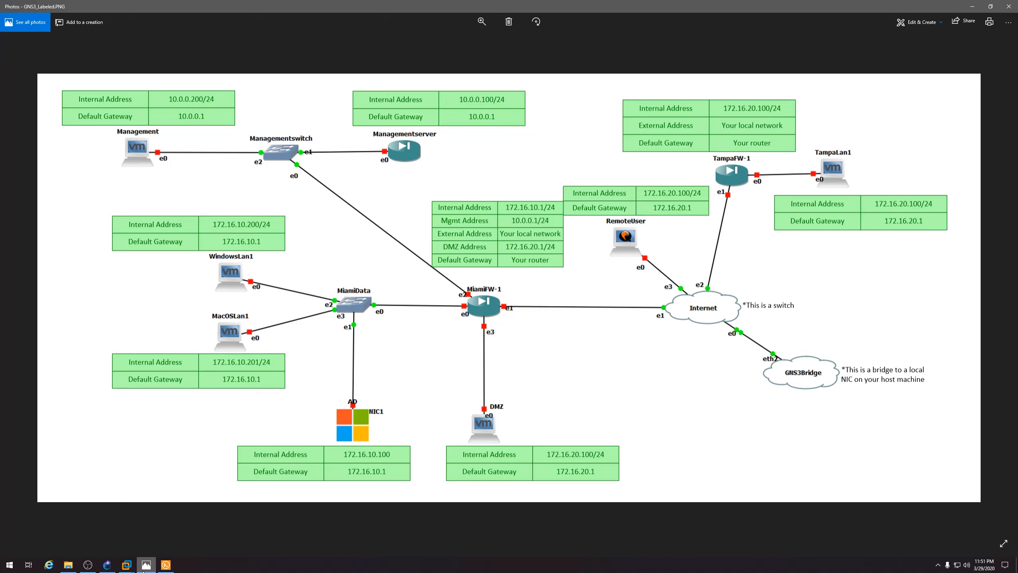
pyautogui.click(144, 567)
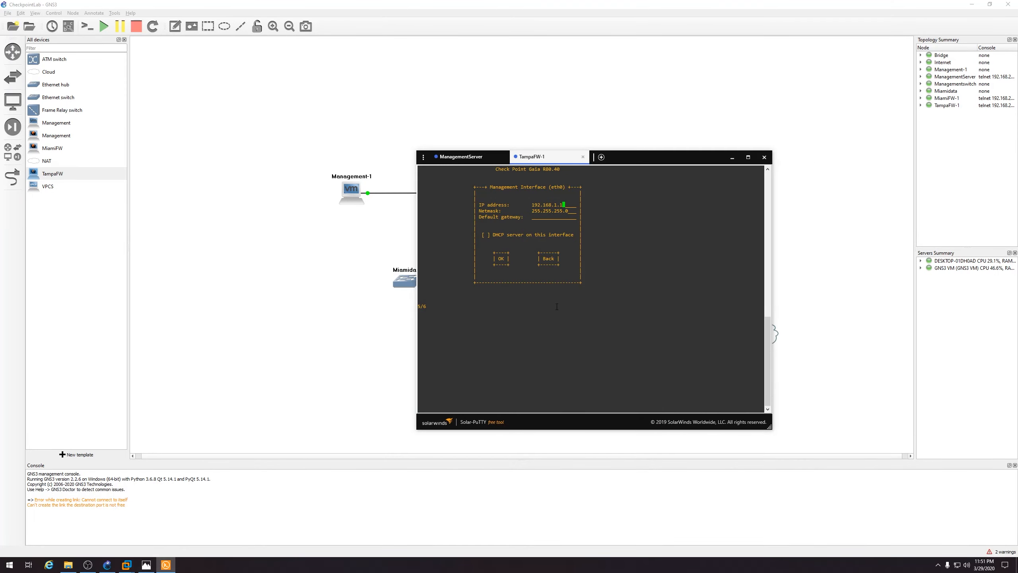
pyautogui.press('BackSpace')
pyautogui.press('BackSpace')
pyautogui.press('BackSpace')
pyautogui.press('BackSpace')
pyautogui.press('BackSpace')
pyautogui.press('BackSpace')
pyautogui.press('BackSpace')
pyautogui.press('BackSpace')
pyautogui.press('BackSpace')
pyautogui.press('BackSpace')
pyautogui.press('BackSpace')
pyautogui.write('172.16.20.1')
pyautogui.click(145, 564)
pyautogui.click(147, 565)
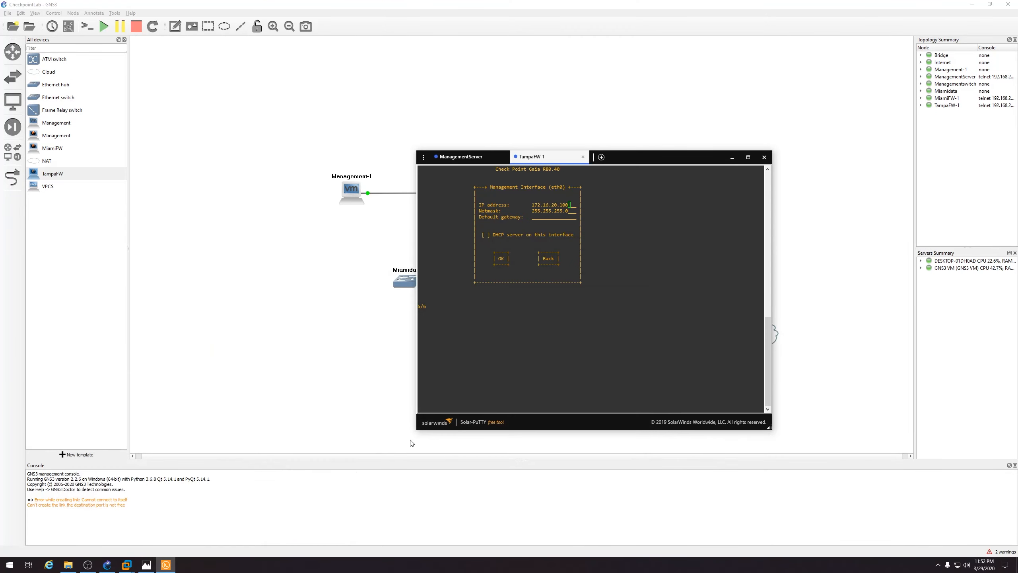
pyautogui.click(149, 566)
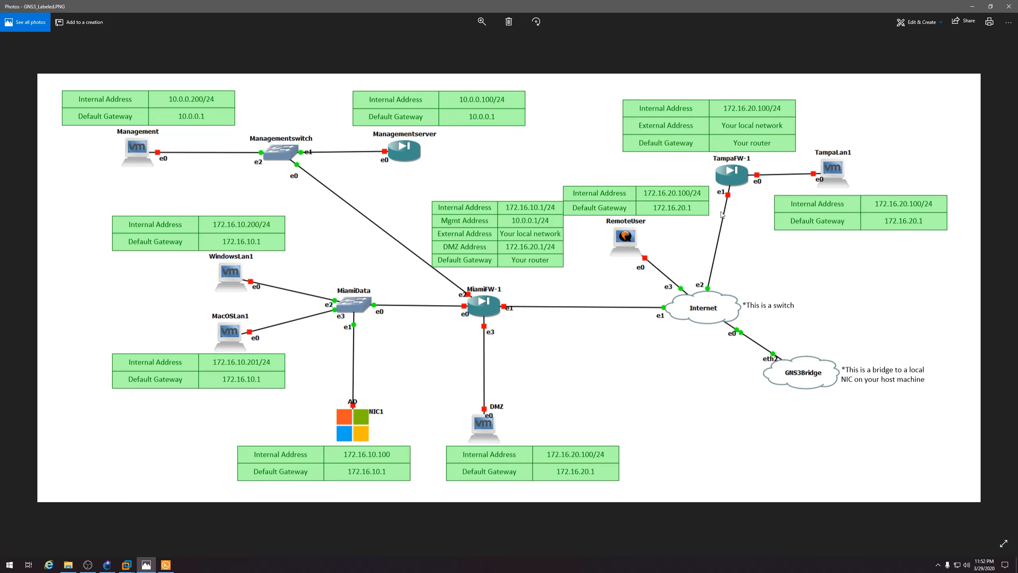
pyautogui.click(148, 564)
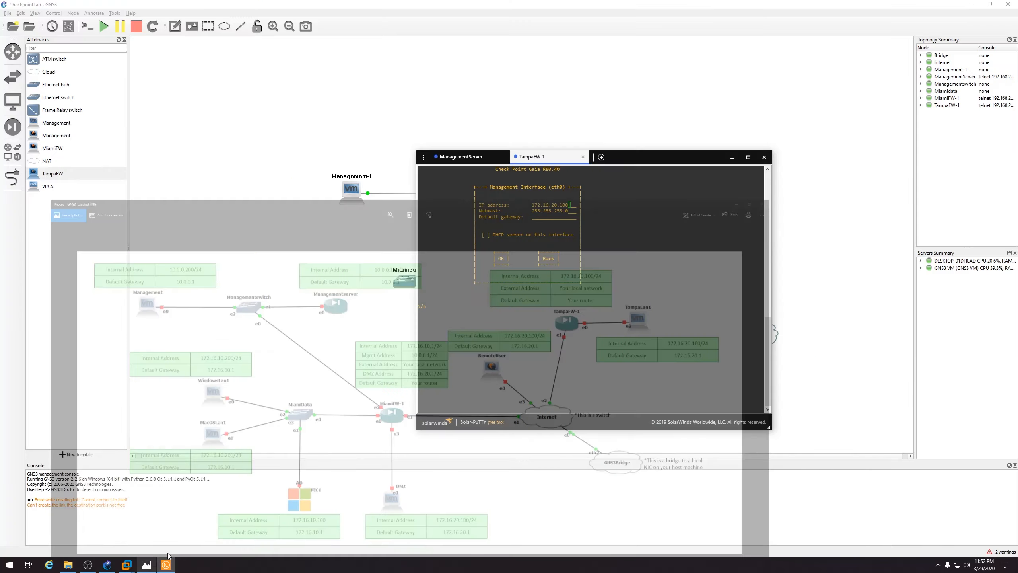
pyautogui.press('Tab')
pyautogui.press('Tab')
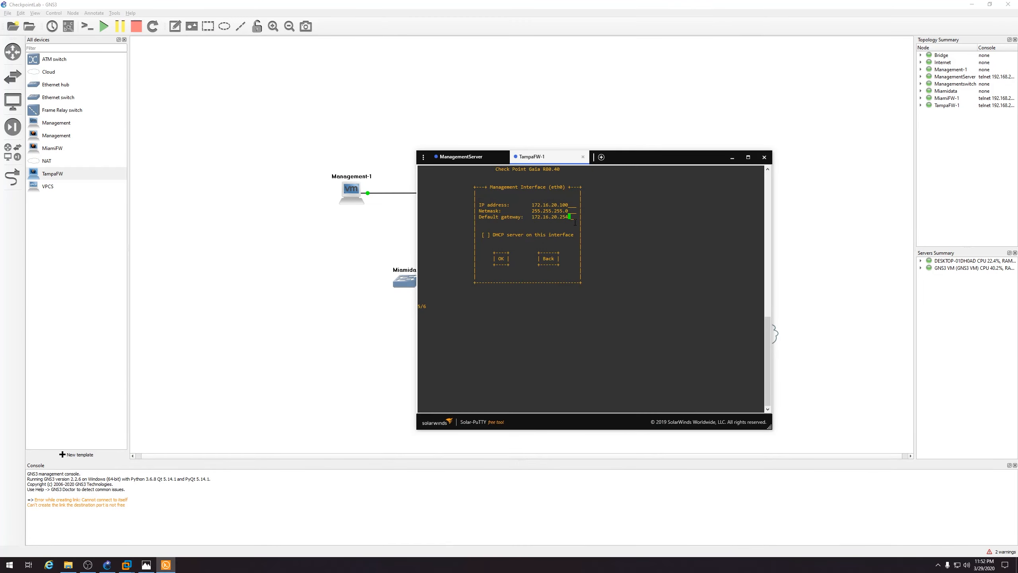
pyautogui.press('BackSpace')
pyautogui.press('BackSpace')
pyautogui.press('BackSpace')
pyautogui.press('BackSpace')
pyautogui.press('BackSpace')
pyautogui.press('BackSpace')
pyautogui.press('BackSpace')
pyautogui.press('BackSpace')
pyautogui.press('BackSpace')
pyautogui.press('BackSpace')
pyautogui.press('BackSpace')
pyautogui.press('BackSpace')
pyautogui.press('BackSpace')
pyautogui.press('Tab')
pyautogui.press('Tab')
pyautogui.press('Return')
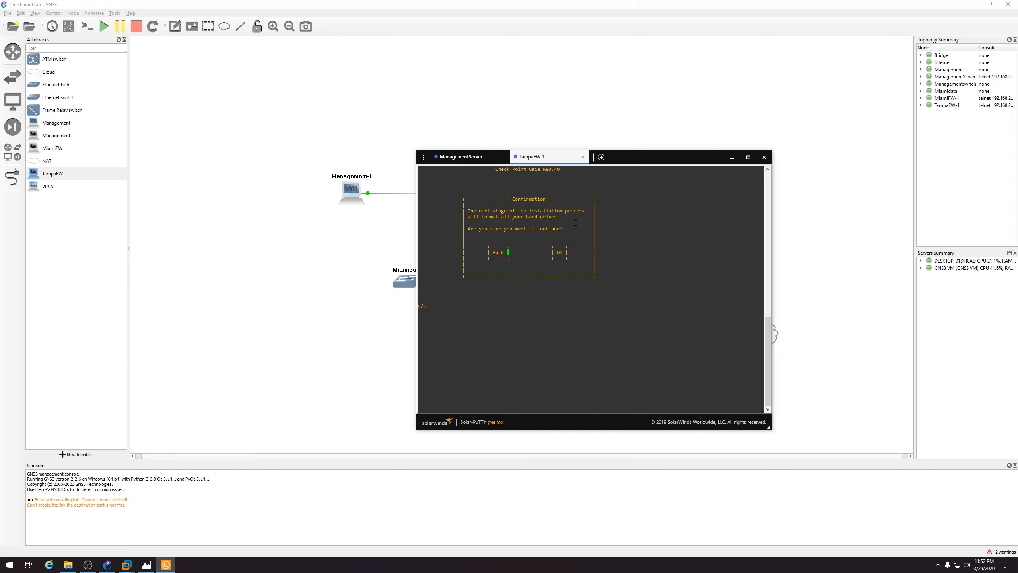
# Confirm formatting to start TampaFW-1's installation and switch to ManagementServer's progress
pyautogui.press('Tab')
pyautogui.press('Return')
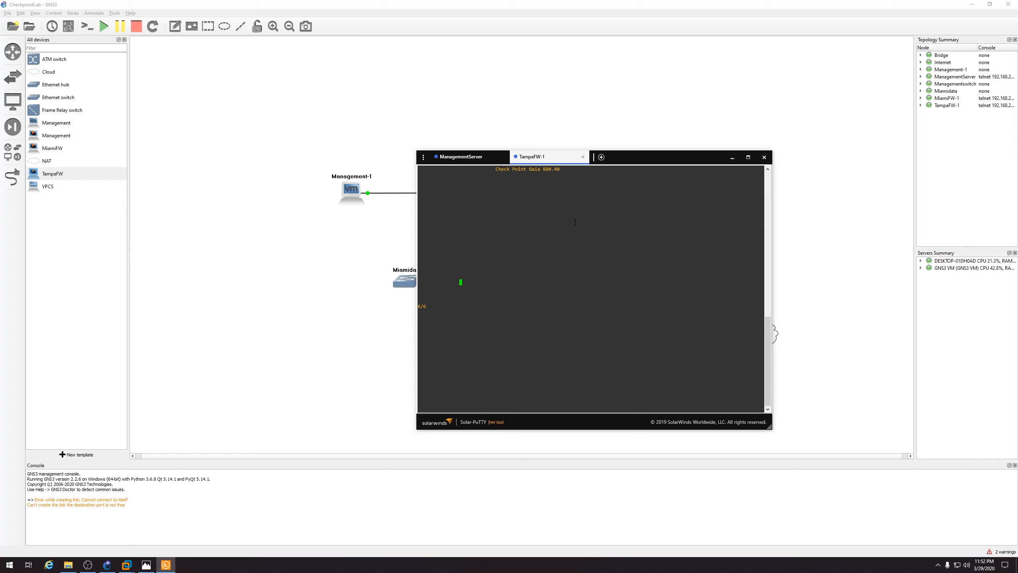
pyautogui.moveTo(748, 181); pyautogui.dragTo(755, 182)
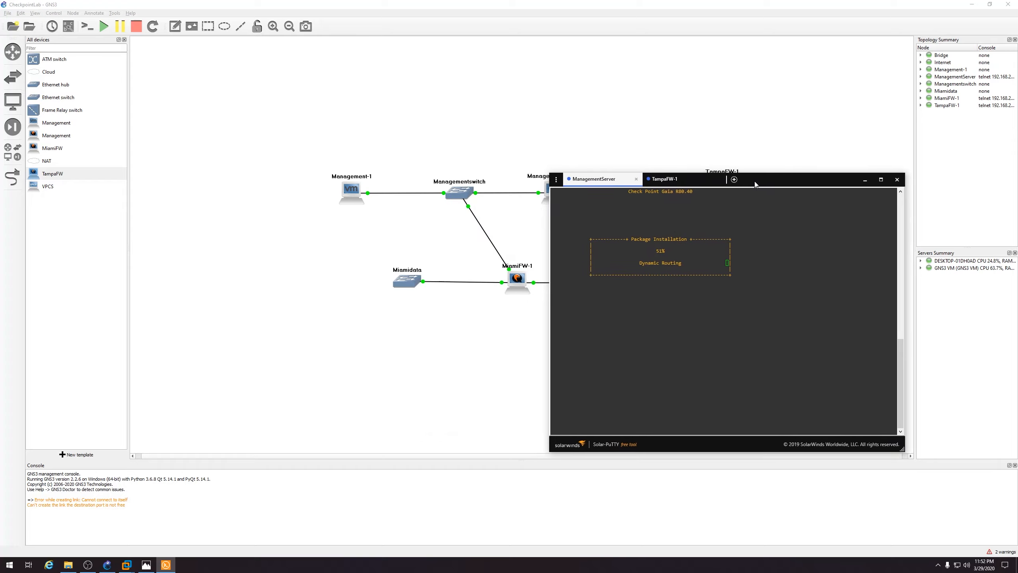
pyautogui.moveTo(131, 568)
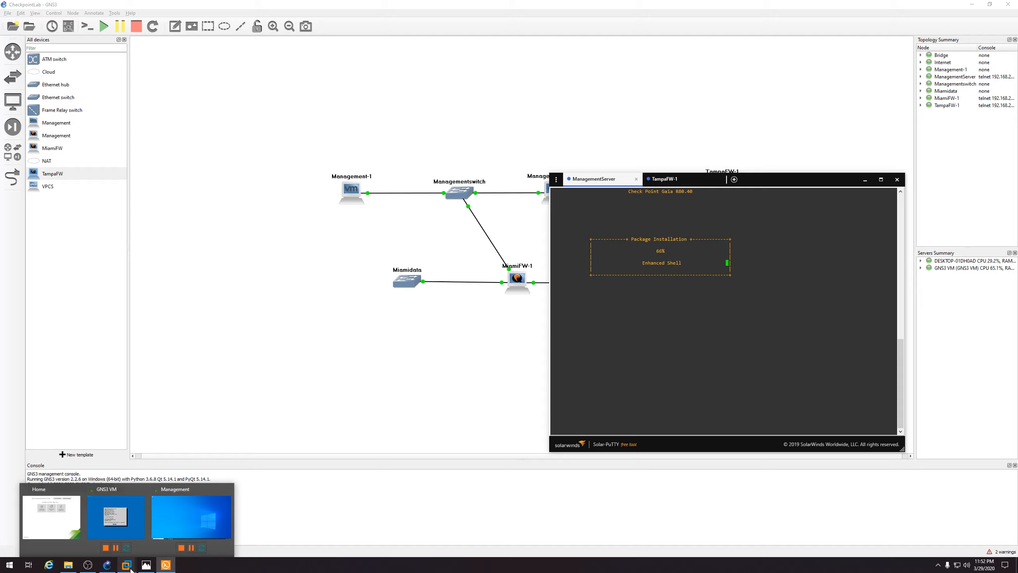
# Try cloning the running Management VM, cancel at the power-off warning, and return to GNS3
pyautogui.click(61, 519)
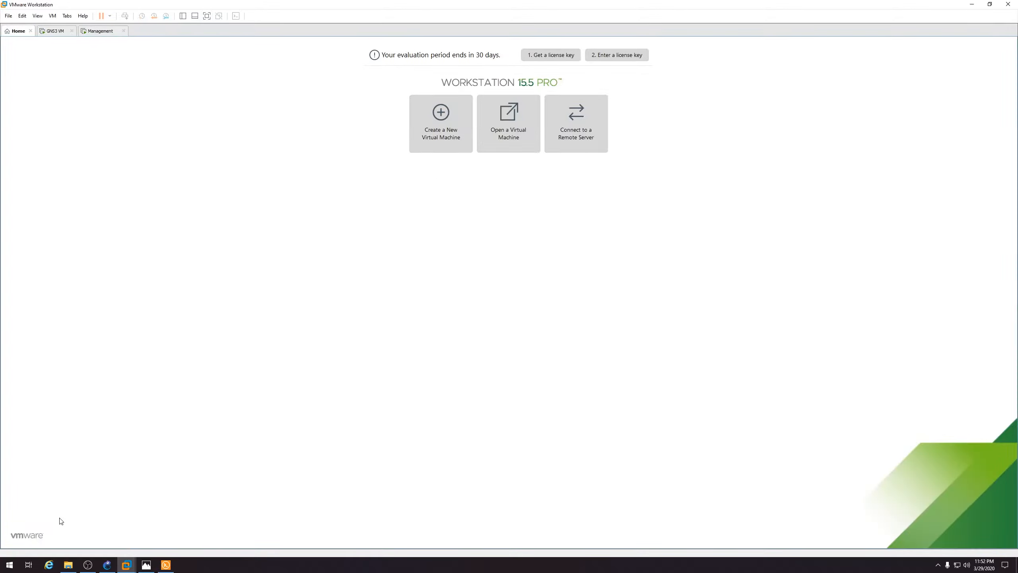
pyautogui.click(183, 15)
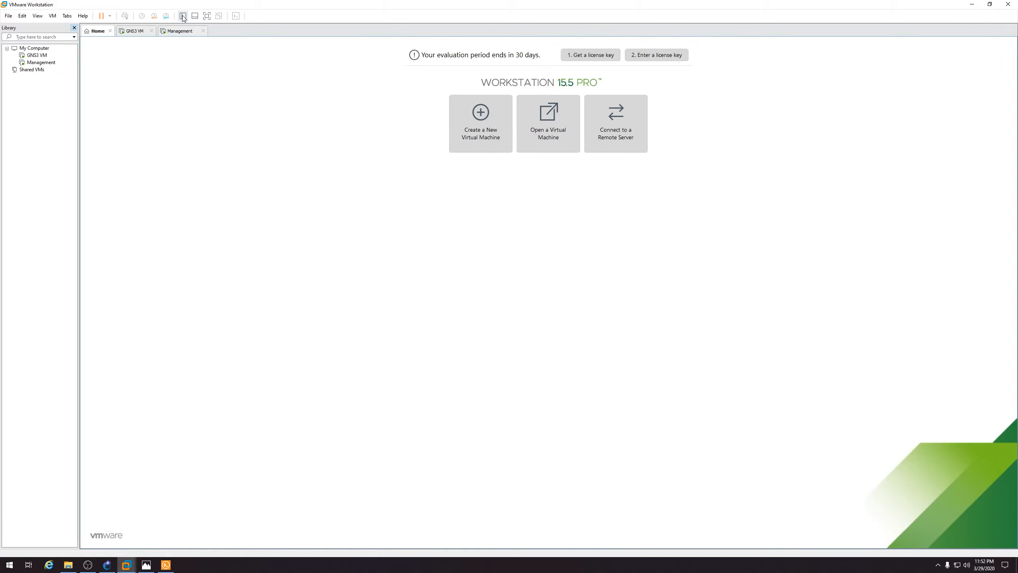
pyautogui.rightClick(42, 63)
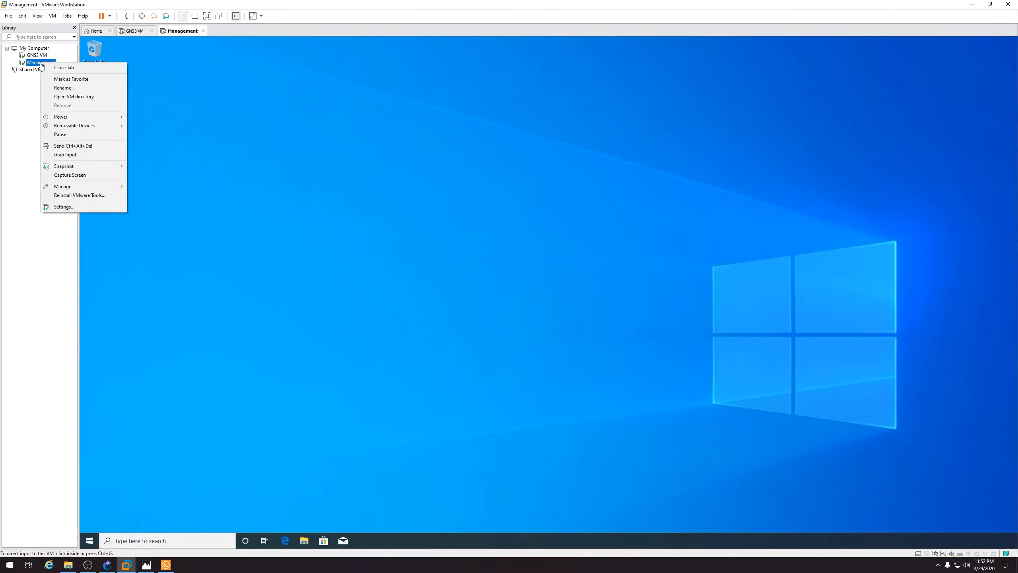
pyautogui.moveTo(83, 186)
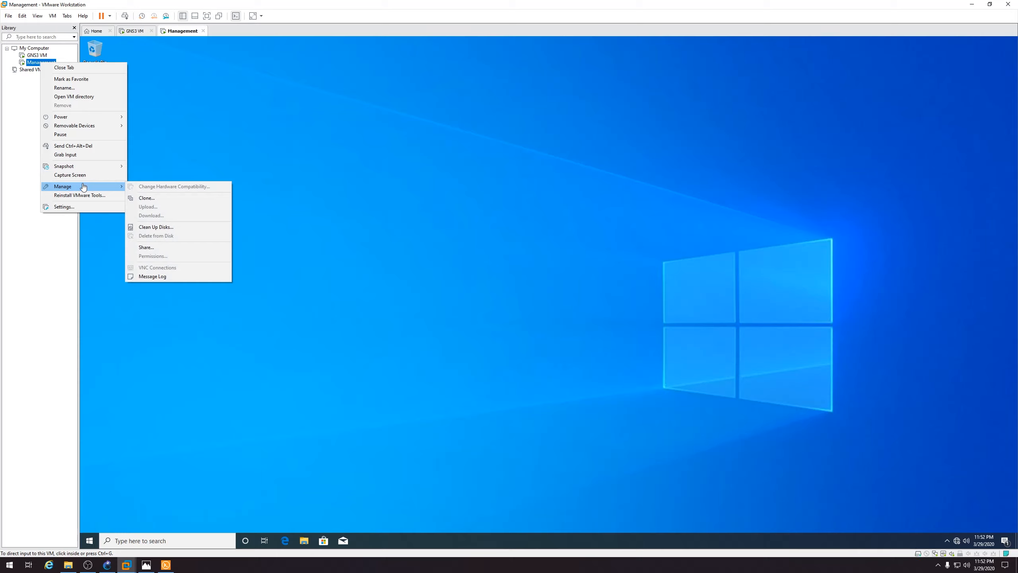
pyautogui.click(160, 199)
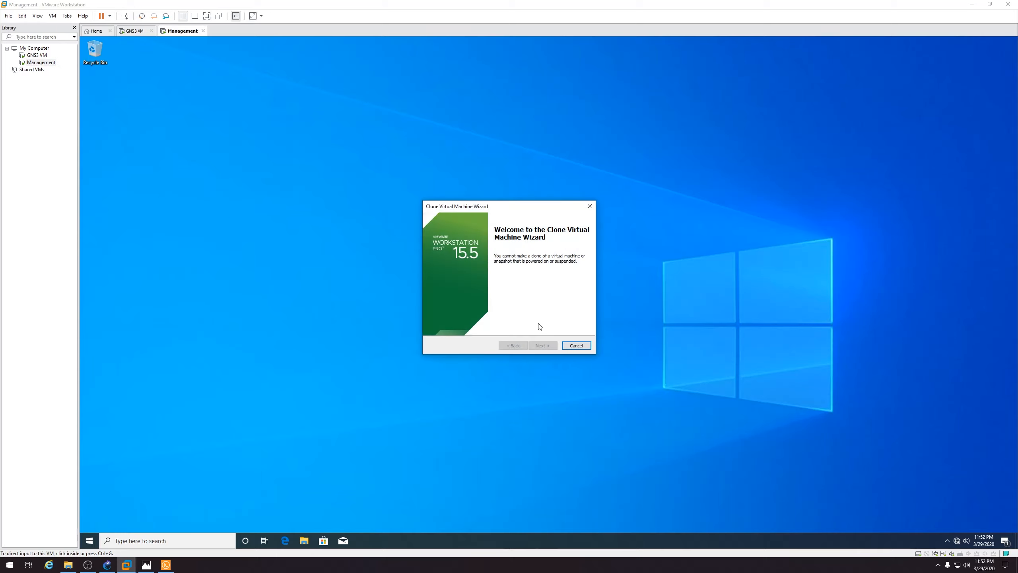
pyautogui.click(576, 346)
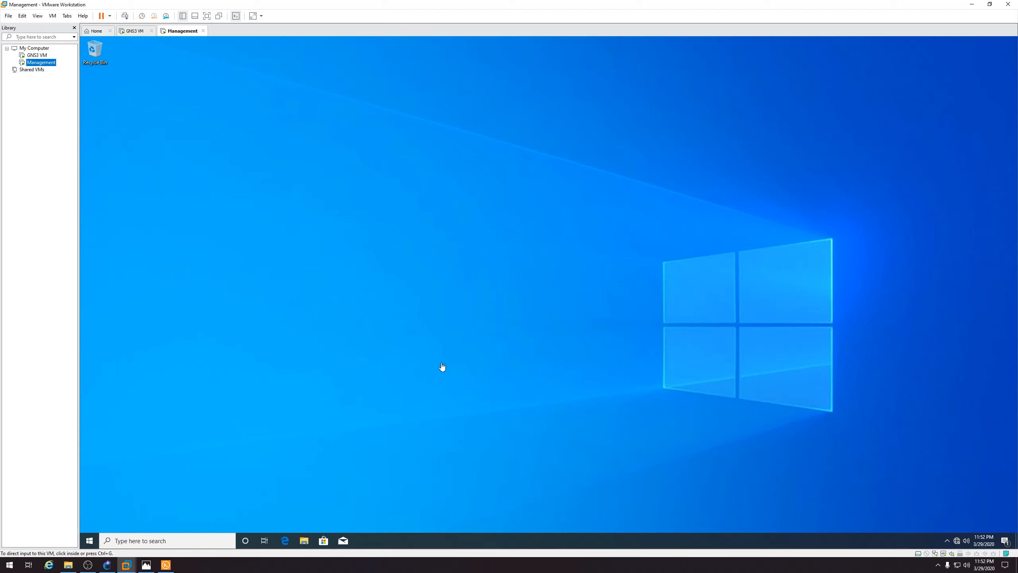
pyautogui.click(106, 565)
# Stop the Management-1 node and view the powered-off Management VM in VMware Workstation
pyautogui.rightClick(347, 193)
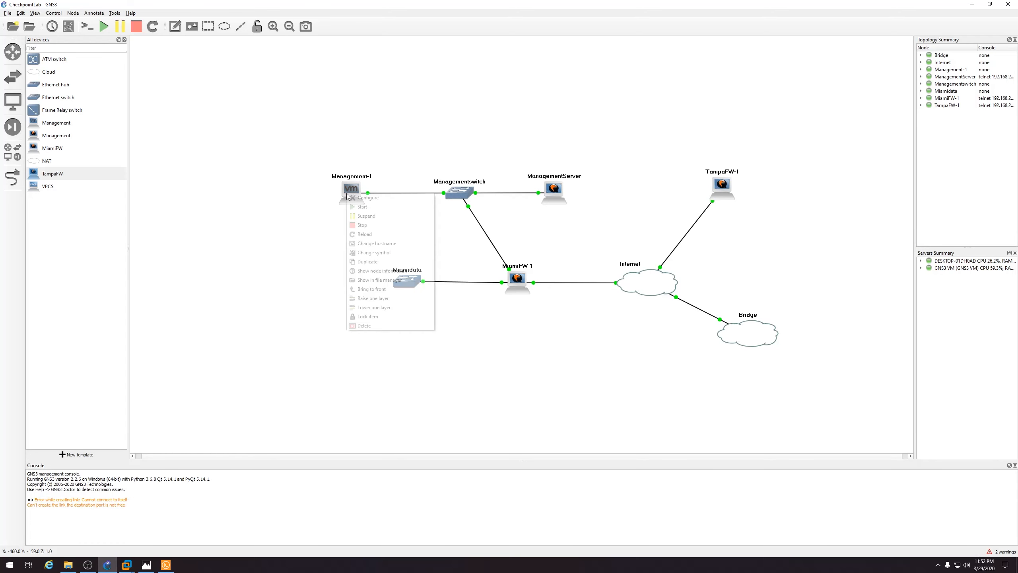
pyautogui.click(361, 225)
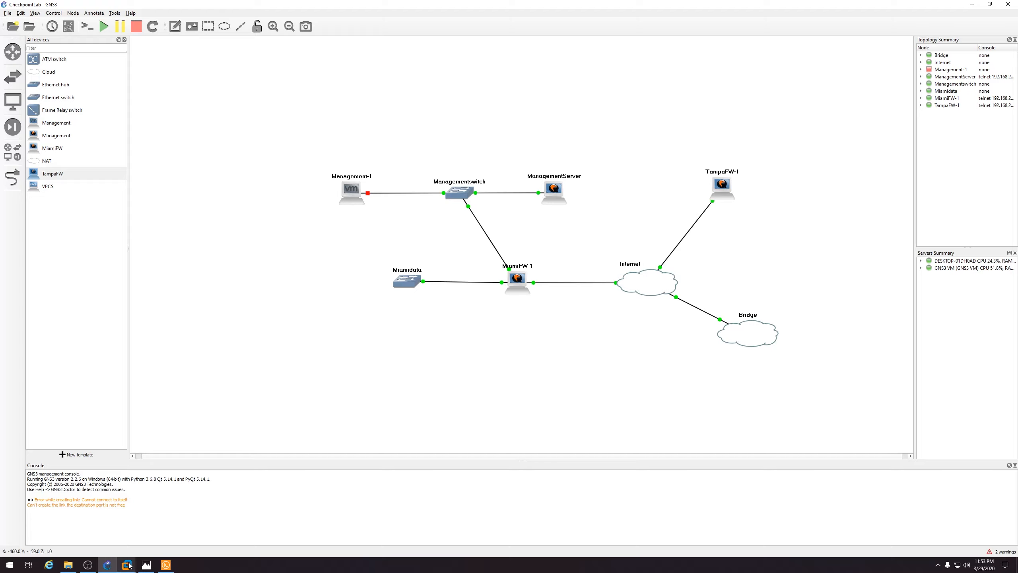
pyautogui.moveTo(126, 565)
pyautogui.click(207, 518)
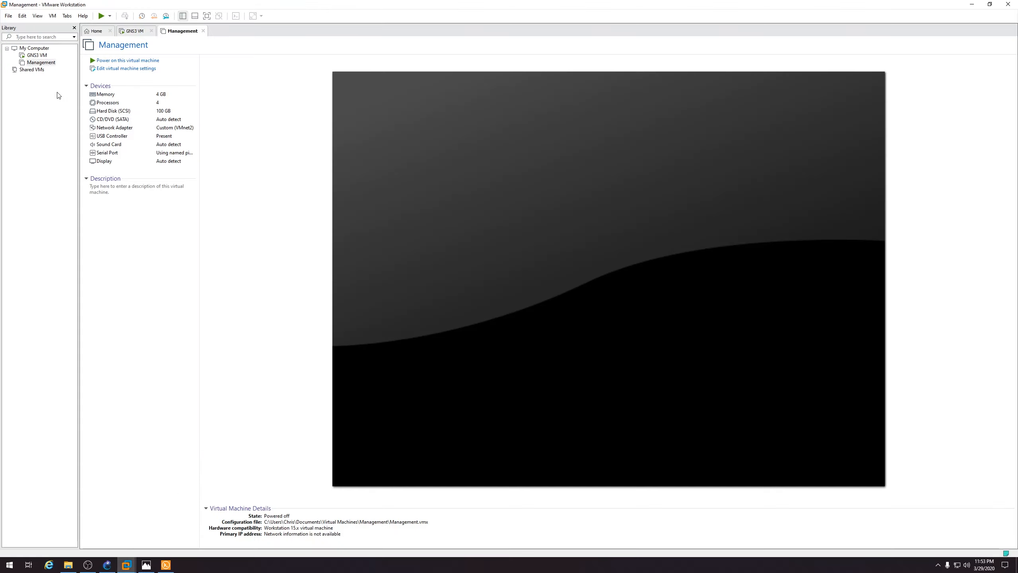
# Full-clone the Management VM from its current state under the name WindowsEndpoint
pyautogui.rightClick(42, 63)
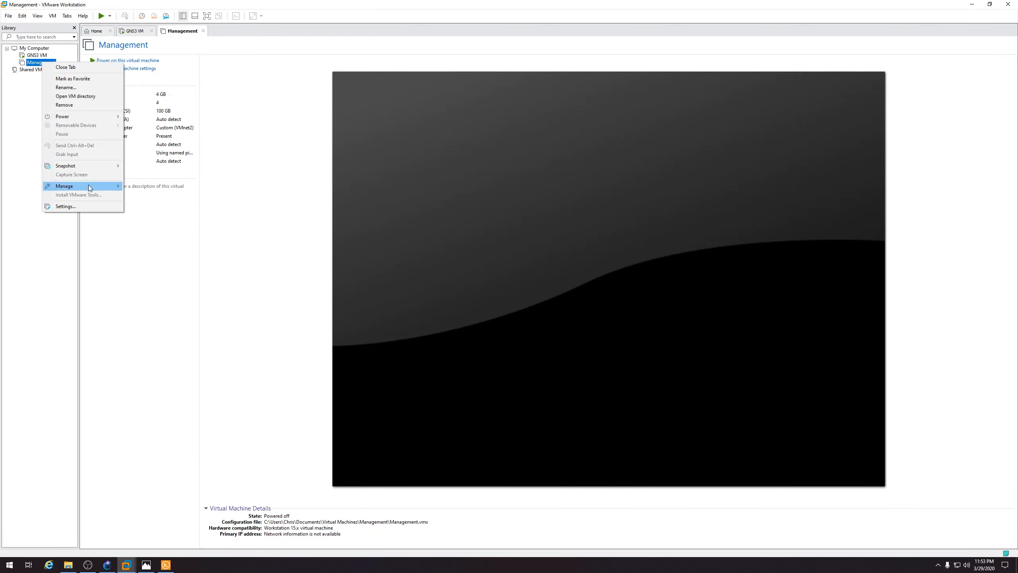
pyautogui.moveTo(81, 187)
pyautogui.click(152, 197)
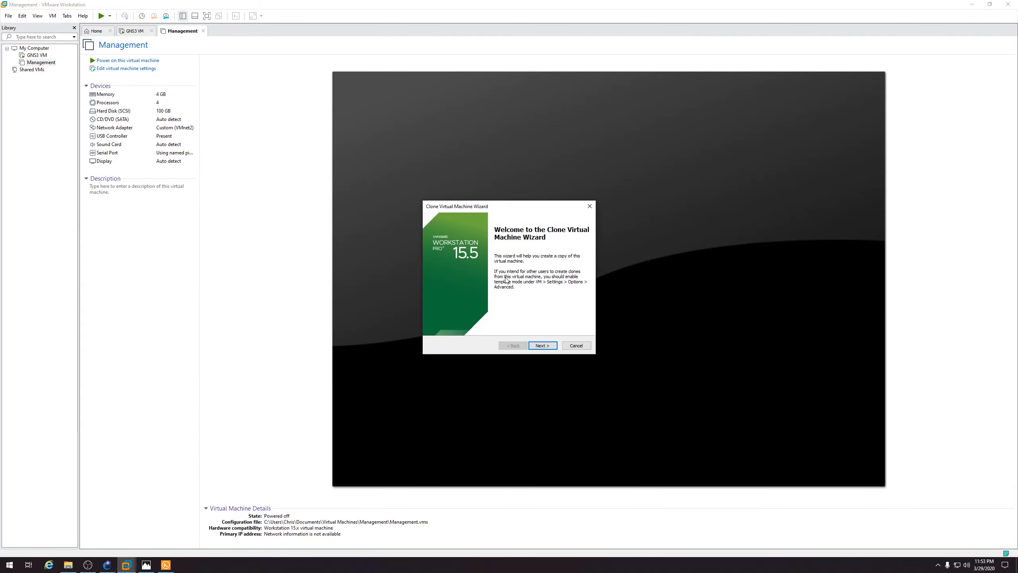
pyautogui.click(542, 346)
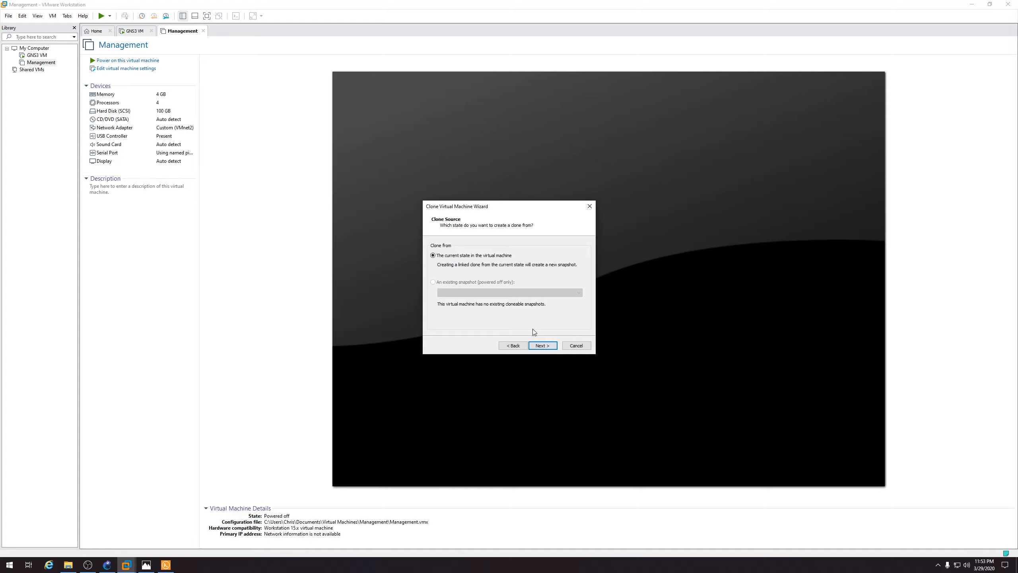
pyautogui.click(542, 346)
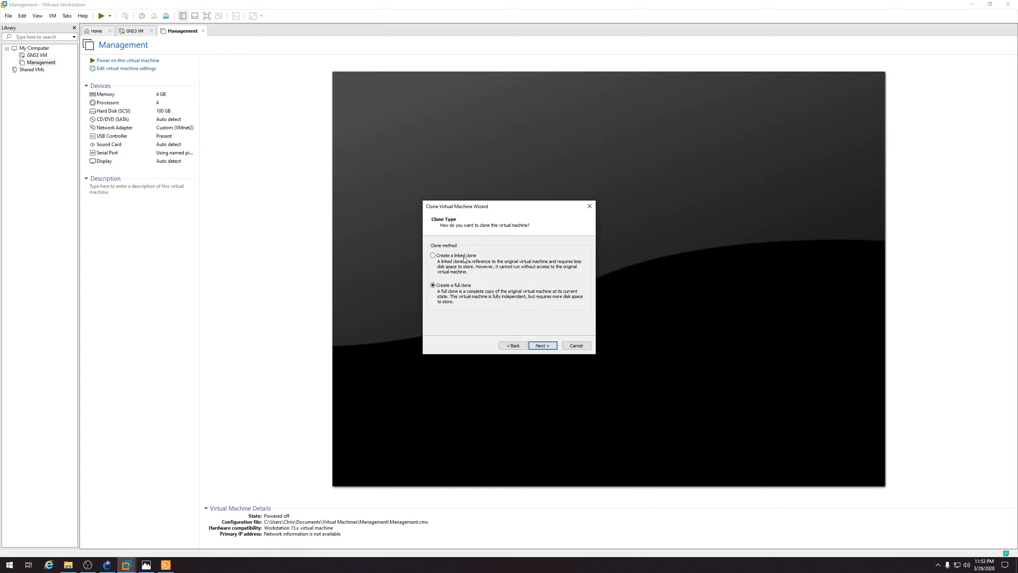
pyautogui.click(543, 345)
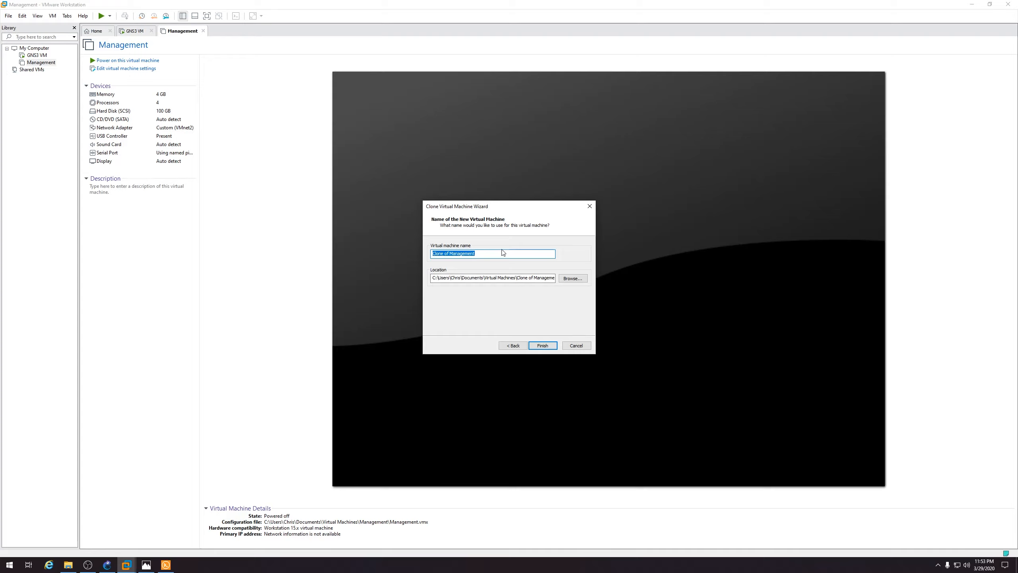
pyautogui.write('MiamiEn')
pyautogui.press('BackSpace')
pyautogui.press('BackSpace')
pyautogui.press('BackSpace')
pyautogui.press('BackSpace')
pyautogui.press('BackSpace')
pyautogui.press('BackSpace')
pyautogui.press('BackSpace')
pyautogui.write('Window')
pyautogui.click(549, 345)
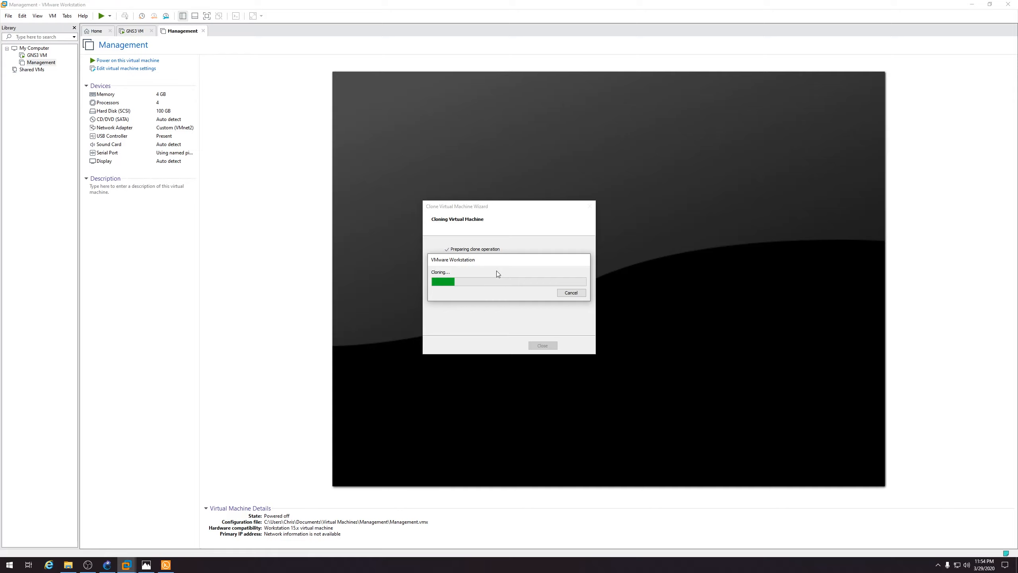
pyautogui.click(164, 565)
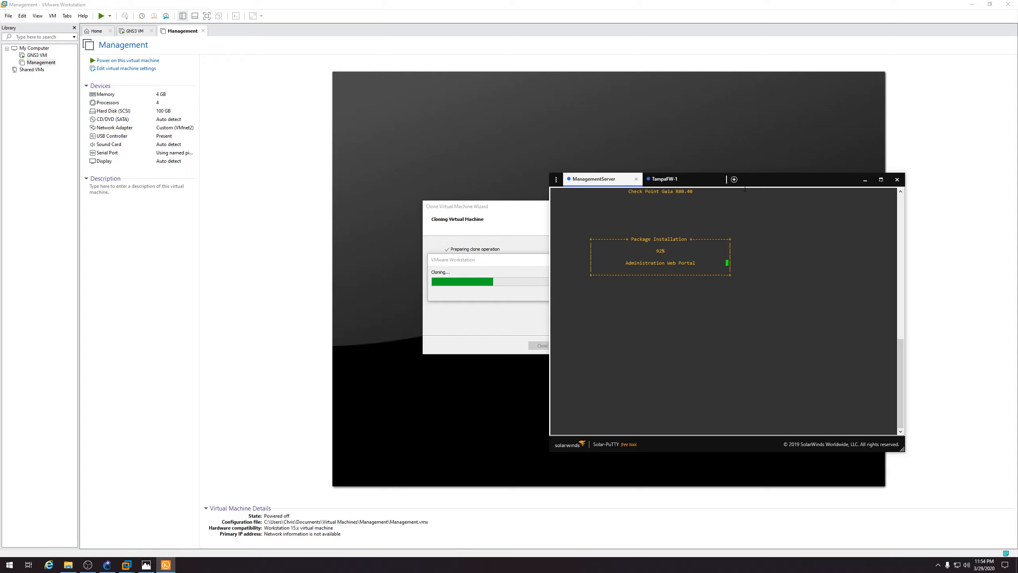
# Check TampaFW-1 and ManagementServer installation progress, then close the finished clone wizard
pyautogui.moveTo(762, 183); pyautogui.dragTo(766, 184)
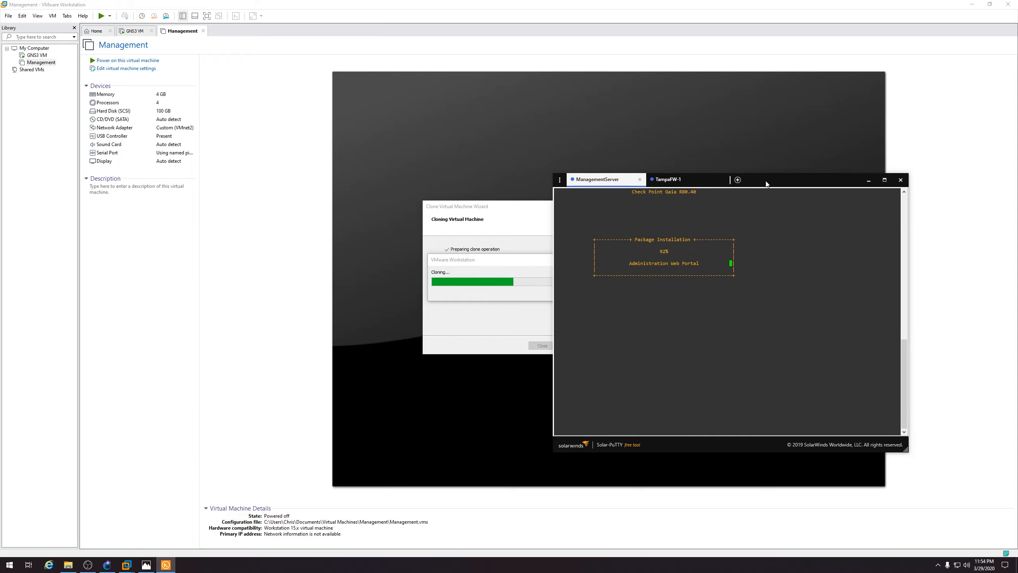
pyautogui.moveTo(766, 184); pyautogui.dragTo(834, 182)
pyautogui.click(733, 176)
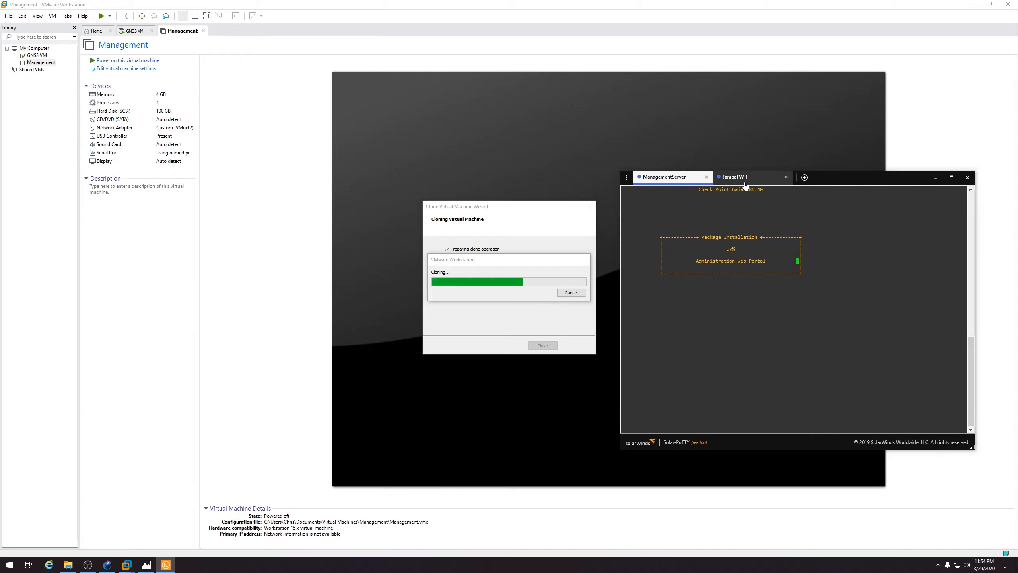
pyautogui.click(670, 178)
pyautogui.moveTo(843, 183); pyautogui.dragTo(846, 184)
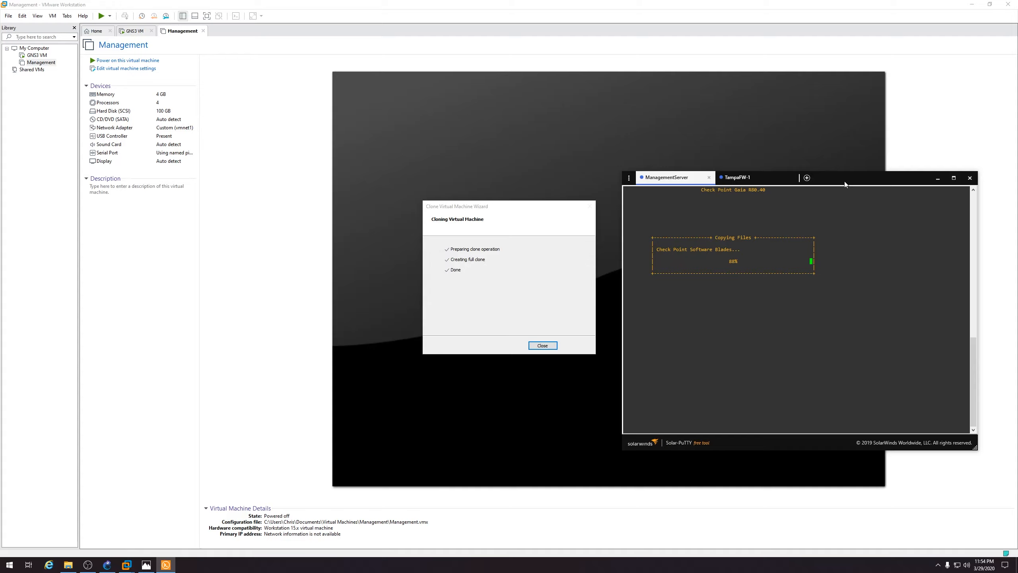
pyautogui.click(534, 347)
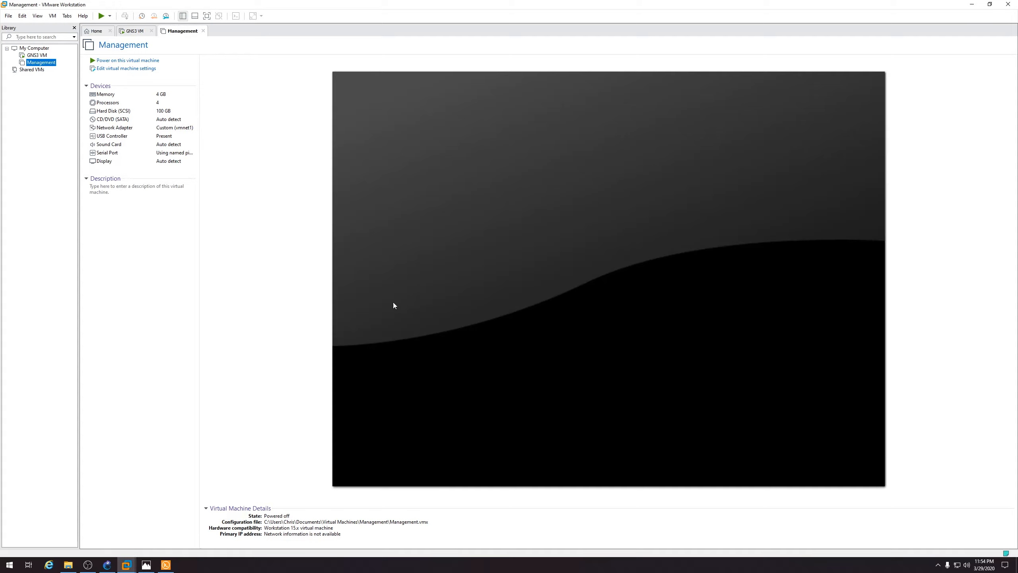
# Delete the TampaEndpoint virtual machine from disk, confirming the permanent deletion
pyautogui.click(50, 63)
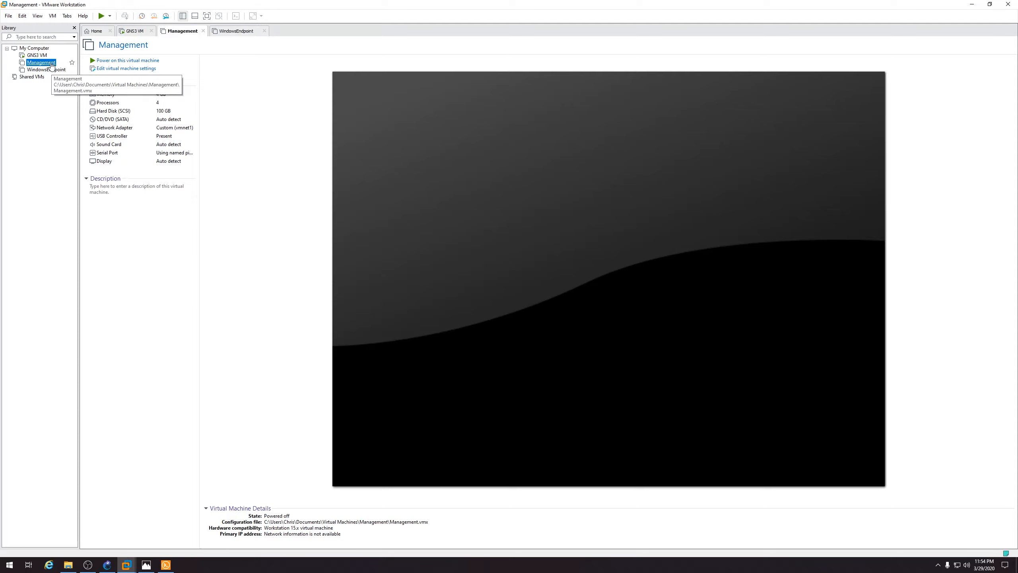
pyautogui.rightClick(51, 63)
pyautogui.moveTo(102, 186)
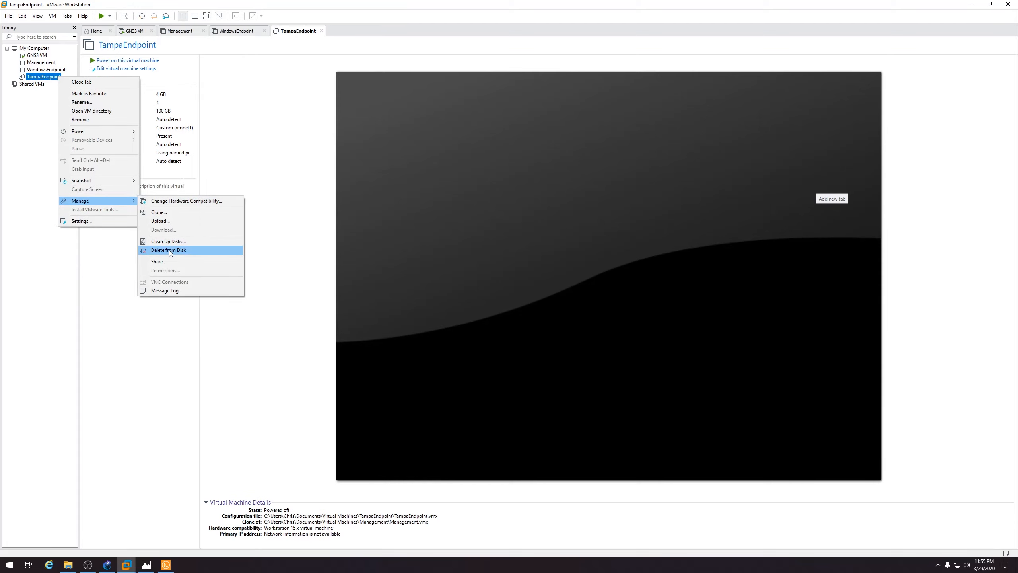
pyautogui.click(168, 250)
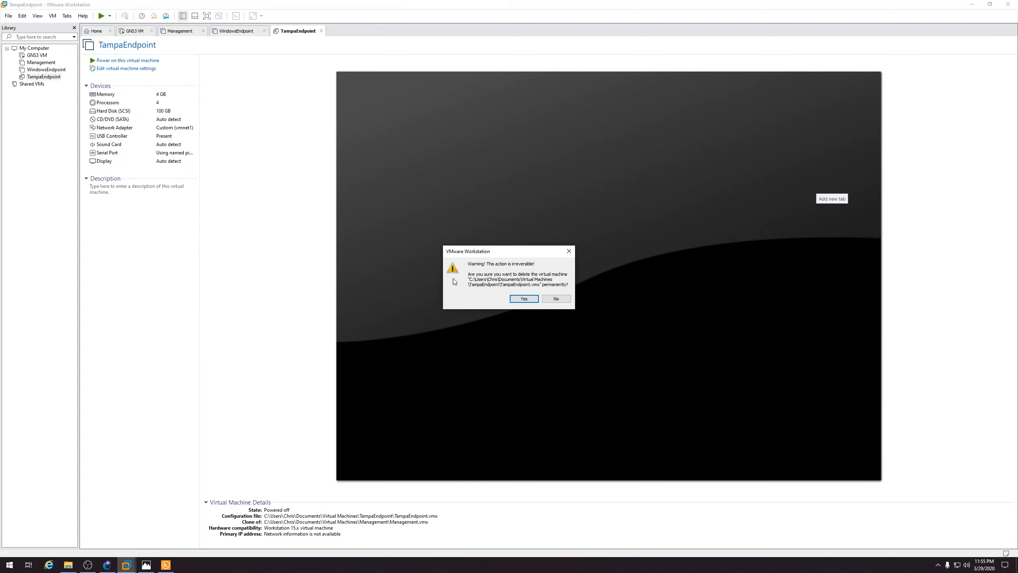
pyautogui.click(524, 299)
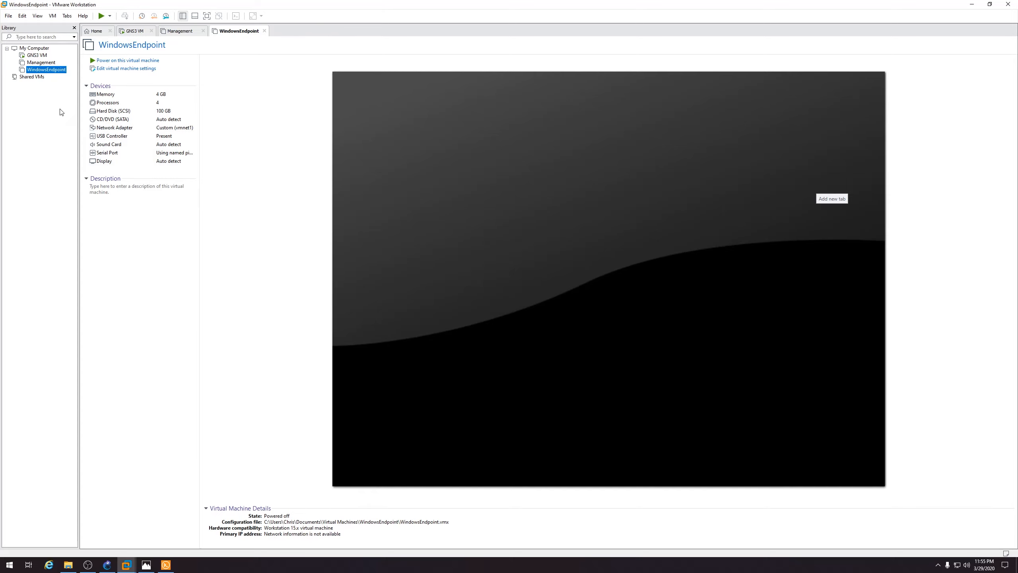
pyautogui.rightClick(41, 63)
# Create a full clone of Management from its current state named TampaEndpoint
pyautogui.moveTo(80, 187)
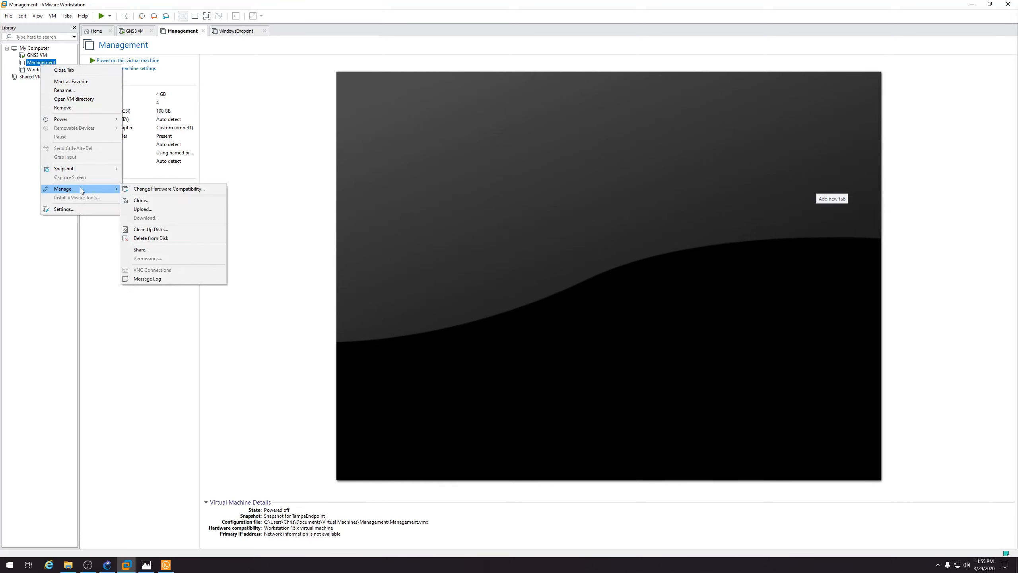
pyautogui.click(155, 201)
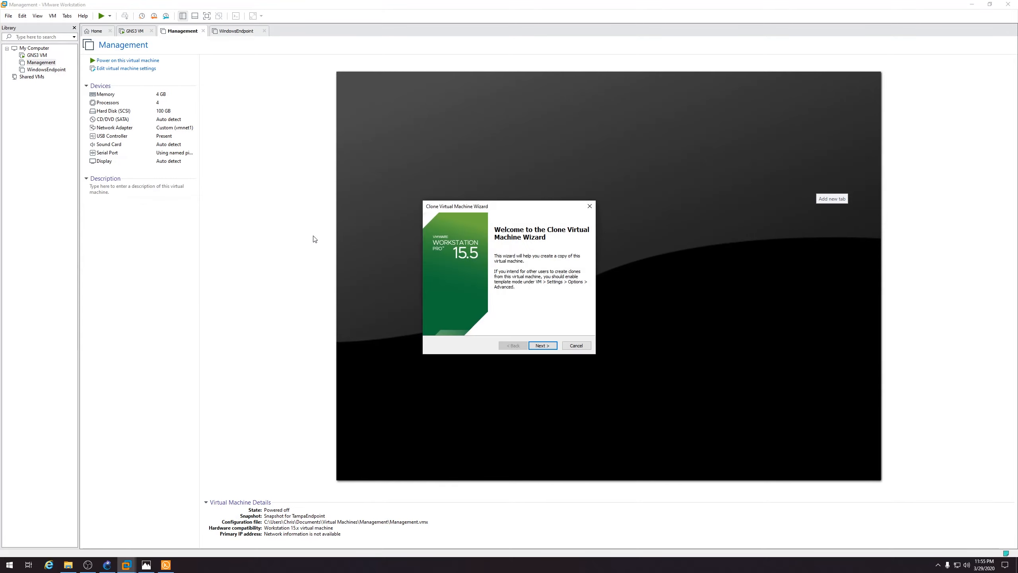
pyautogui.click(542, 346)
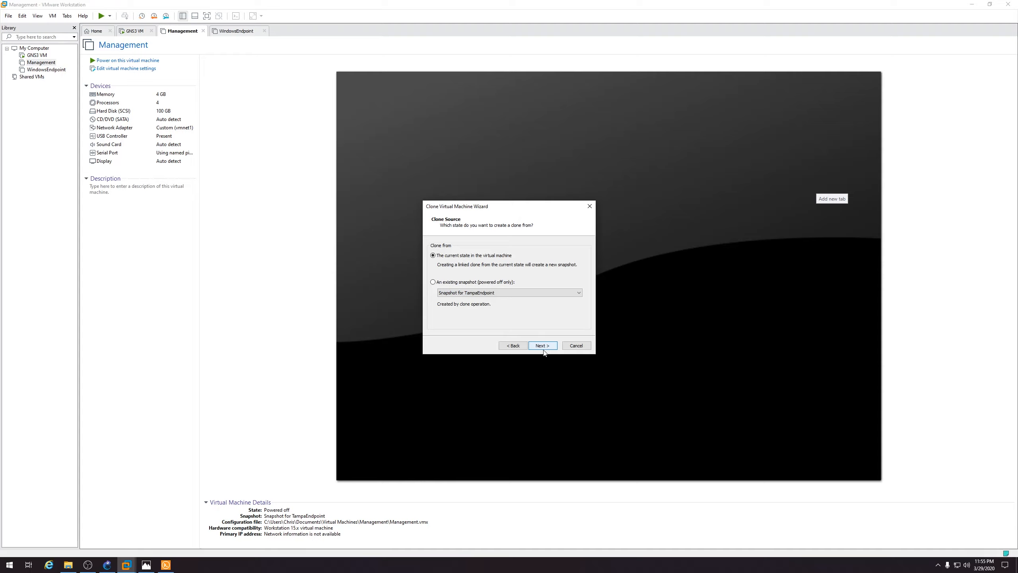
pyautogui.click(545, 347)
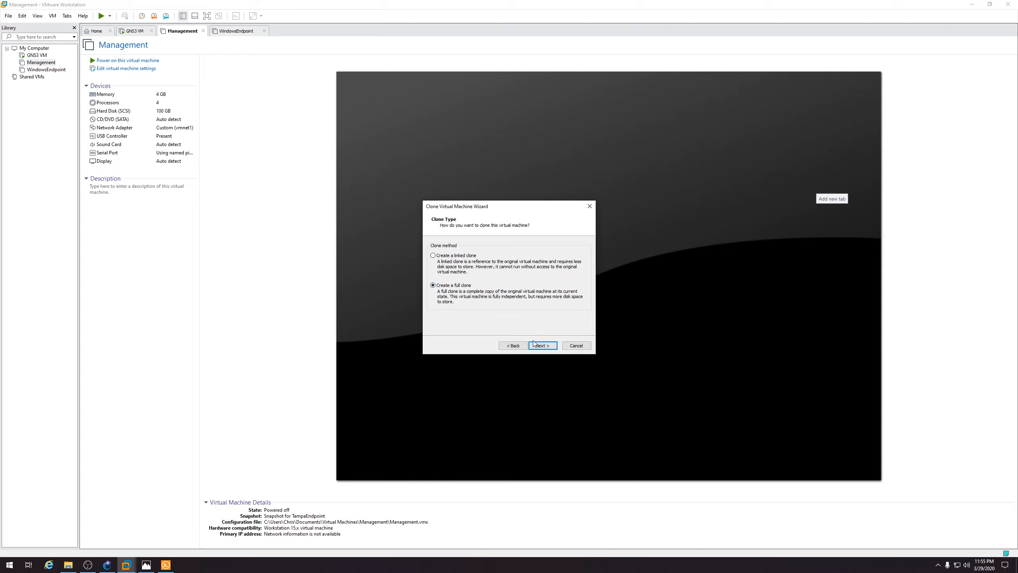
pyautogui.click(542, 345)
pyautogui.write('TampaEndpoi')
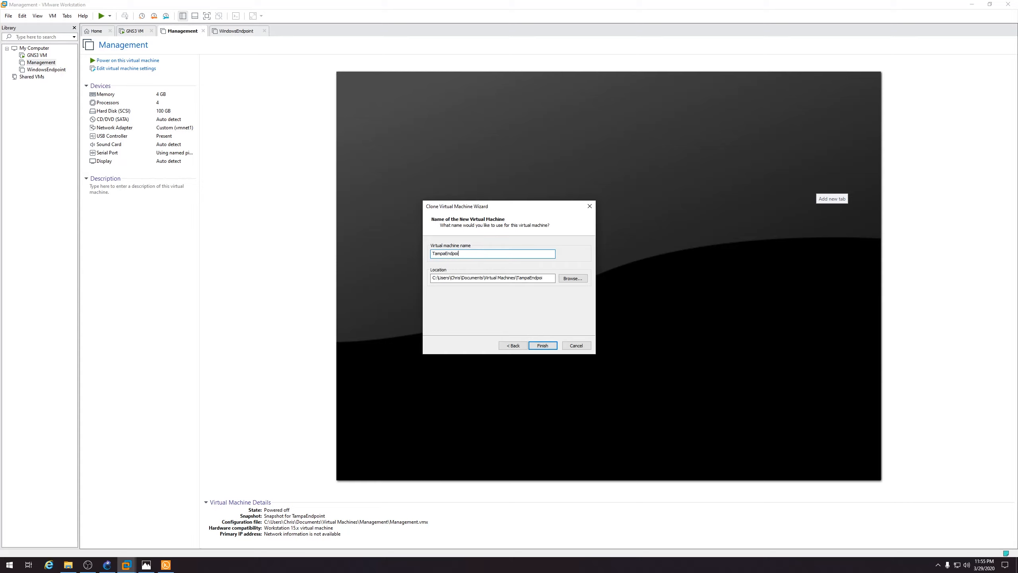
pyautogui.press('Return')
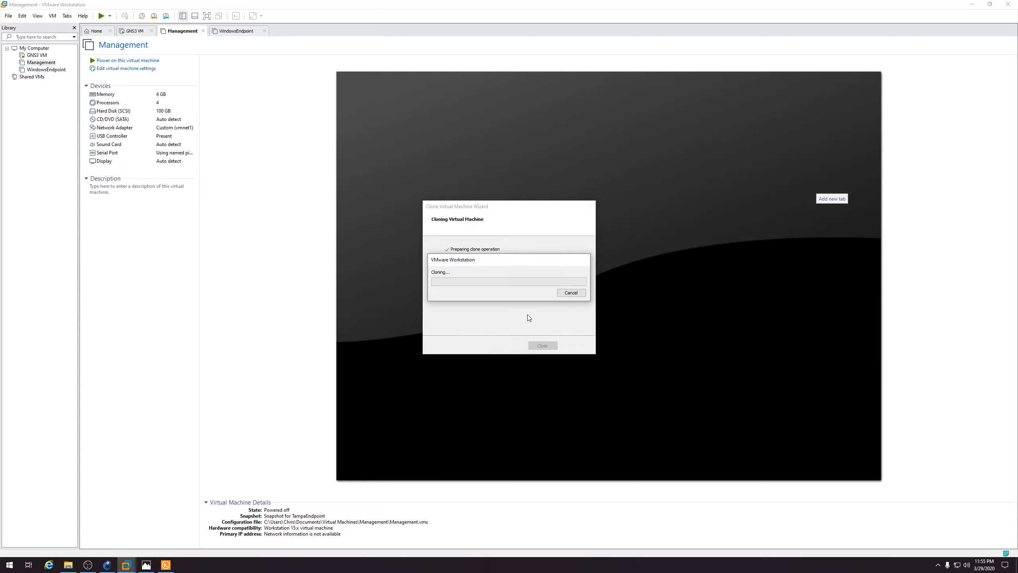
# Reboot ManagementServer after its Gaia install, check TampaFW-1, and close the clone wizard
pyautogui.click(166, 564)
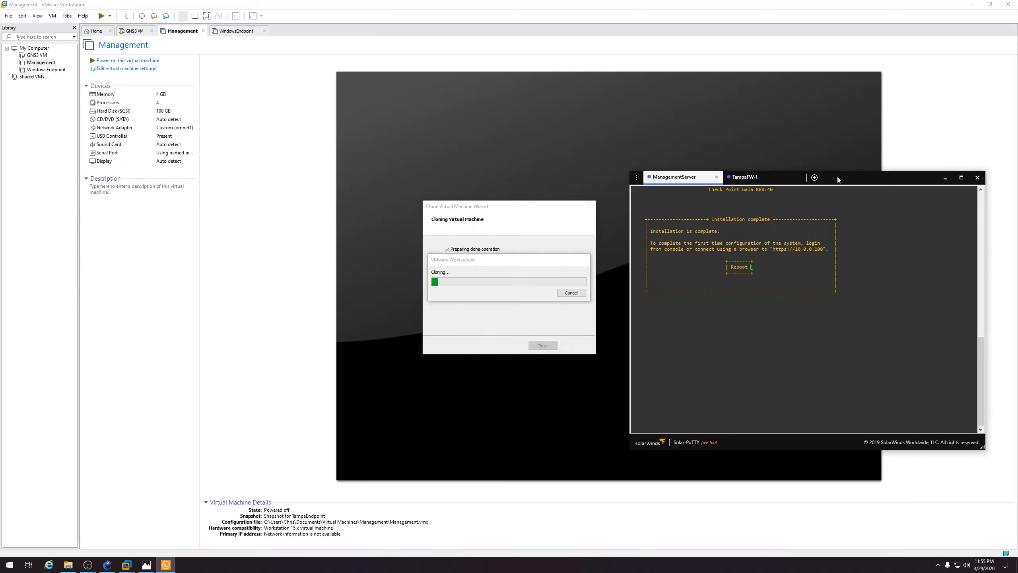
pyautogui.moveTo(837, 177); pyautogui.dragTo(841, 178)
pyautogui.press('Return')
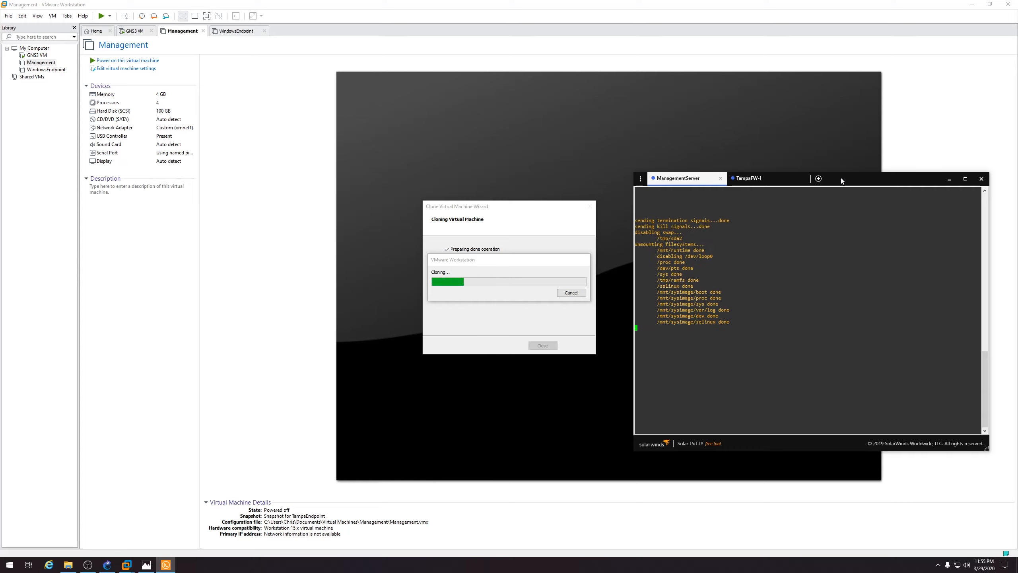
pyautogui.click(777, 183)
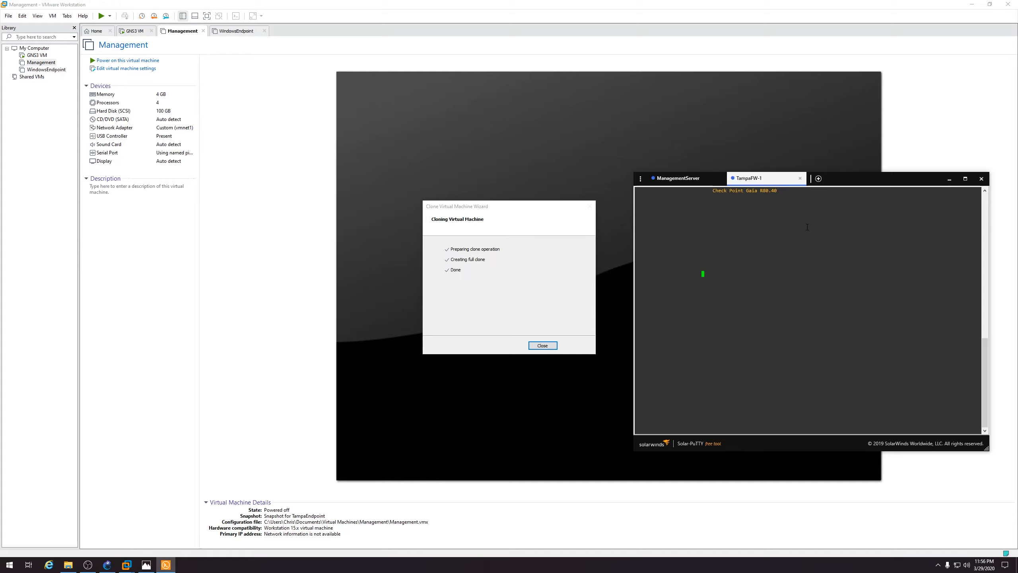
pyautogui.click(550, 346)
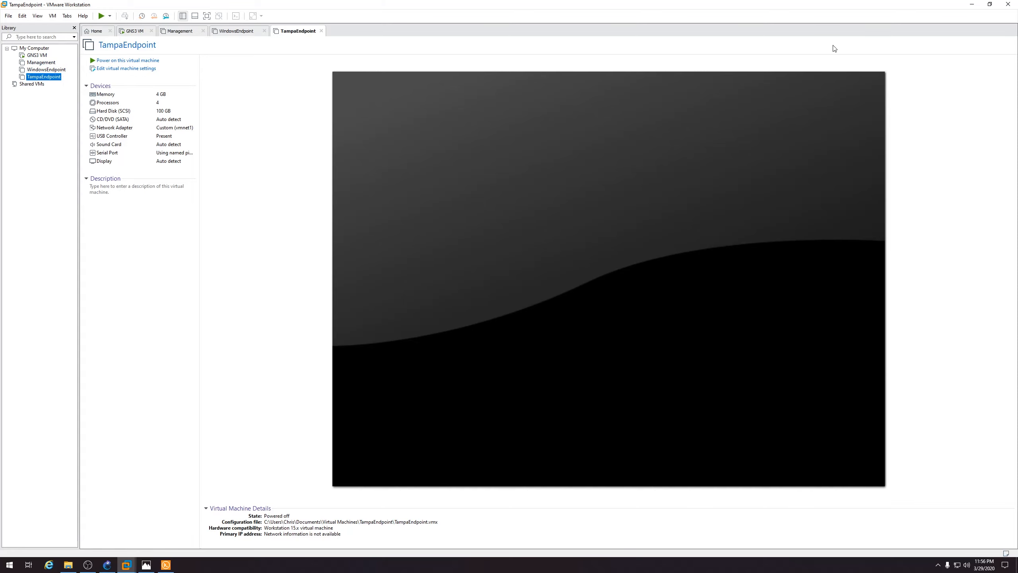
pyautogui.click(973, 4)
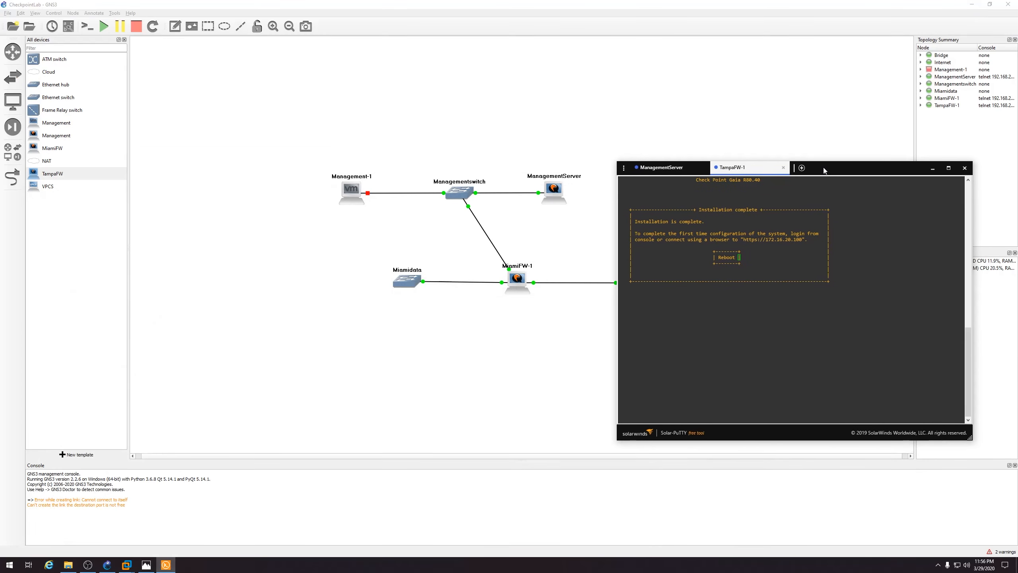
# Reboot TampaFW-1 from its Solar-PuTTY console, then minimize the consoles and start a new GNS3 template
pyautogui.press('Return')
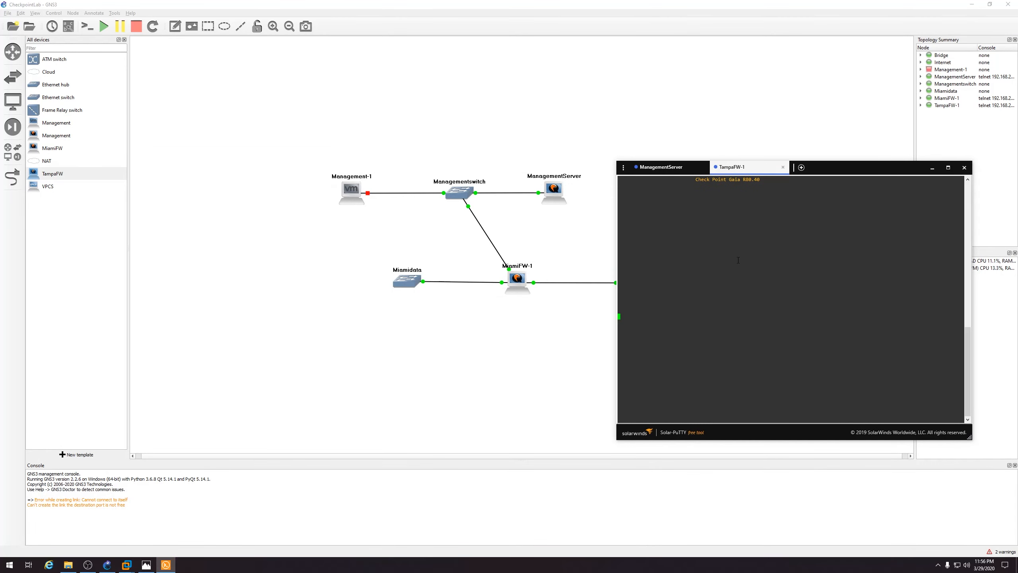
pyautogui.click(669, 167)
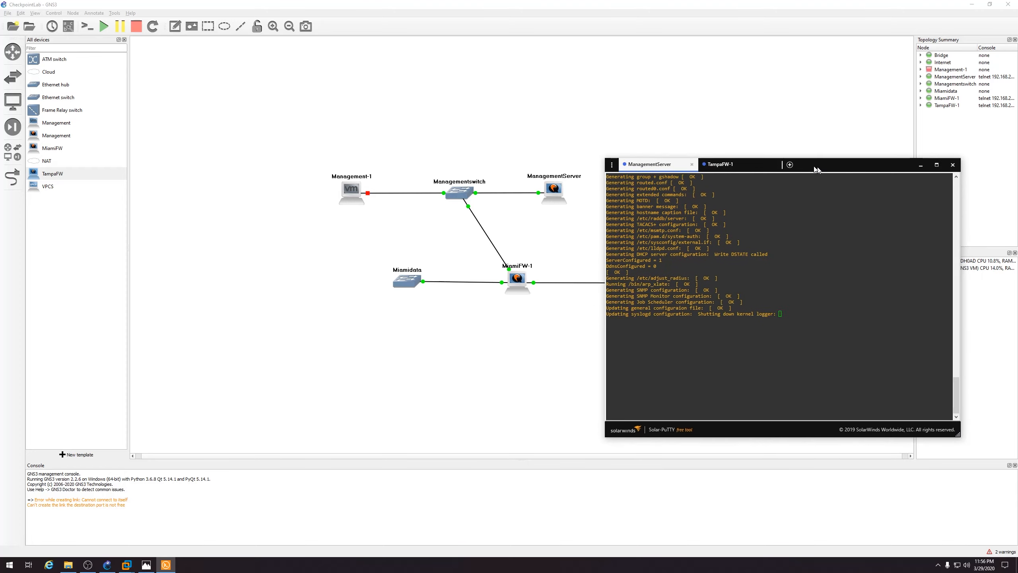
pyautogui.moveTo(838, 171); pyautogui.dragTo(610, 143)
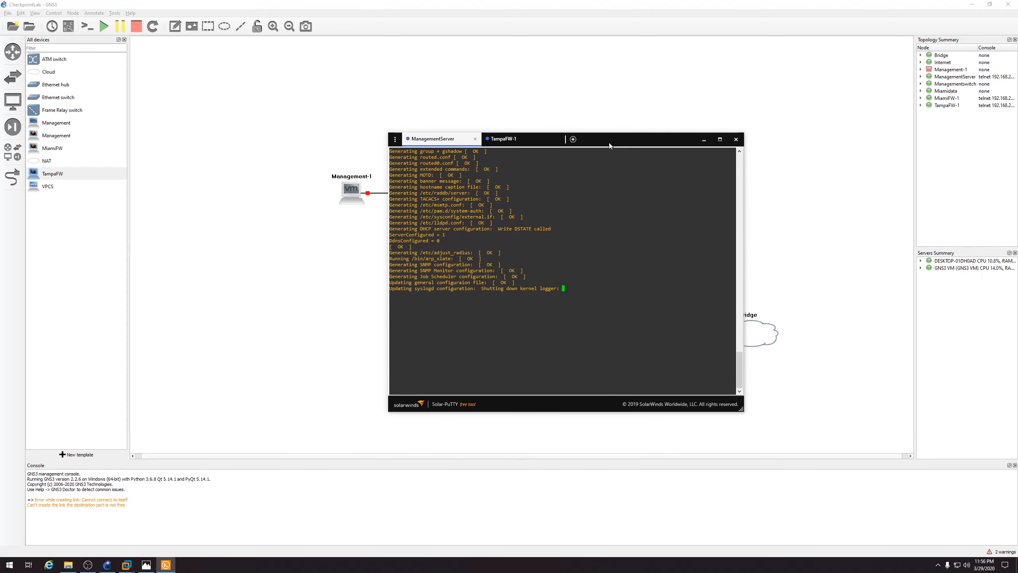
pyautogui.click(704, 140)
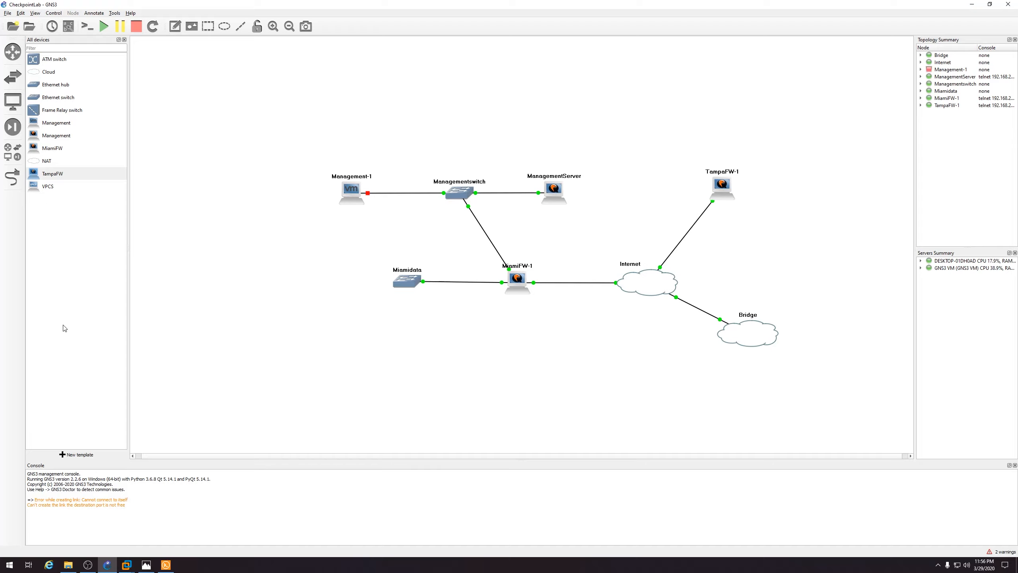
pyautogui.click(84, 456)
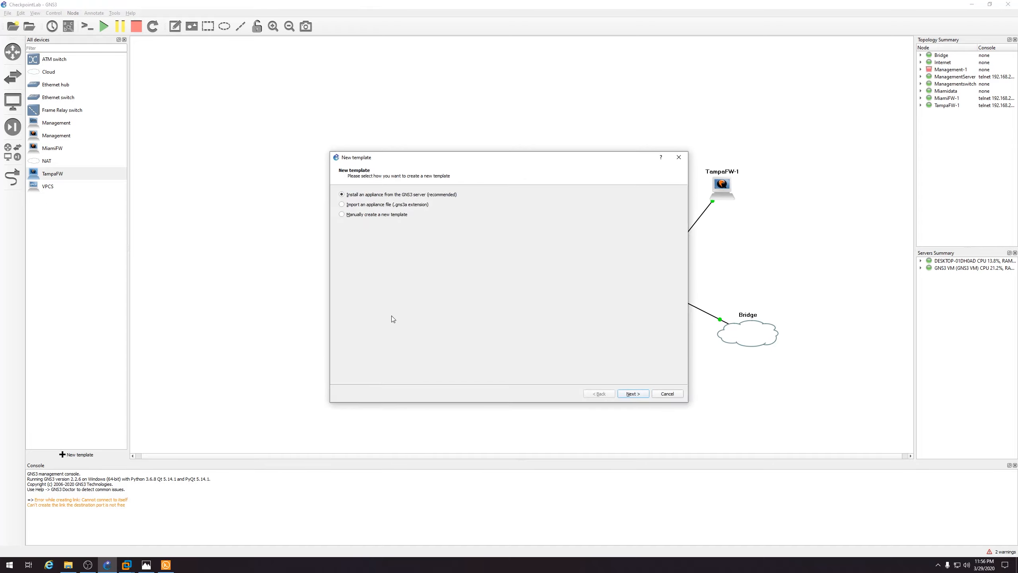
# Add a VMware VM template for the WindowsEndpoint virtual machine
pyautogui.click(633, 393)
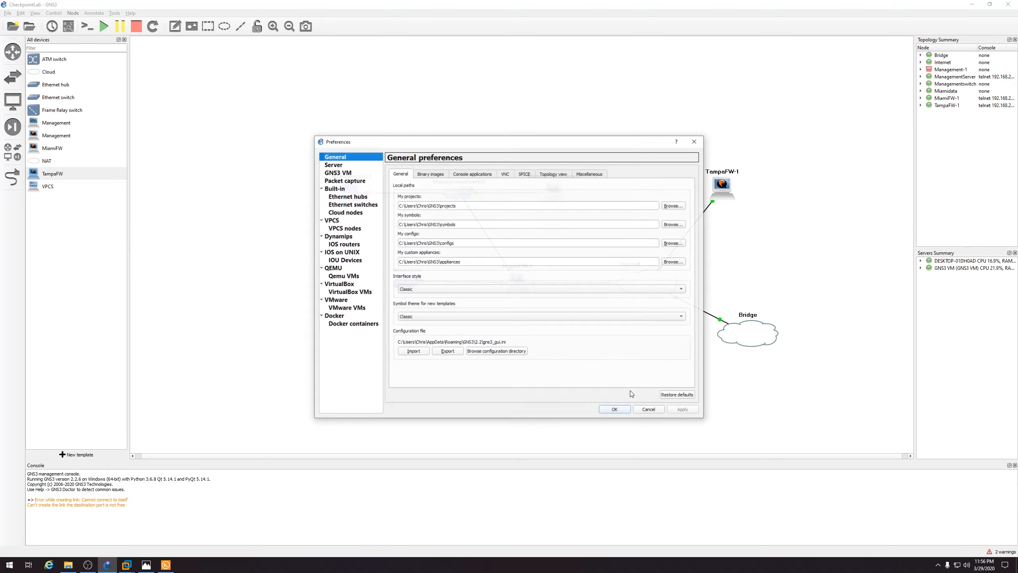
pyautogui.click(347, 307)
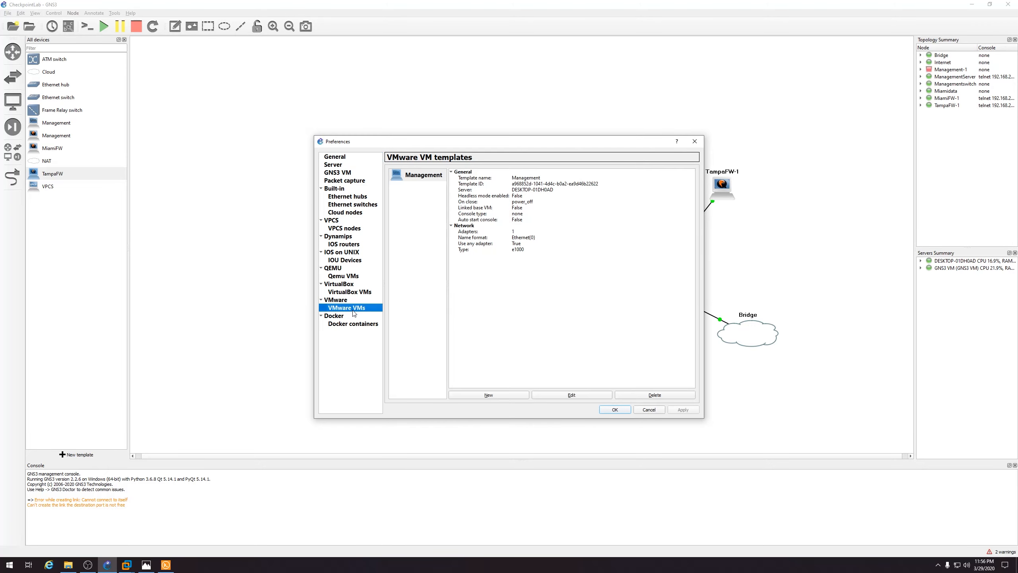
pyautogui.click(489, 395)
pyautogui.click(604, 365)
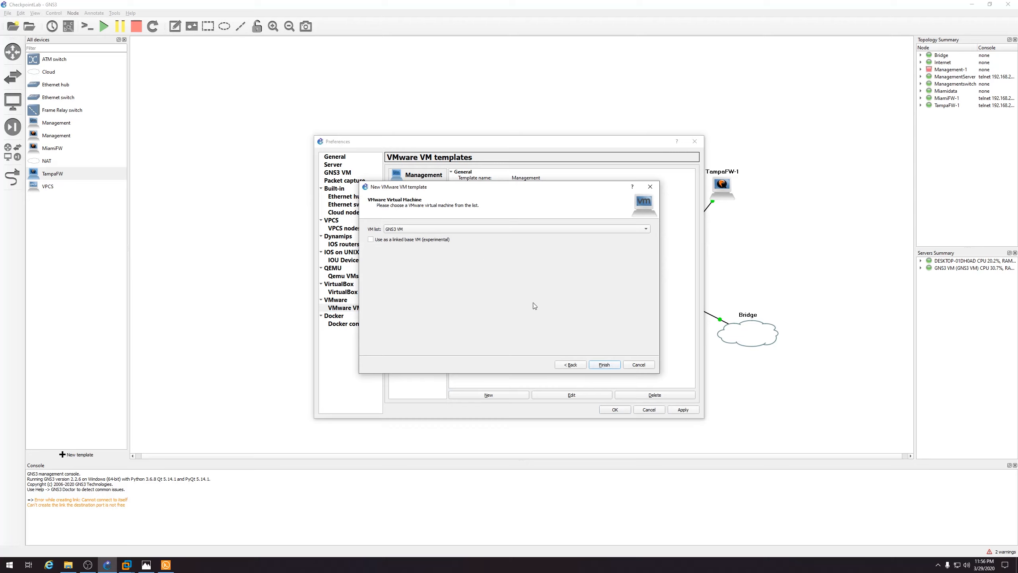
pyautogui.click(464, 229)
pyautogui.click(463, 238)
pyautogui.click(609, 365)
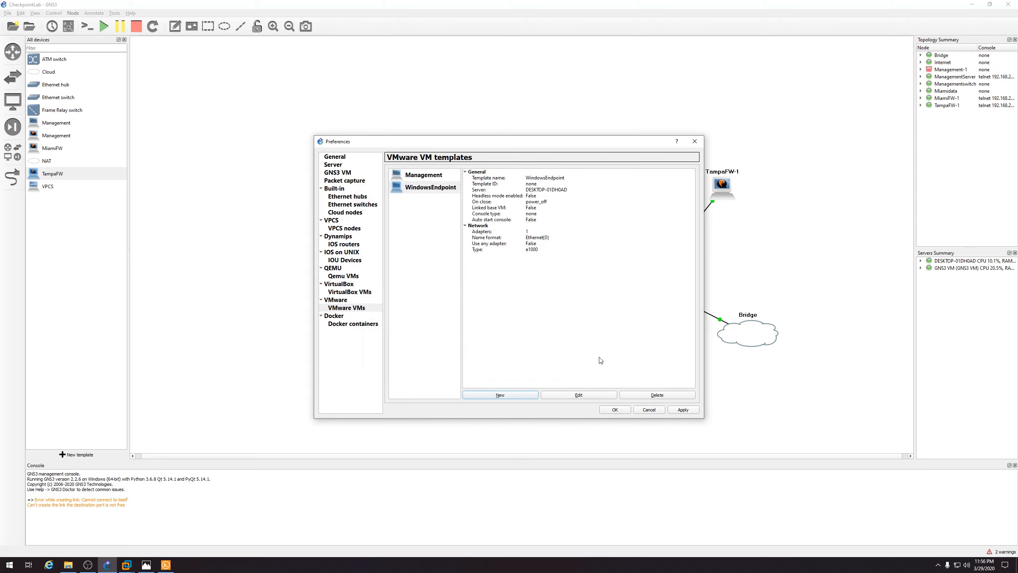
# Allow GNS3 to override WindowsEndpoint's non-custom network adapter
pyautogui.click(579, 395)
pyautogui.click(450, 224)
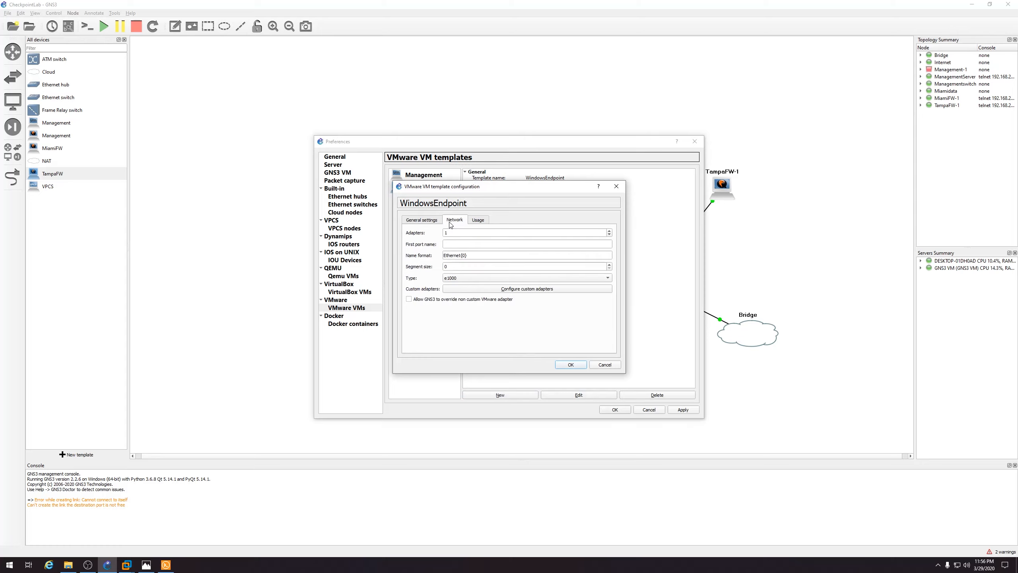
pyautogui.click(424, 300)
pyautogui.click(571, 365)
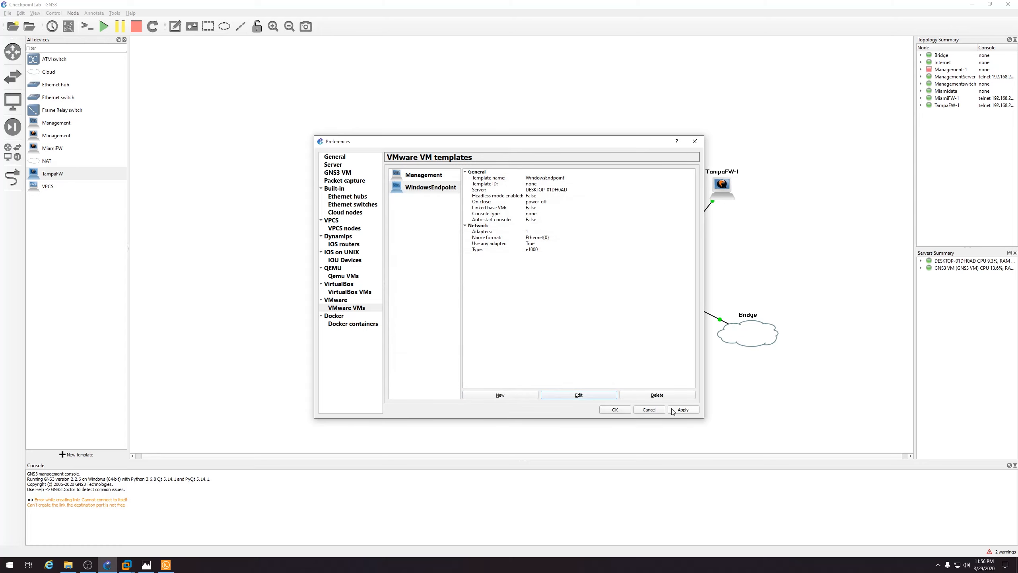
# Add a local VMware VM template for TampaEndpoint and save its network settings
pyautogui.click(500, 395)
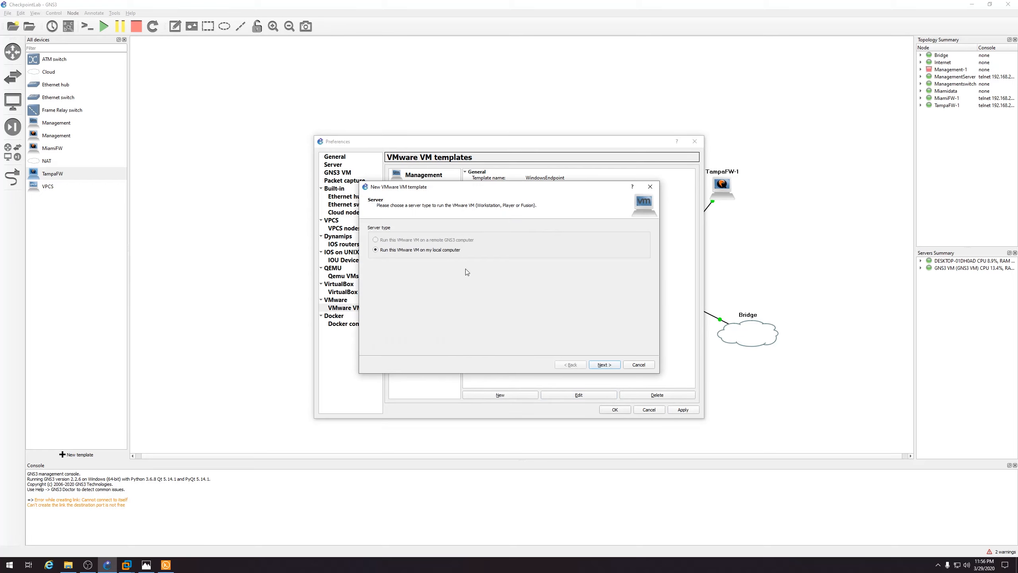
pyautogui.click(600, 364)
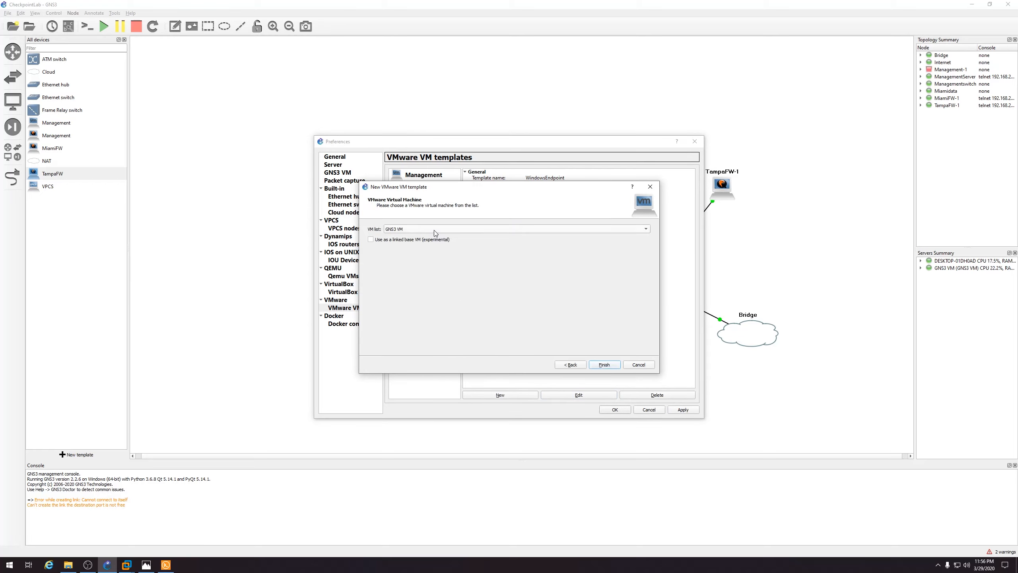
pyautogui.click(436, 234)
pyautogui.click(435, 237)
pyautogui.click(605, 365)
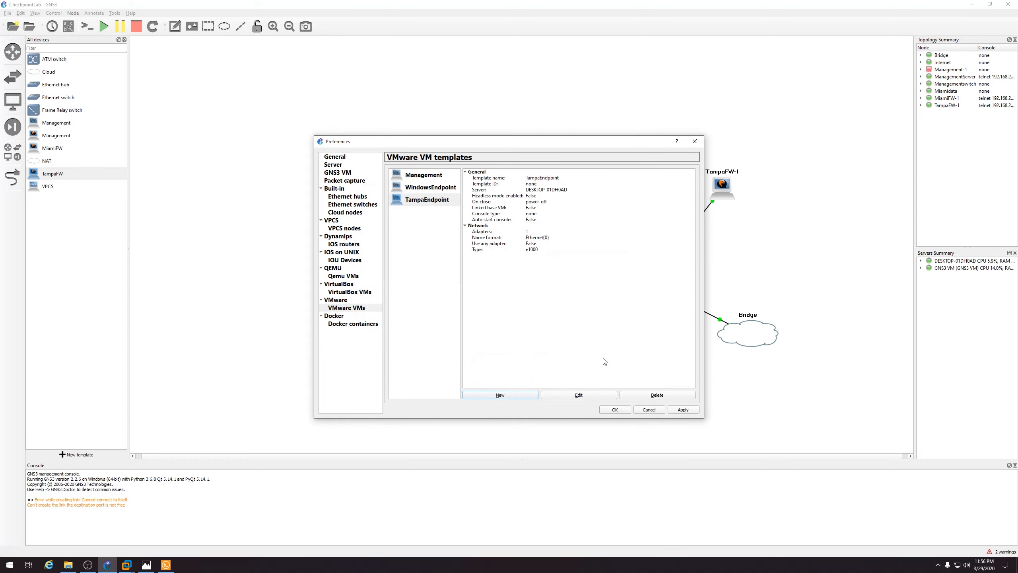
pyautogui.click(590, 393)
pyautogui.click(456, 223)
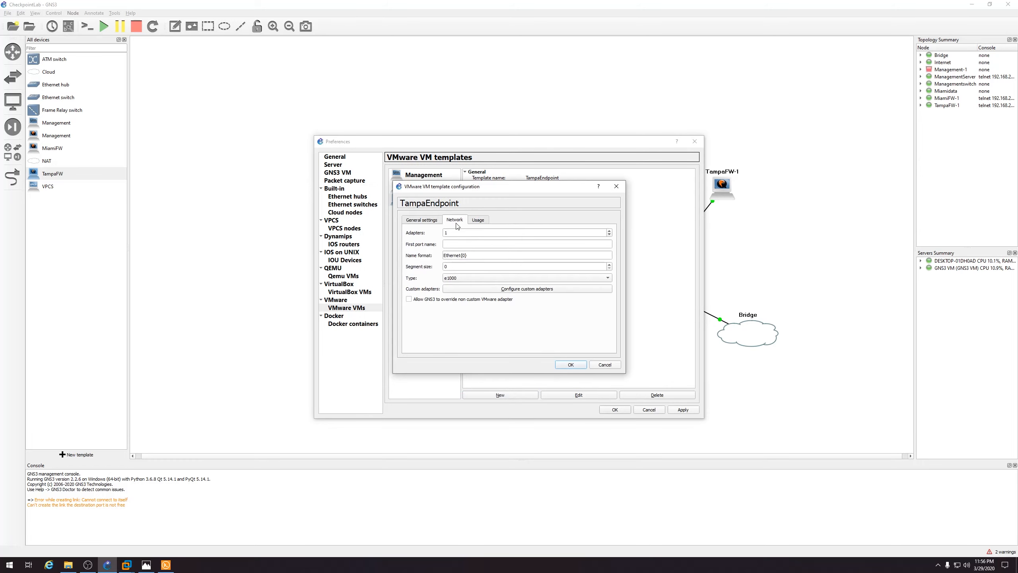
pyautogui.click(575, 366)
# Apply the preferences and place a WindowsEndpoint-1 node left of Miamidata
pyautogui.click(681, 410)
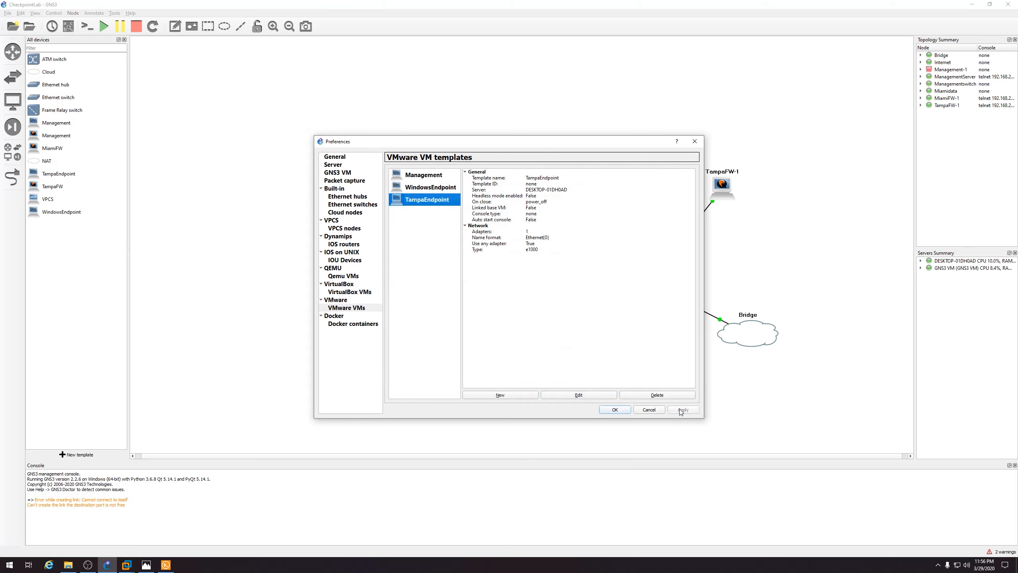
pyautogui.click(613, 410)
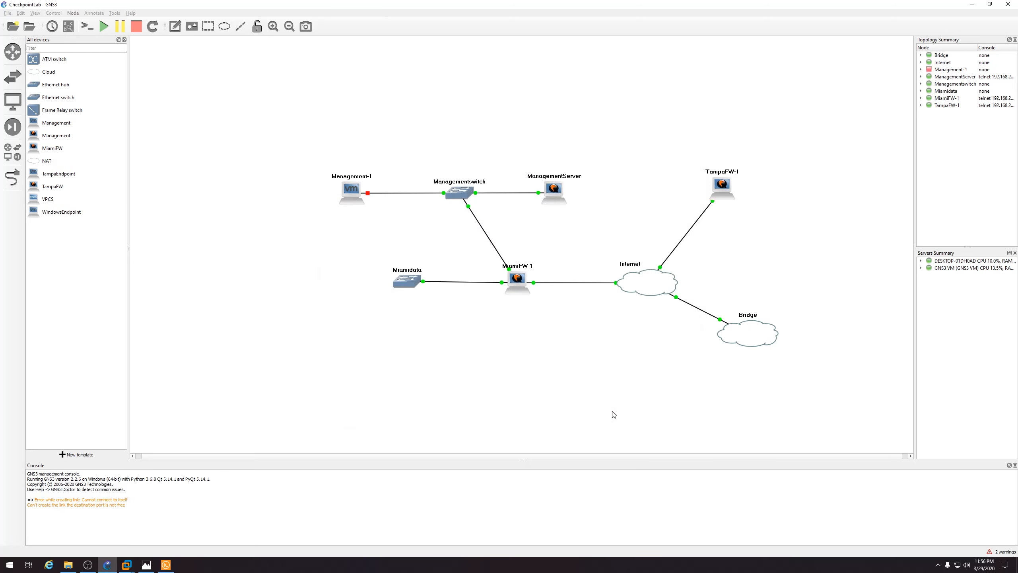
pyautogui.click(68, 214)
pyautogui.moveTo(68, 213); pyautogui.dragTo(305, 280)
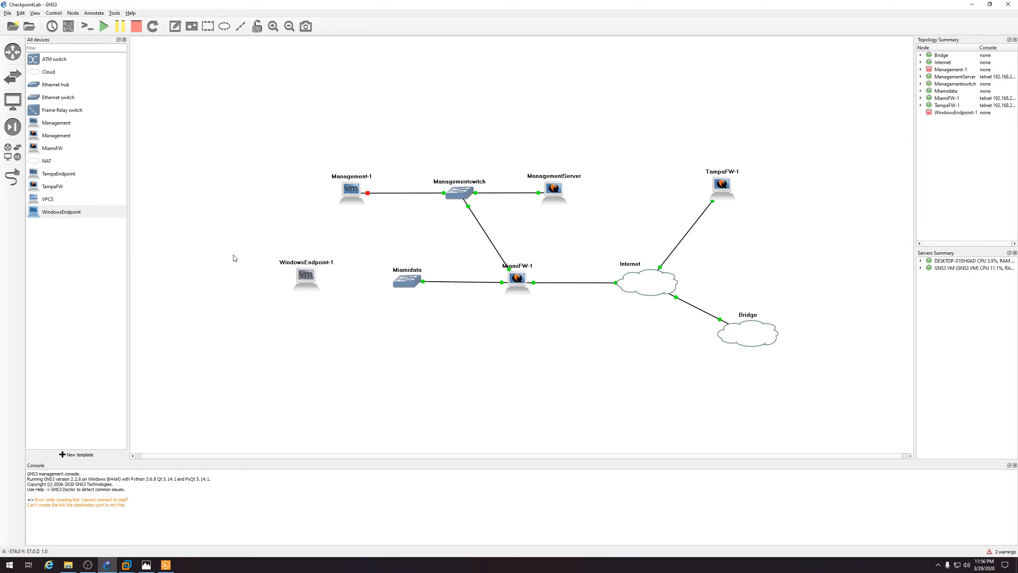
pyautogui.click(19, 181)
# Link WindowsEndpoint-1's Ethernet0 to a free Miamidata port
pyautogui.click(308, 277)
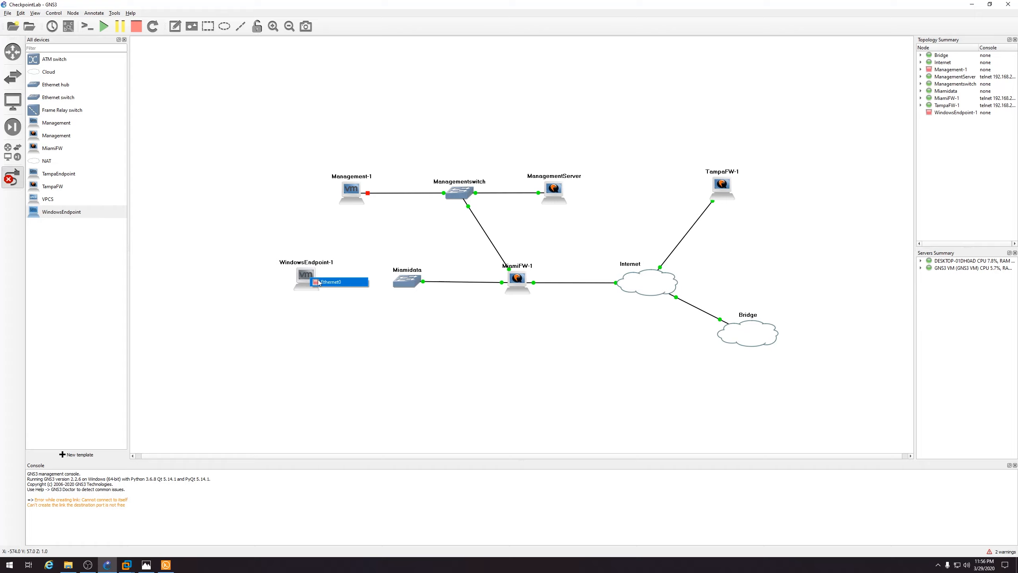
pyautogui.click(341, 282)
pyautogui.click(405, 284)
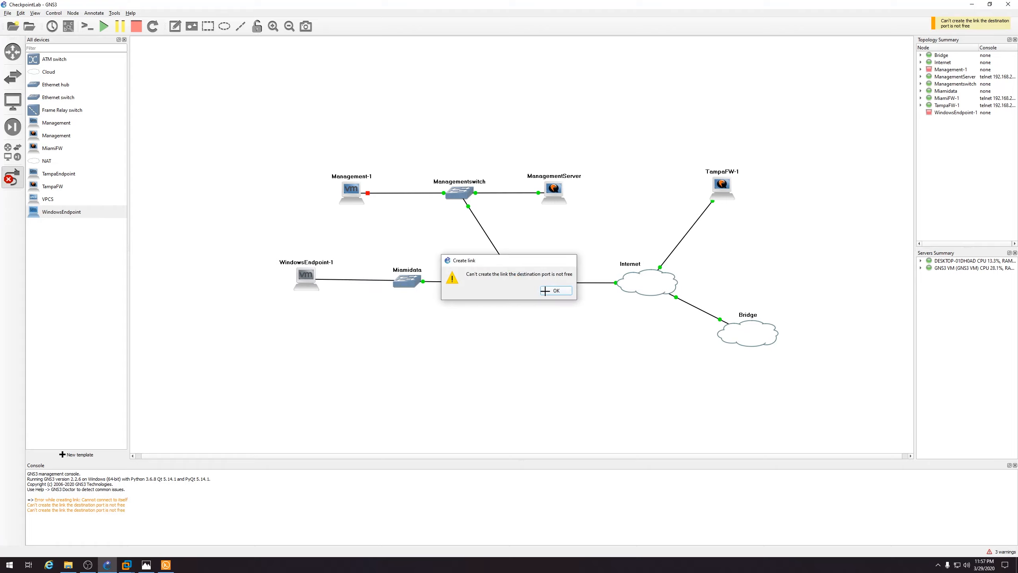
pyautogui.click(539, 291)
pyautogui.click(399, 280)
pyautogui.click(421, 347)
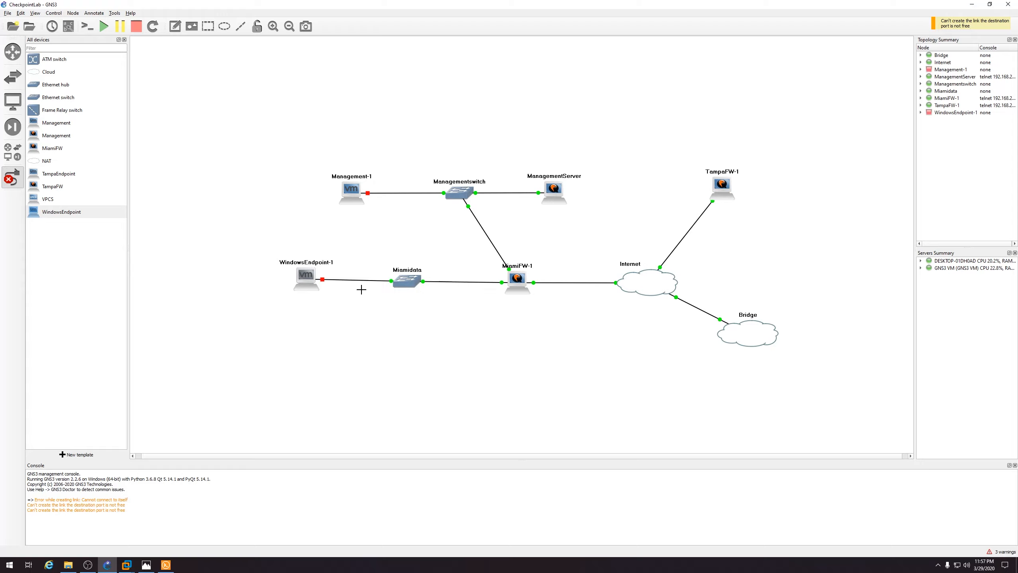
pyautogui.press('Escape')
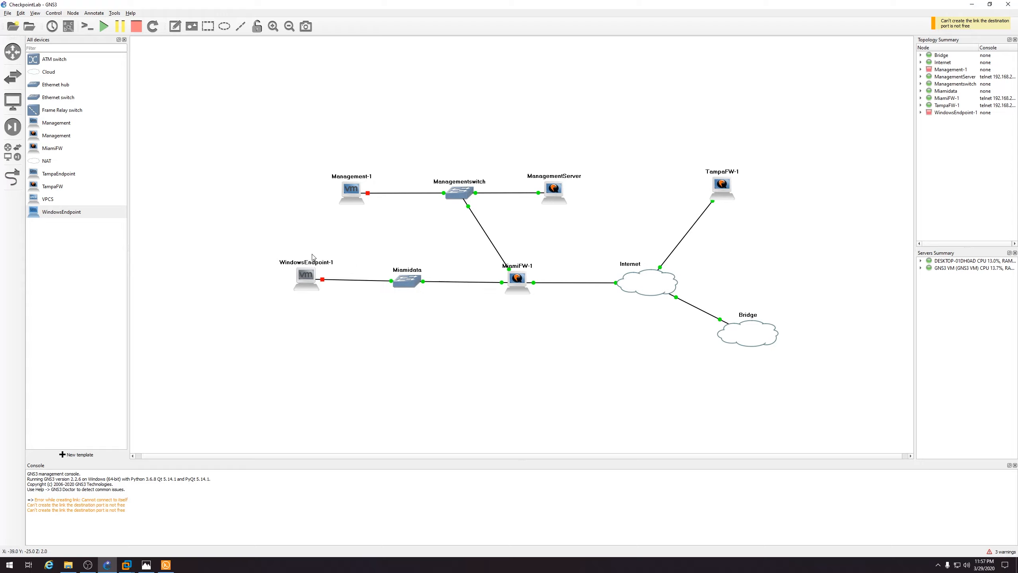
# Place TampaEndpoint-1 right of TampaFW-1 and link it to TampaFW-1 Ethernet0, tidying node positions
pyautogui.moveTo(64, 177); pyautogui.dragTo(852, 193)
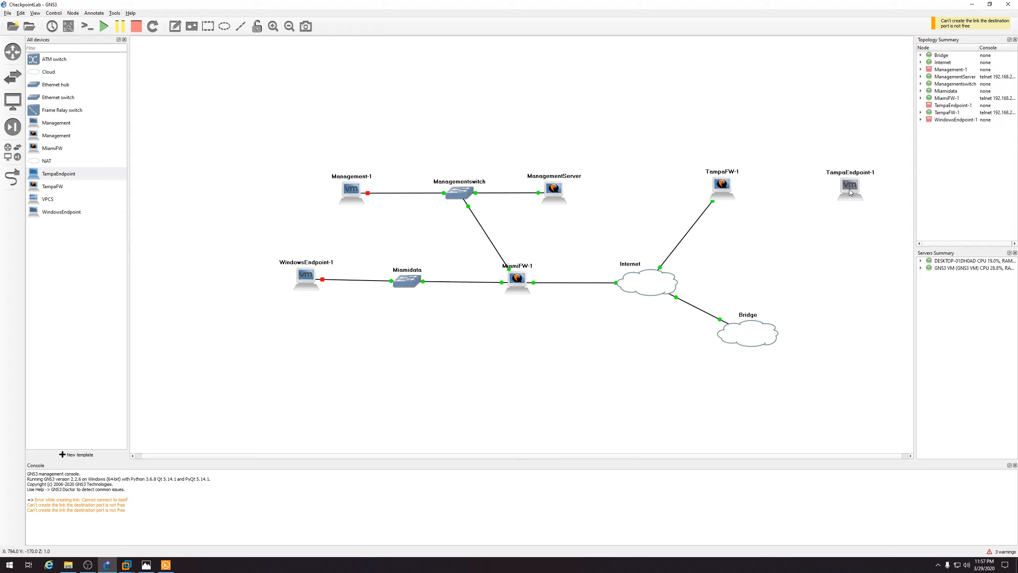
pyautogui.click(12, 177)
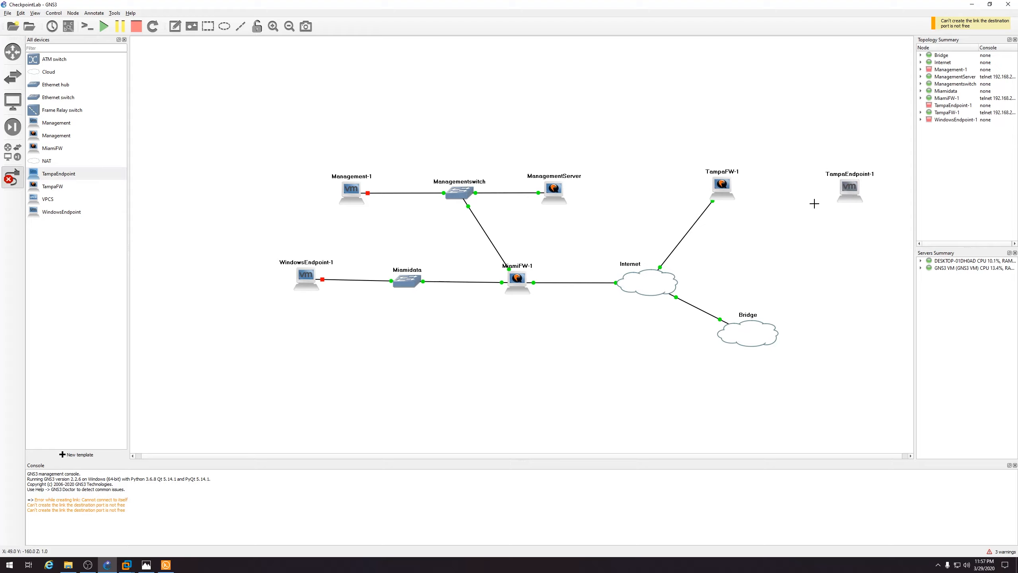
pyautogui.click(850, 191)
pyautogui.click(856, 192)
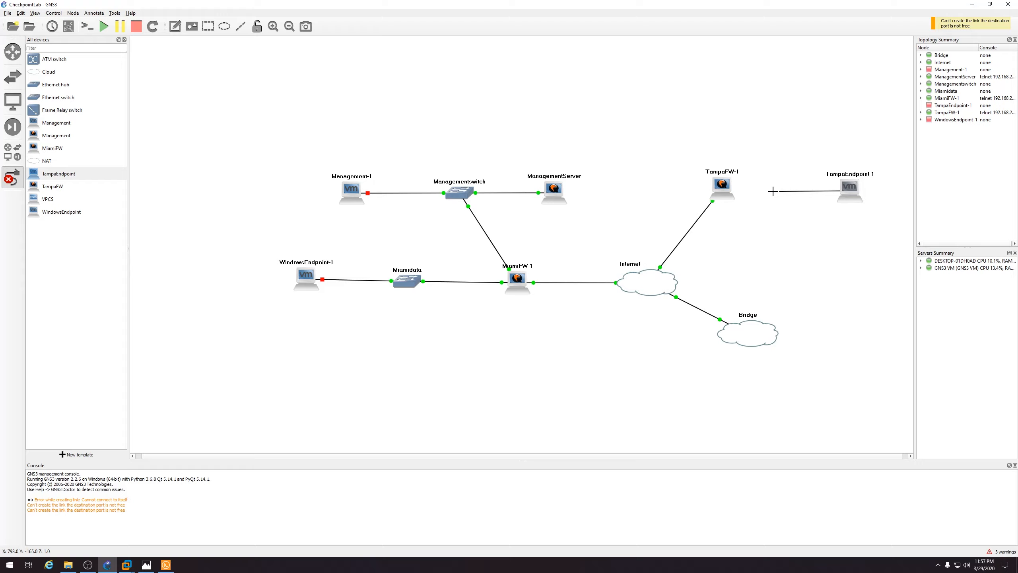
pyautogui.click(730, 193)
pyautogui.click(733, 194)
pyautogui.moveTo(849, 197); pyautogui.dragTo(846, 192)
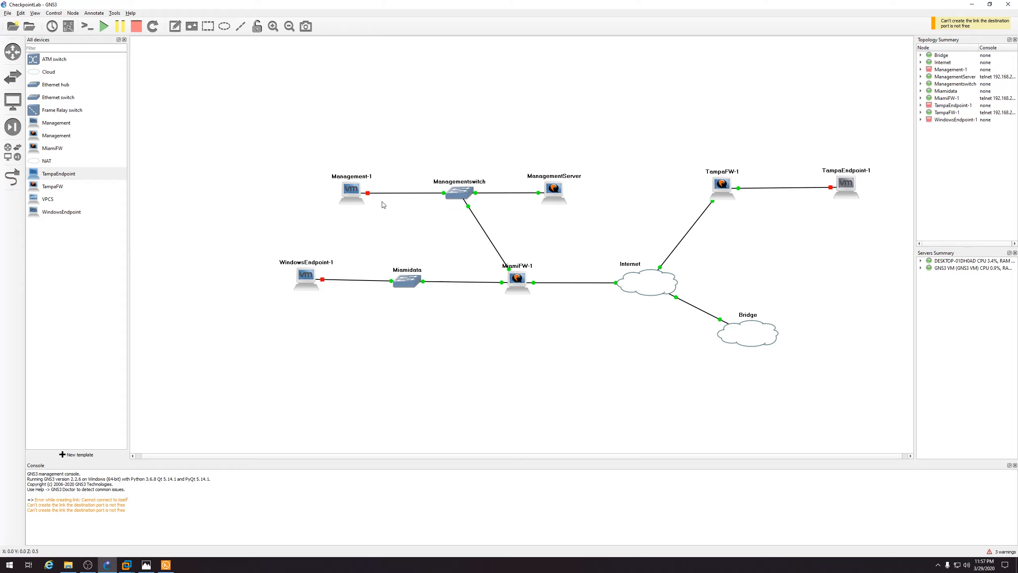
pyautogui.moveTo(353, 192); pyautogui.dragTo(352, 191)
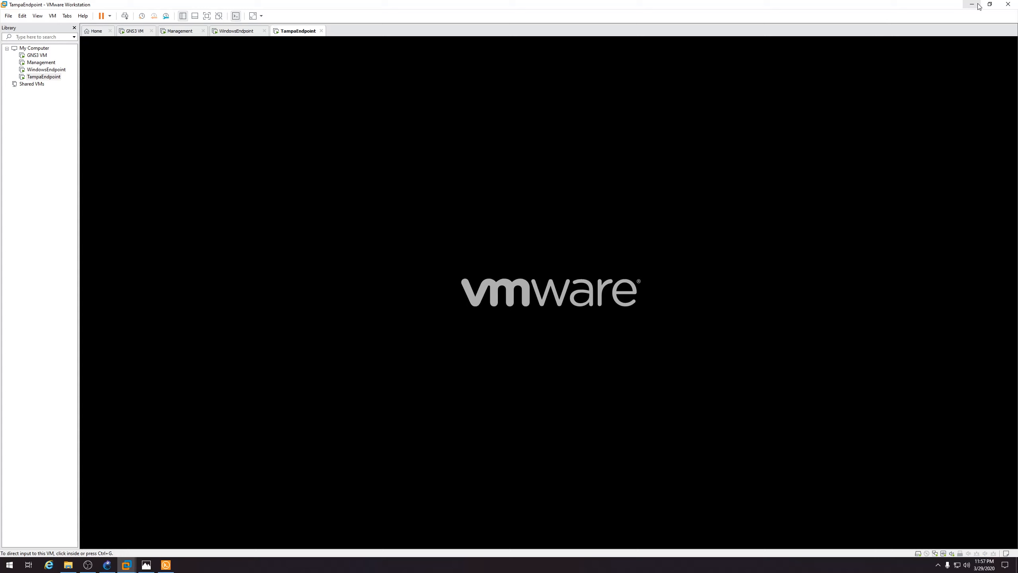
# Check the TampaFW-1 console session in Solar-PuTTY, then close Solar-PuTTY
pyautogui.click(974, 5)
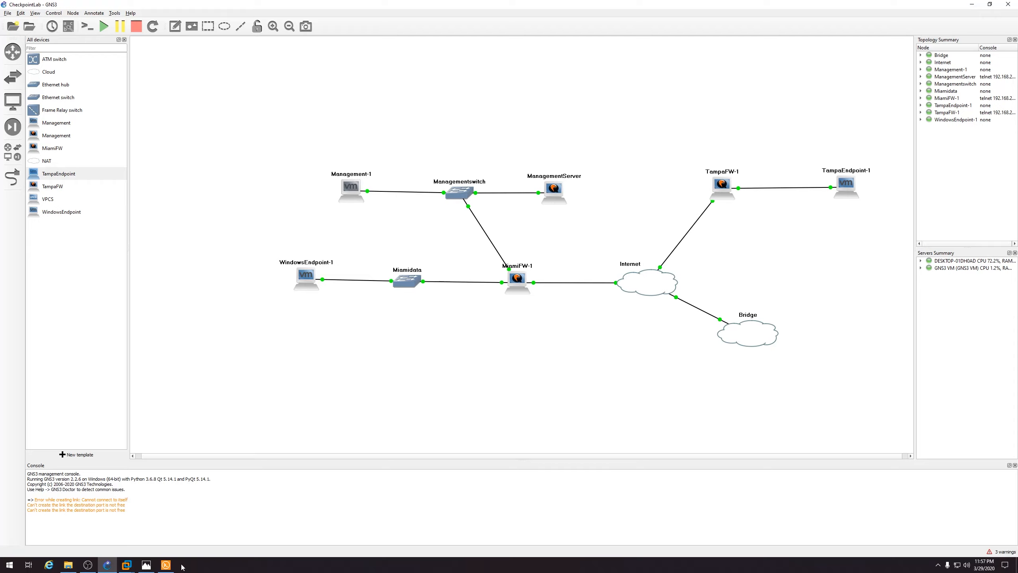
pyautogui.click(166, 565)
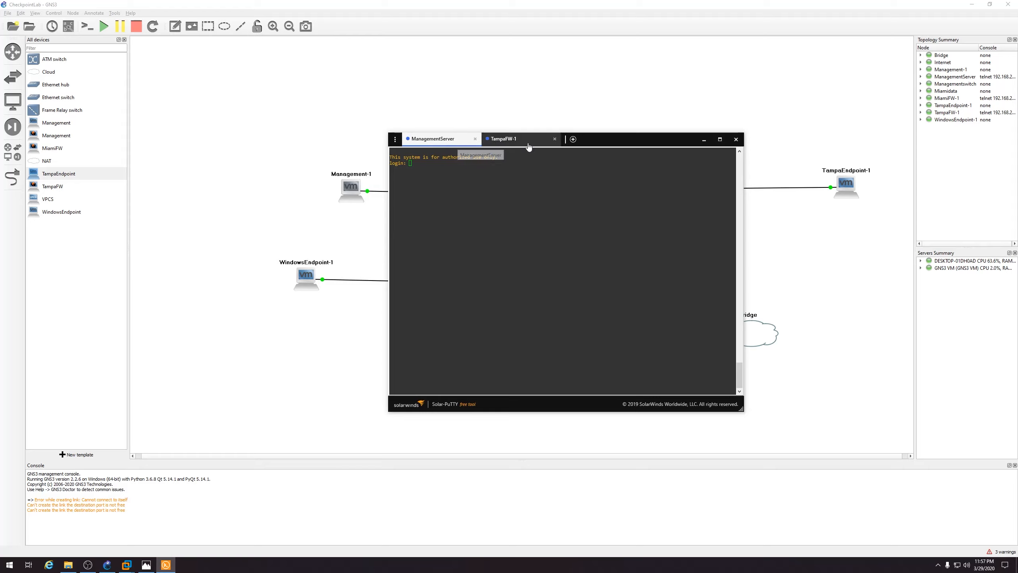
pyautogui.moveTo(523, 146); pyautogui.dragTo(588, 193)
pyautogui.click(588, 192)
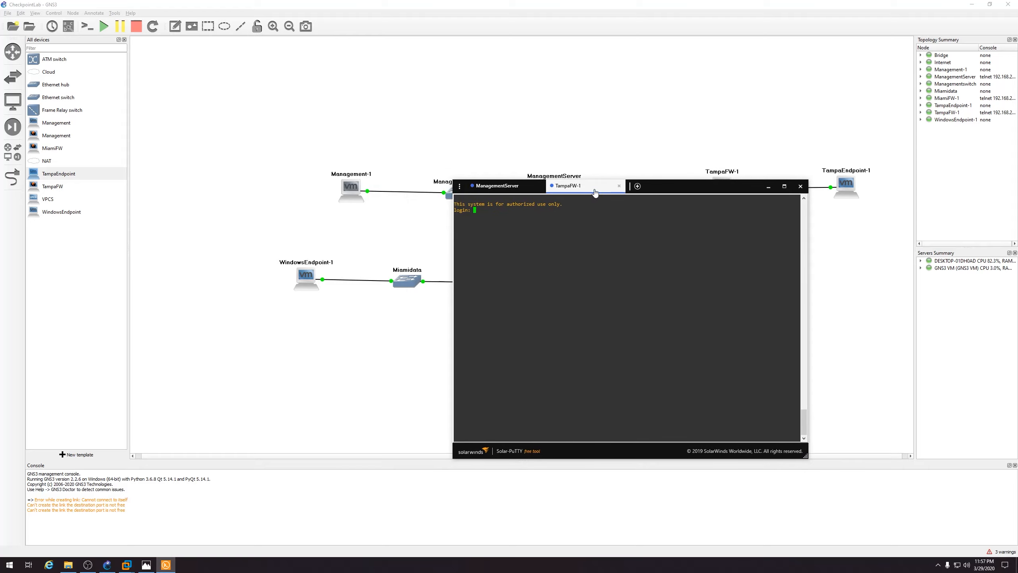
pyautogui.click(801, 186)
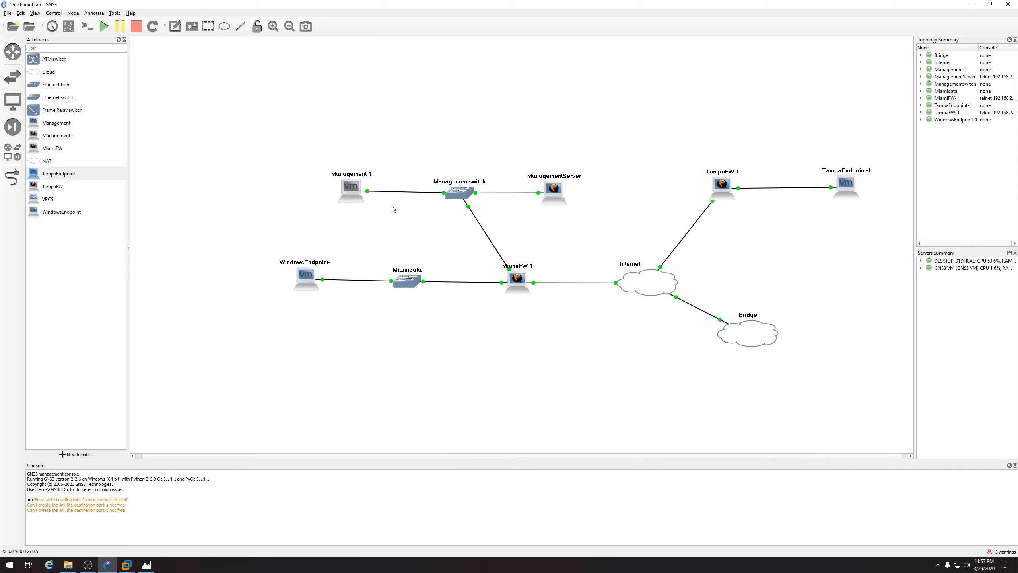
pyautogui.moveTo(127, 565)
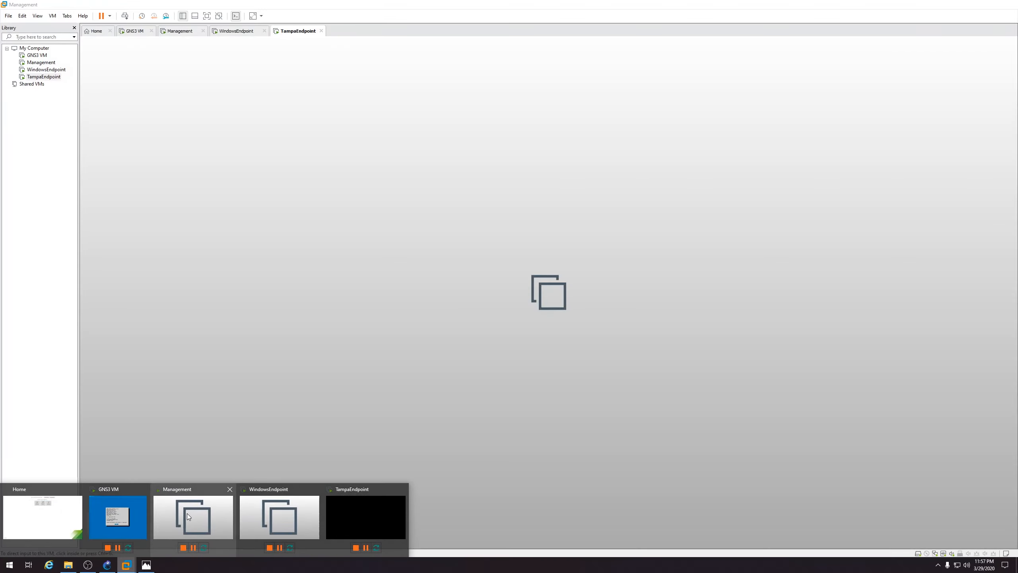
pyautogui.click(188, 515)
pyautogui.click(477, 280)
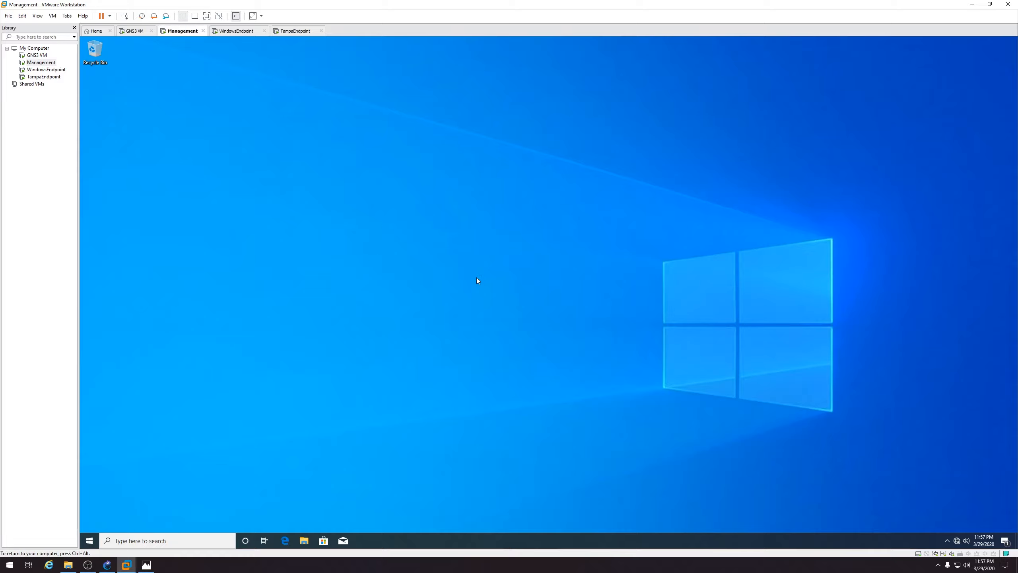
pyautogui.click(96, 540)
pyautogui.write('interne')
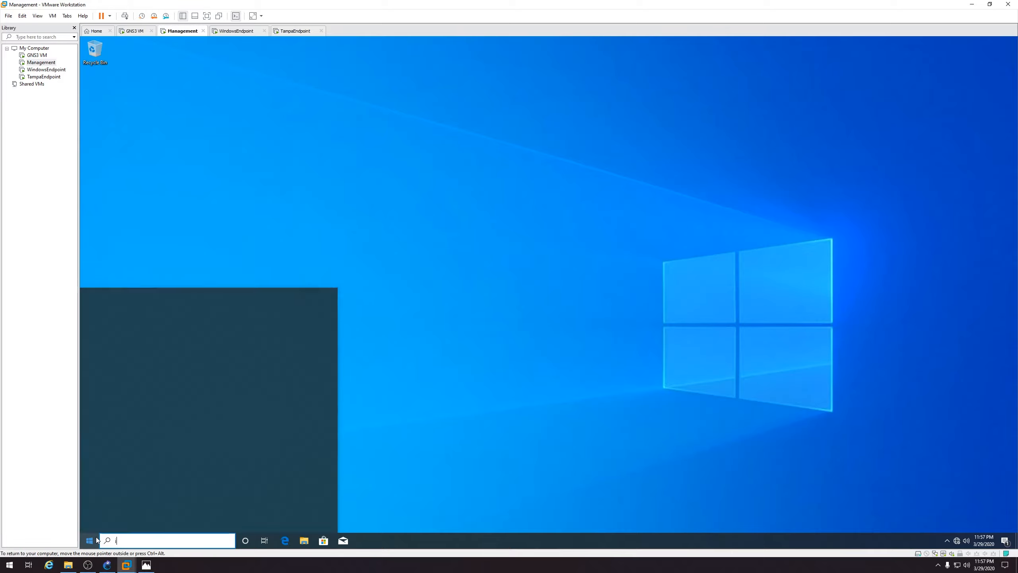
pyautogui.write('t')
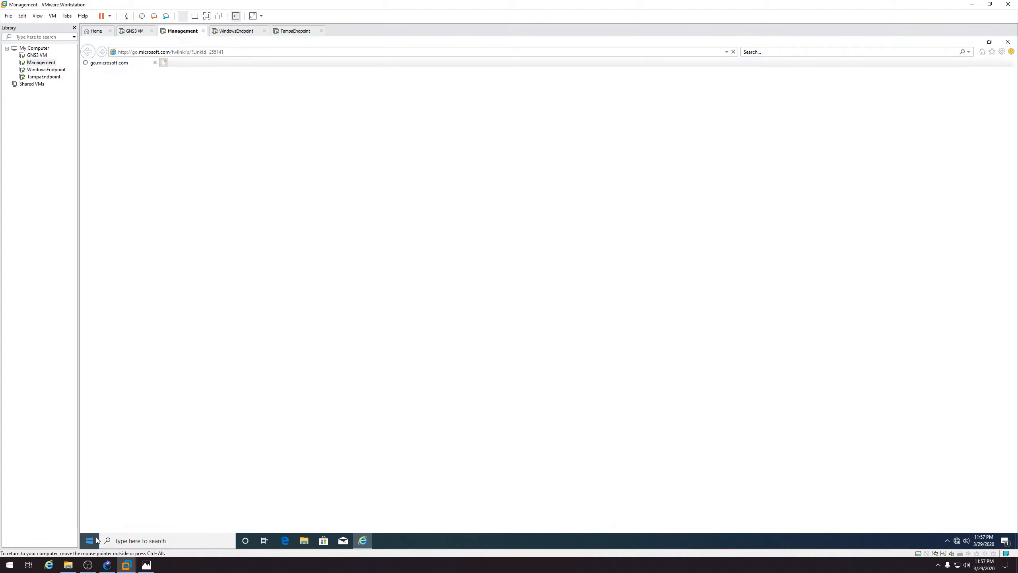
pyautogui.write('https')
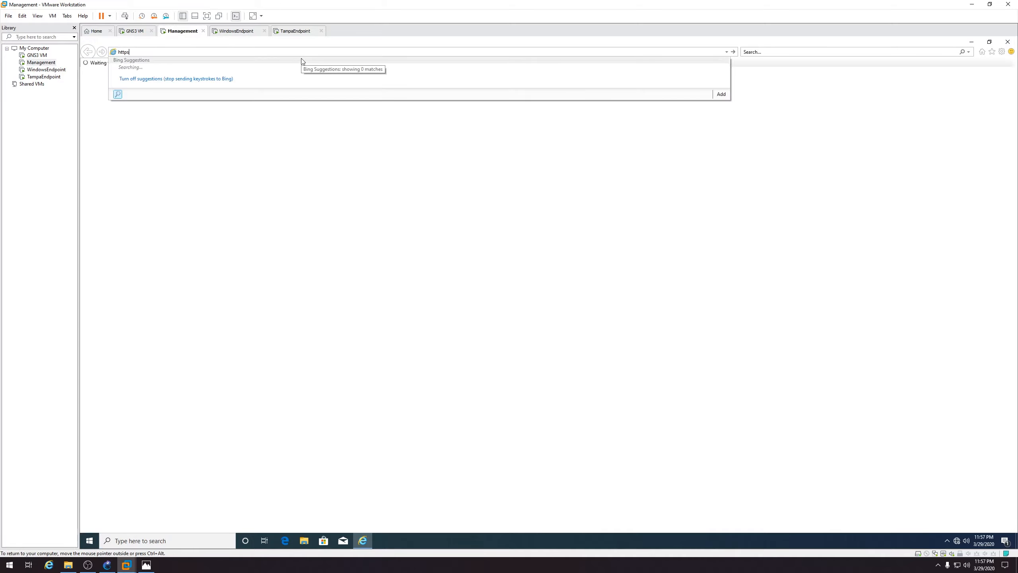
pyautogui.write('://10.0.0.100')
pyautogui.press('Return')
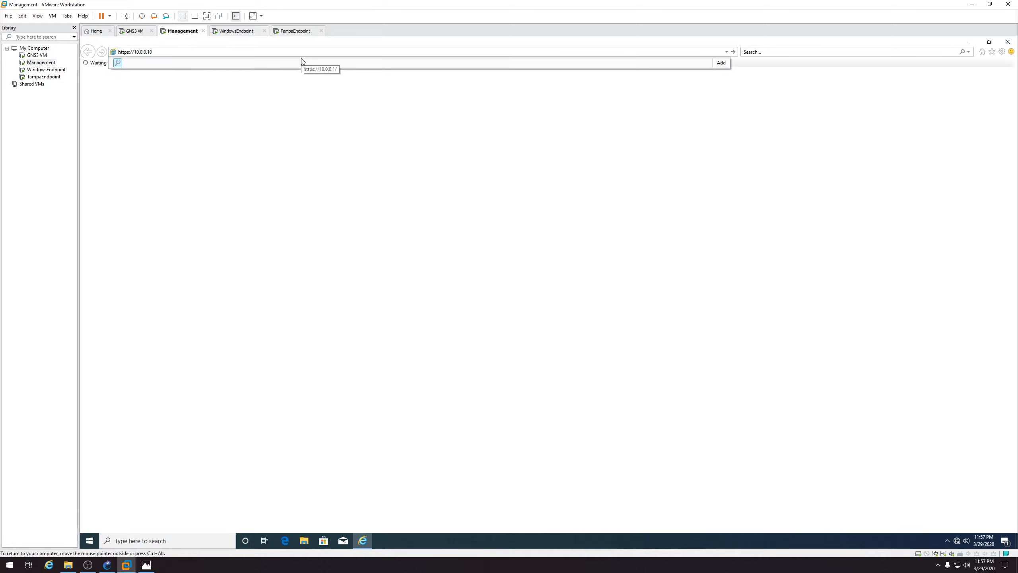
# Proceed past the certificate warning and log in to the Gaia Portal with the admin password
pyautogui.click(146, 168)
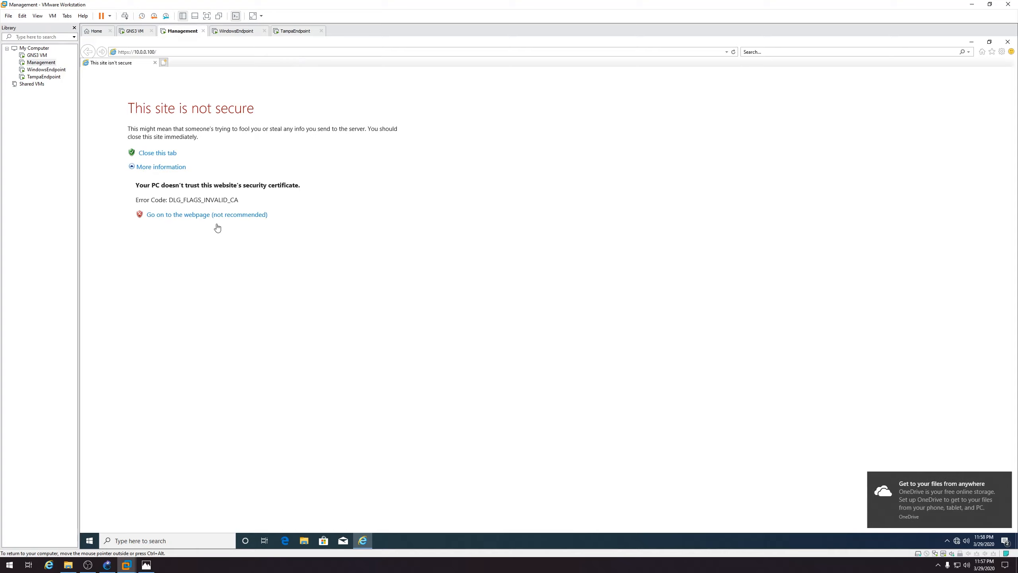
pyautogui.click(212, 215)
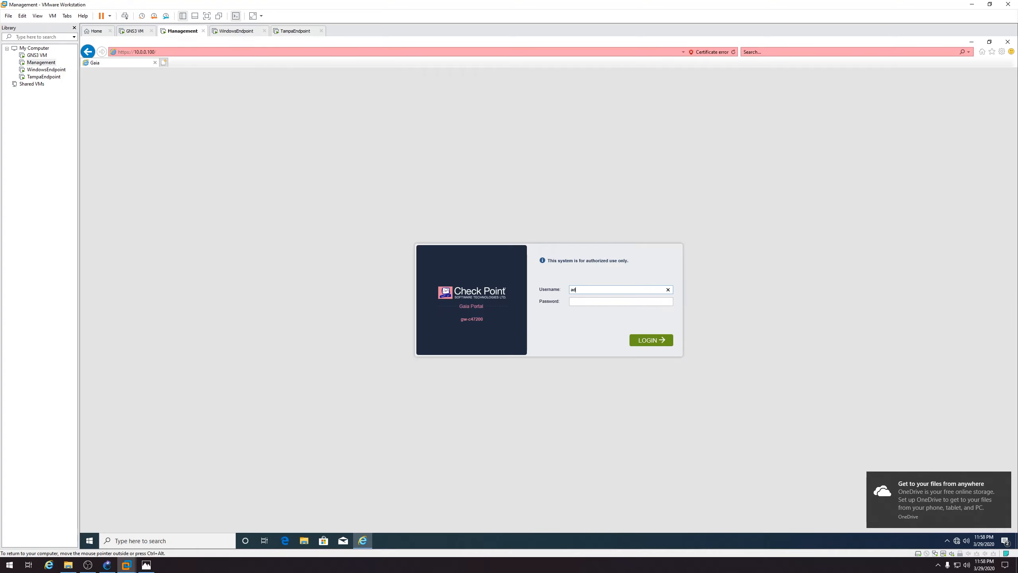
pyautogui.write('vpn123')
pyautogui.press('Return')
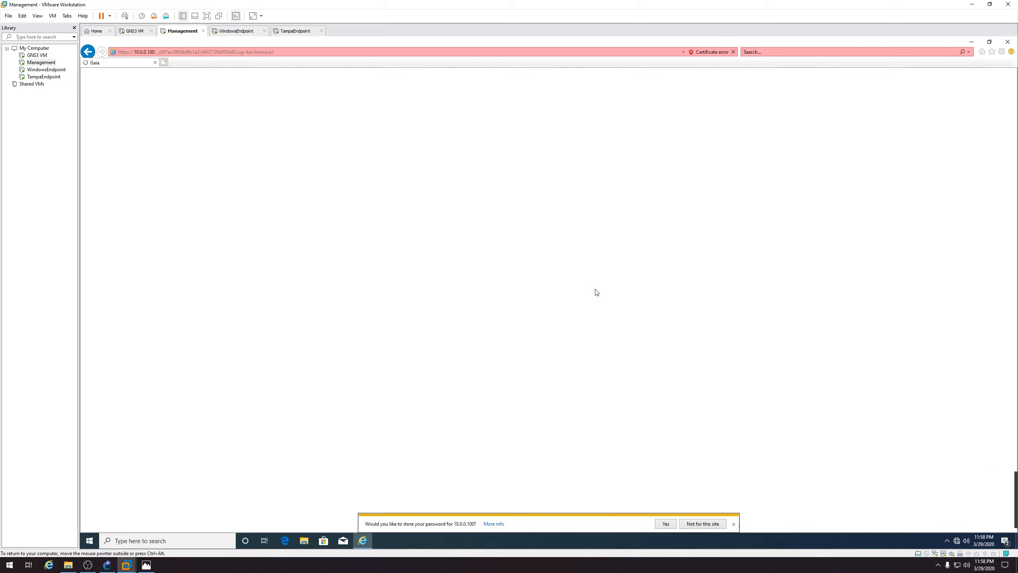
# Advance the First Time Configuration Wizard and change the host name by typing 'Manageme'
pyautogui.click(703, 524)
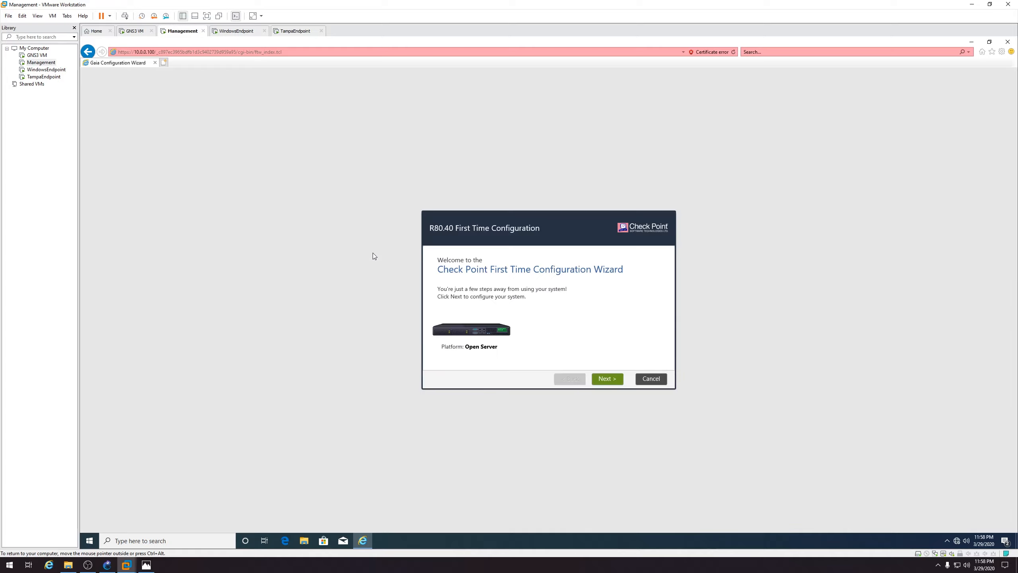
pyautogui.click(607, 379)
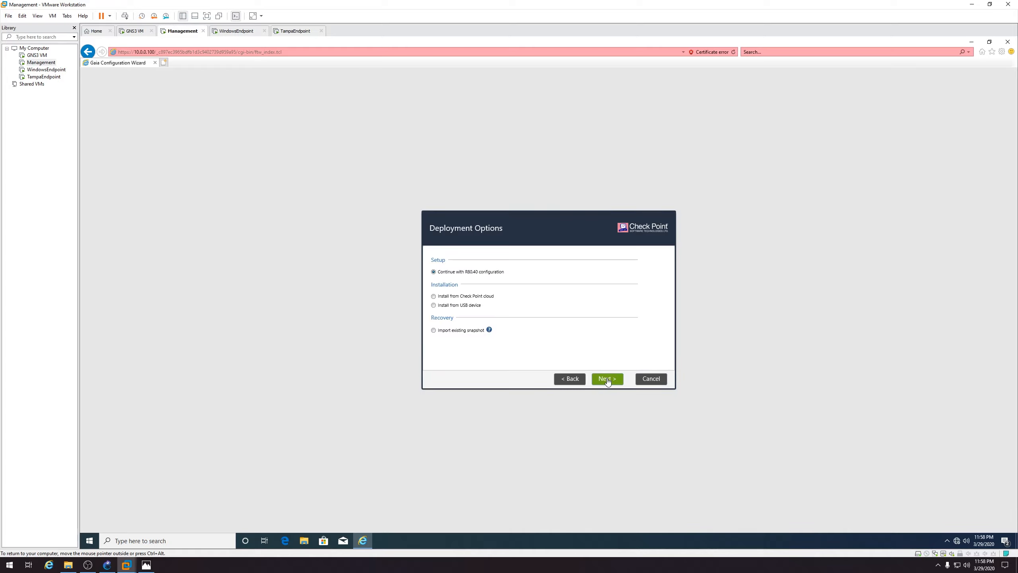
pyautogui.click(607, 379)
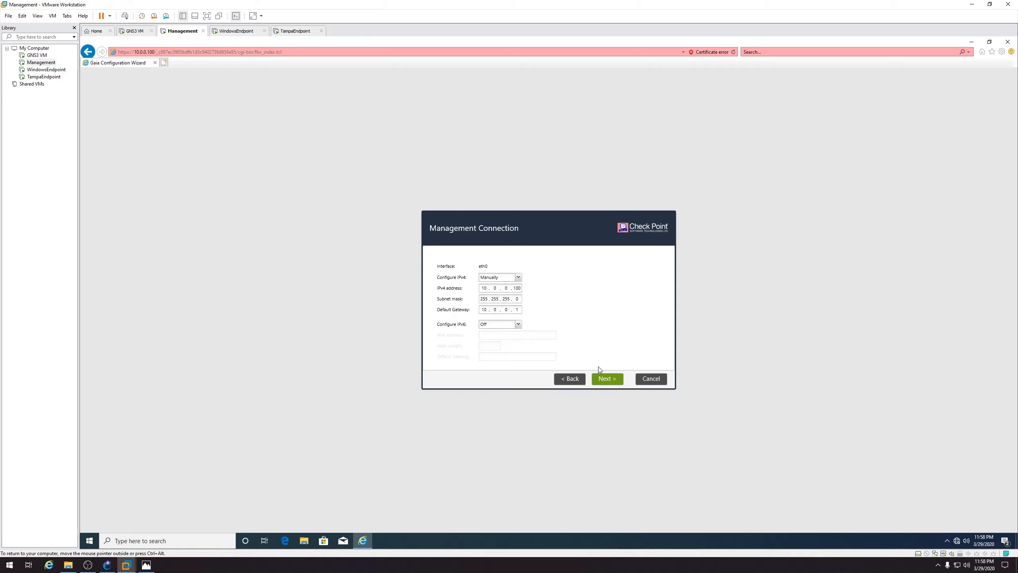
pyautogui.click(611, 379)
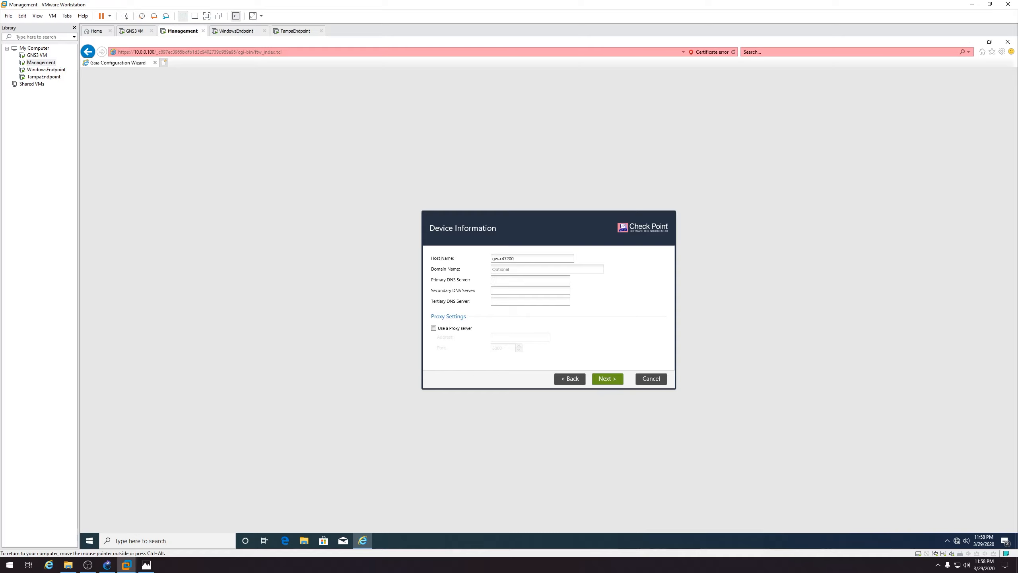
pyautogui.moveTo(525, 258); pyautogui.dragTo(486, 260)
pyautogui.write('Management')
pyautogui.click(609, 381)
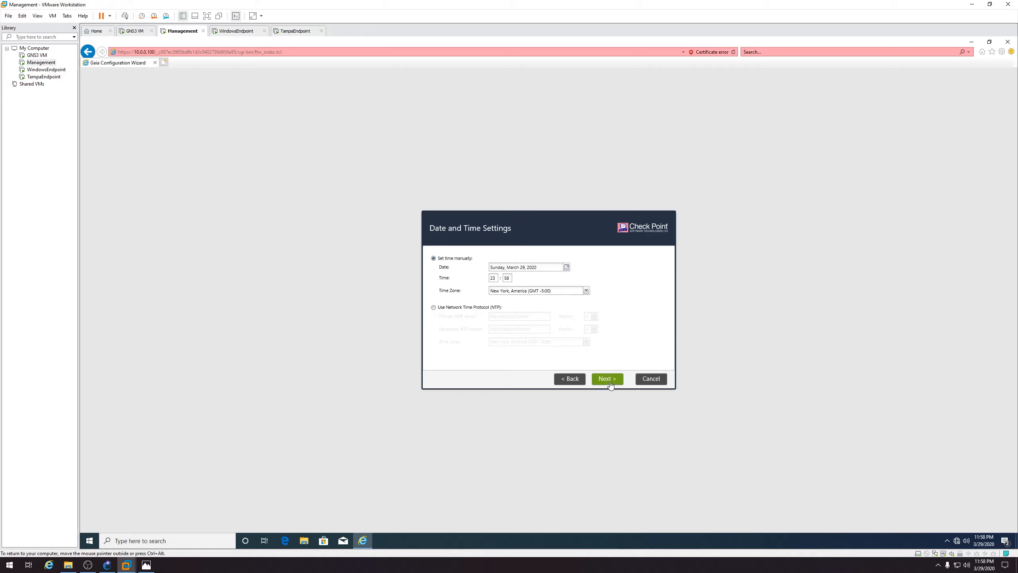
# Select Security Management only, allow GUI clients from any IP, opt out of data sharing, and finish
pyautogui.click(610, 380)
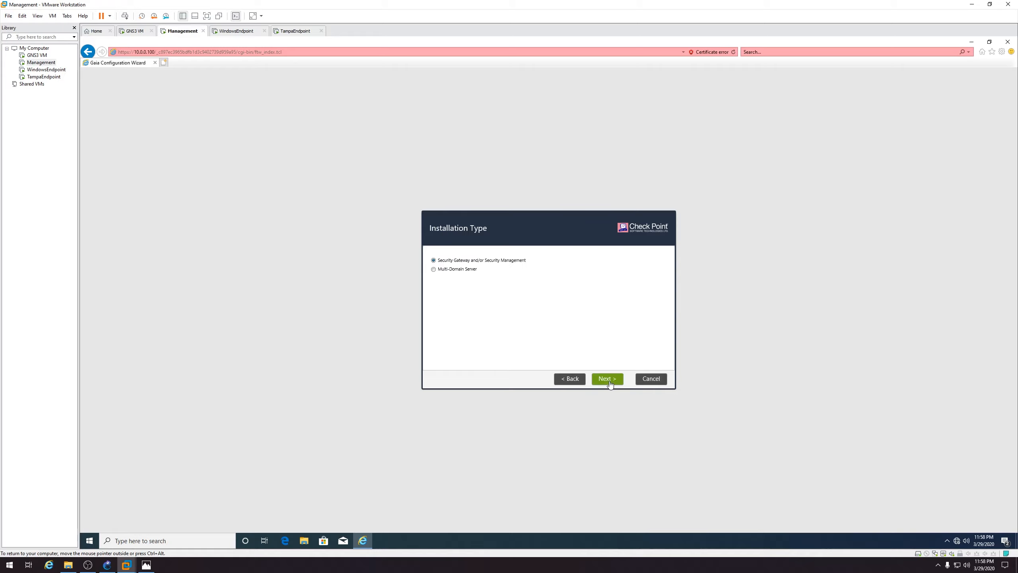
pyautogui.click(609, 379)
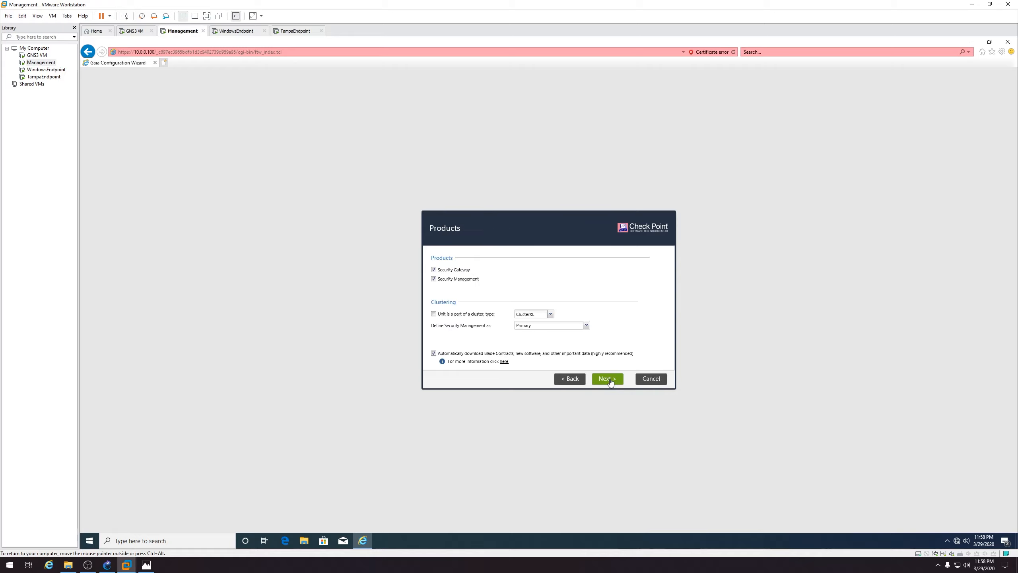
pyautogui.click(448, 272)
pyautogui.click(608, 380)
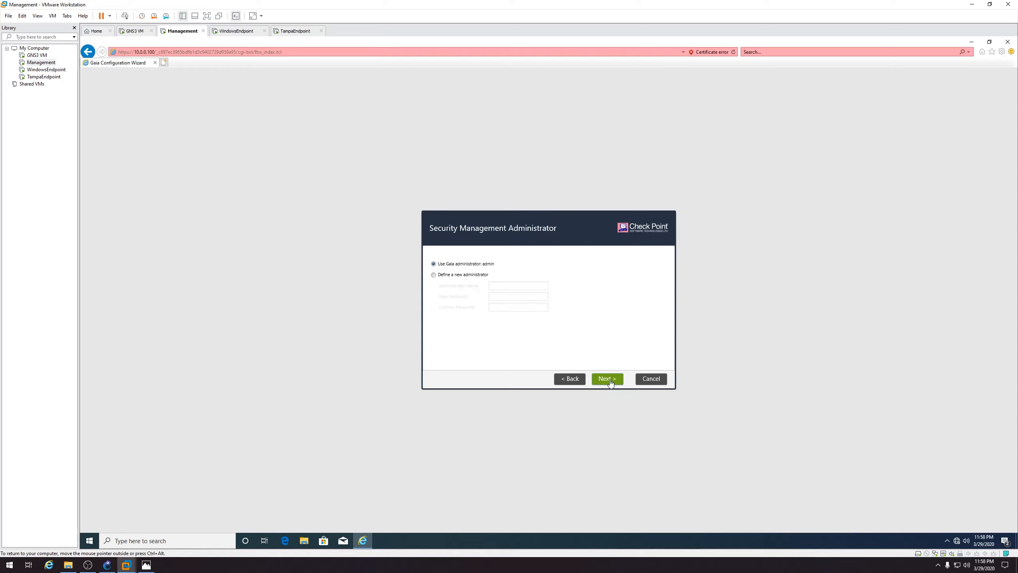
pyautogui.click(608, 379)
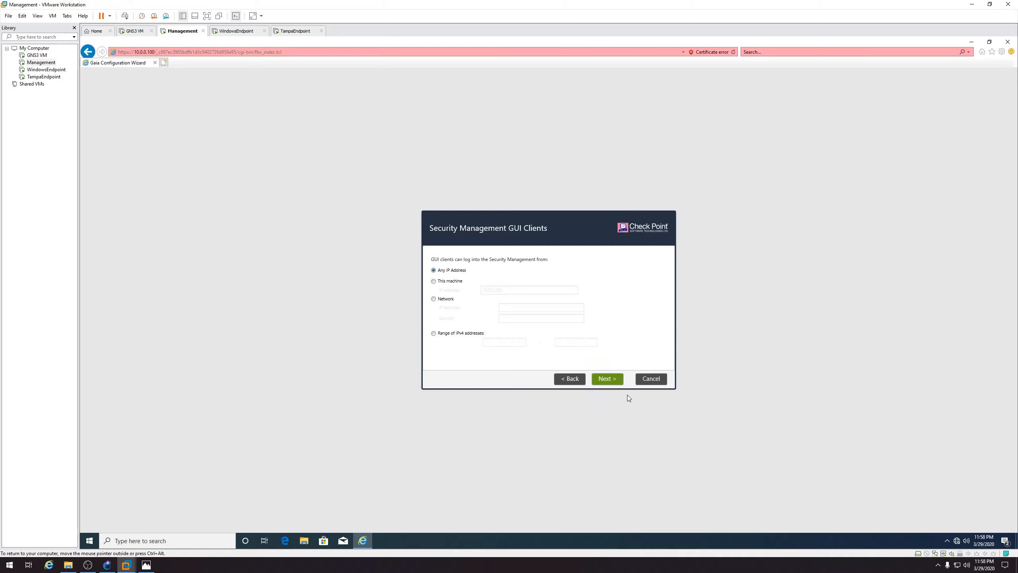
pyautogui.click(609, 380)
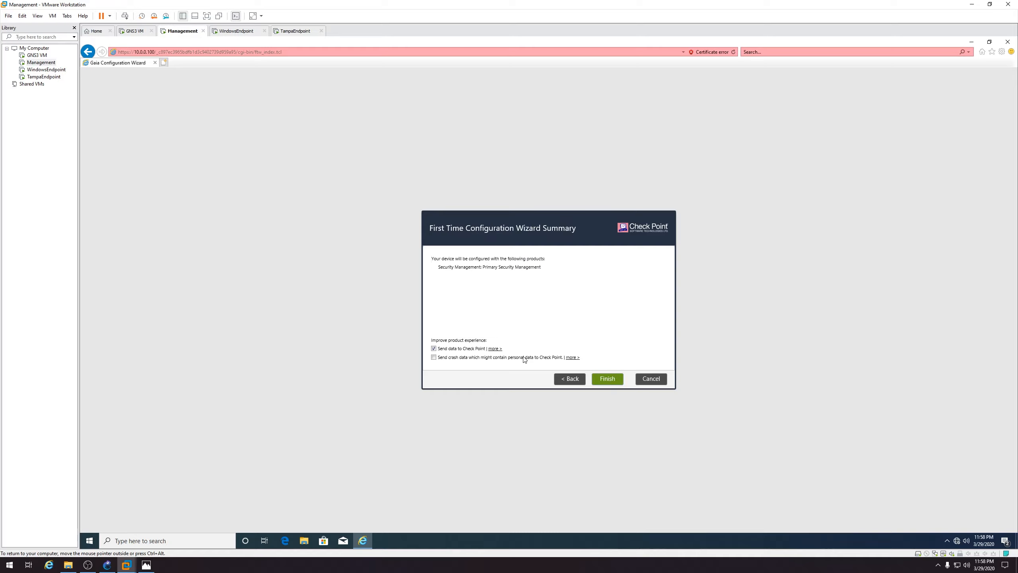
pyautogui.click(463, 348)
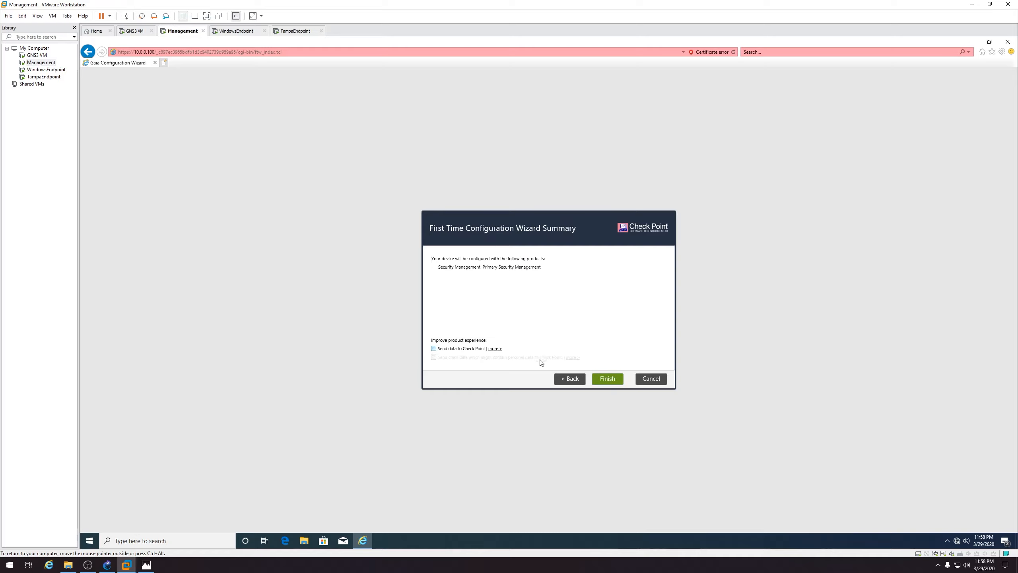
pyautogui.click(608, 379)
pyautogui.click(538, 316)
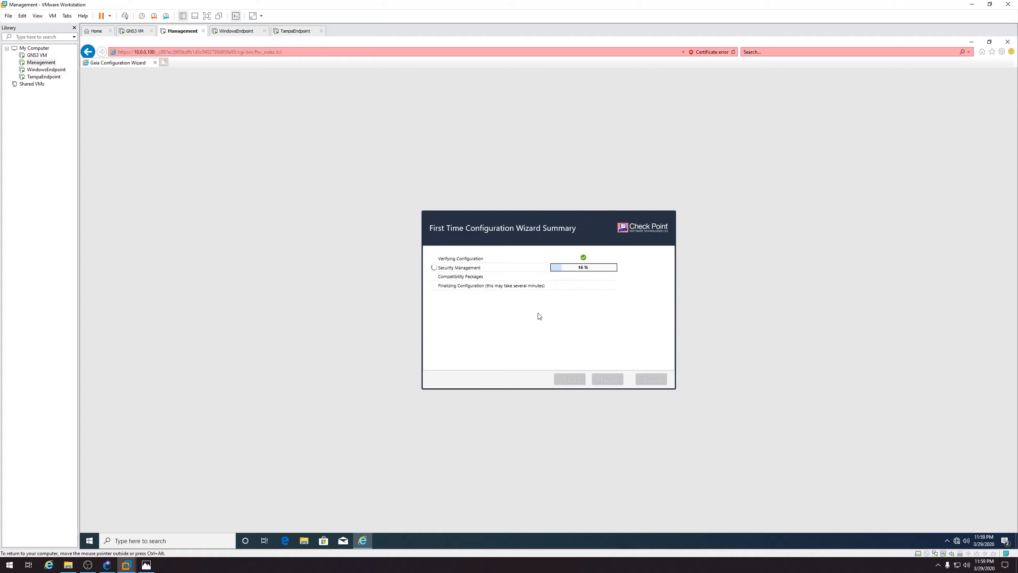
pyautogui.click(293, 35)
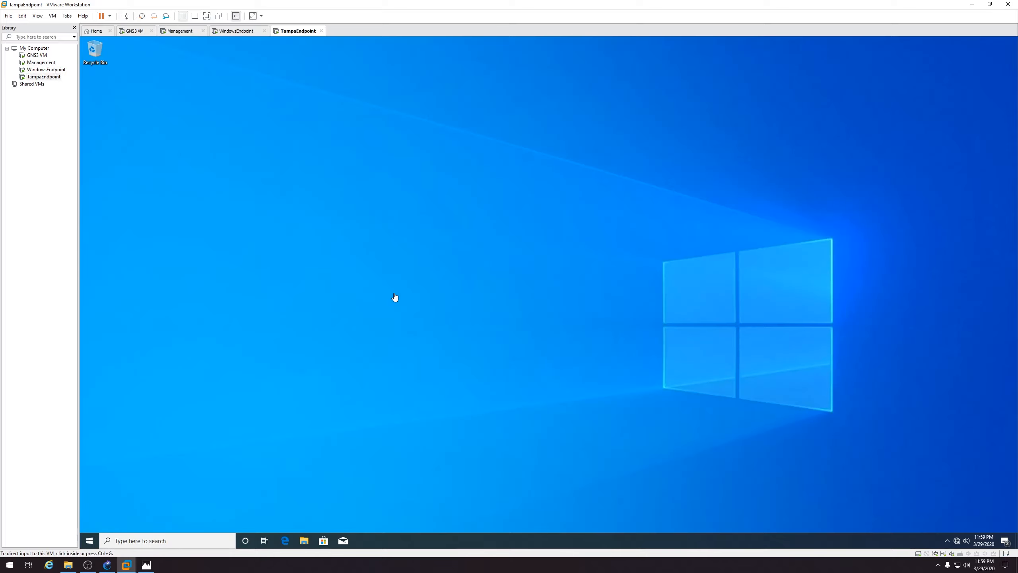
pyautogui.click(96, 539)
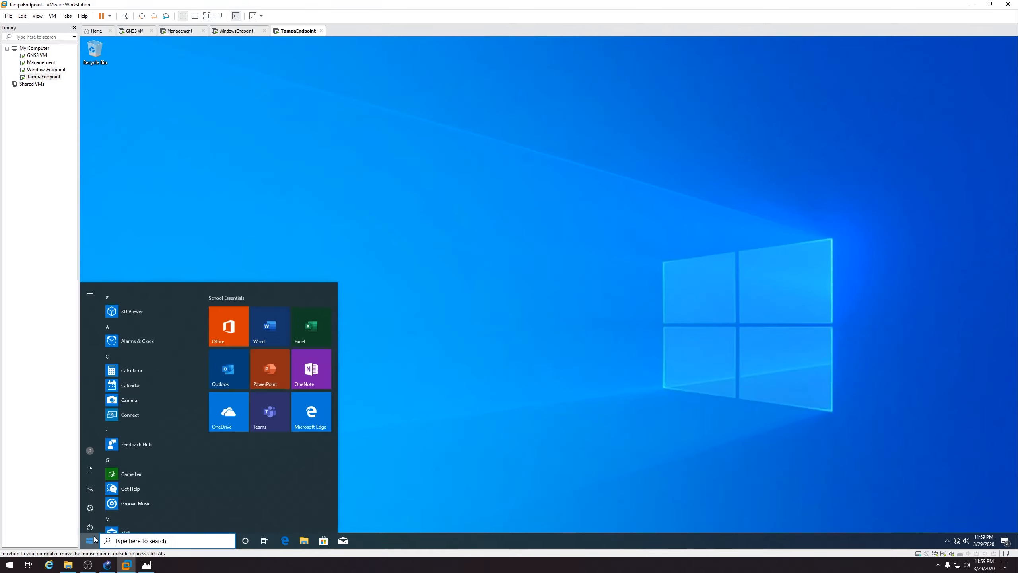
pyautogui.write('internet')
pyautogui.press('Return')
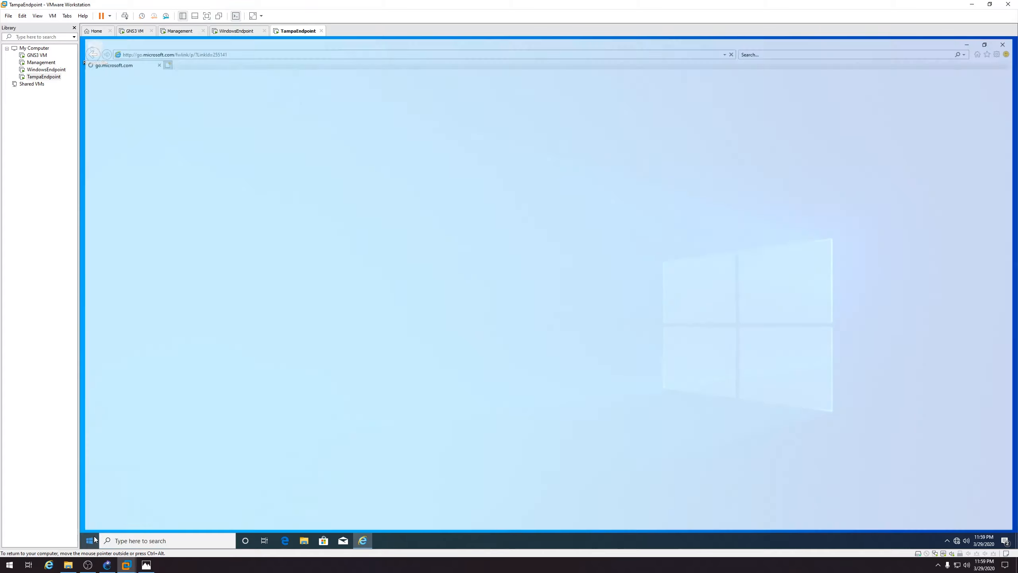
pyautogui.click(191, 54)
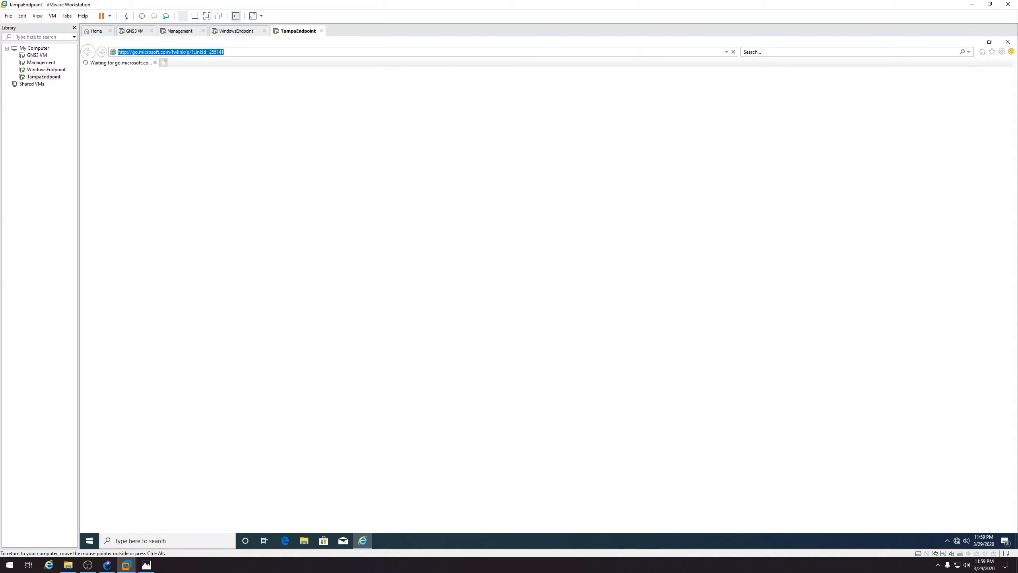
pyautogui.write('https://172.')
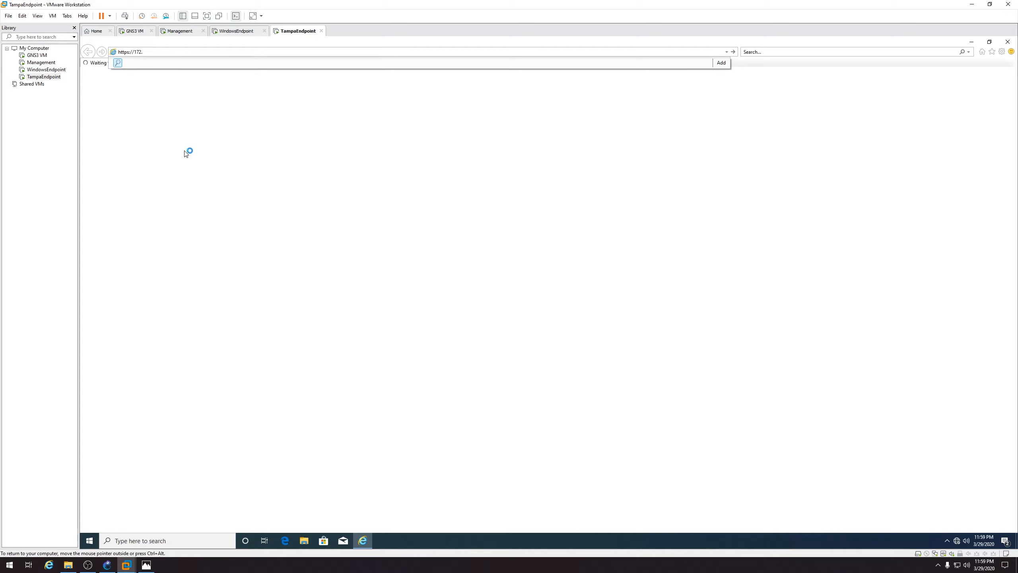
pyautogui.click(147, 566)
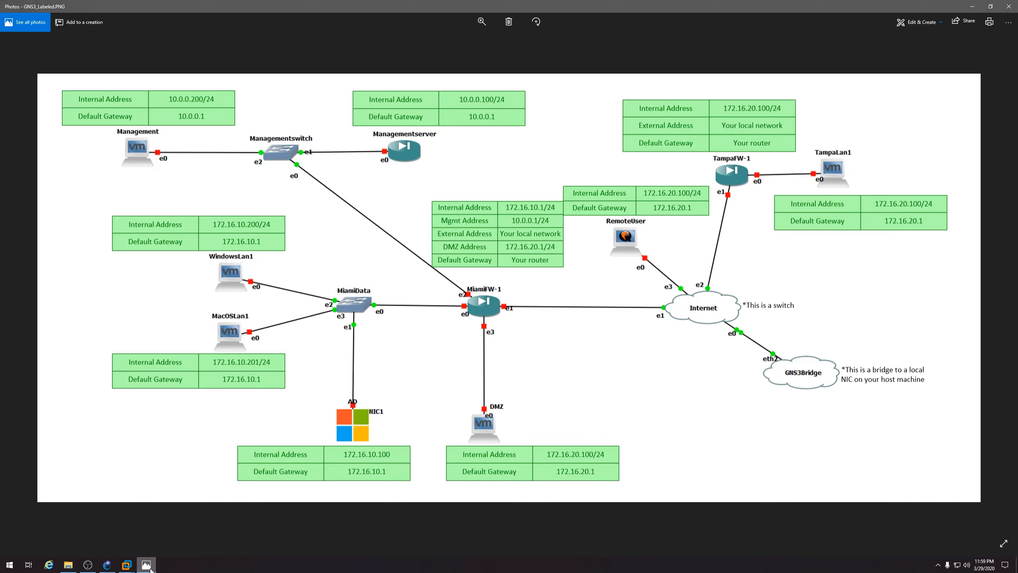
pyautogui.click(126, 565)
pyautogui.write('.16')
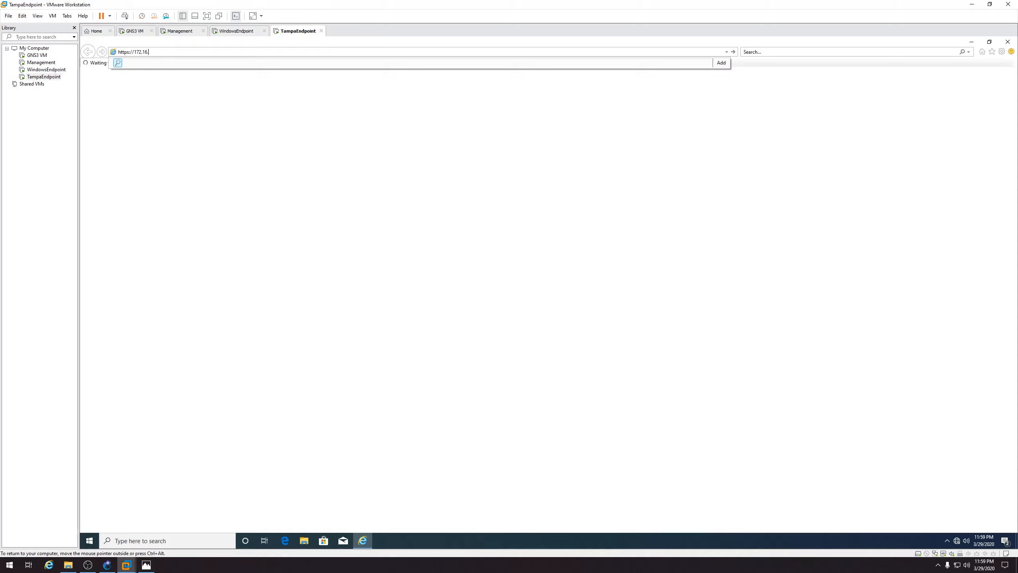
pyautogui.write('.20.100')
pyautogui.press('Return')
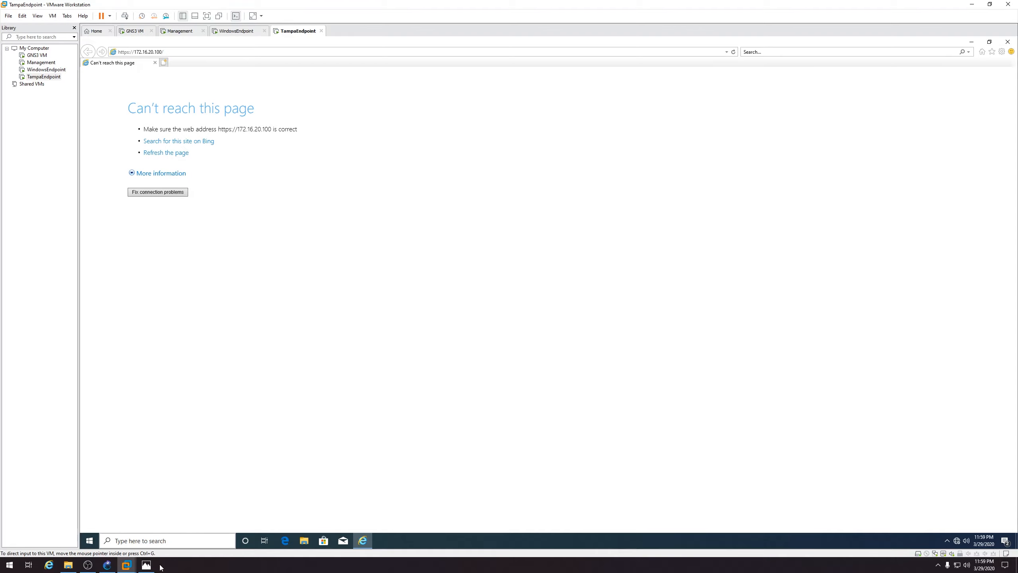
pyautogui.click(147, 566)
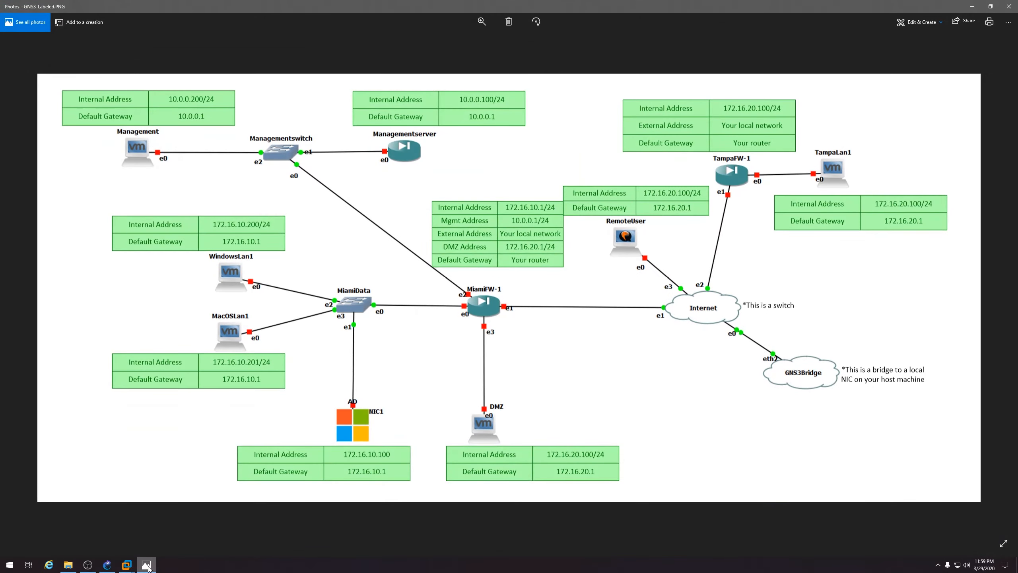
pyautogui.click(147, 566)
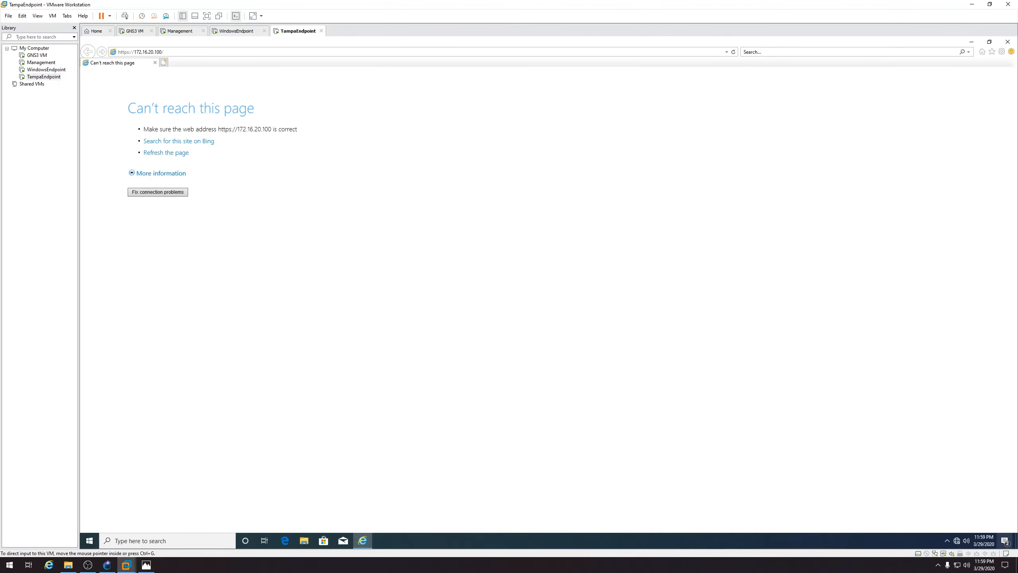
# Open the IPv4 properties of TampaEndpoint's Ethernet0 2 adapter
pyautogui.rightClick(957, 541)
pyautogui.click(955, 529)
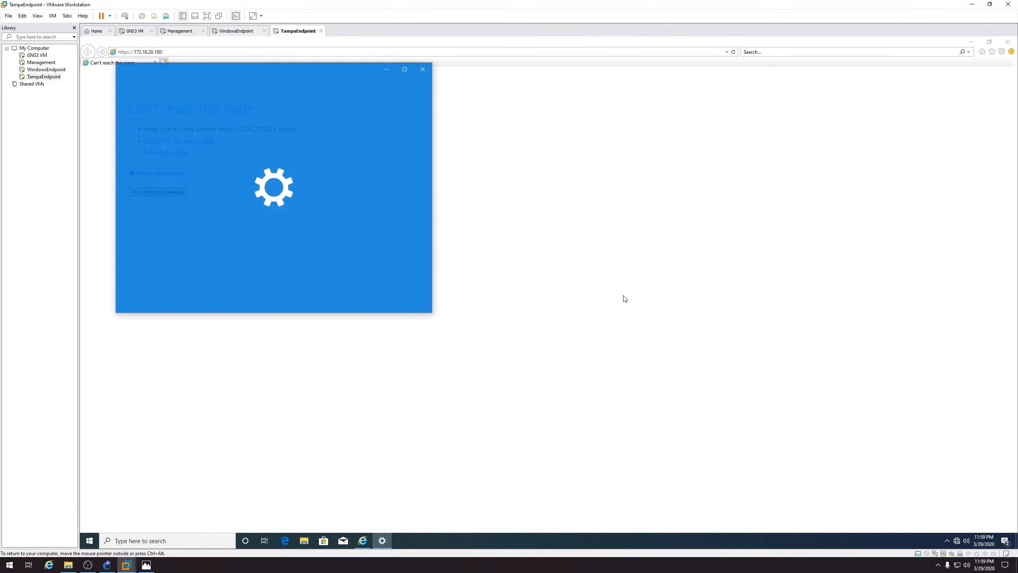
pyautogui.scroll(-3, 380, 213)
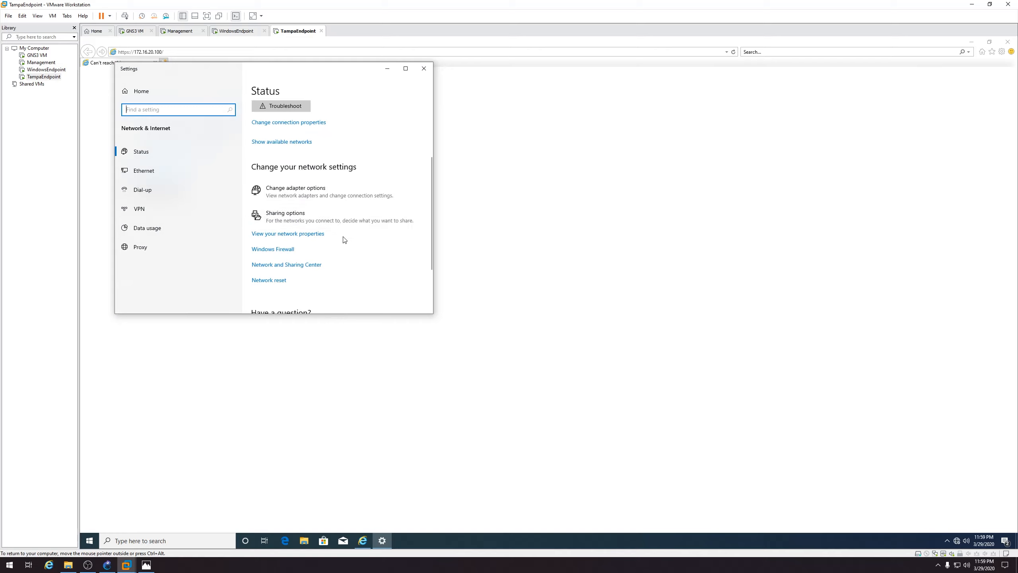
pyautogui.click(341, 194)
pyautogui.doubleClick(386, 220)
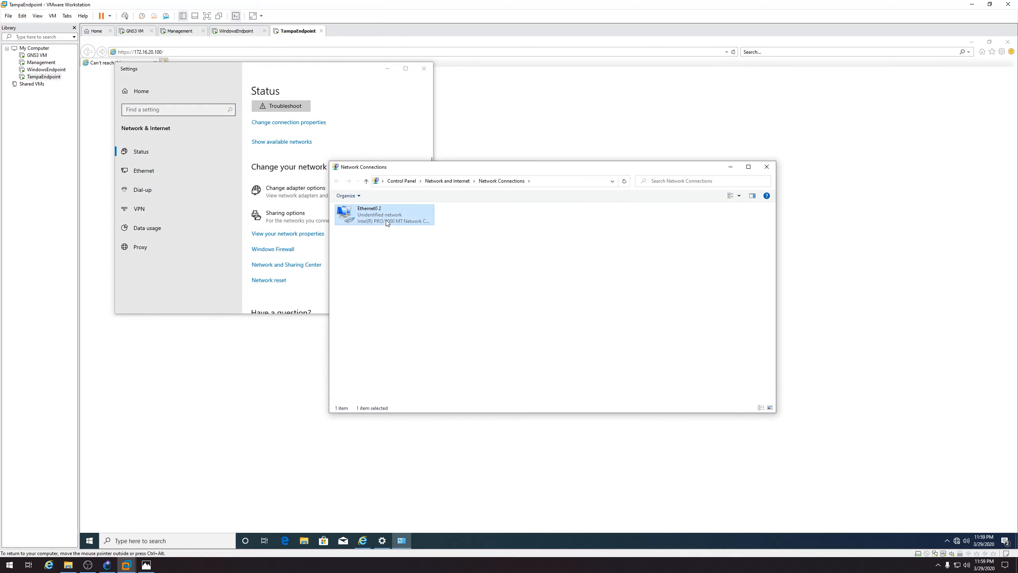
pyautogui.click(502, 353)
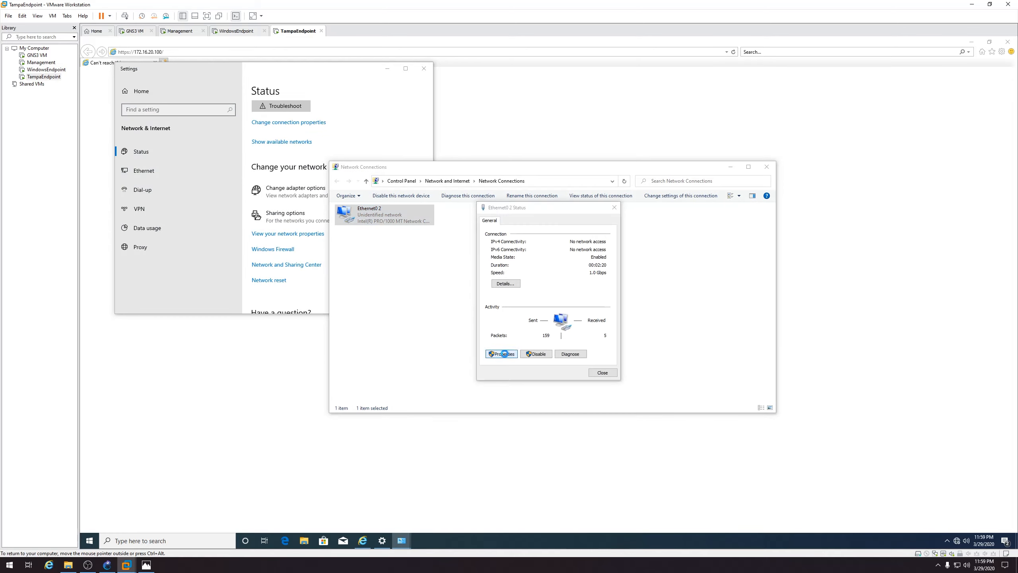
pyautogui.doubleClick(543, 299)
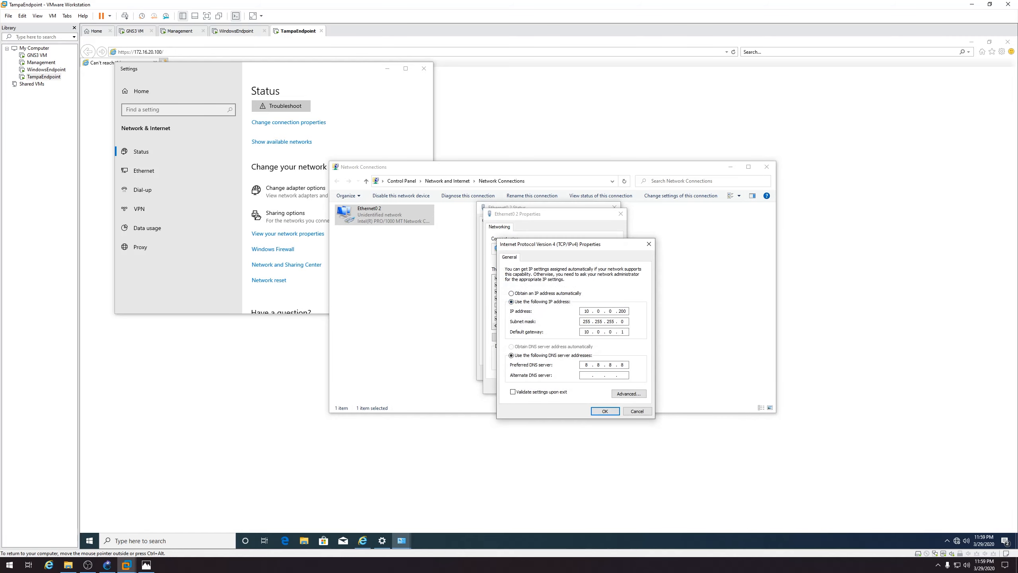
# Enter a 172.16.20.x static address on Ethernet0 2, save it, and close the network windows
pyautogui.write('172 . 16')
pyautogui.click(154, 565)
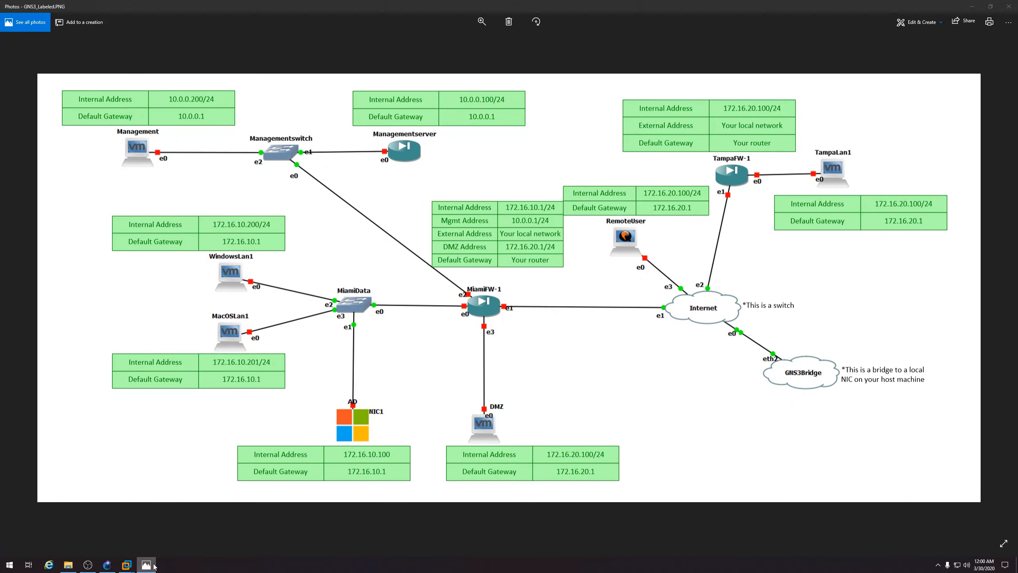
pyautogui.click(153, 565)
pyautogui.write('. 2')
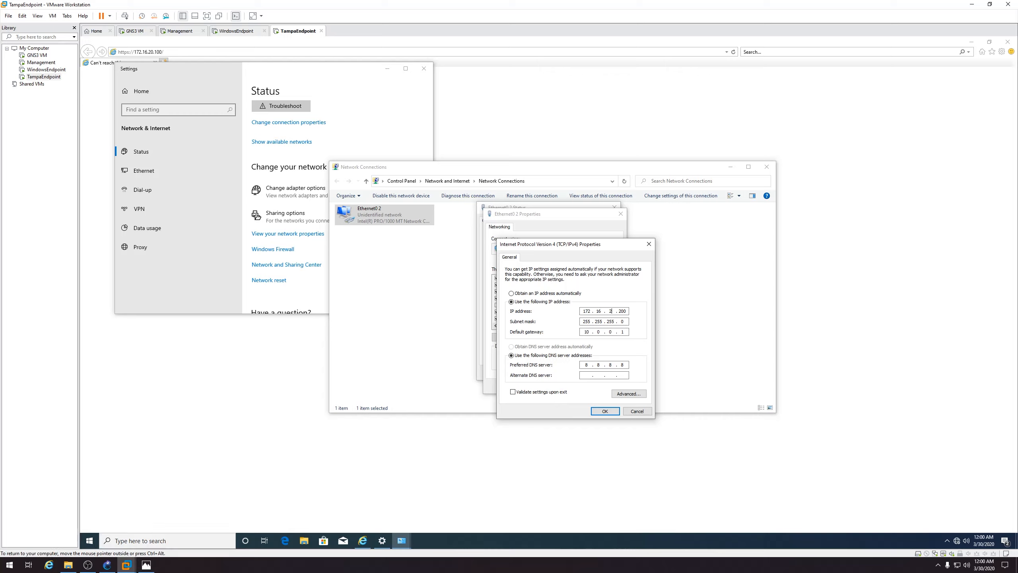
pyautogui.write('0')
pyautogui.press('Tab')
pyautogui.click(621, 312)
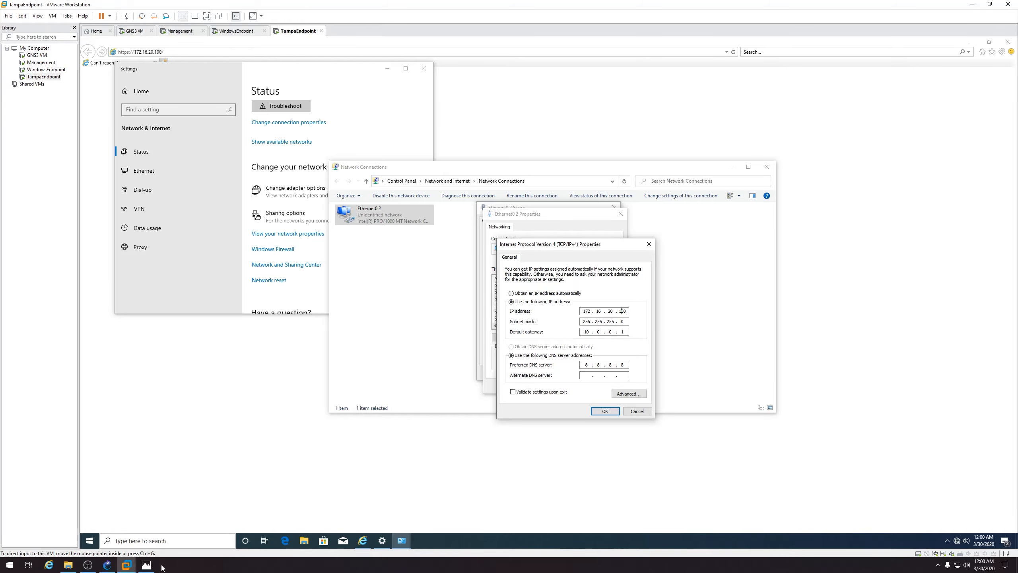
pyautogui.click(147, 567)
pyautogui.click(147, 567)
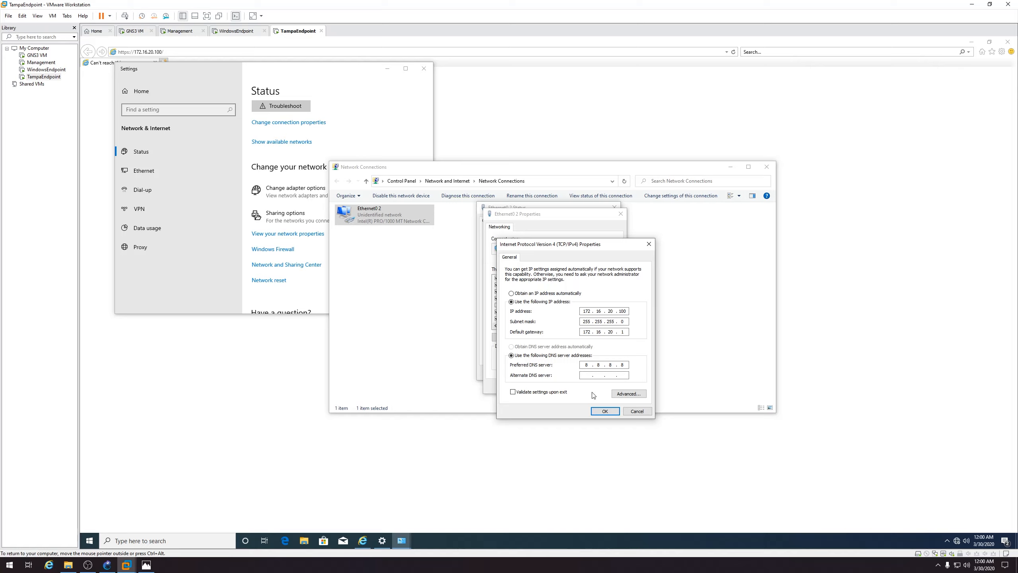
pyautogui.click(605, 411)
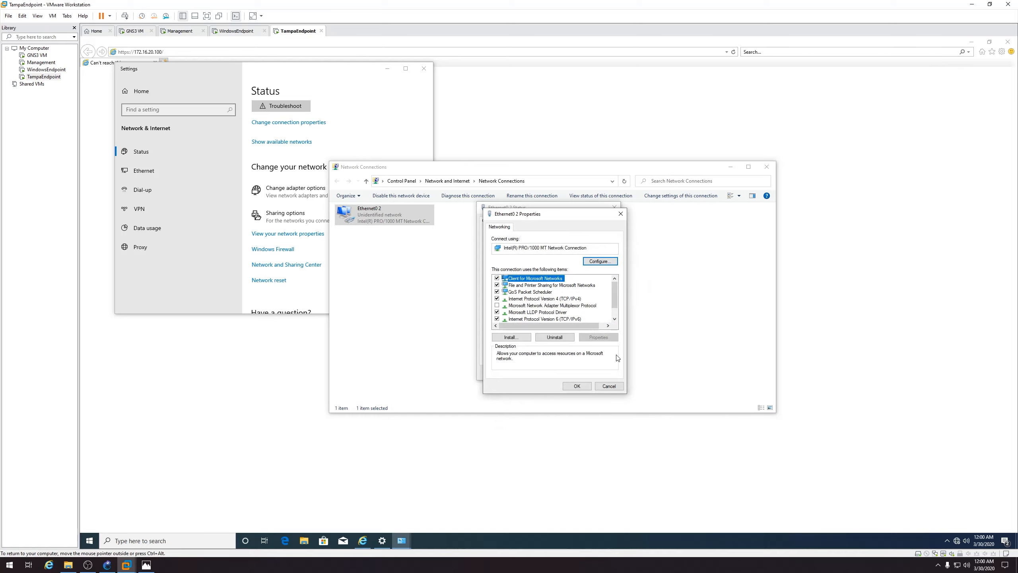
pyautogui.click(577, 386)
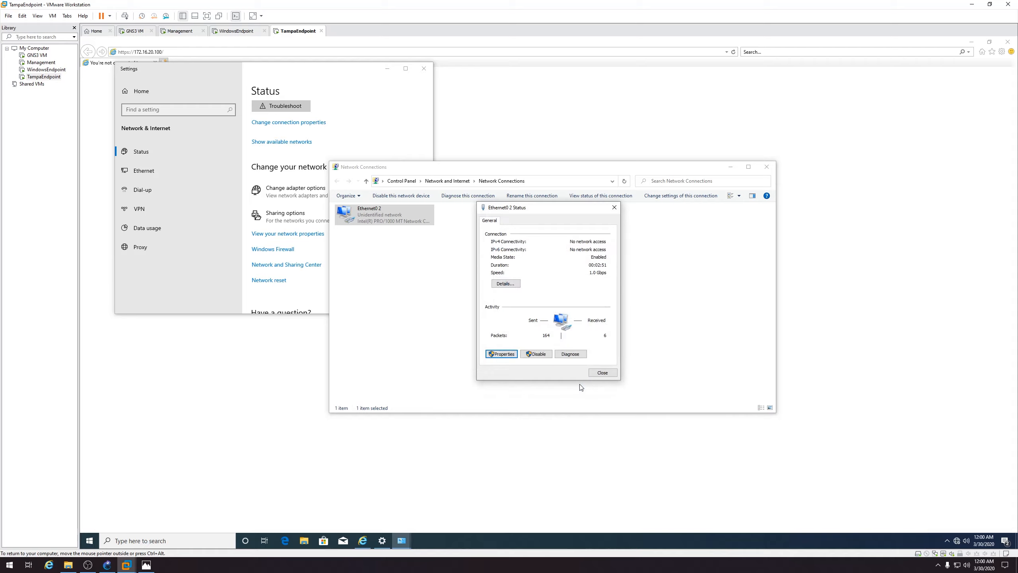
pyautogui.click(603, 375)
pyautogui.click(767, 167)
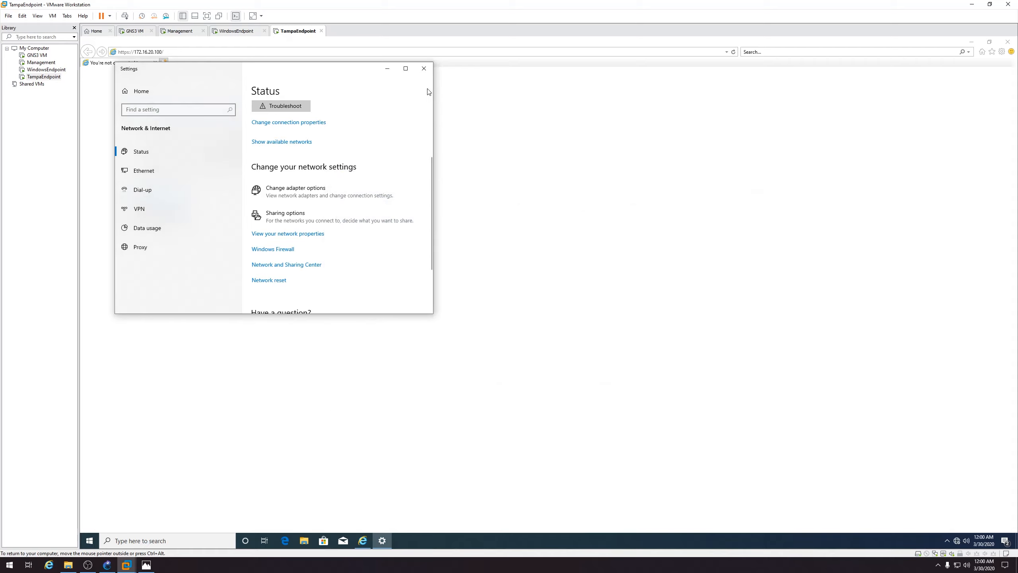
pyautogui.click(424, 69)
# Change the adapter's last octet to 200 (172.16.20.200), save, and close the network settings
pyautogui.click(265, 52)
pyautogui.click(217, 53)
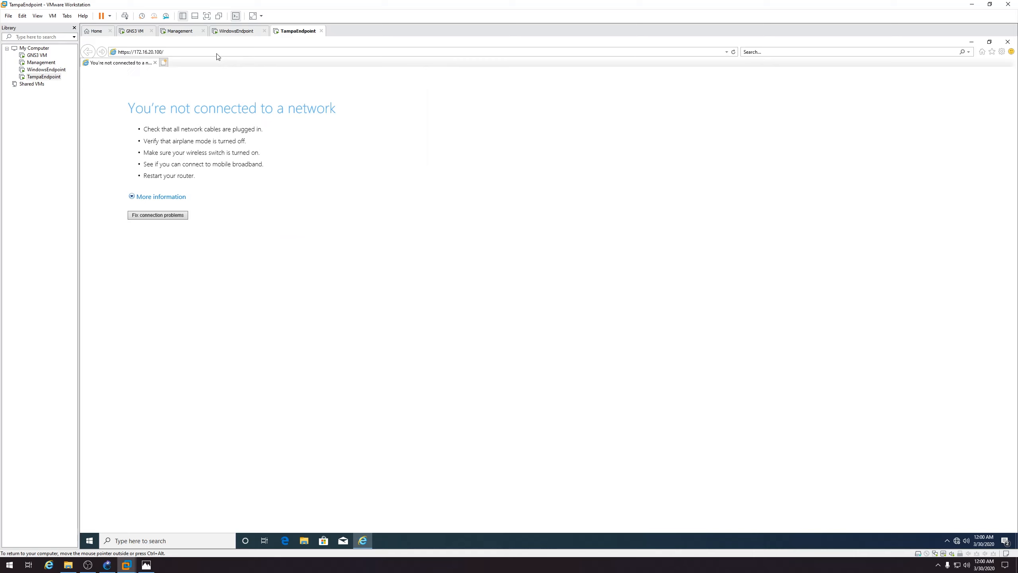
pyautogui.click(147, 564)
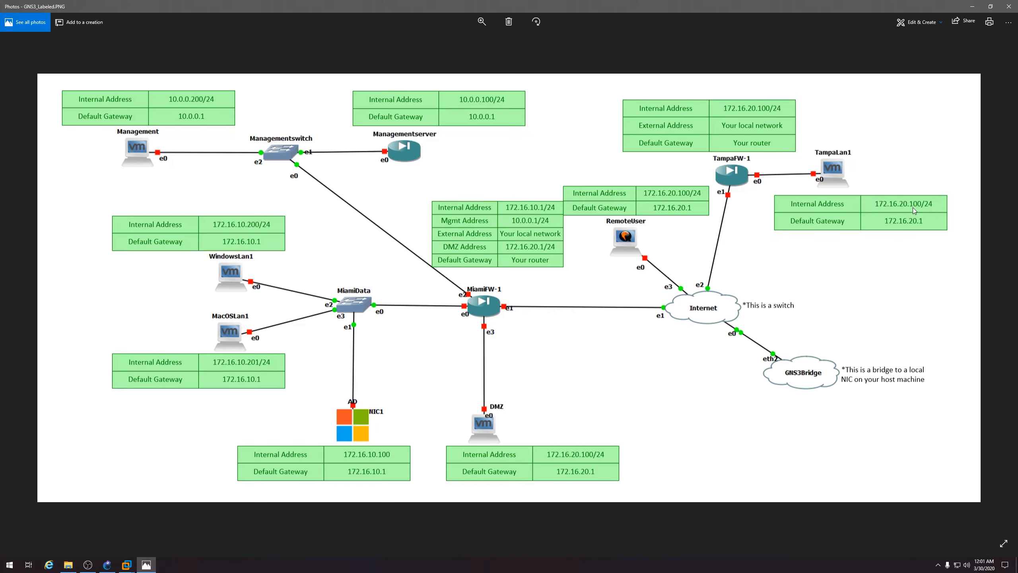
pyautogui.click(1009, 6)
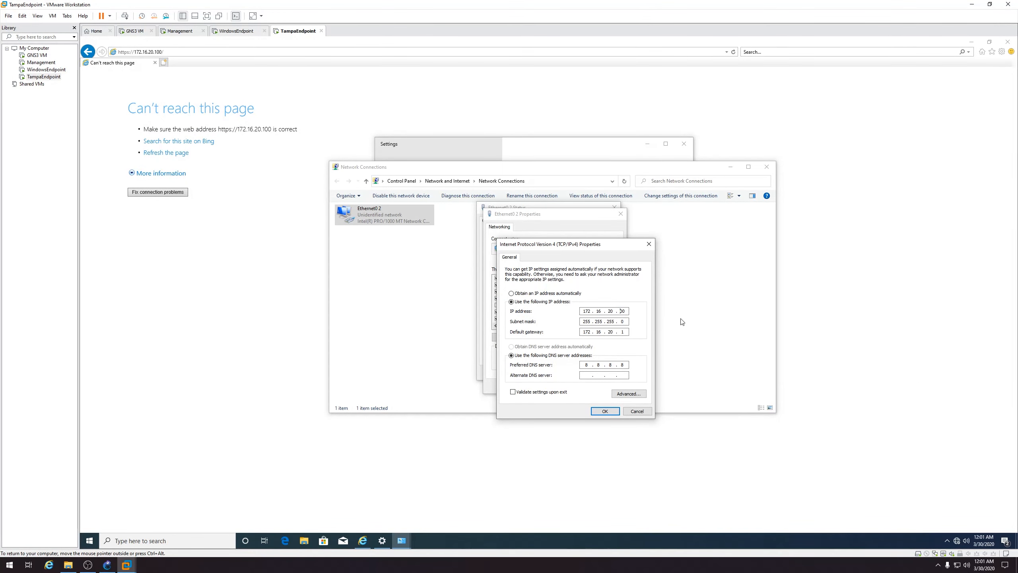
pyautogui.press('BackSpace')
pyautogui.press('BackSpace')
pyautogui.press('BackSpace')
pyautogui.write('200')
pyautogui.click(604, 412)
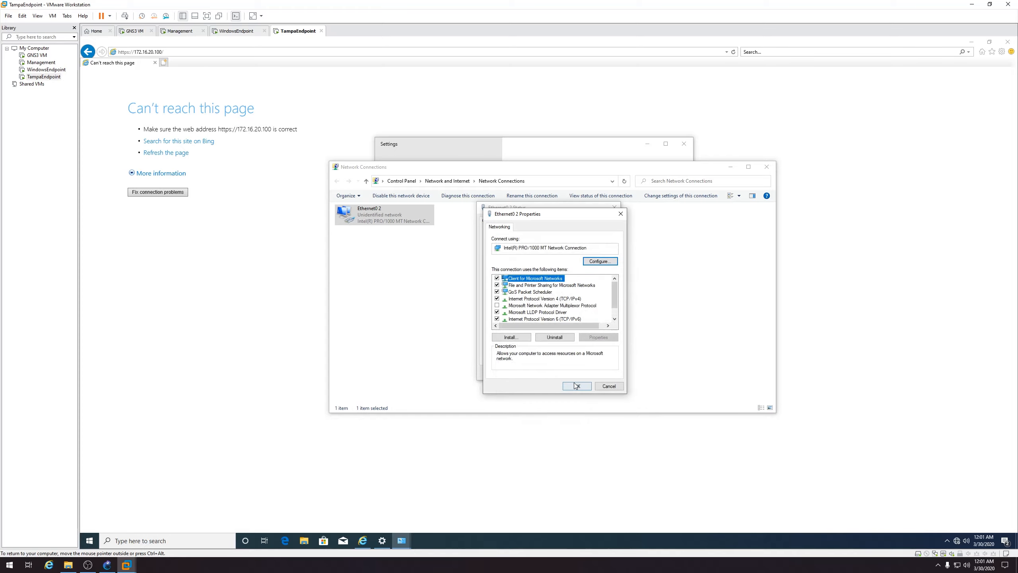
pyautogui.click(579, 387)
pyautogui.click(601, 374)
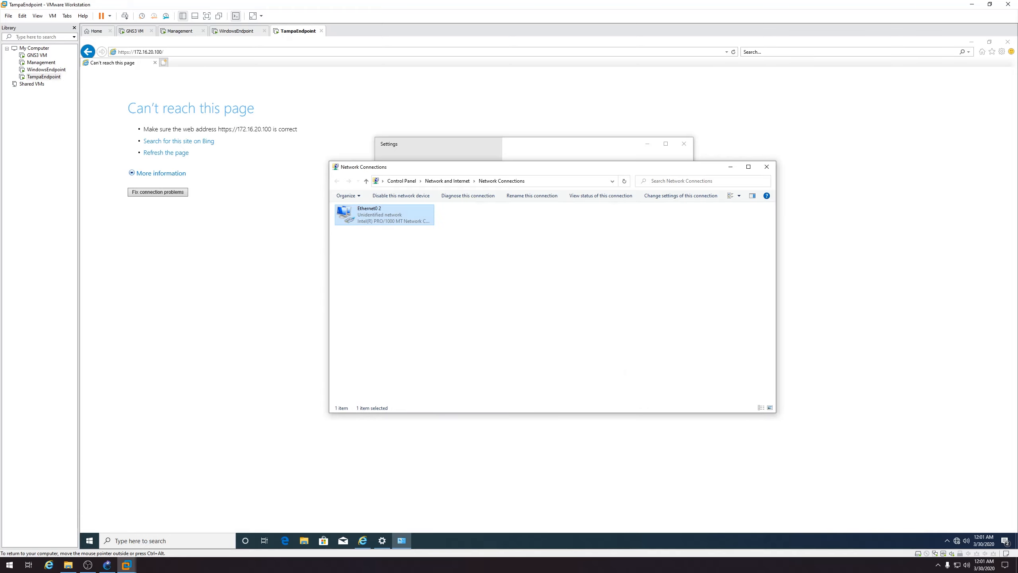
pyautogui.click(767, 167)
pyautogui.click(682, 144)
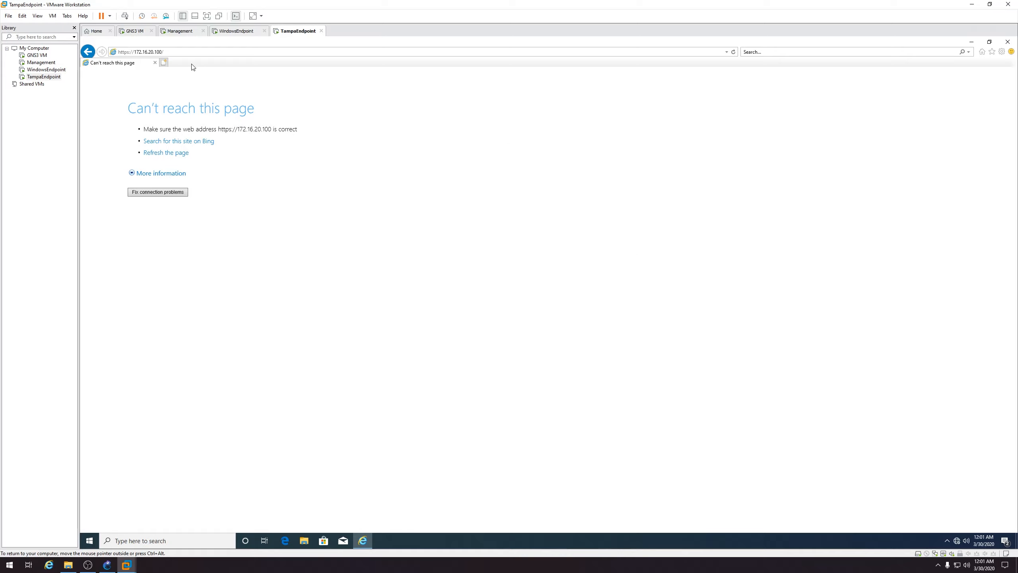
pyautogui.click(193, 52)
pyautogui.press('Return')
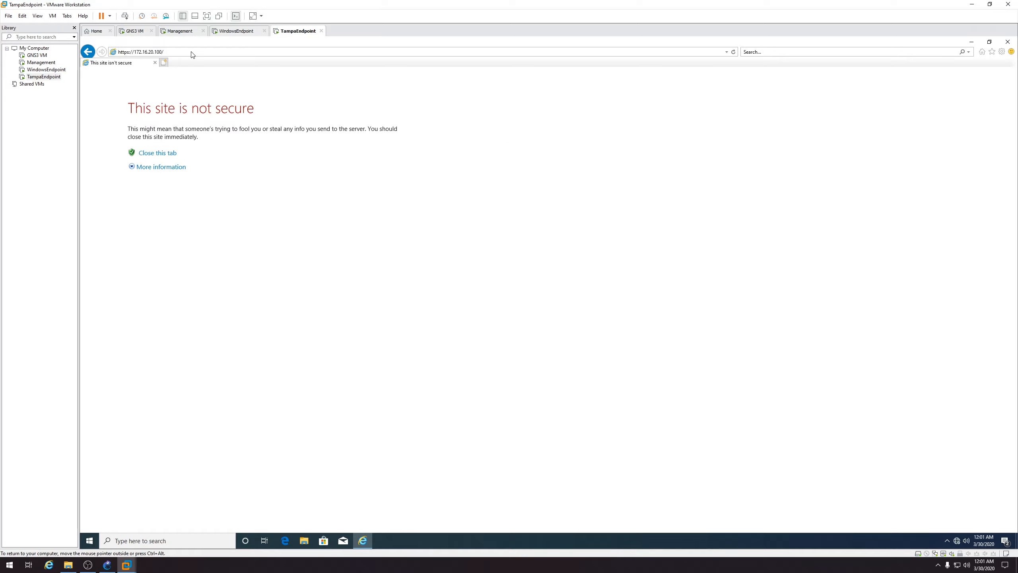
pyautogui.click(162, 166)
pyautogui.click(187, 215)
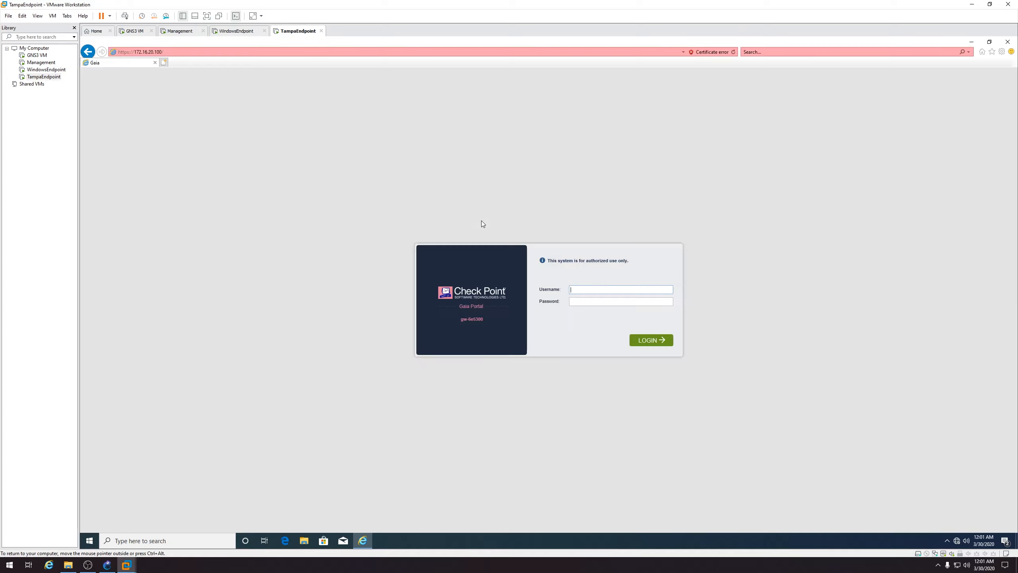
pyautogui.write('adm******')
pyautogui.press('Return')
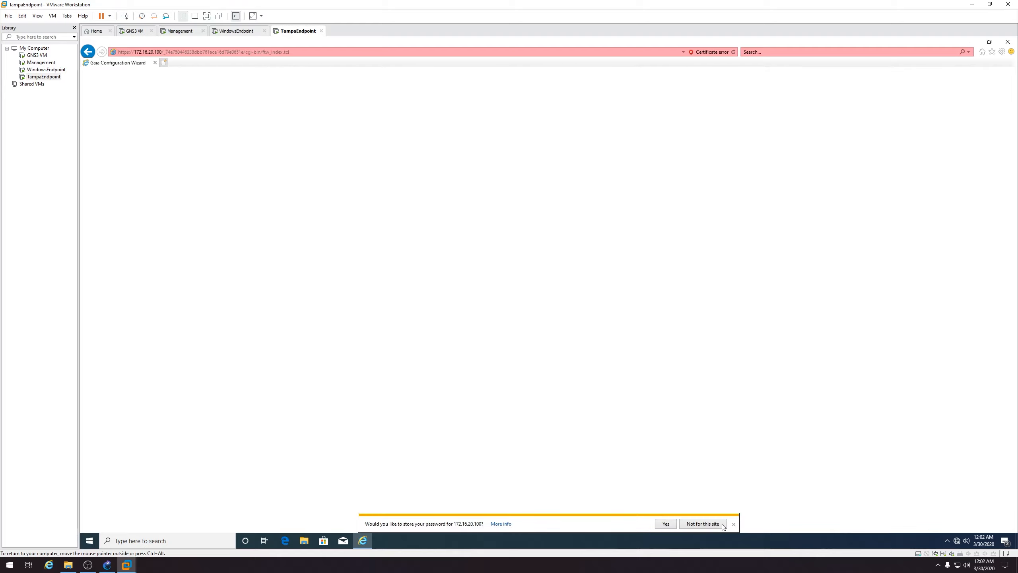
pyautogui.click(705, 523)
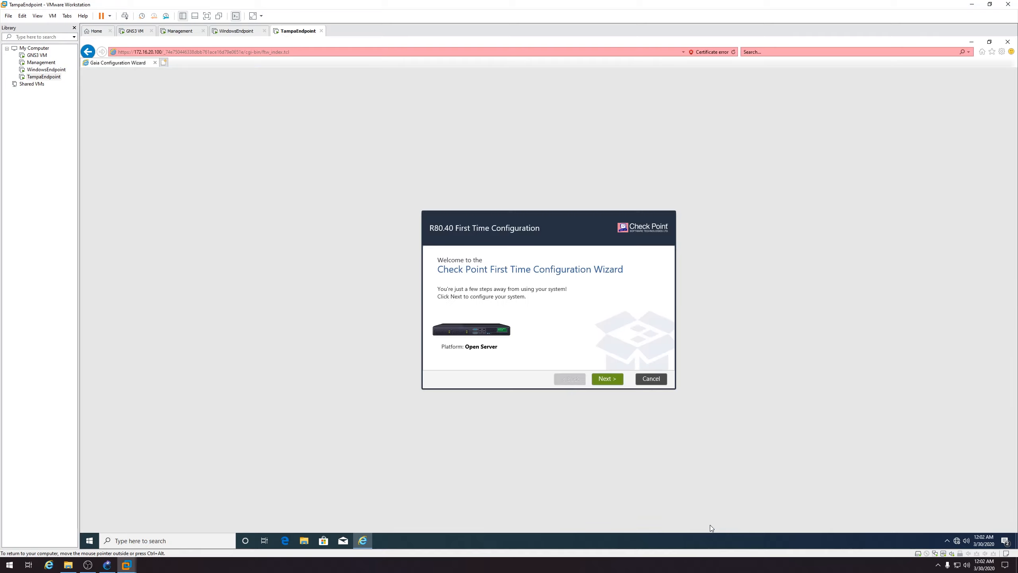
# Advance the wizard through Welcome, Deployment, Management and Internet pages to Device Information
pyautogui.click(607, 379)
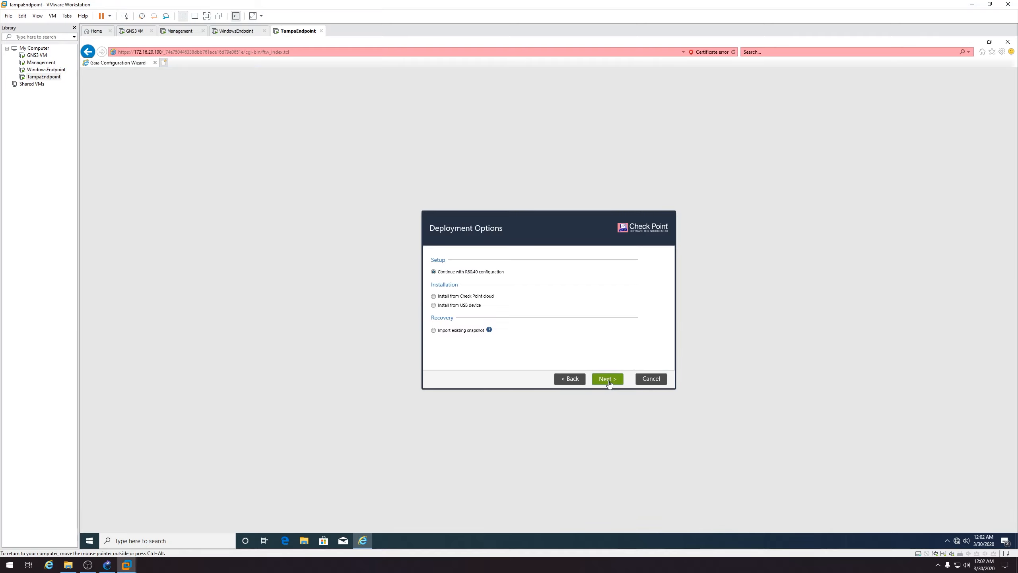
pyautogui.click(607, 379)
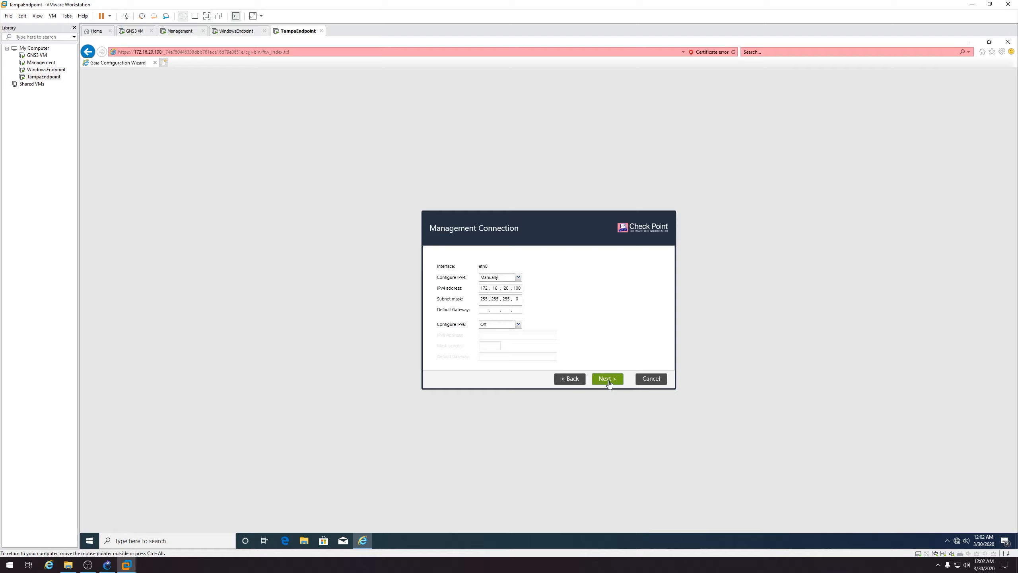
pyautogui.click(607, 379)
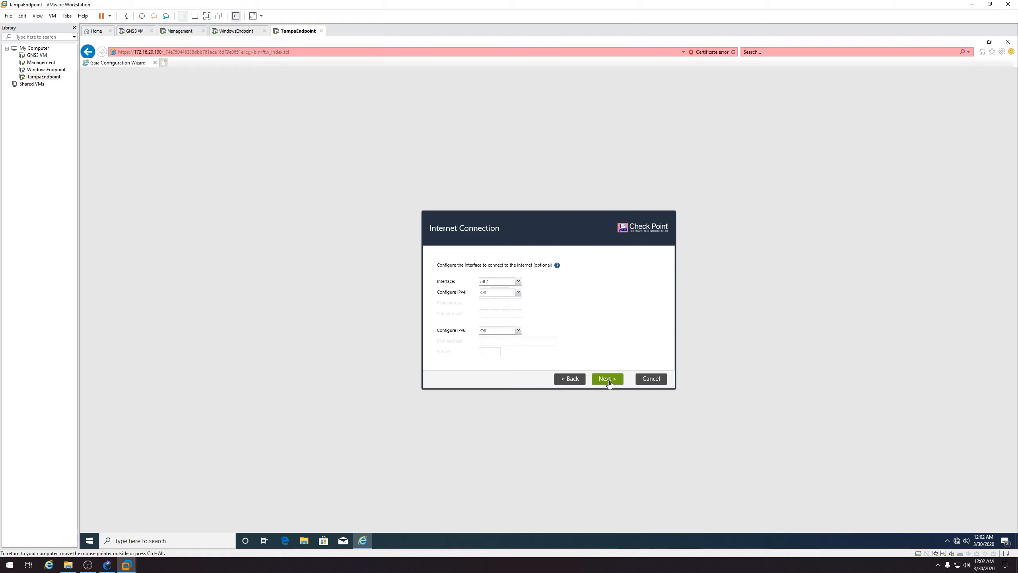
pyautogui.click(607, 378)
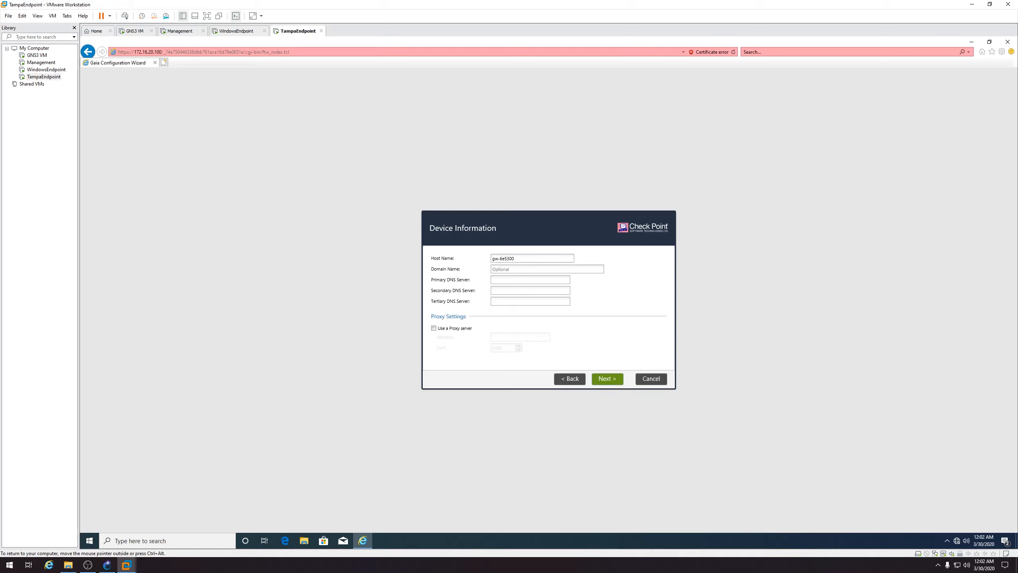
# Set the Tampa firewall's host name to TampaFW and accept the date/time, installation, products and IP pages
pyautogui.doubleClick(517, 259)
pyautogui.write('TampaFW')
pyautogui.click(615, 380)
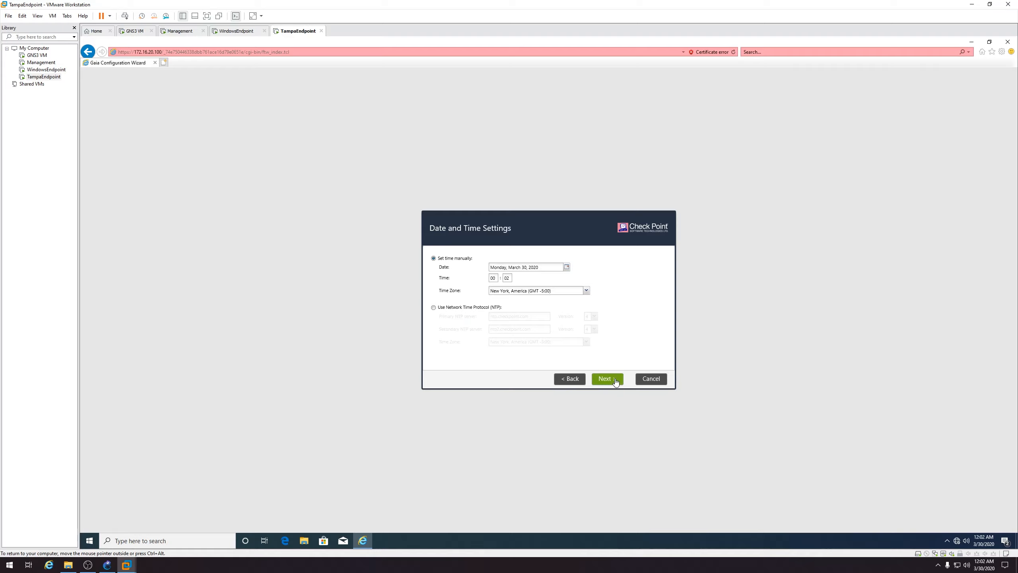
pyautogui.click(615, 380)
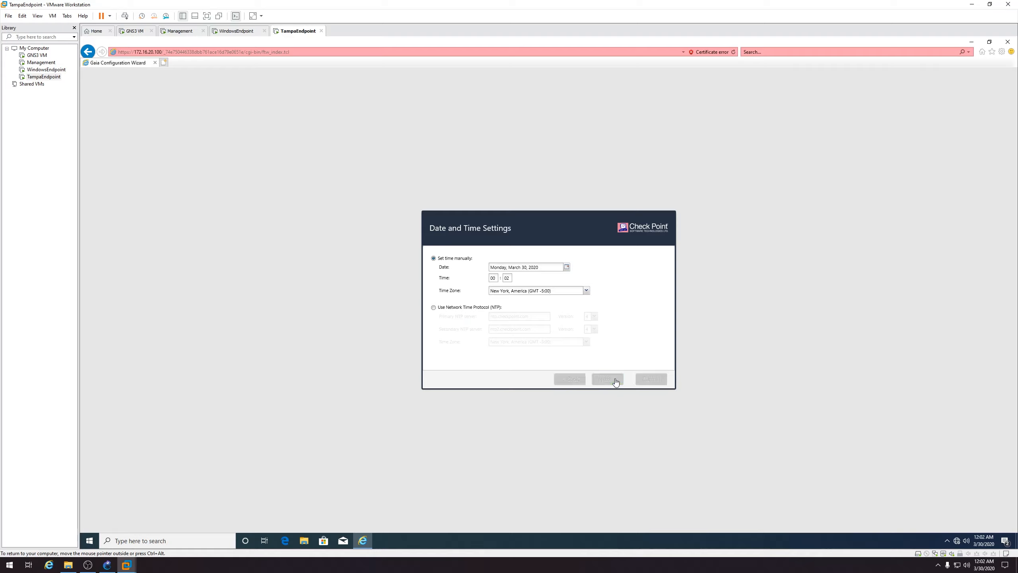
pyautogui.click(616, 379)
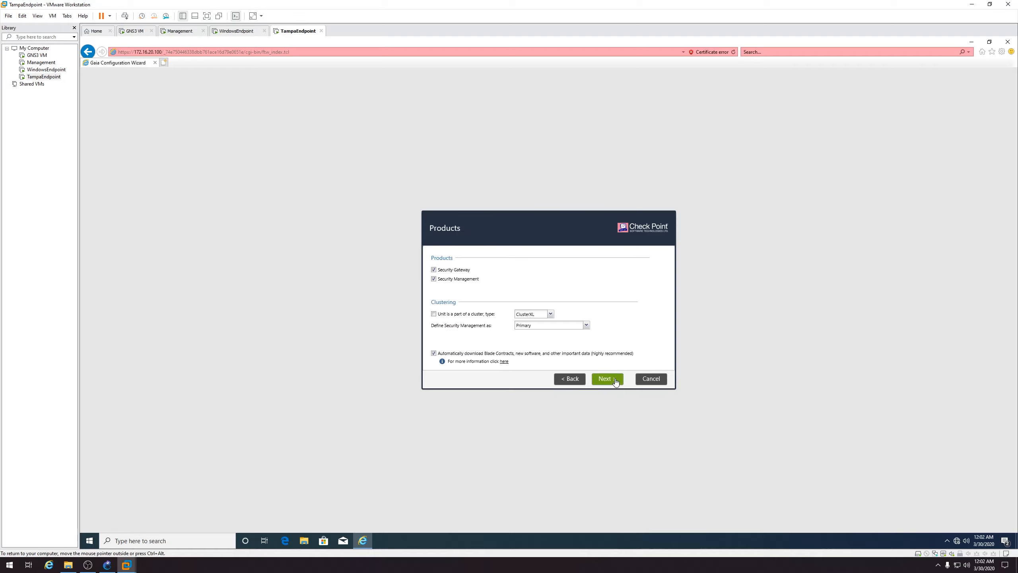
pyautogui.click(597, 385)
pyautogui.click(608, 380)
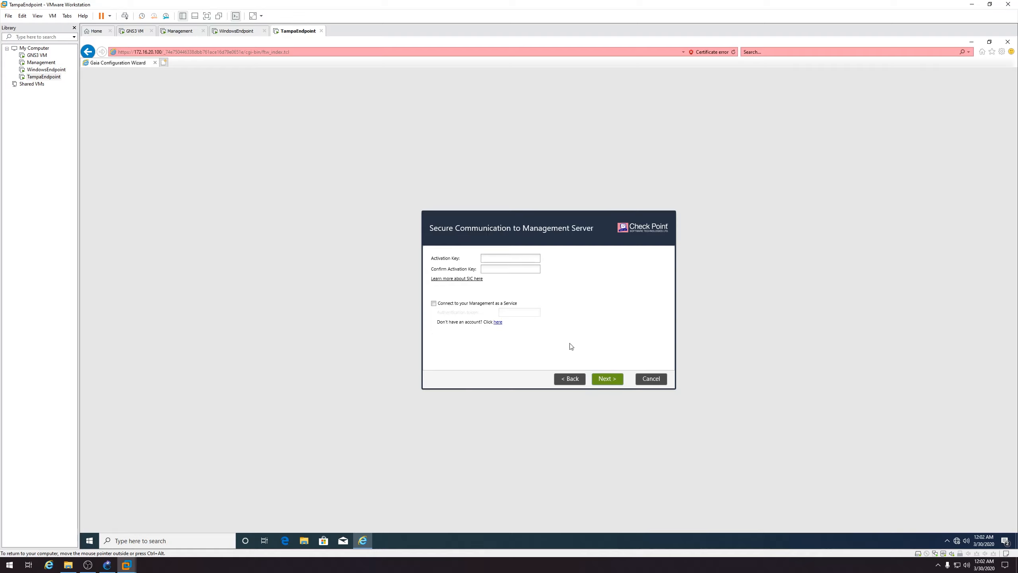
# Enter and confirm the SIC activation key, opt out of usage data, finish, then acknowledge the Management server's completed setup
pyautogui.write('••••••')
pyautogui.press('Tab')
pyautogui.write('••••••')
pyautogui.click(618, 377)
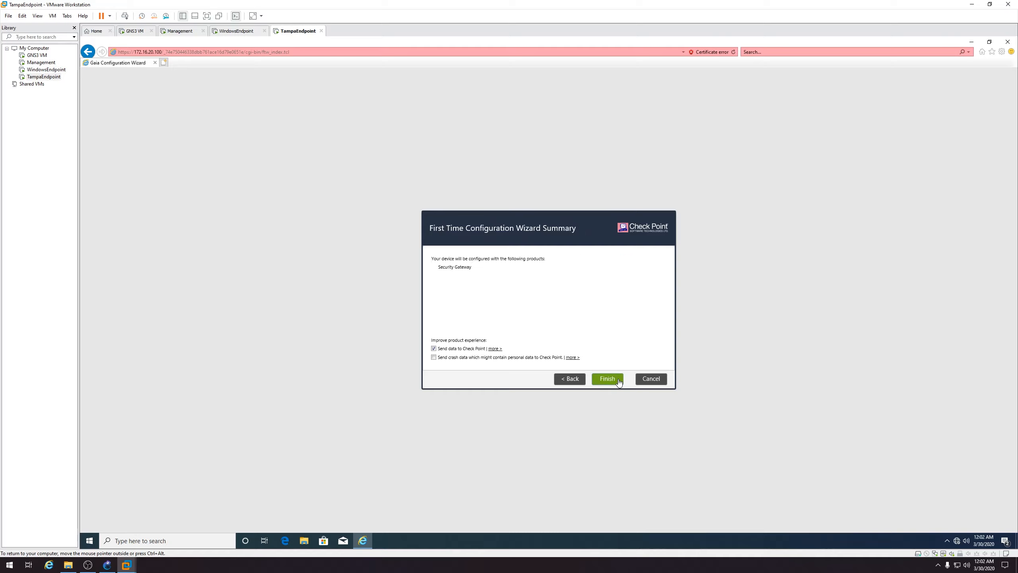
pyautogui.click(460, 349)
pyautogui.click(609, 379)
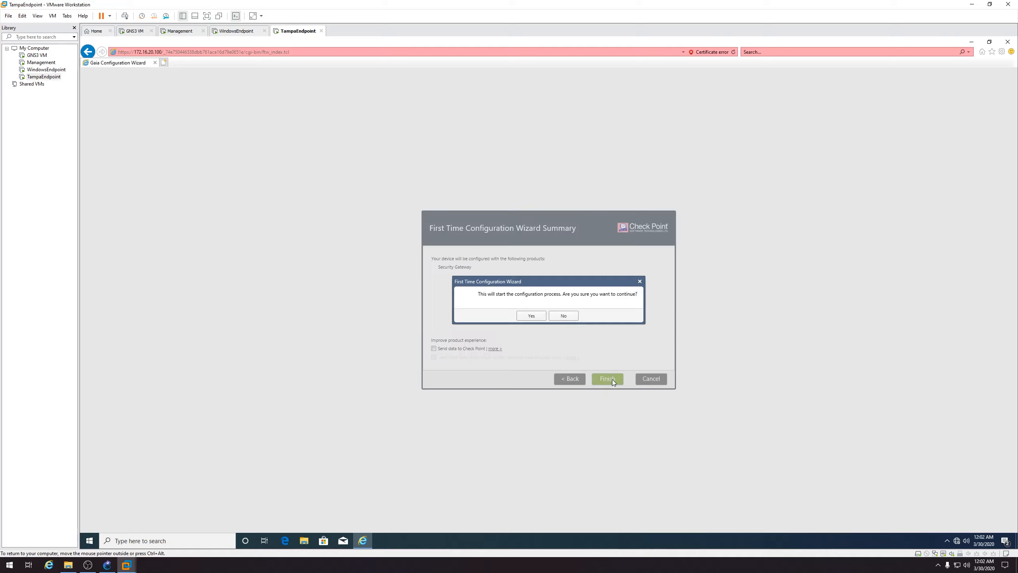
pyautogui.click(532, 316)
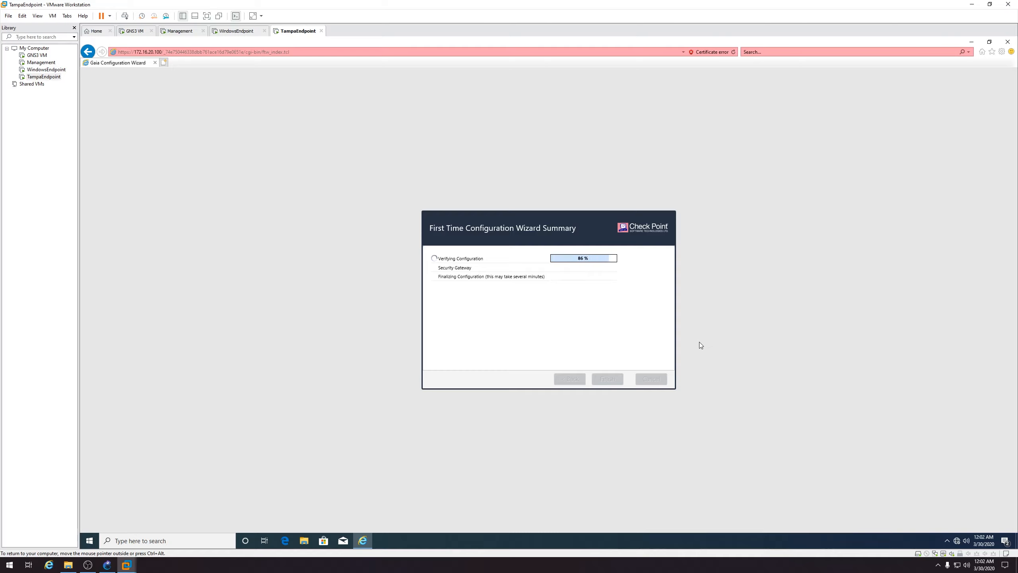
pyautogui.click(173, 32)
pyautogui.click(548, 316)
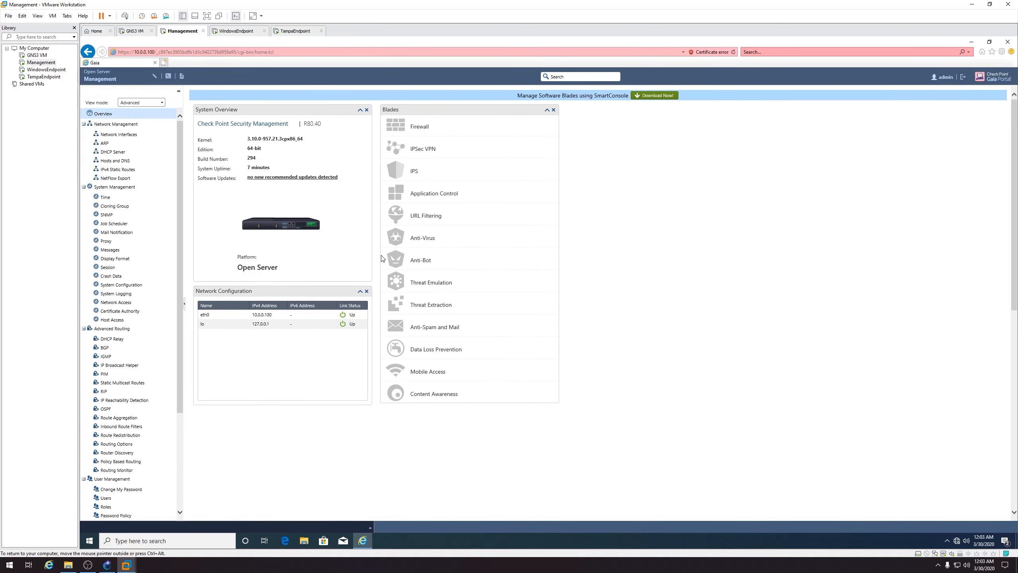
# Close Internet Explorer on the Management VM and bring the GNS3 CheckpointLab topology back to the front
pyautogui.click(1007, 42)
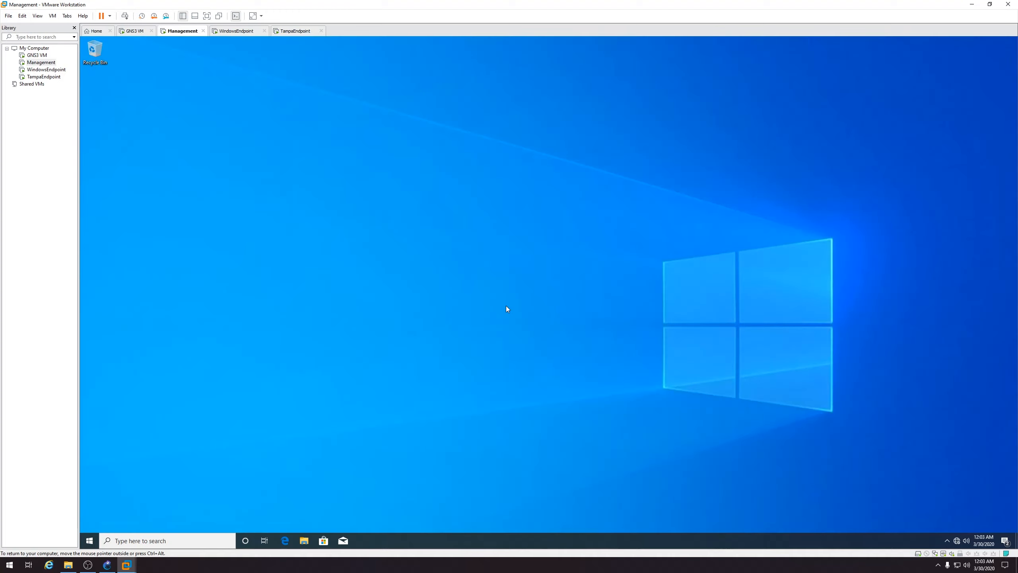
pyautogui.click(107, 565)
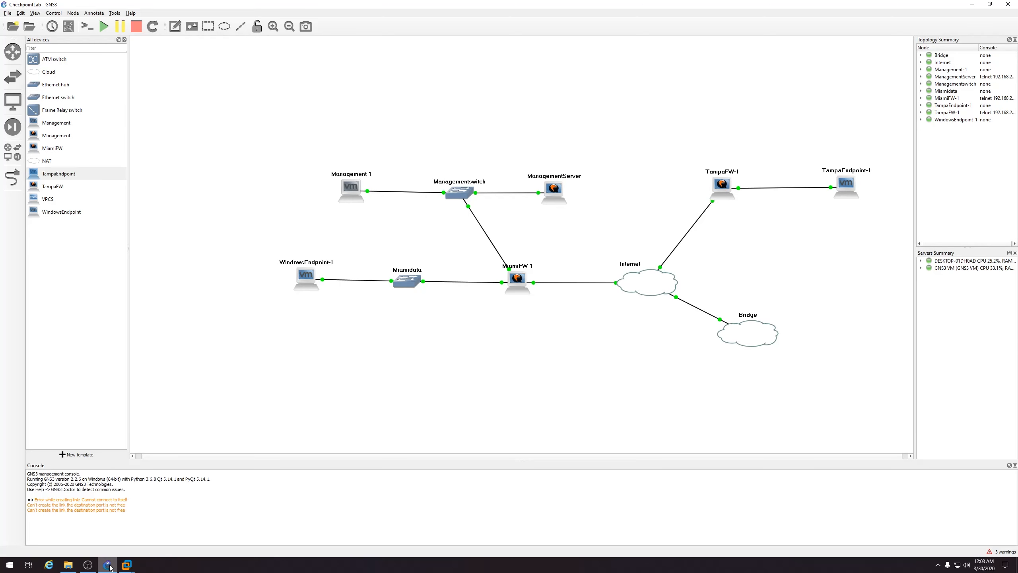
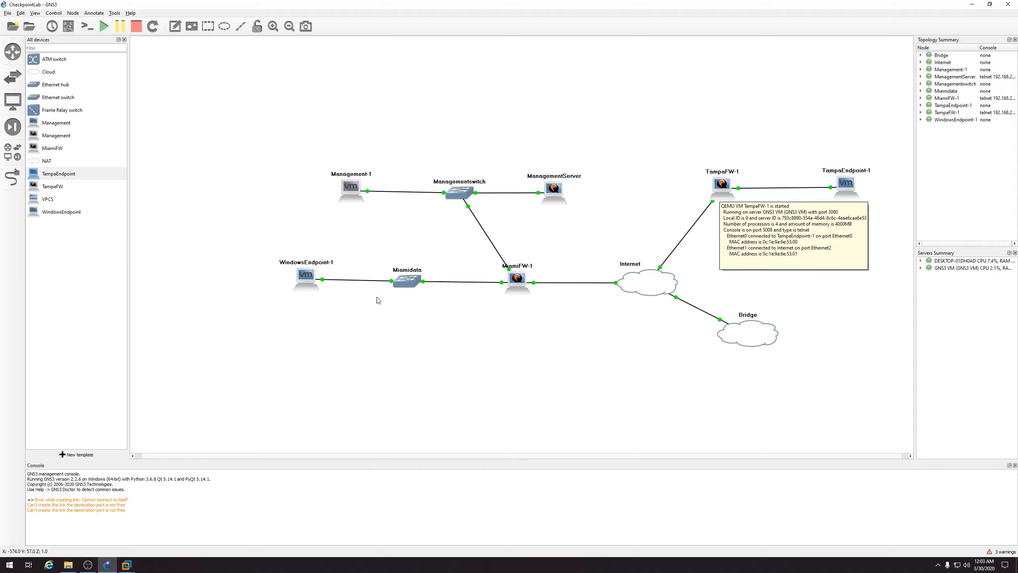
# Nudge the WindowsEndpoint-1 node slightly lower on the GNS3 canvas
pyautogui.moveTo(311, 292); pyautogui.dragTo(305, 294)
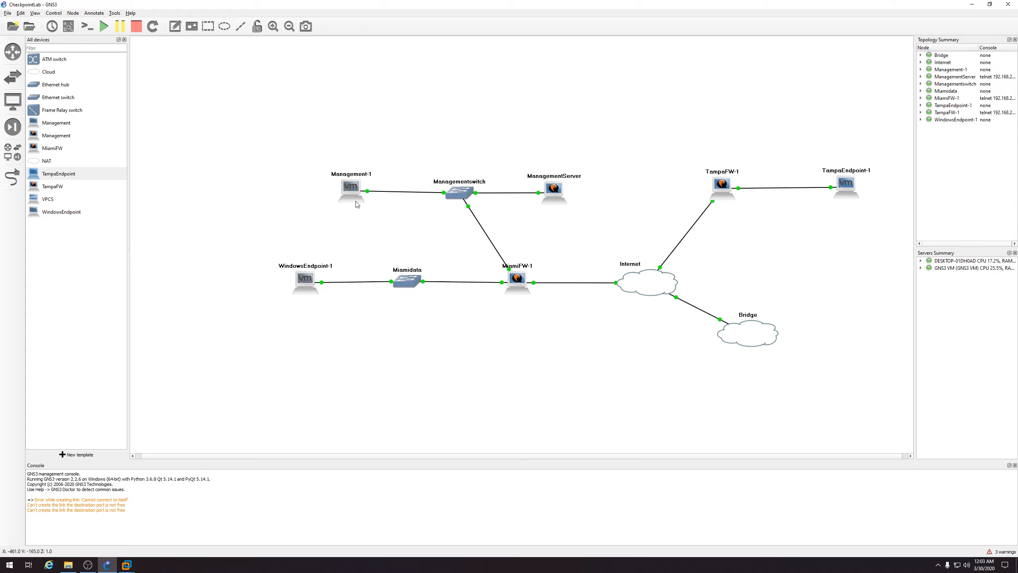
pyautogui.moveTo(356, 204)
pyautogui.moveTo(131, 567)
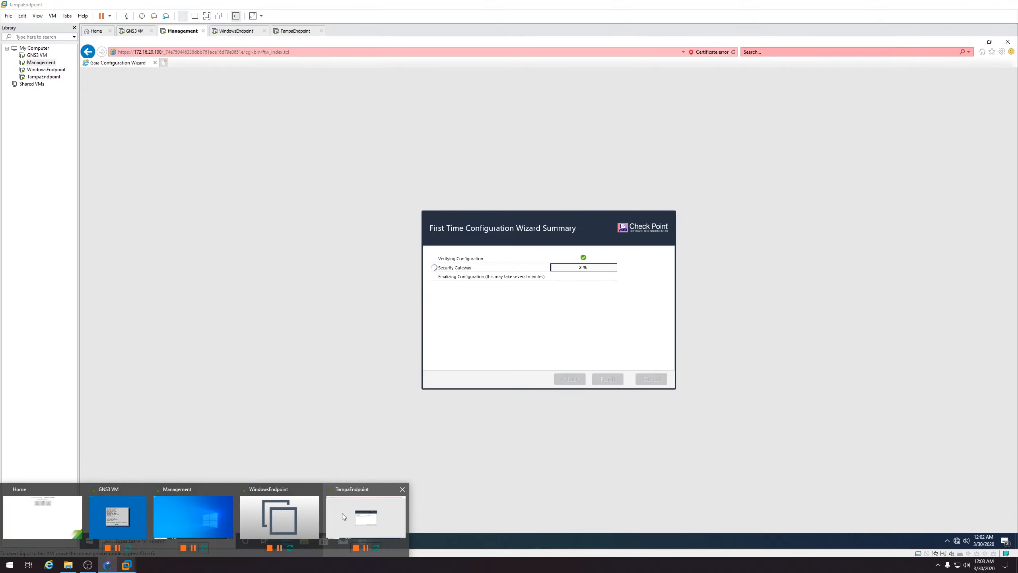
# Accept the TampaFW restart to complete setup, then log in to its Gaia Portal with the admin password
pyautogui.click(342, 513)
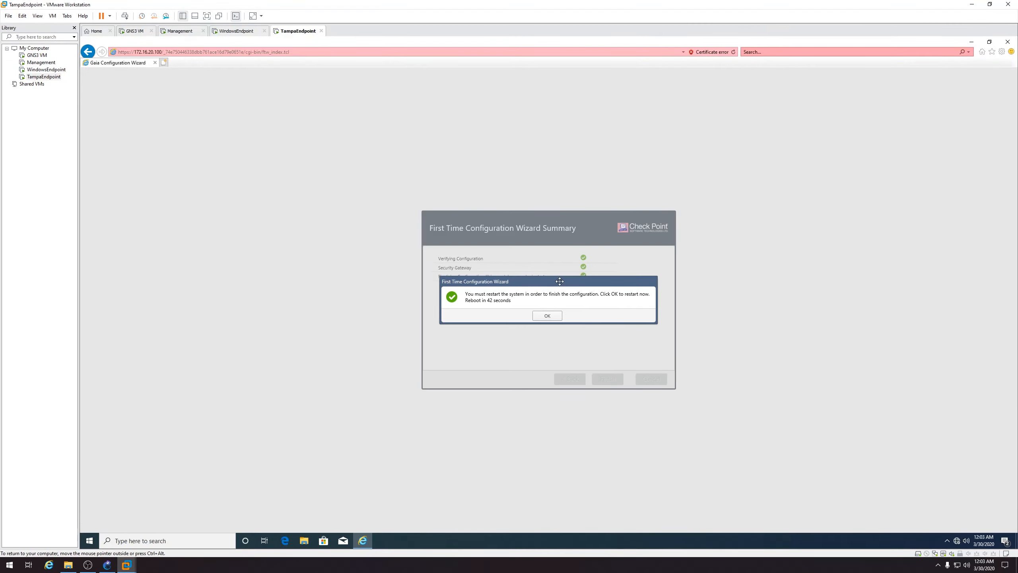
pyautogui.click(548, 316)
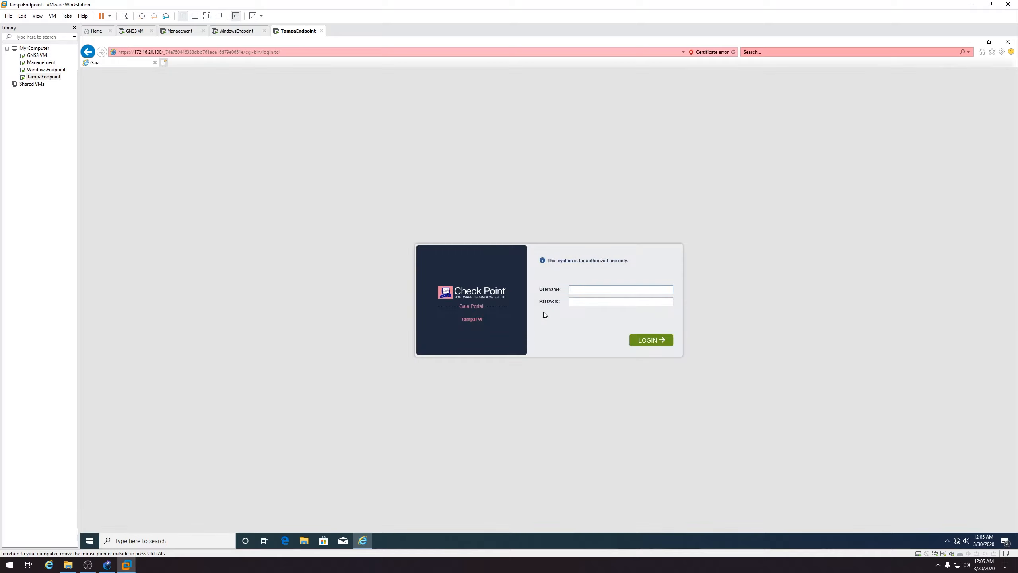
pyautogui.write('••••••')
pyautogui.press('Return')
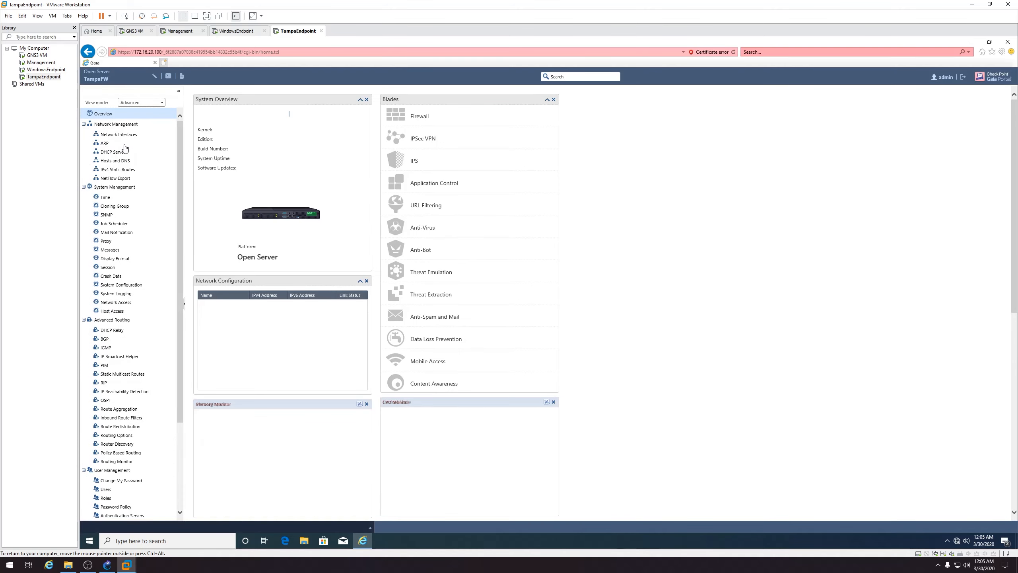
# Enable TampaFW's eth1 with an automatically obtained IPv4 address, now 192.168.50.172/24
pyautogui.click(128, 137)
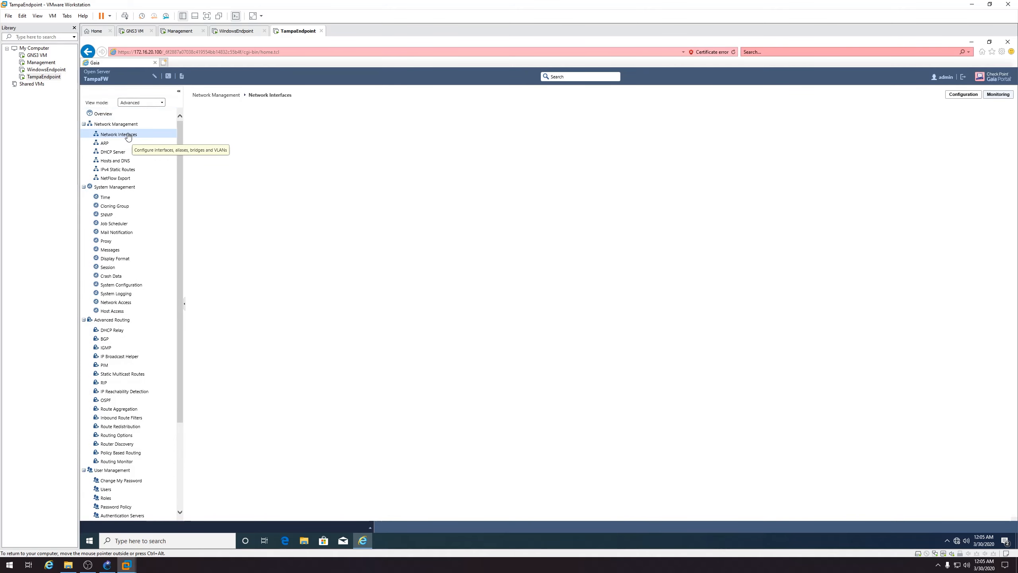
pyautogui.click(236, 165)
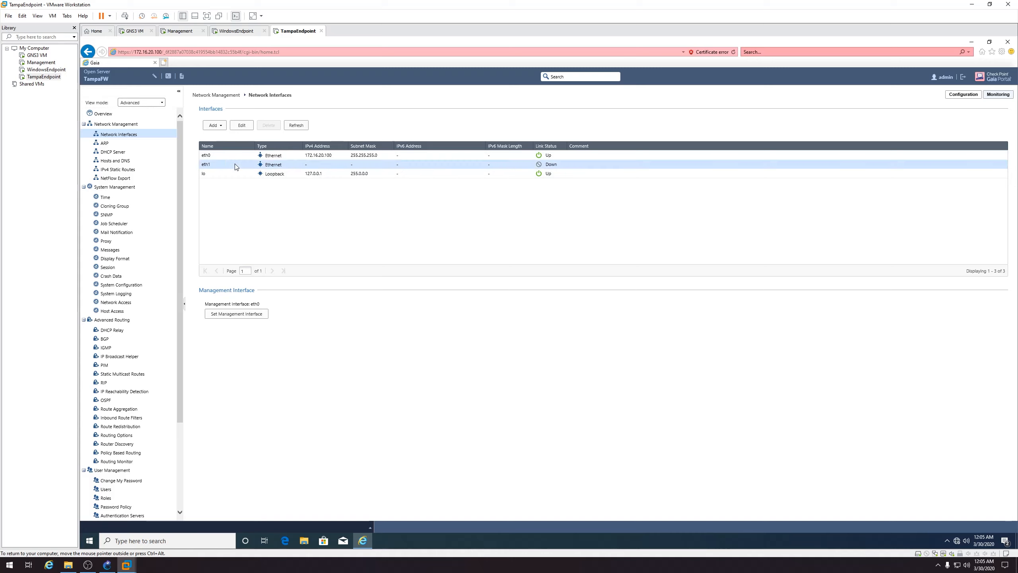
pyautogui.click(242, 125)
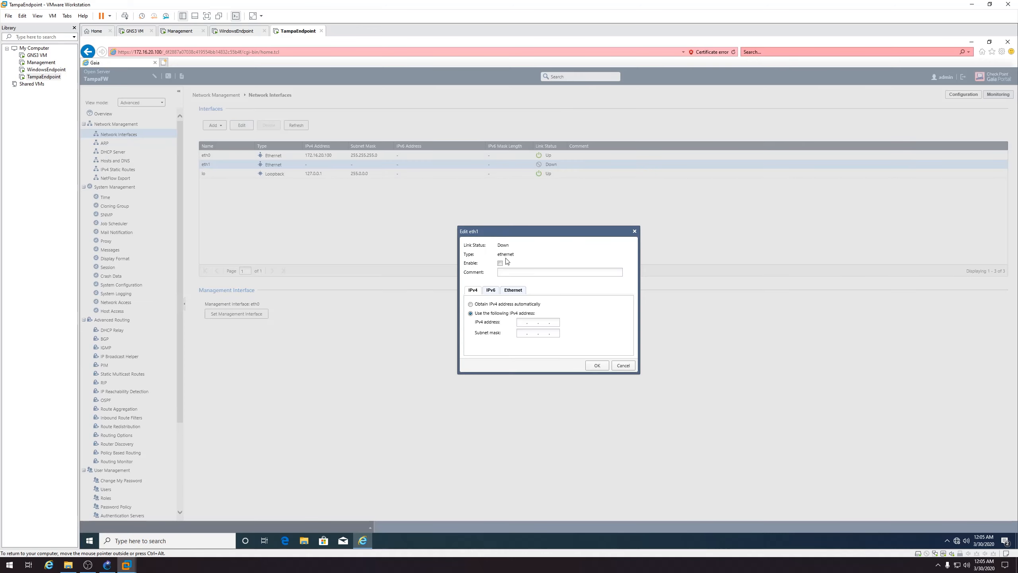
pyautogui.click(508, 304)
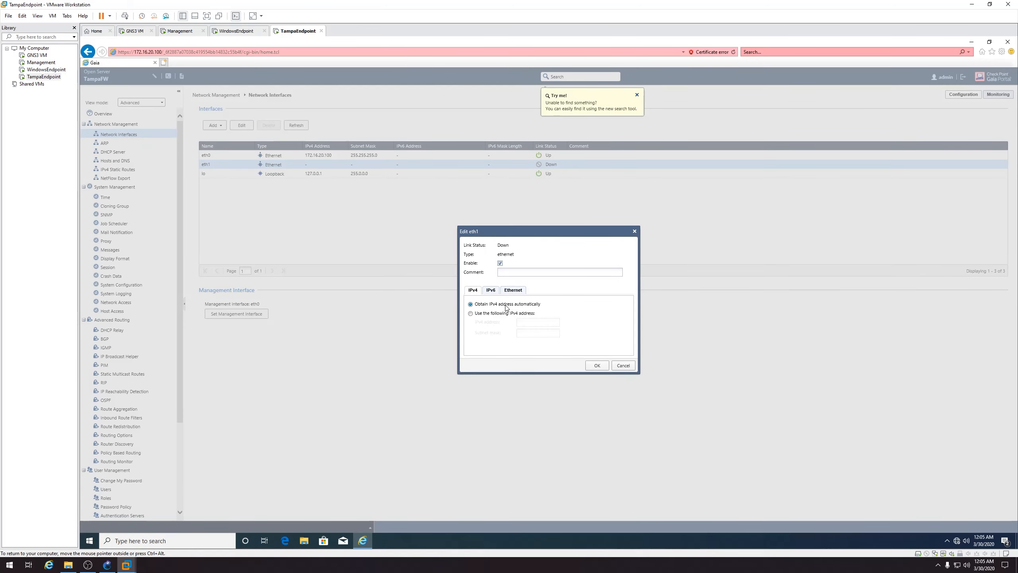
pyautogui.click(513, 290)
pyautogui.click(473, 290)
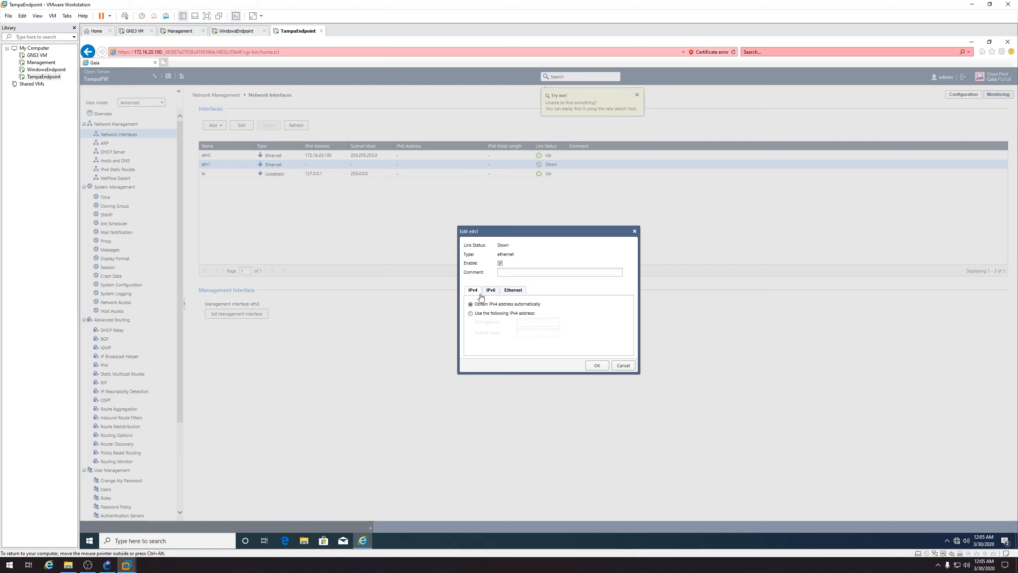
pyautogui.click(598, 366)
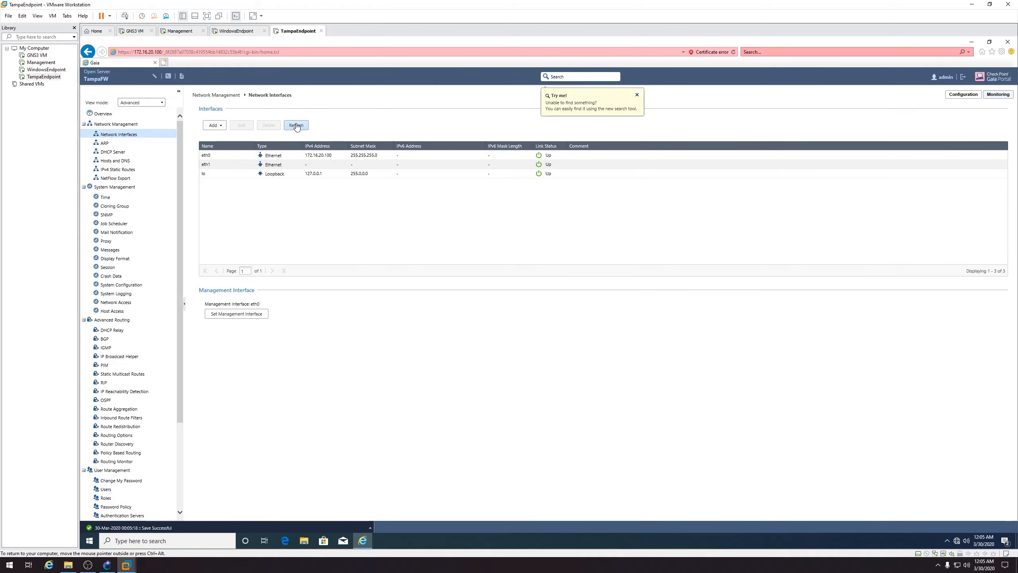
pyautogui.click(296, 126)
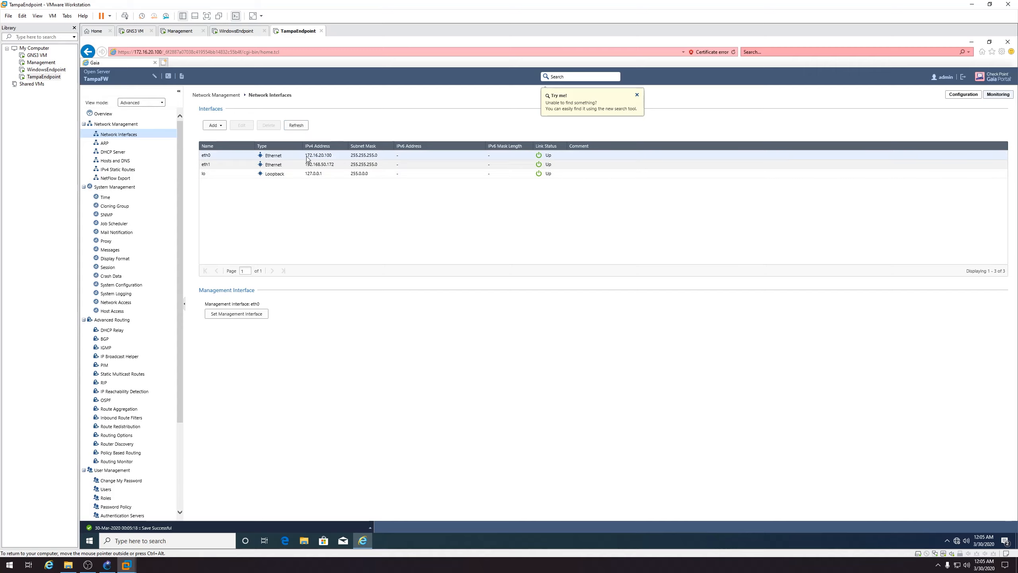
pyautogui.click(149, 169)
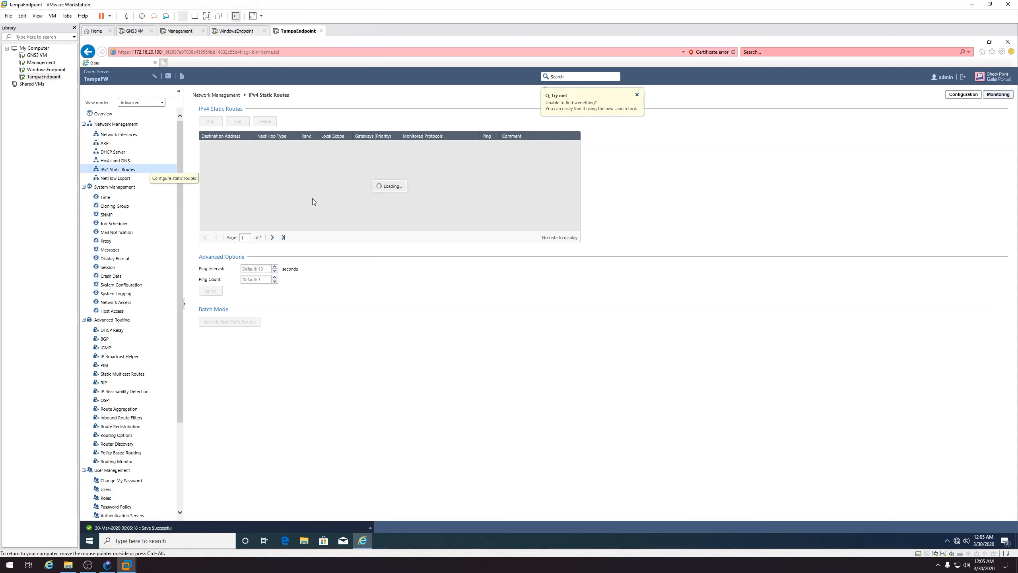
# Point TampaFW's Default static route at gateway 192.168.50.1 and save it
pyautogui.click(221, 146)
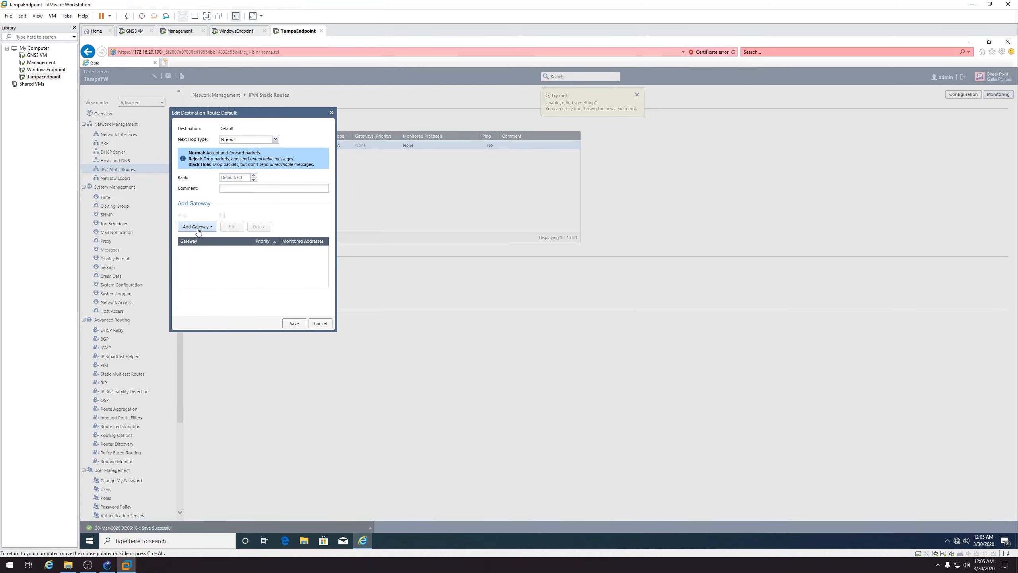
pyautogui.click(198, 227)
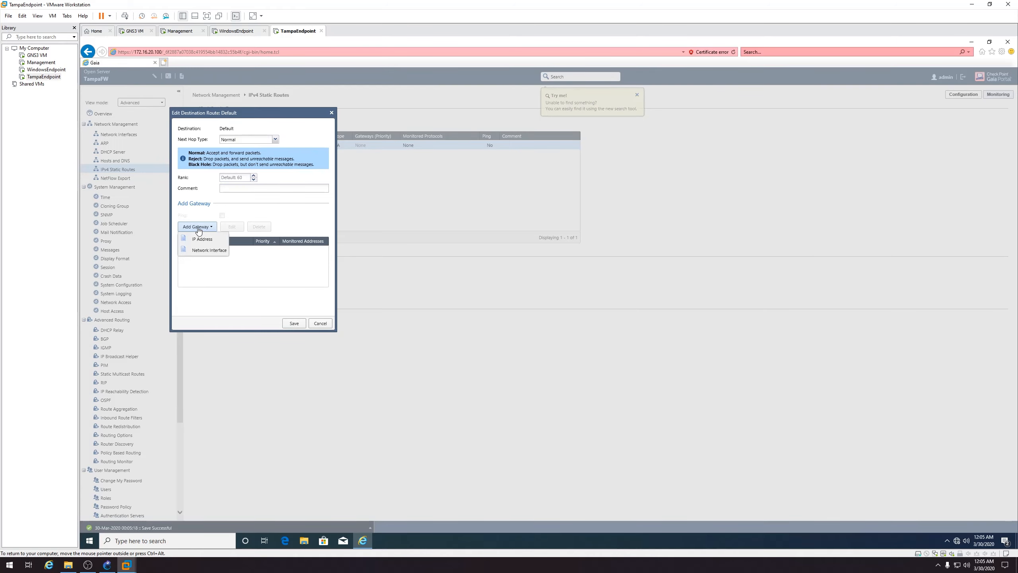
pyautogui.click(203, 237)
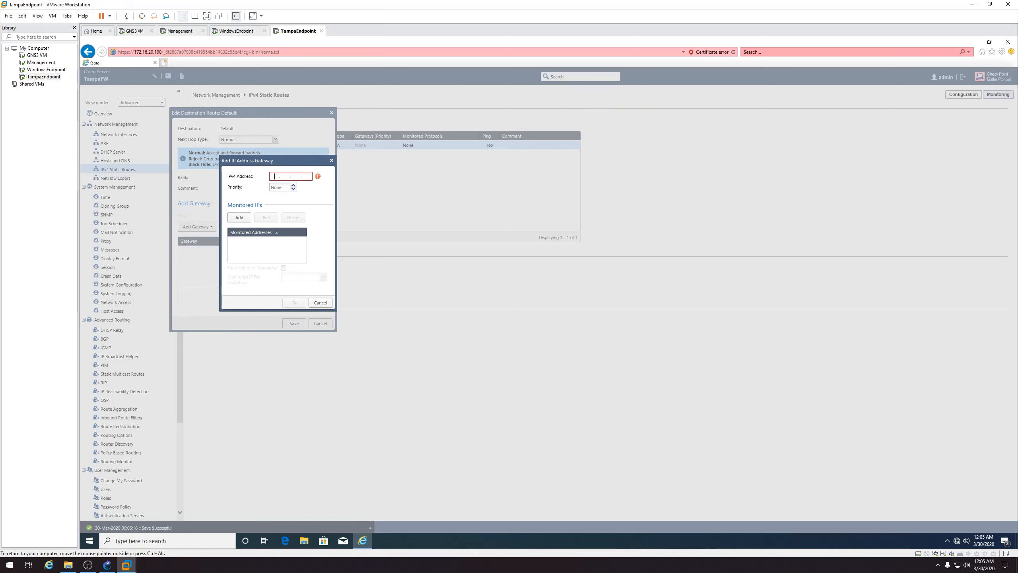
pyautogui.write('192.')
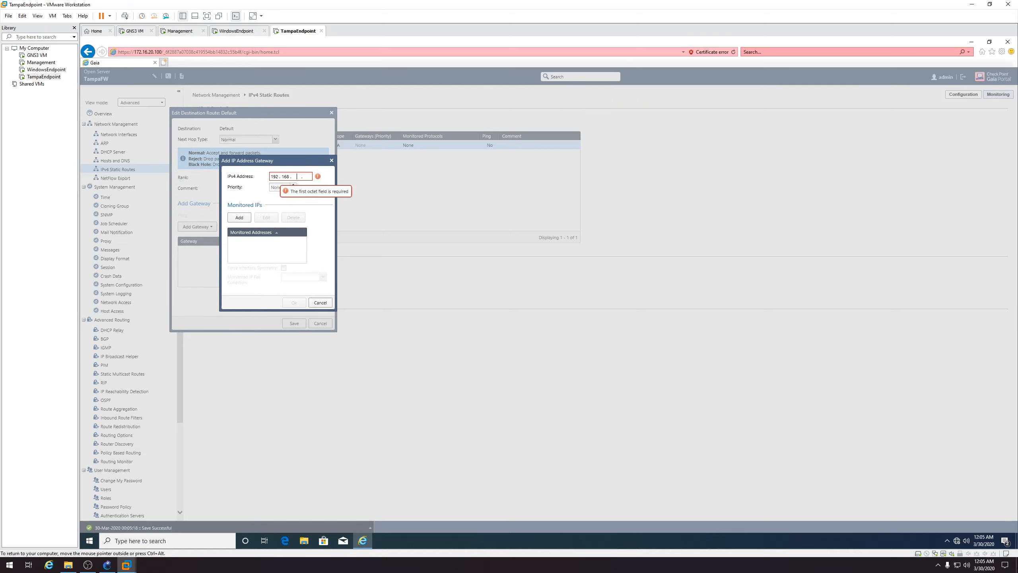
pyautogui.write('1')
pyautogui.click(291, 303)
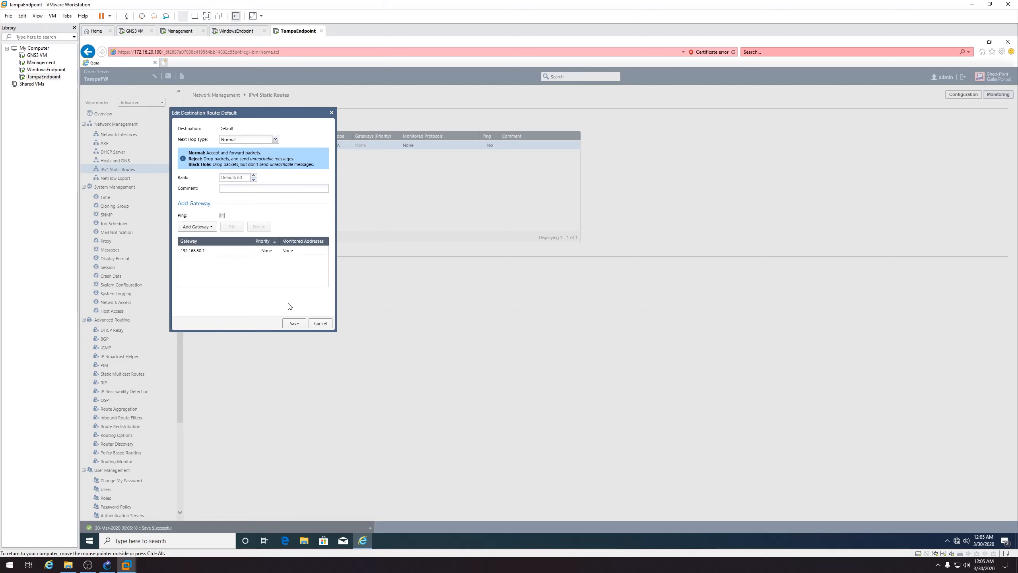
pyautogui.click(294, 323)
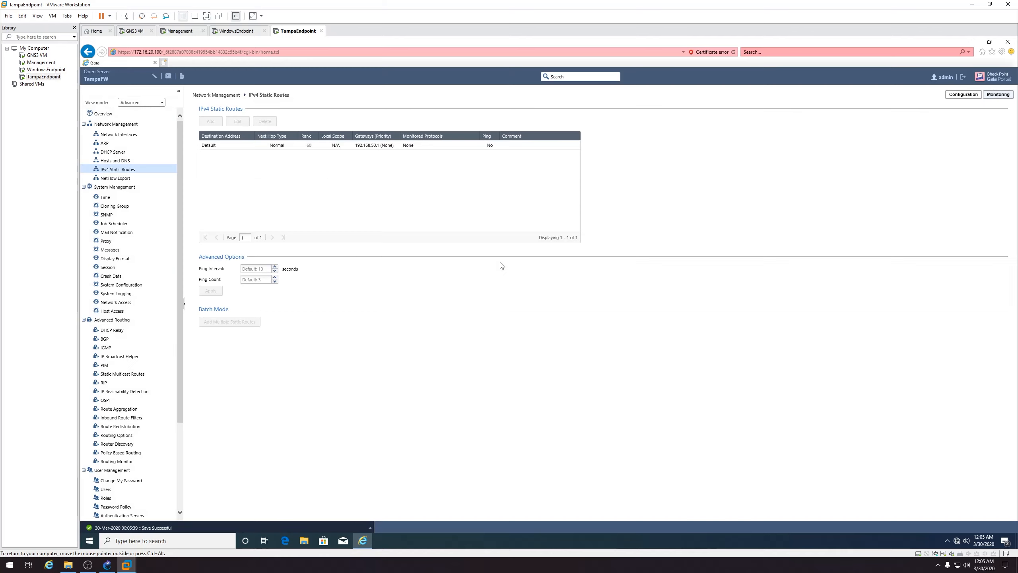
# In the Gaia terminal, log in as admin and ping 8.8.8.8 until replies arrive
pyautogui.click(168, 76)
pyautogui.write('admin')
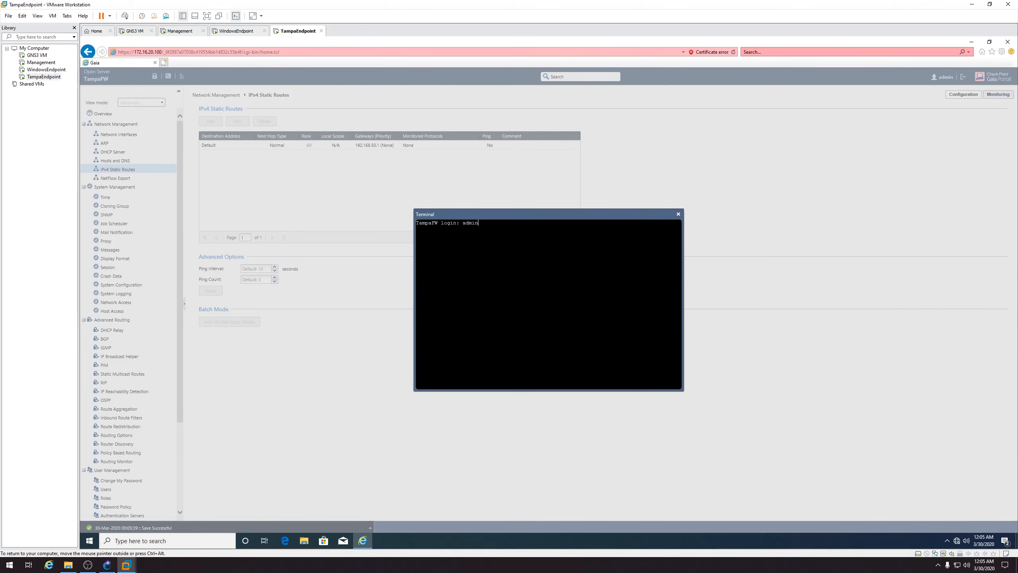
pyautogui.press('Return')
pyautogui.write('ping 8.8.8.8')
pyautogui.press('Return')
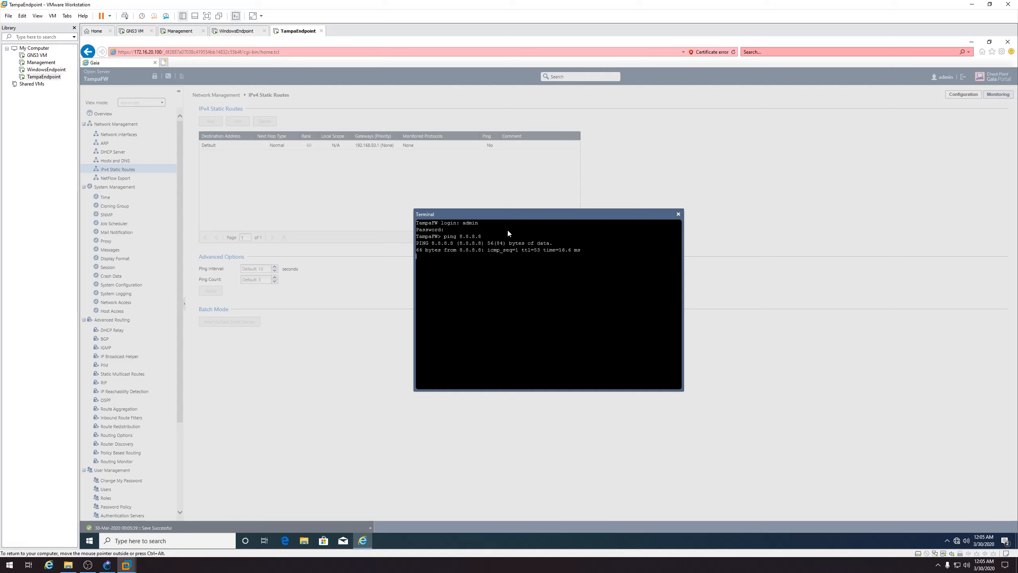
pyautogui.hotkey('ctrl', 'c')
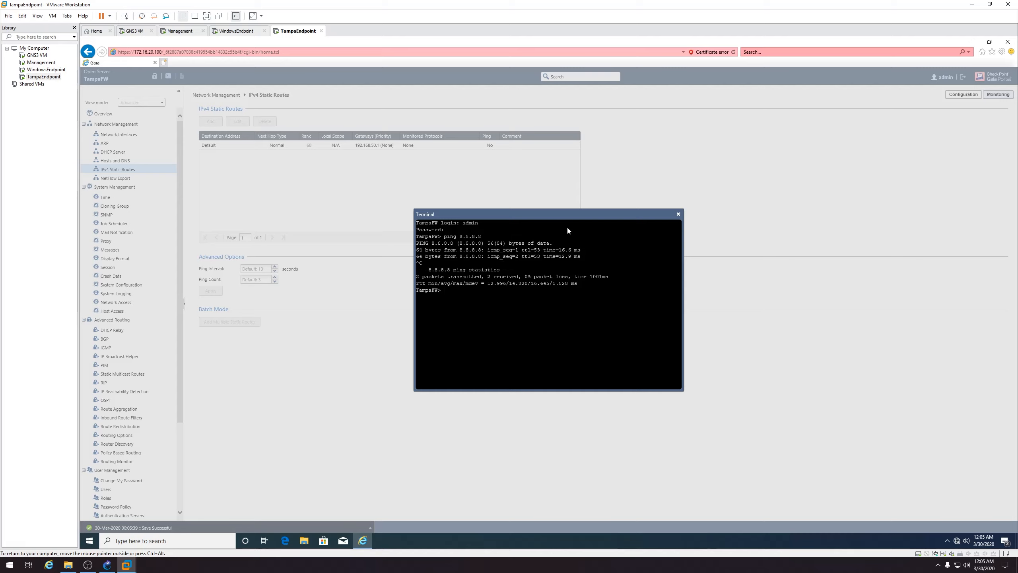
# Close the terminal and TampaFW's browser, then switch control to the Management VM
pyautogui.click(678, 214)
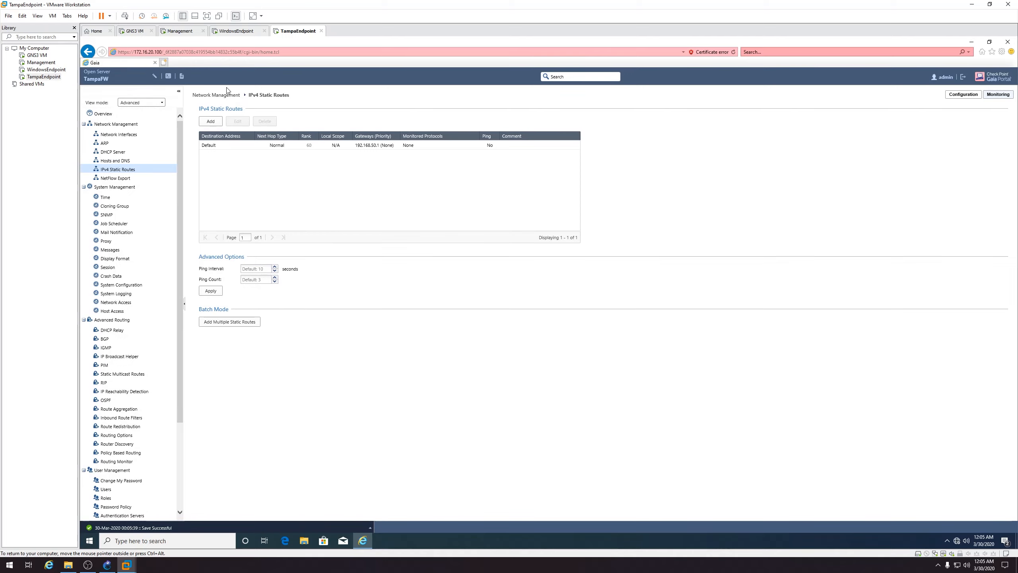
pyautogui.click(1008, 42)
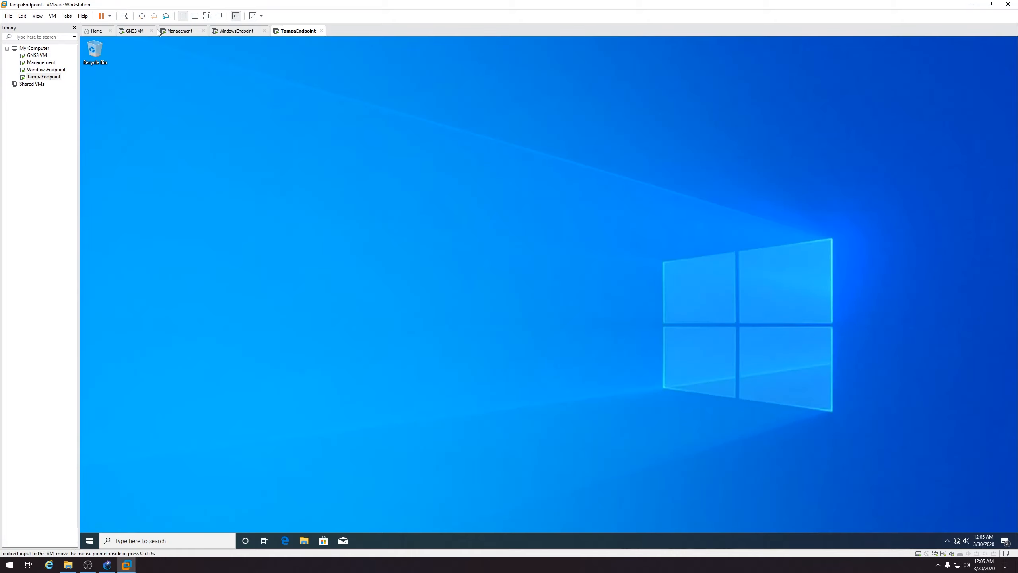
pyautogui.click(177, 31)
pyautogui.click(283, 242)
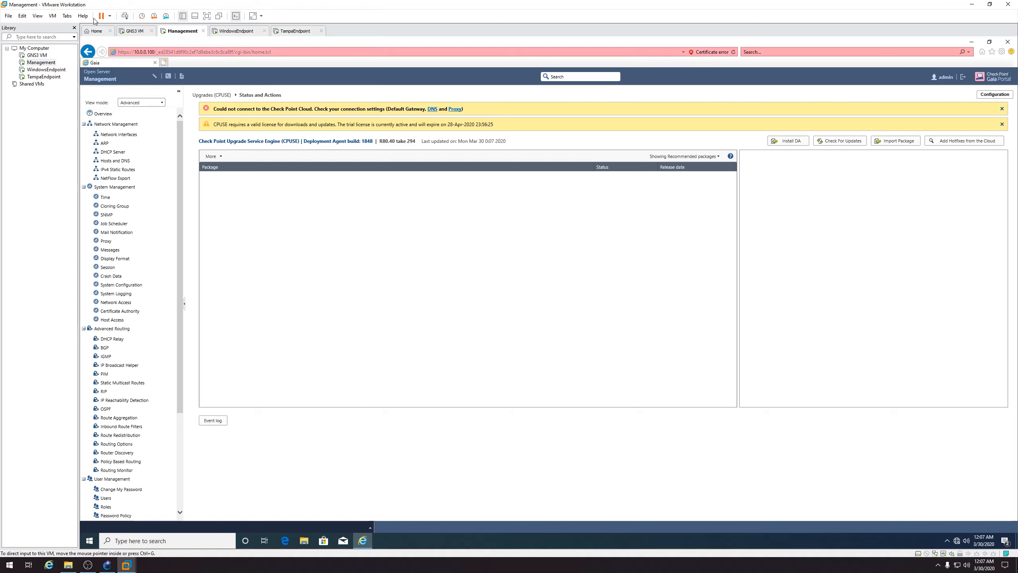
# Copy Check_Point_R80.40_T294_SmartConsole_Windows.exe from the host's Downloads onto the Management VM desktop
pyautogui.click(54, 16)
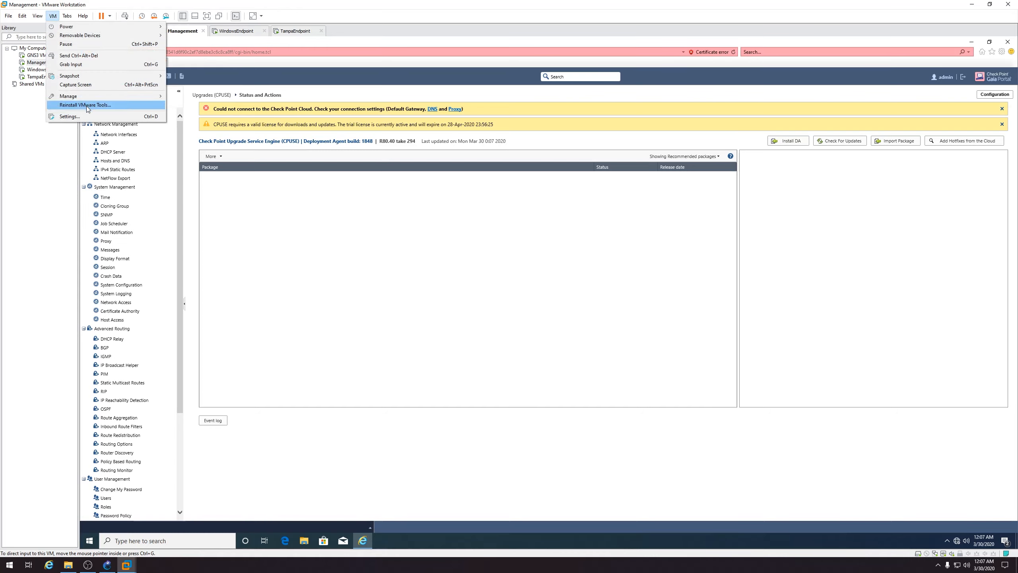
pyautogui.click(268, 145)
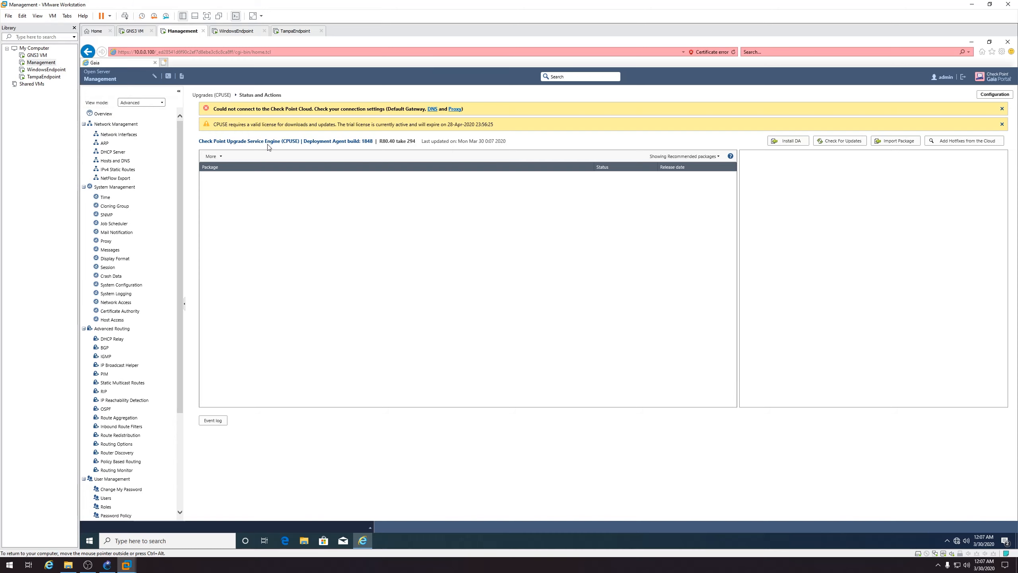
pyautogui.click(68, 565)
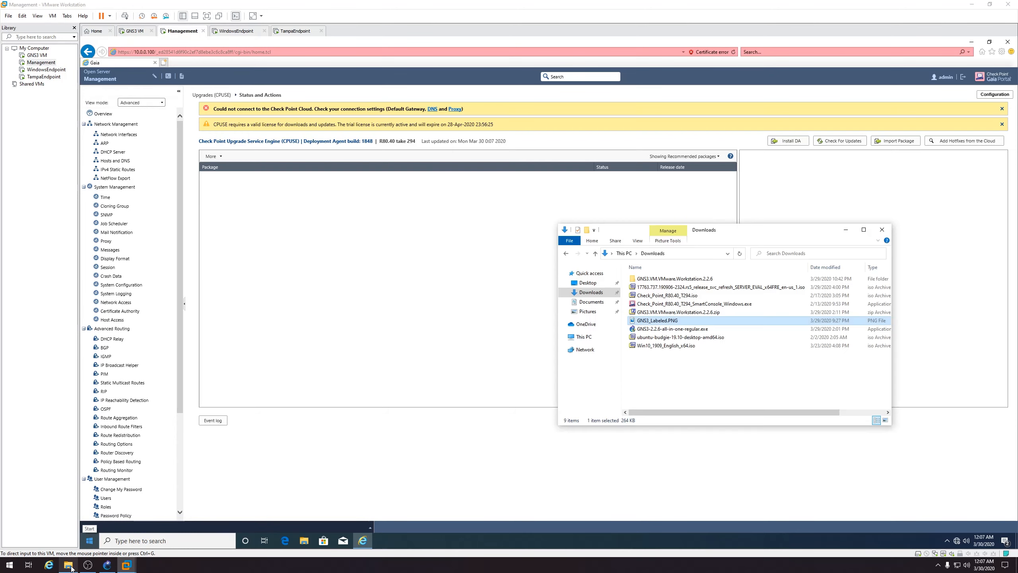
pyautogui.rightClick(673, 303)
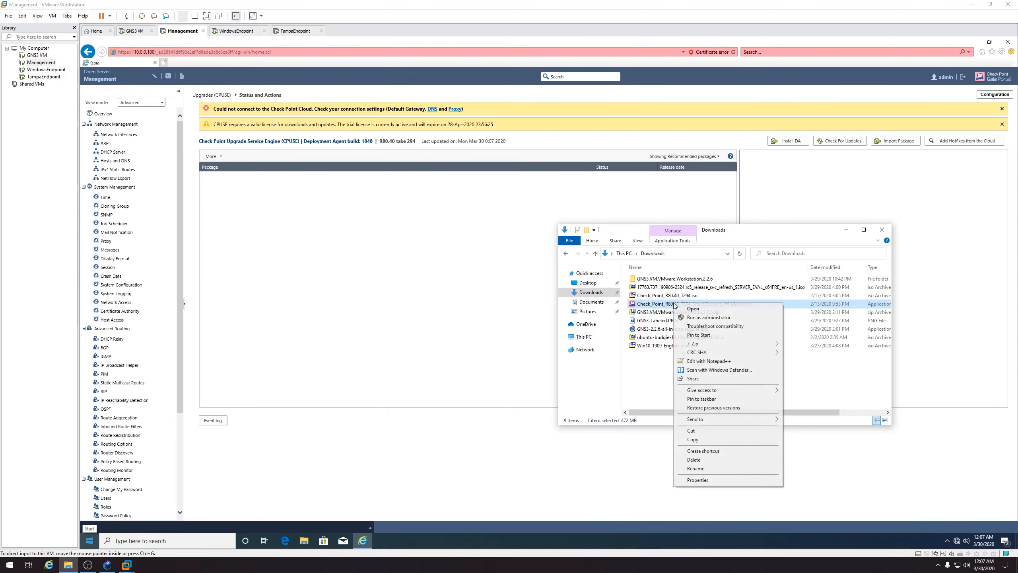
pyautogui.click(703, 440)
pyautogui.click(972, 42)
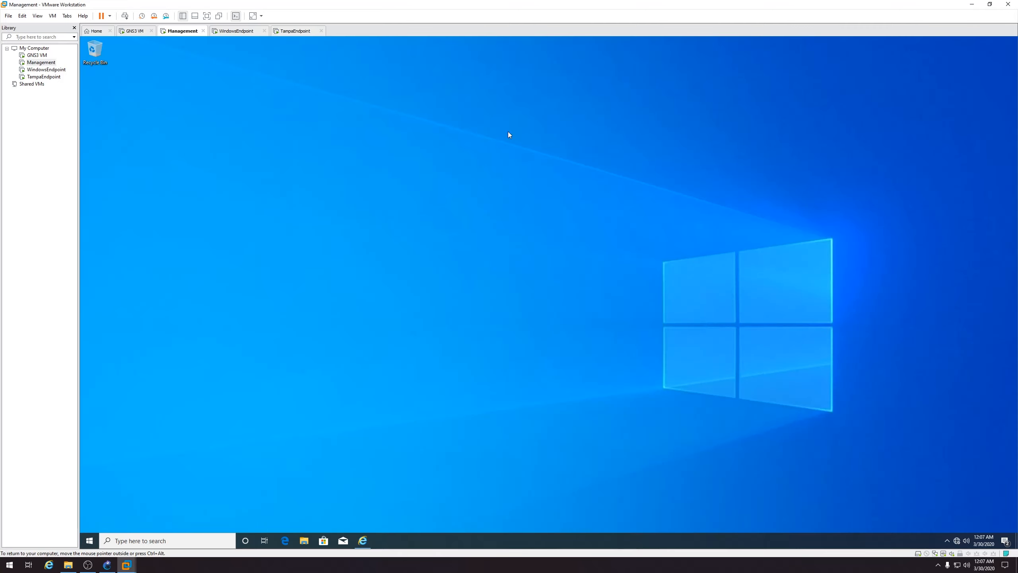
pyautogui.rightClick(252, 188)
pyautogui.click(281, 222)
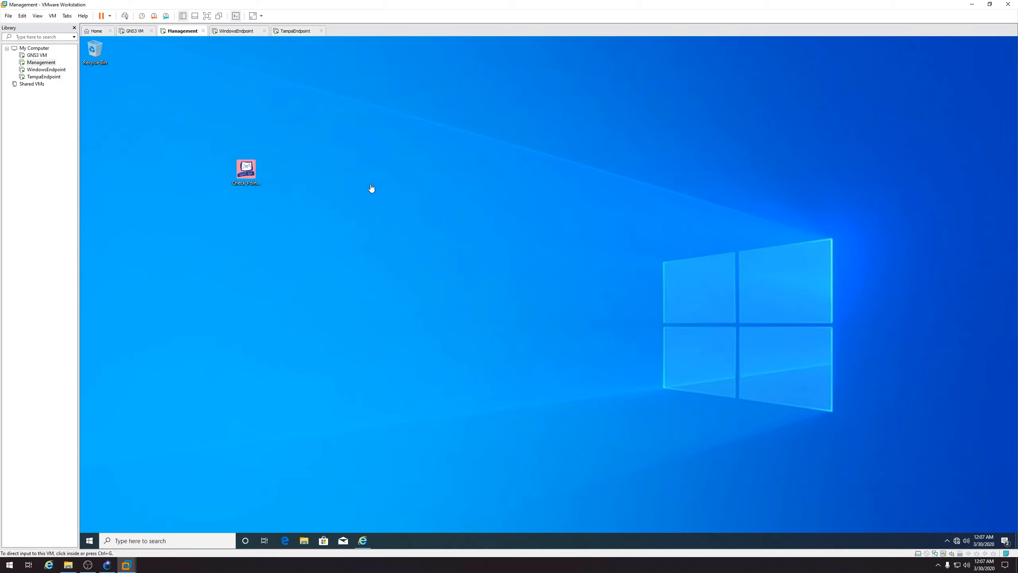
# Run the SmartConsole R80.40 installer, accept the EULA, install it and launch SmartConsole
pyautogui.doubleClick(253, 177)
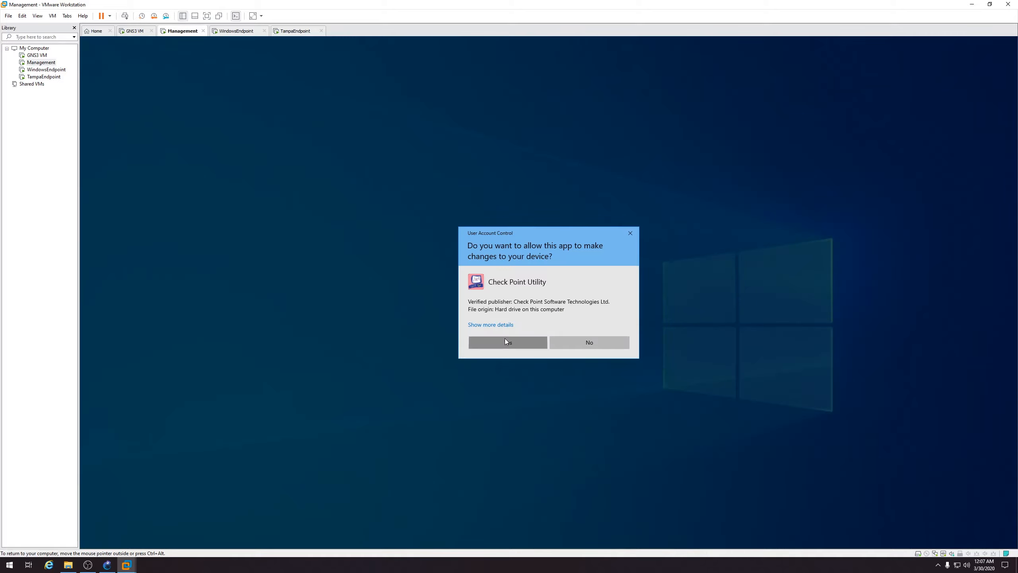
pyautogui.click(505, 341)
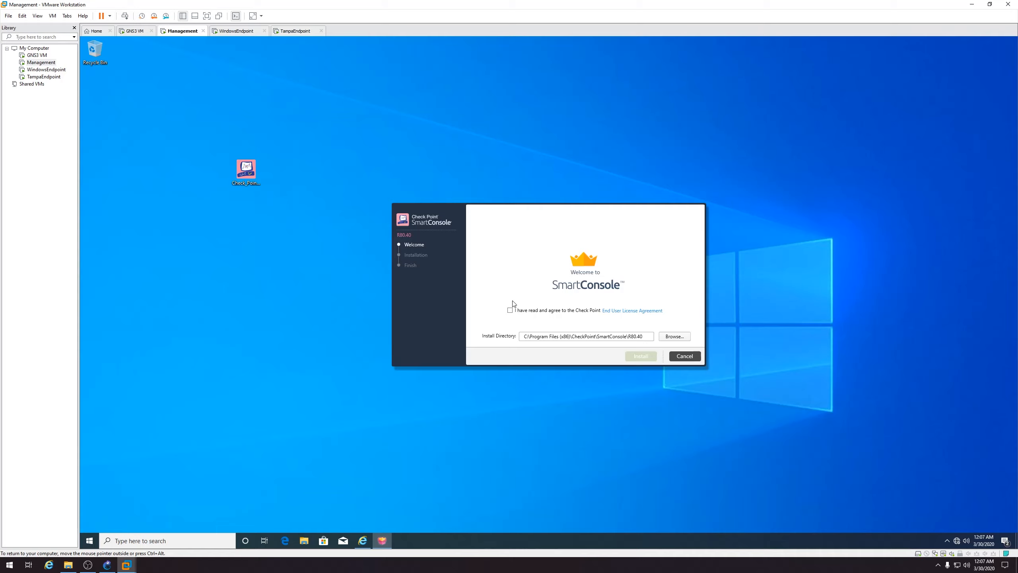
pyautogui.click(510, 310)
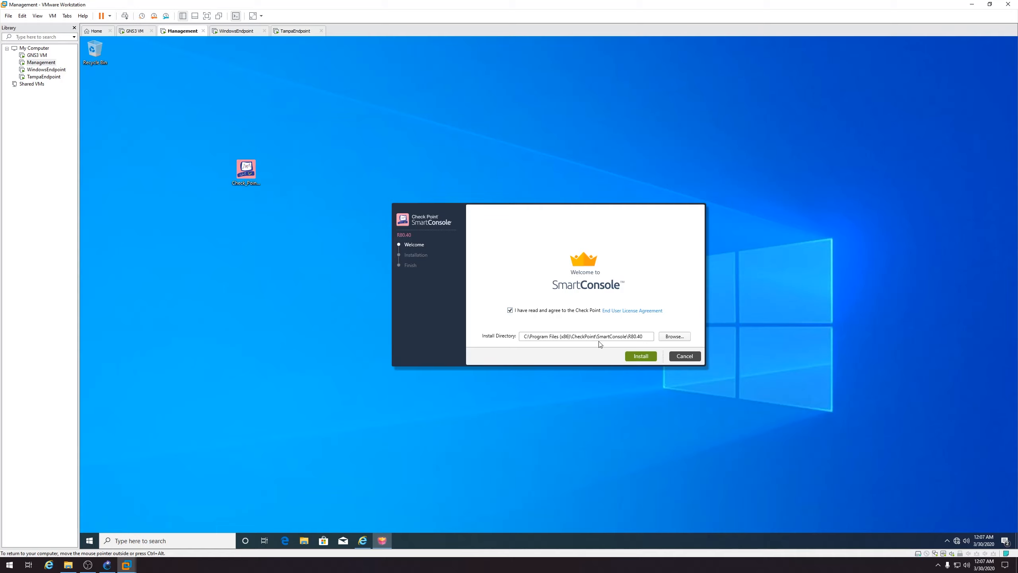
pyautogui.click(640, 357)
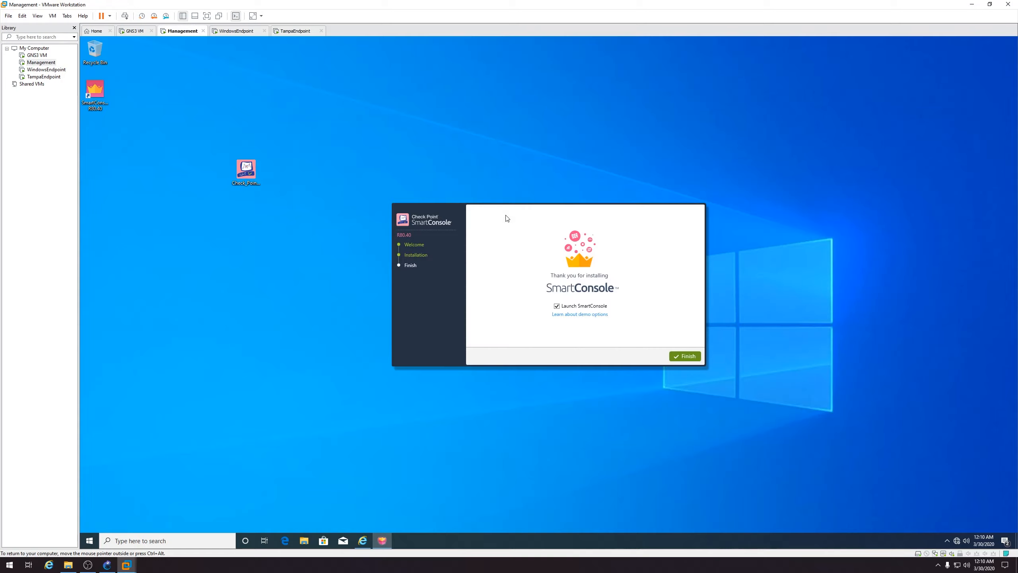
pyautogui.click(680, 355)
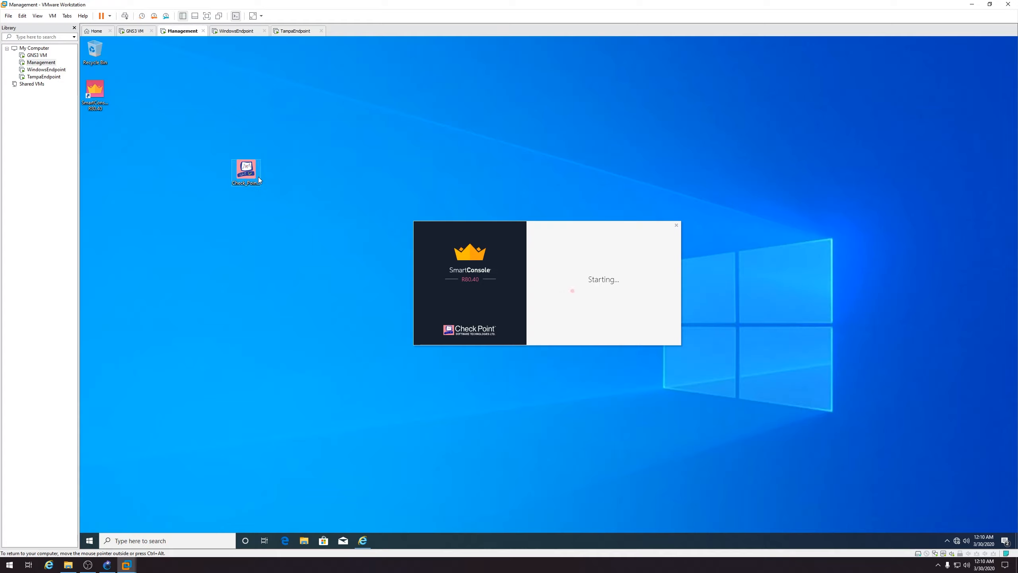
# Delete the desktop installer, then log in as admin to 10.0.0.100, accepting the server fingerprint
pyautogui.moveTo(258, 179); pyautogui.dragTo(96, 51)
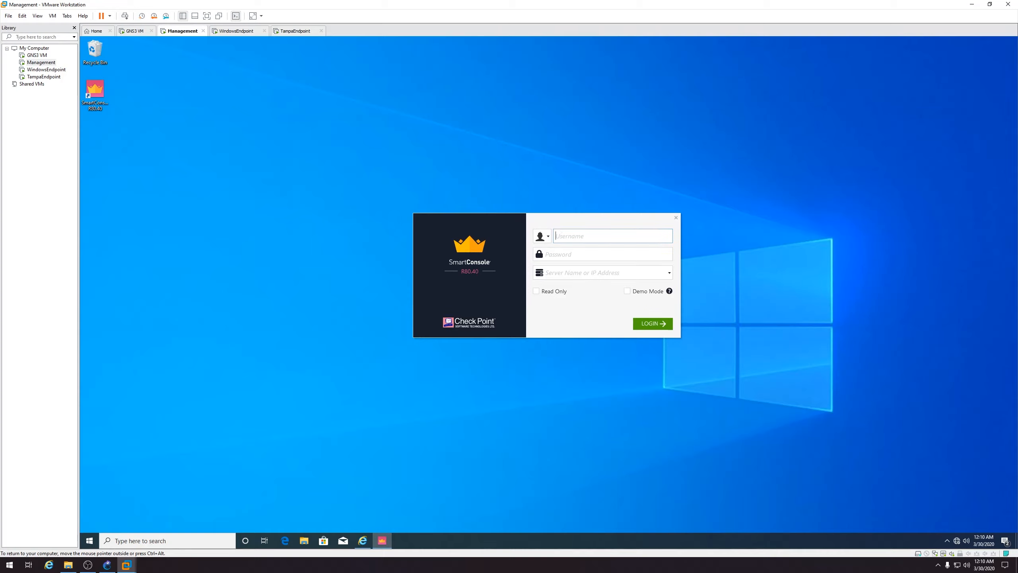
pyautogui.write('admin')
pyautogui.press('Tab')
pyautogui.write('******')
pyautogui.press('Tab')
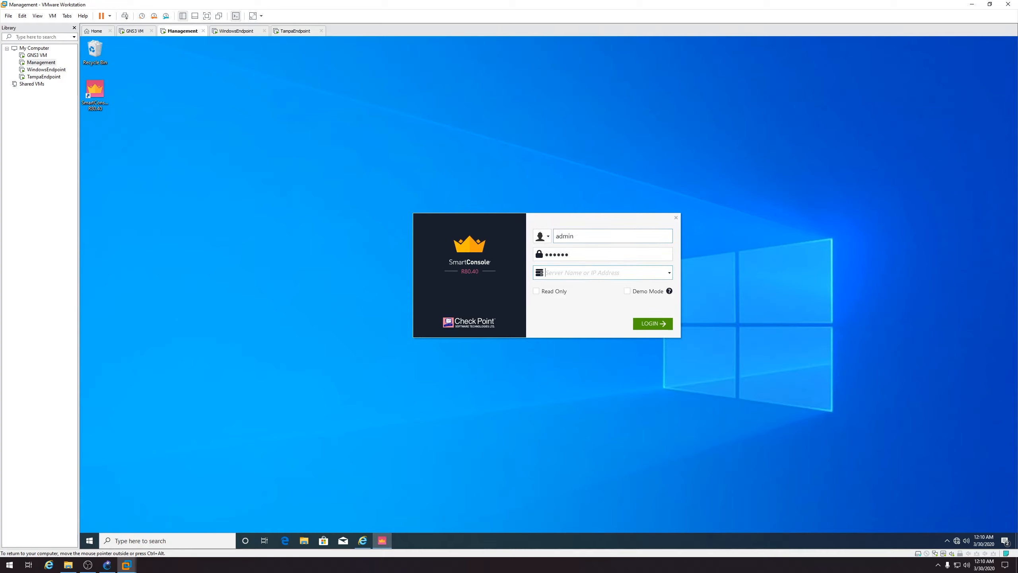
pyautogui.write('10.0.0.100')
pyautogui.click(652, 323)
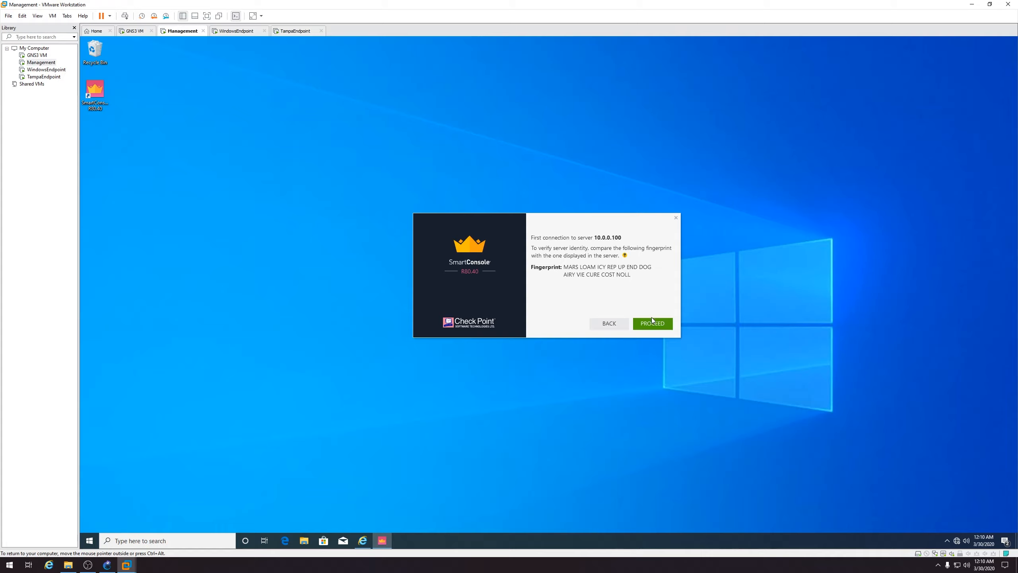
pyautogui.click(650, 324)
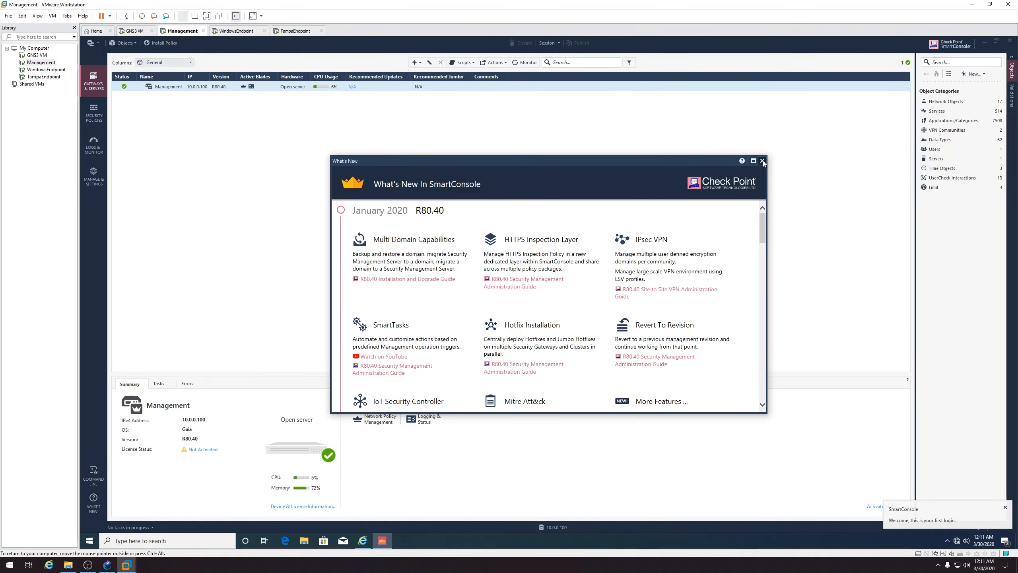
# Close the What's New window to reveal the gateways and servers list
pyautogui.click(763, 160)
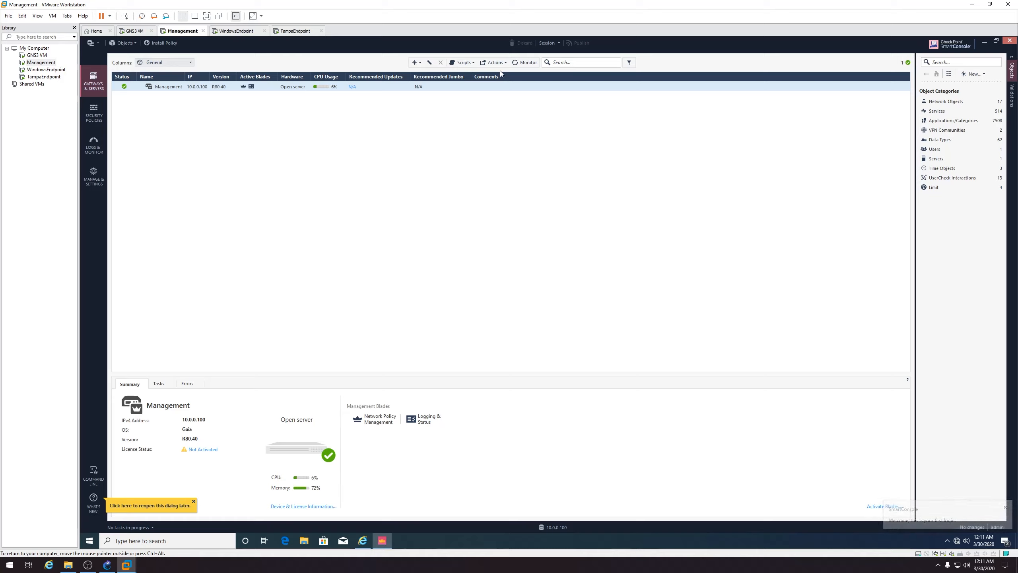
pyautogui.click(973, 74)
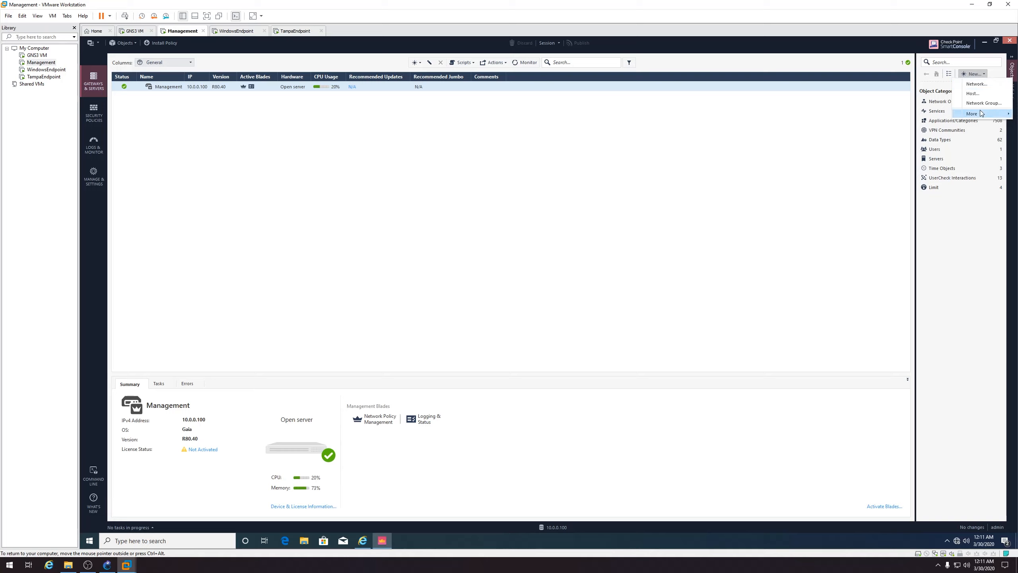
# Start a new Wizard Mode gateway named MiamiFW on the Open server platform
pyautogui.moveTo(980, 115)
pyautogui.moveTo(939, 119)
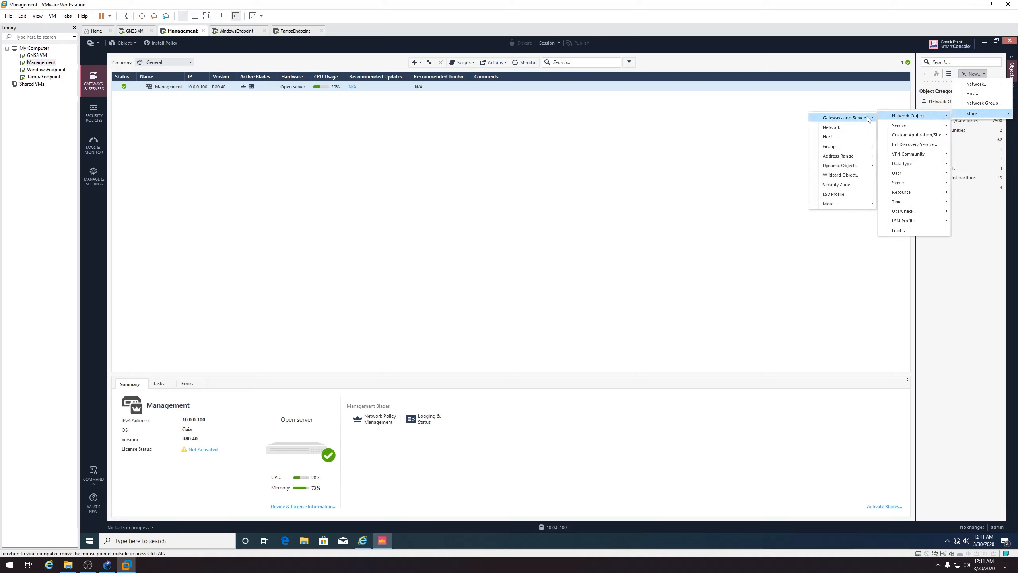
pyautogui.moveTo(815, 118)
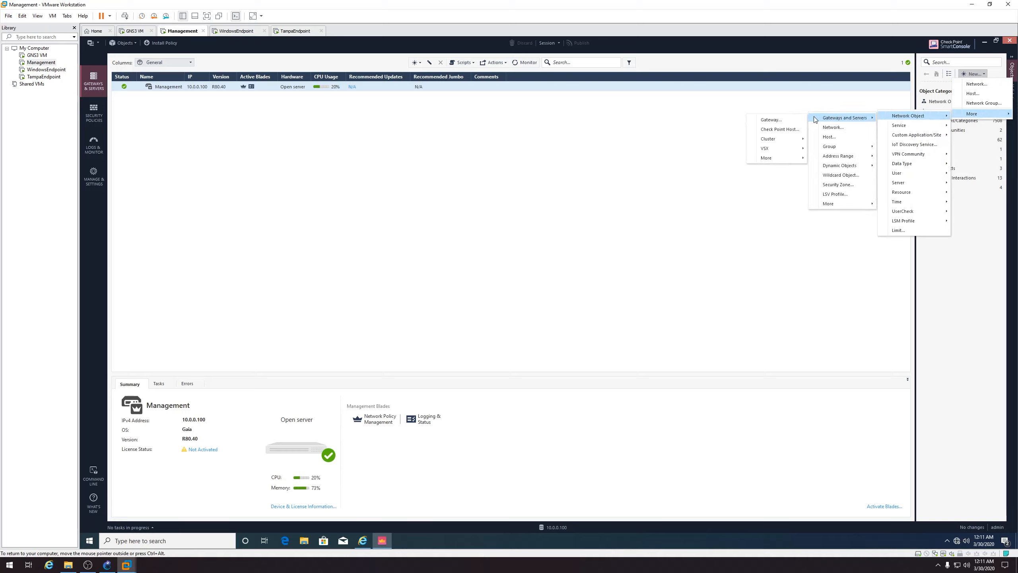
pyautogui.click(781, 120)
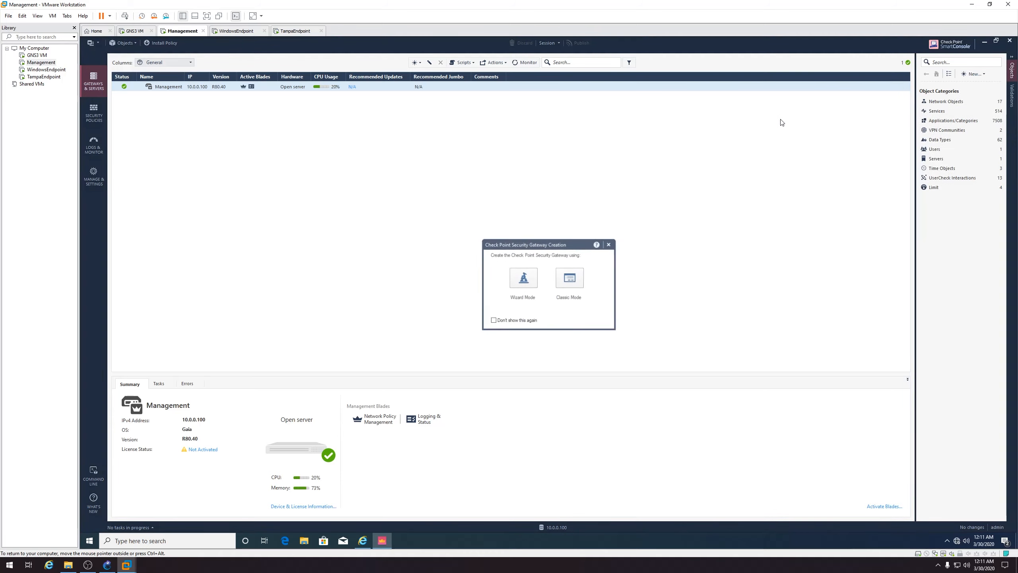
pyautogui.click(523, 279)
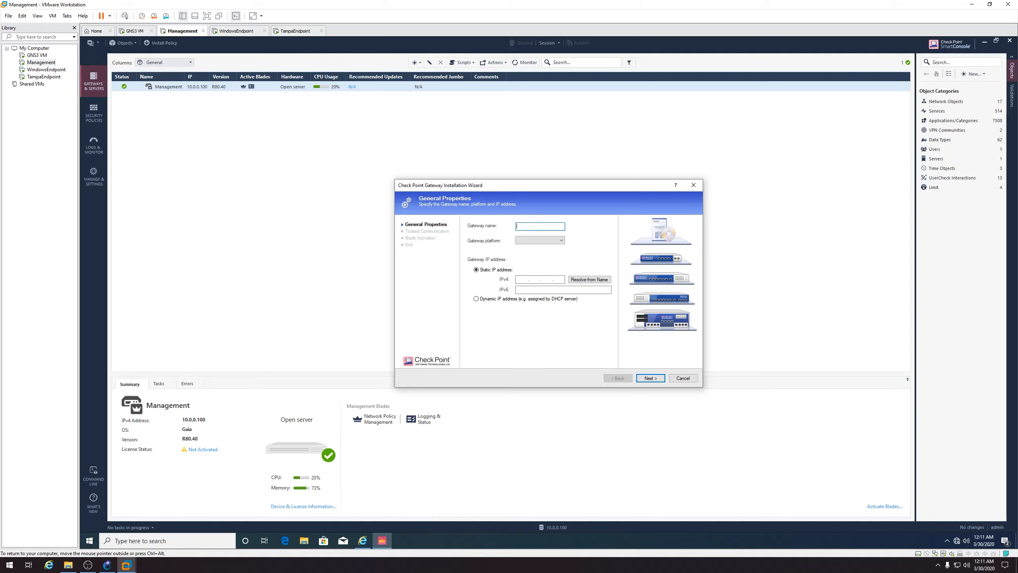
pyautogui.write('MiamiFW')
pyautogui.click(537, 241)
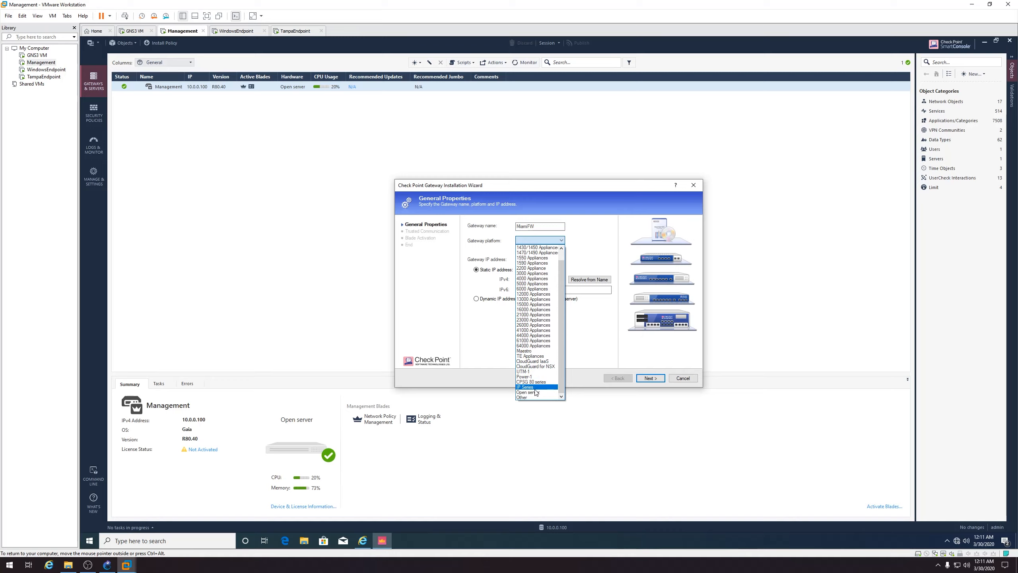
pyautogui.click(534, 394)
# Give MiamiFW IPv4 address 10.0.0.1, initialize trust with the one-time password, and finish the wizard
pyautogui.click(523, 279)
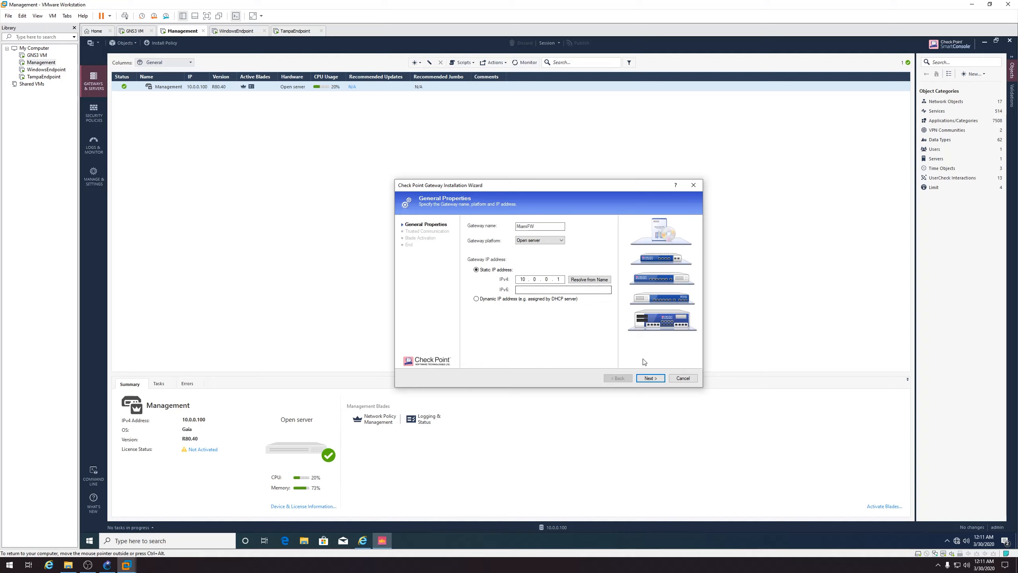
pyautogui.click(649, 378)
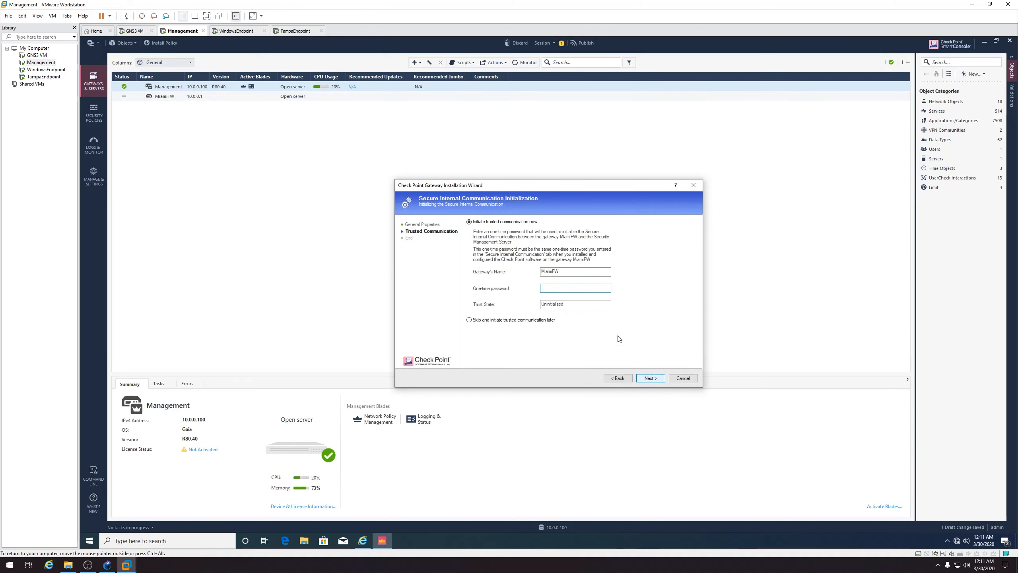
pyautogui.write('vpn123')
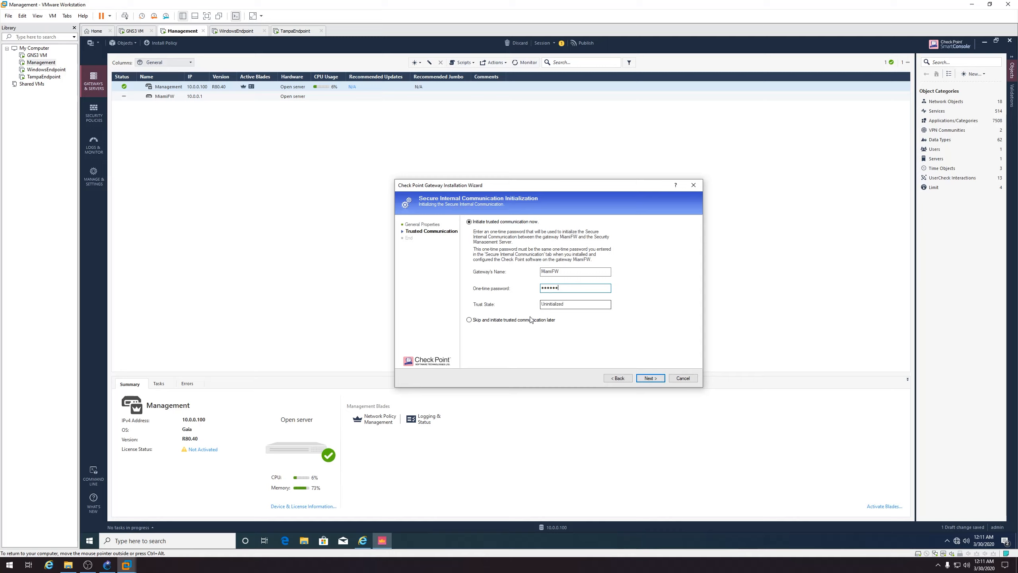
pyautogui.click(648, 378)
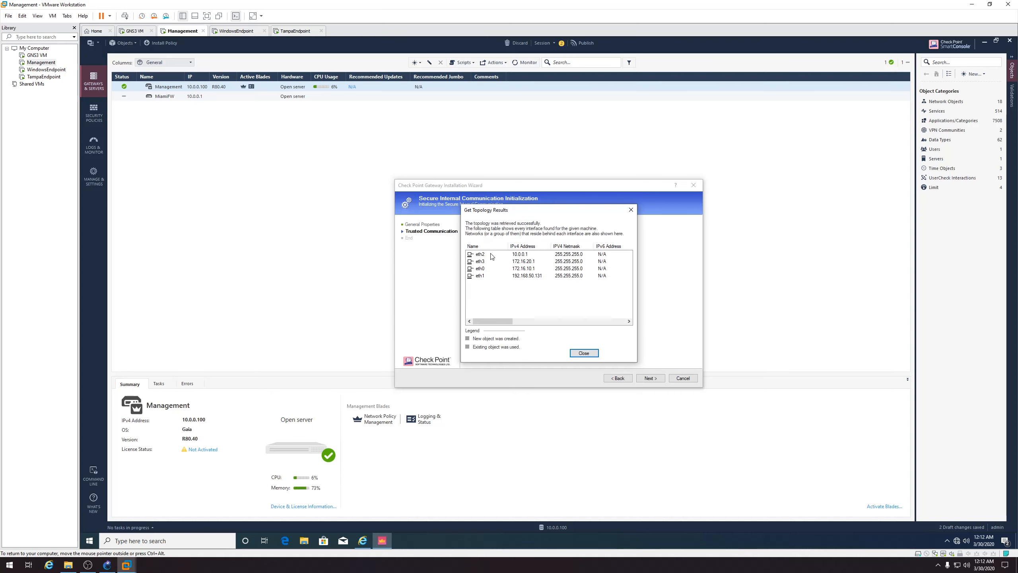
pyautogui.click(582, 353)
pyautogui.click(651, 378)
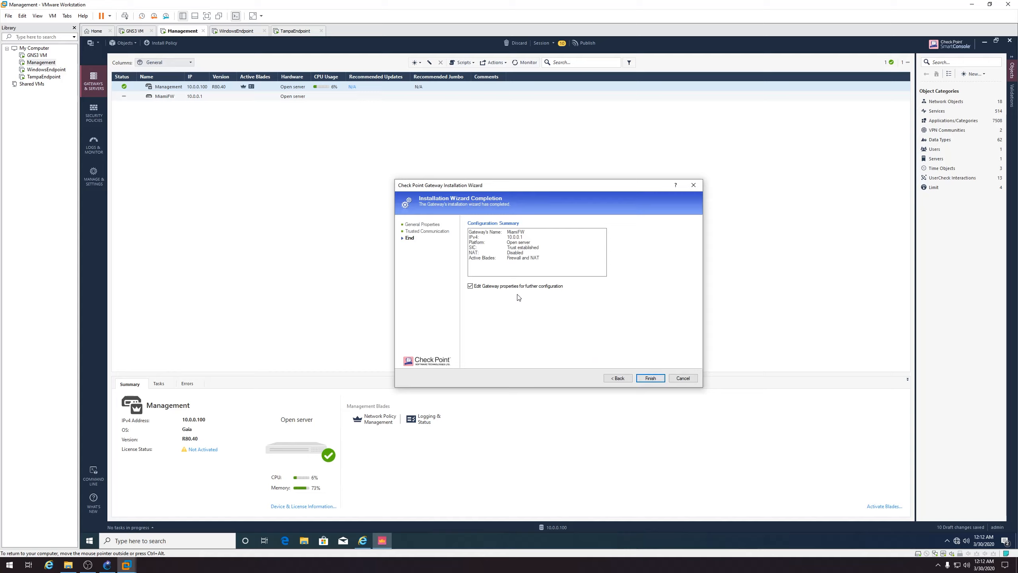
pyautogui.click(649, 378)
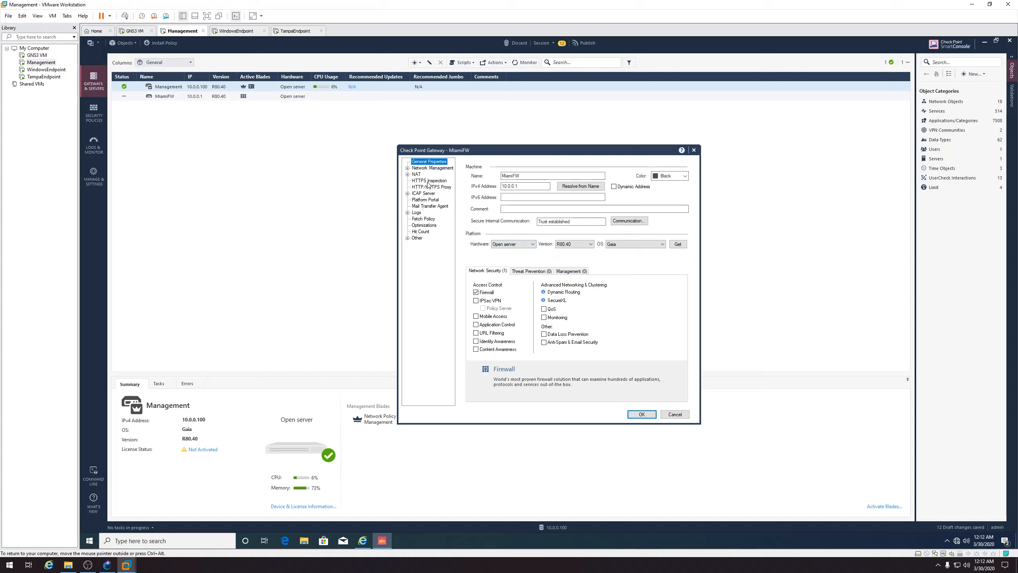
# Review MiamiFW's network interfaces and management settings, then accept the gateway dialog
pyautogui.click(419, 168)
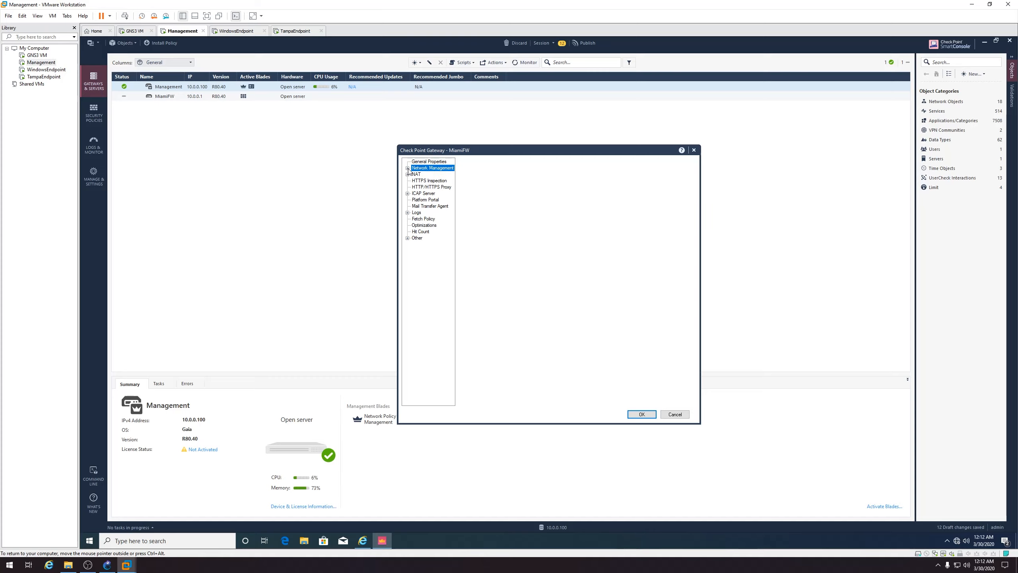
pyautogui.click(408, 168)
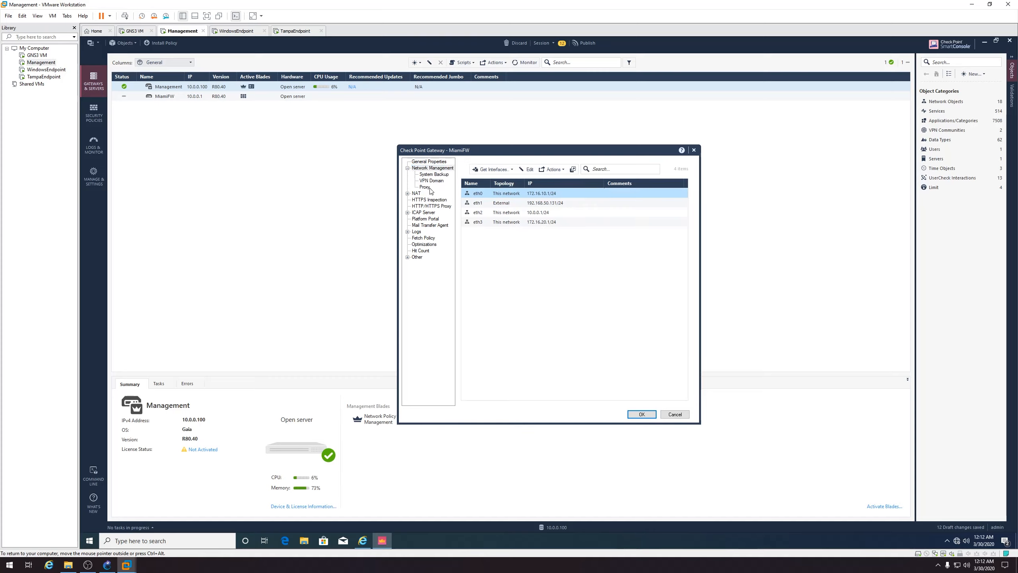
pyautogui.click(642, 415)
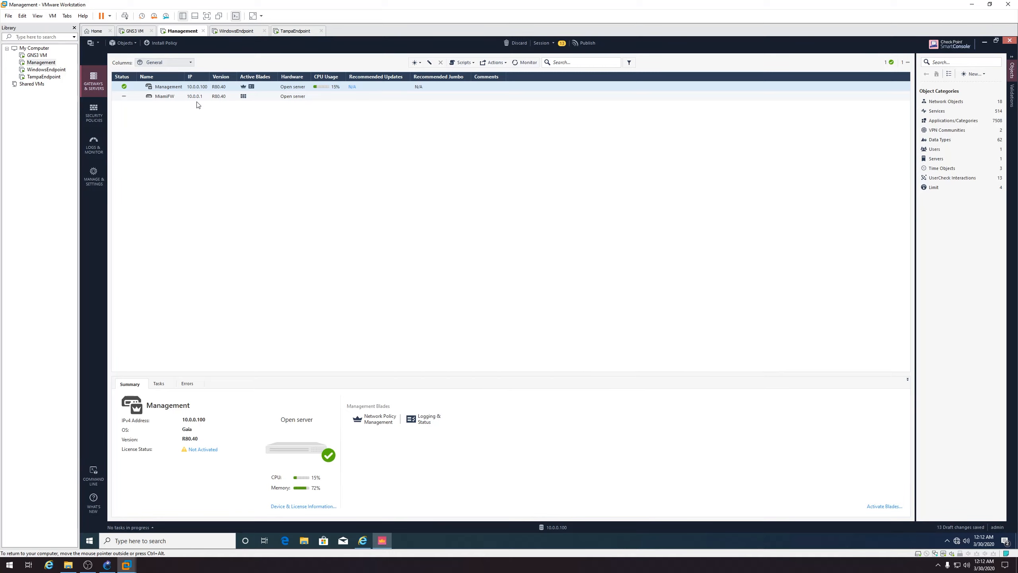
pyautogui.click(183, 96)
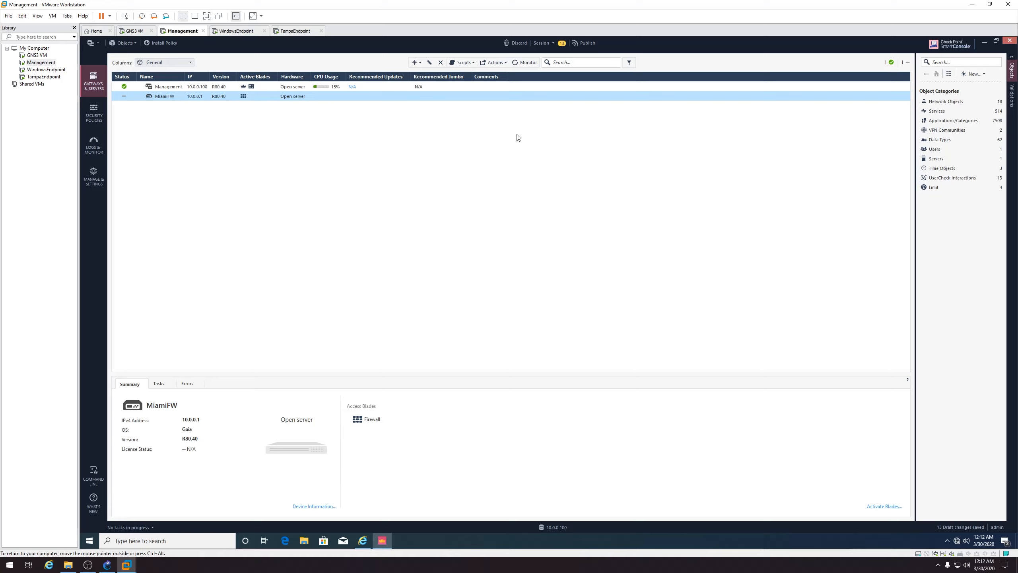
# Publish the session's draft changes and go to the Access Control policy
pyautogui.click(593, 44)
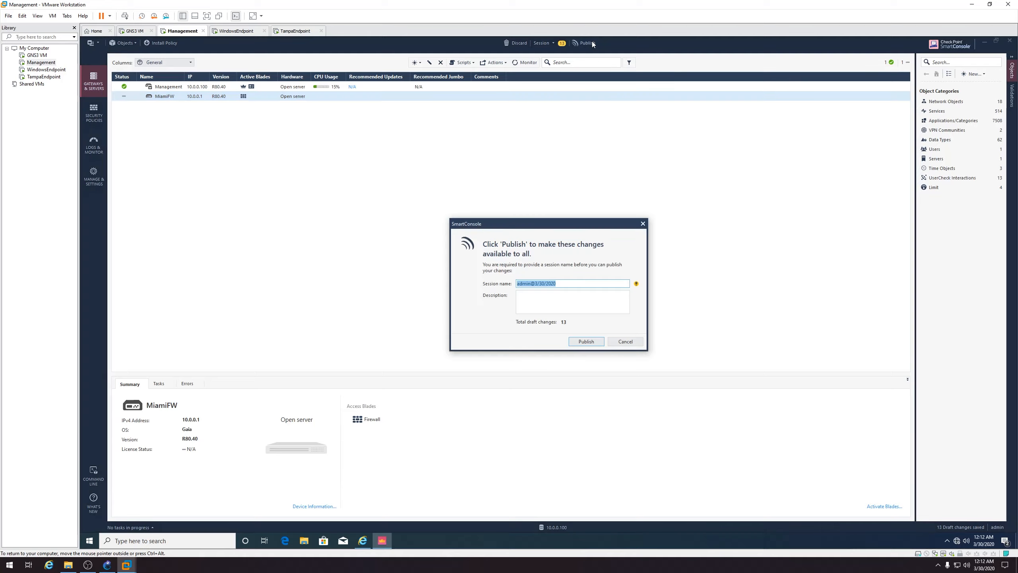
pyautogui.click(596, 340)
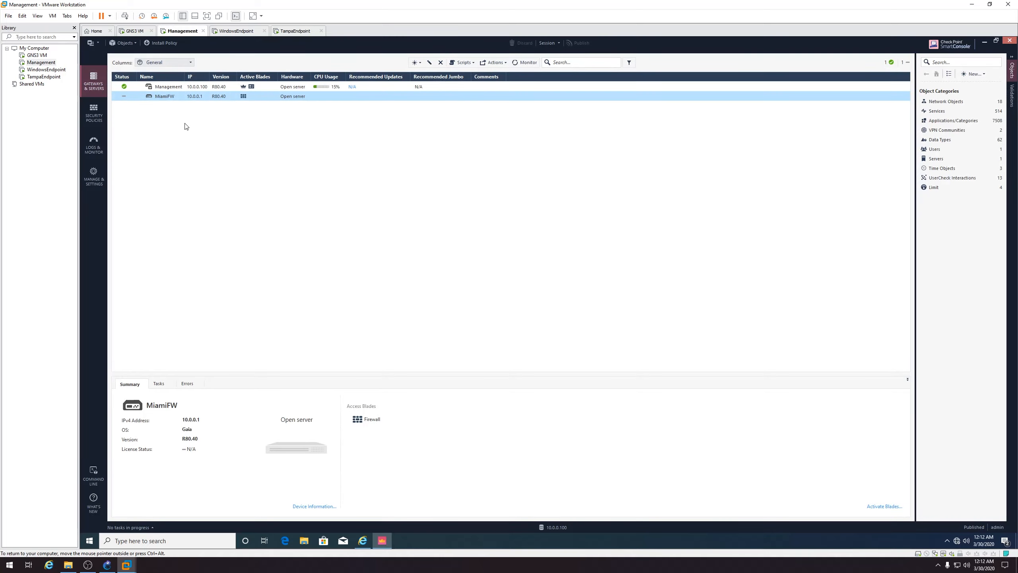
pyautogui.click(96, 116)
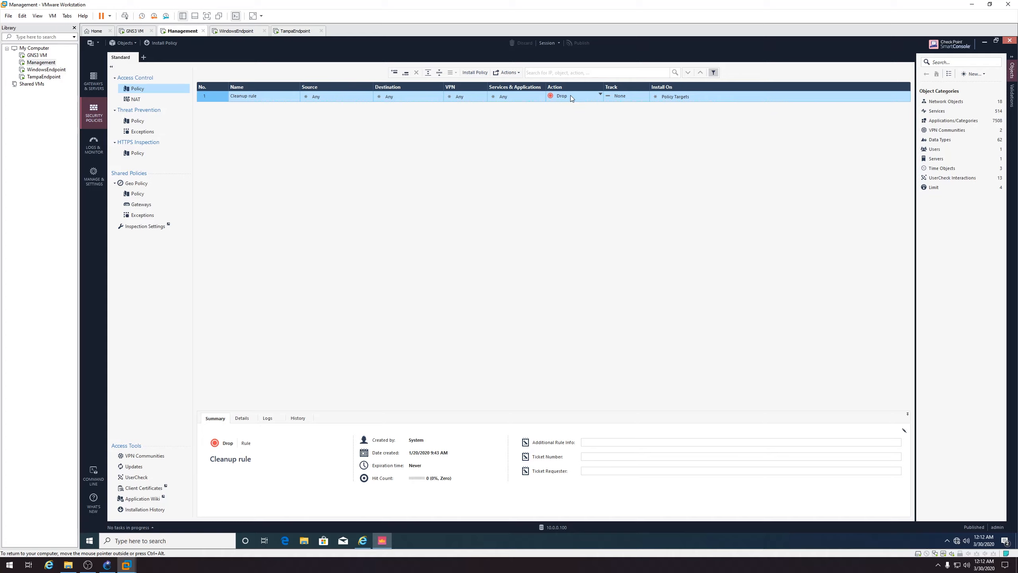
# Change the Cleanup rule's action from Drop to Accept, then publish and install the Standard policy
pyautogui.click(601, 94)
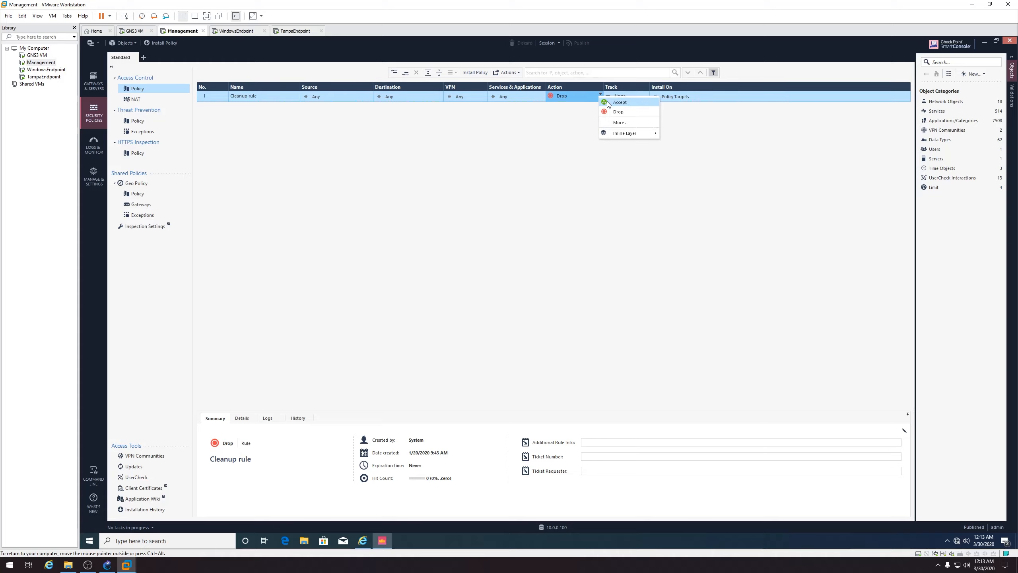
pyautogui.click(607, 102)
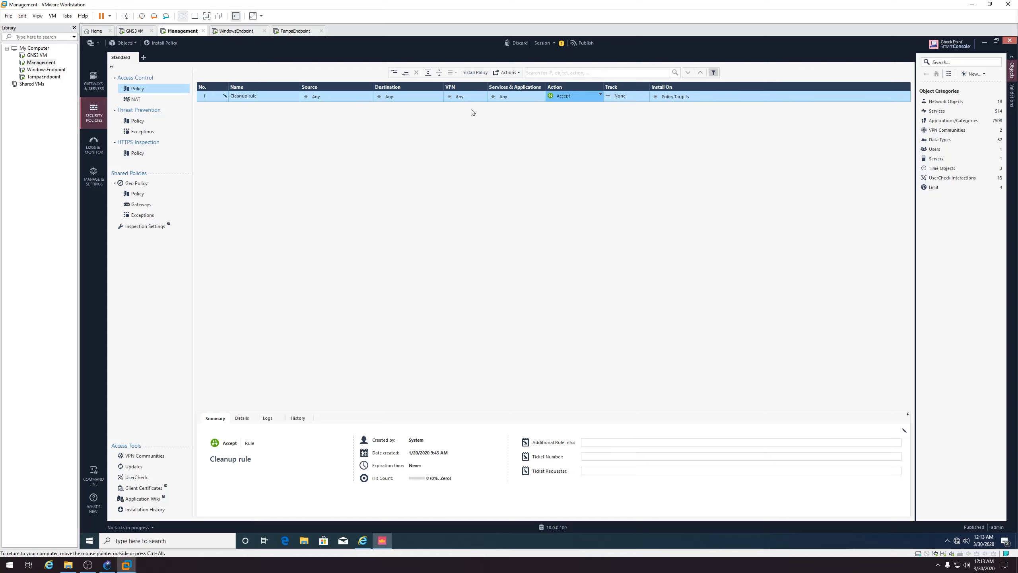
pyautogui.click(171, 43)
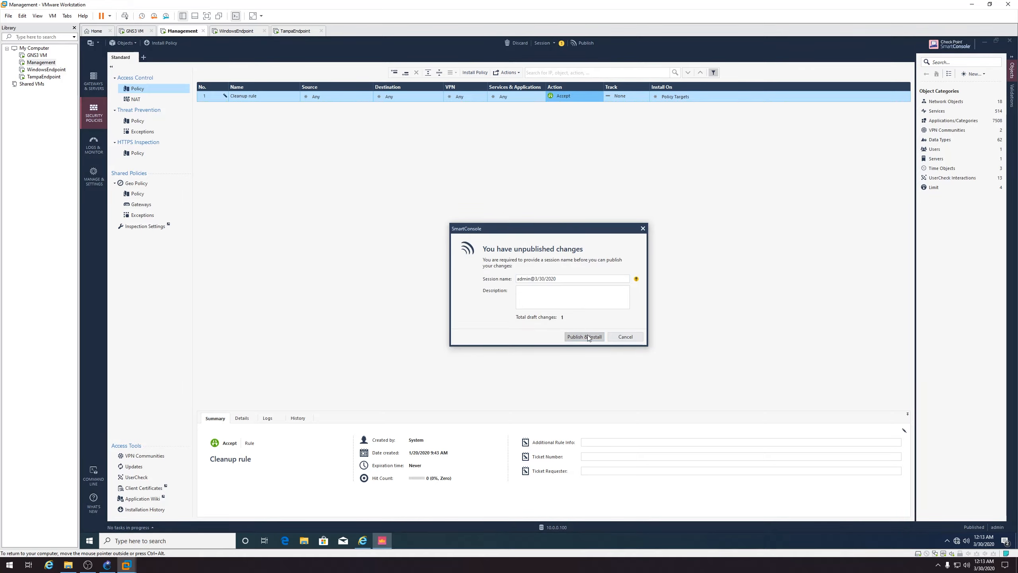
pyautogui.click(584, 336)
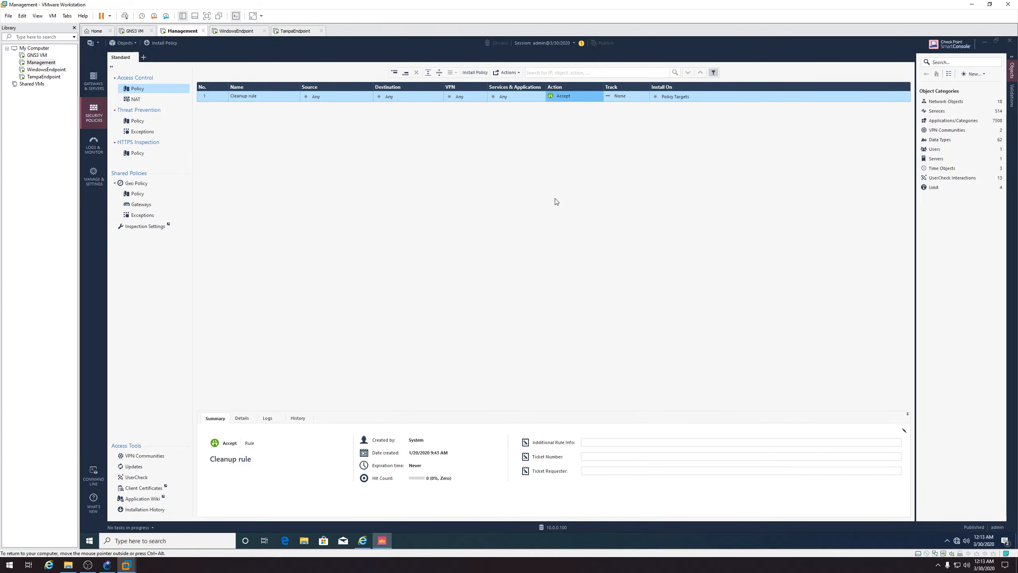
pyautogui.click(675, 399)
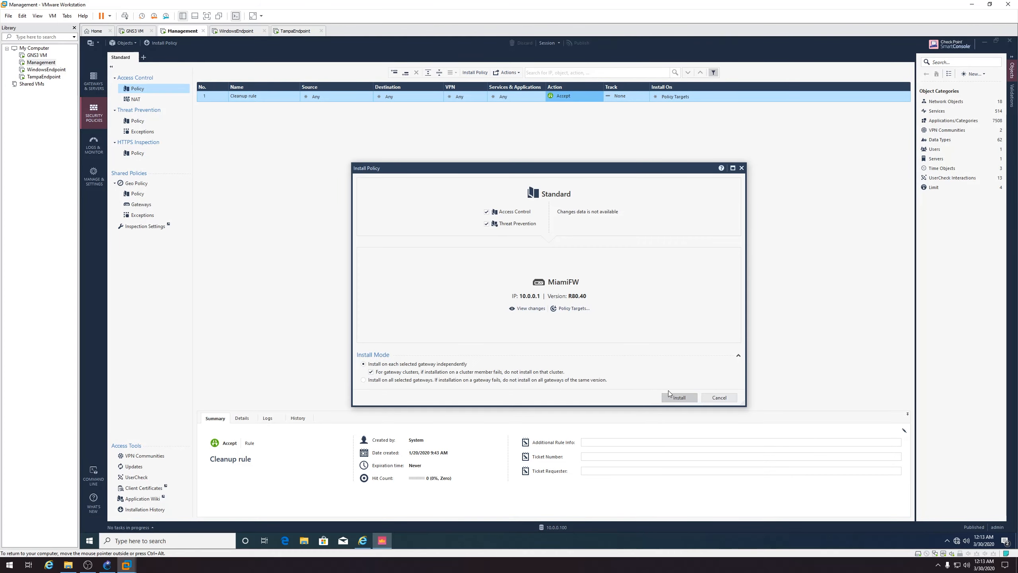
# Check MiamiFW's policy installation status and ping 8.8.8.8 from the guest Command Prompt
pyautogui.click(96, 83)
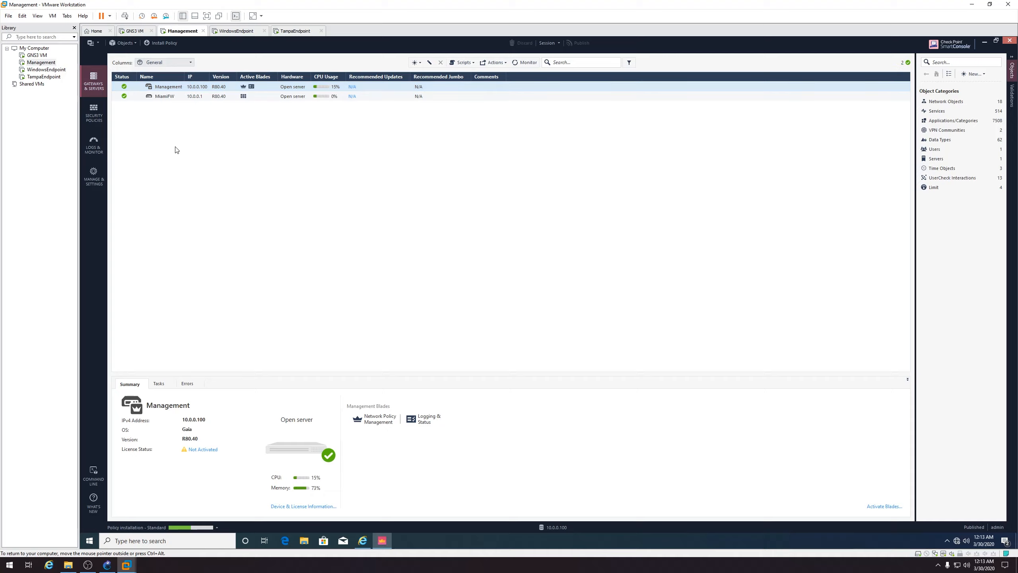
pyautogui.click(125, 97)
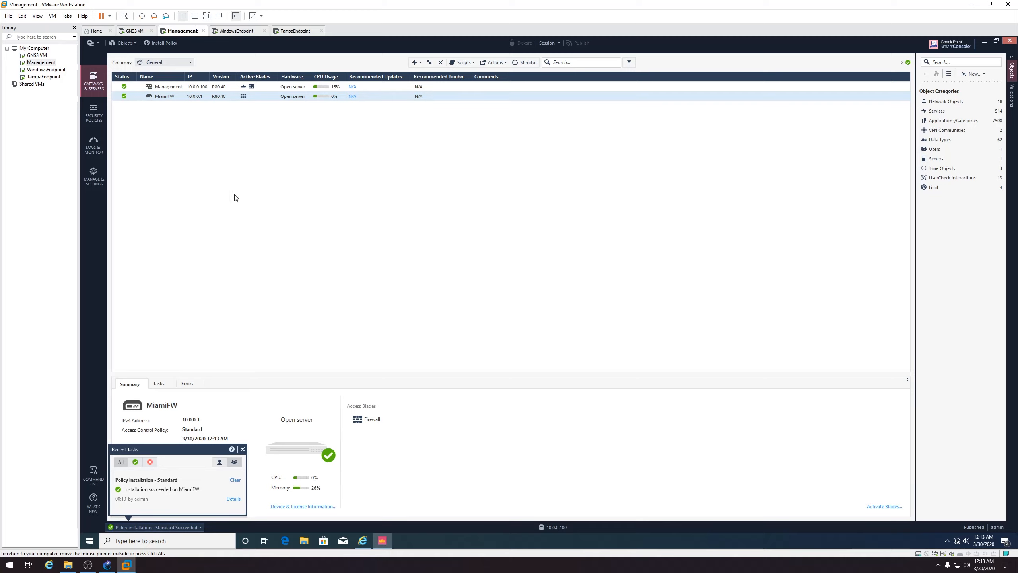
pyautogui.click(90, 540)
pyautogui.write('cmd')
pyautogui.press('Return')
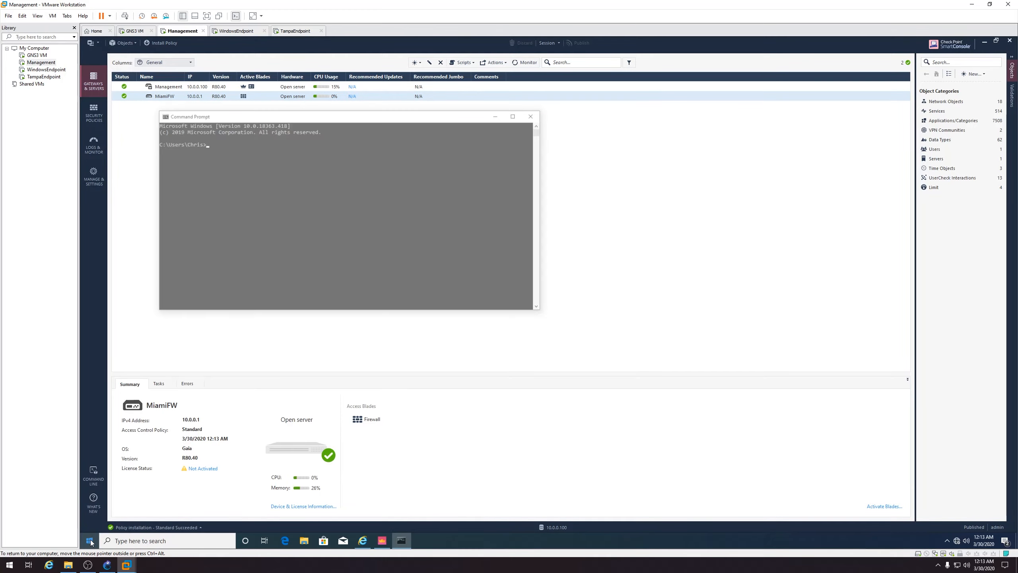
pyautogui.write('ping 8.8.8.8')
pyautogui.press('Return')
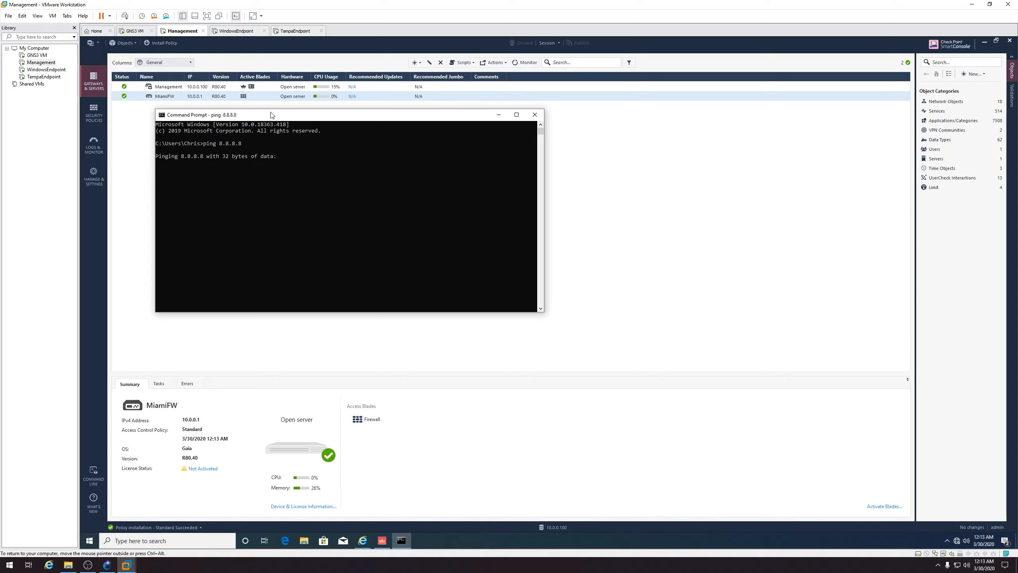
# Stop the ping, close Command Prompt, and open the Management host object's properties
pyautogui.moveTo(273, 114); pyautogui.dragTo(318, 132)
pyautogui.hotkey('ctrl', 'c')
pyautogui.click(580, 133)
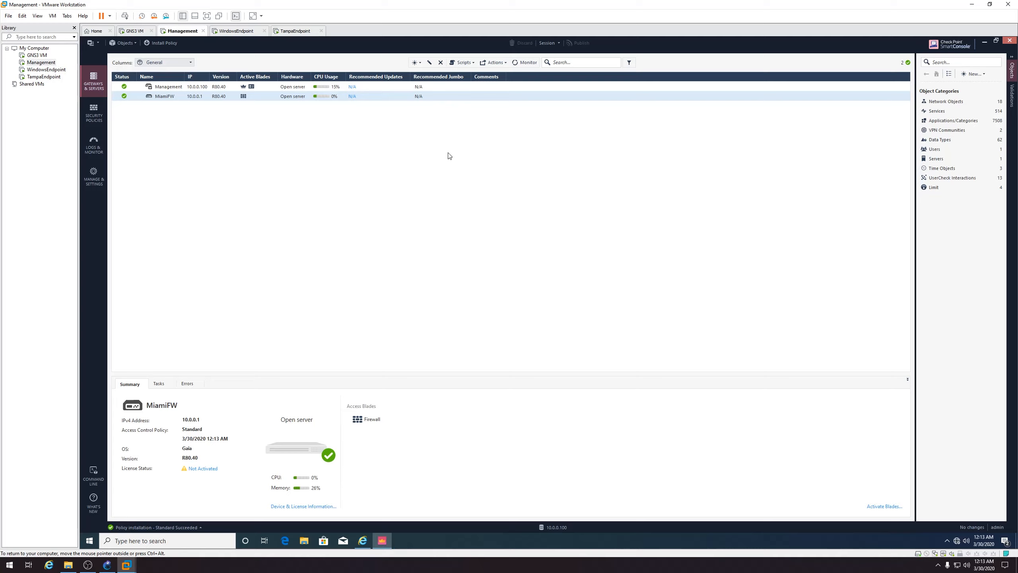
pyautogui.write('agement')
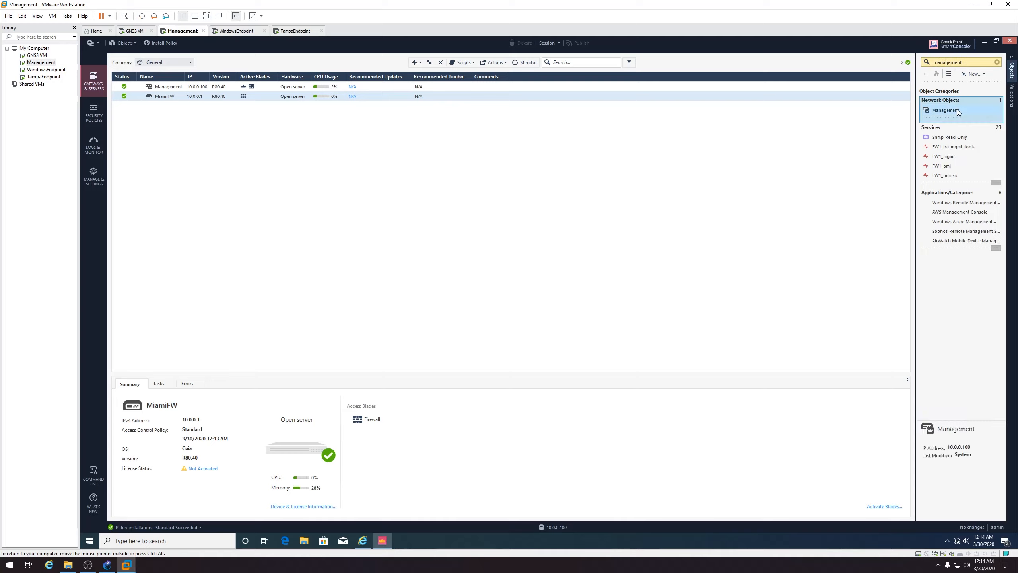
pyautogui.doubleClick(957, 109)
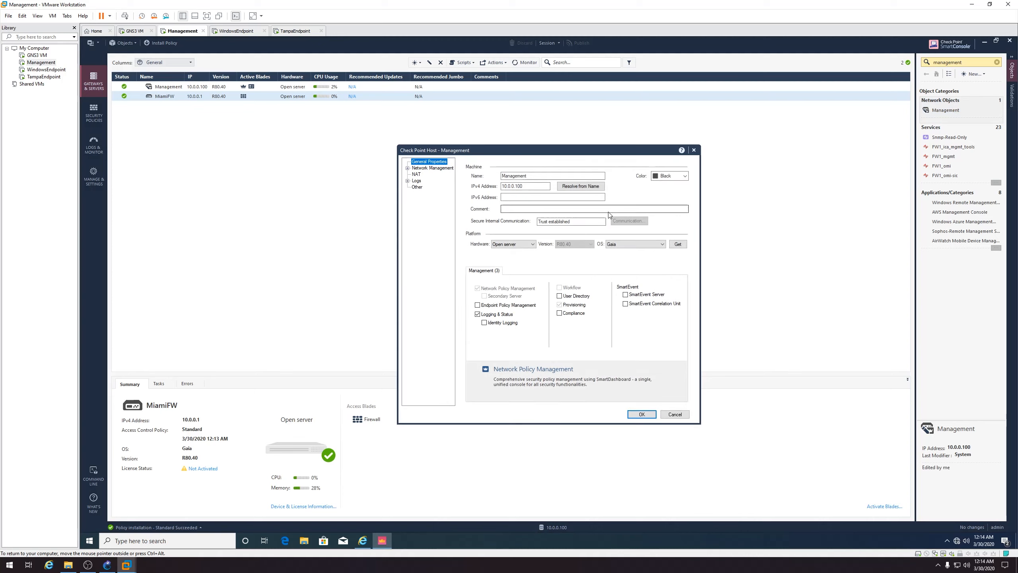
# Enable automatic hide-behind-gateway NAT on the Management host, then publish and install the policy
pyautogui.click(420, 174)
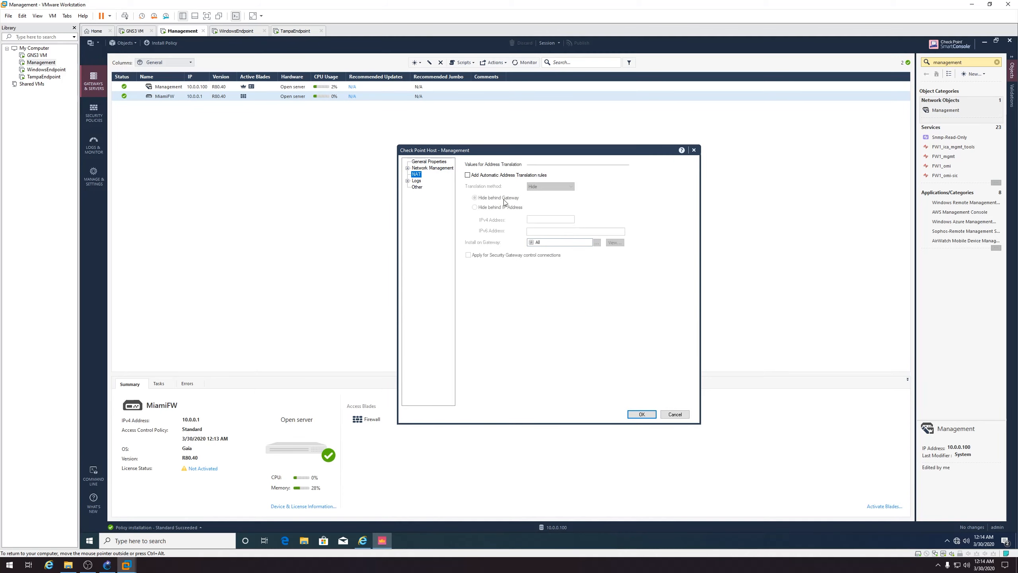
pyautogui.click(498, 176)
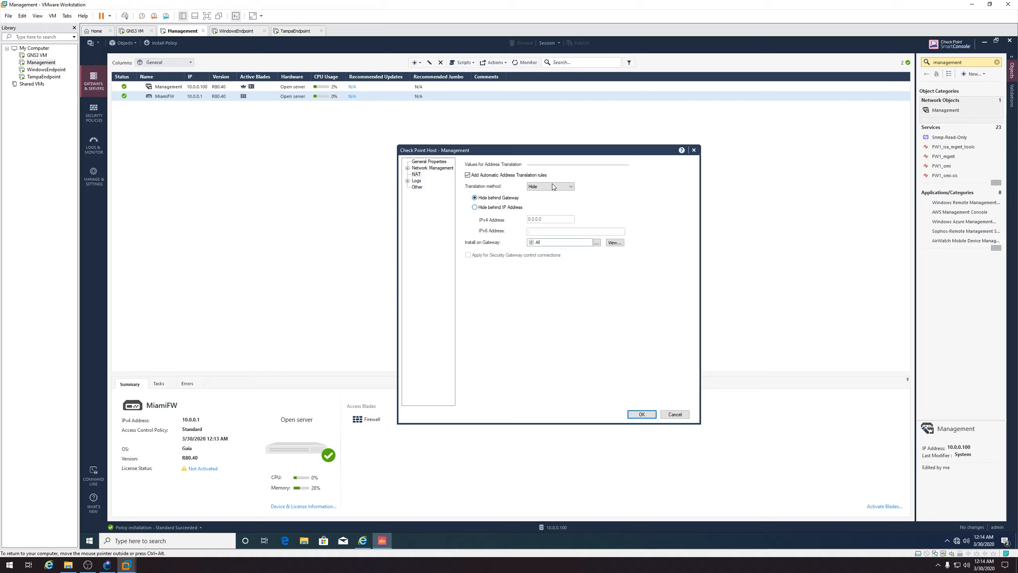
pyautogui.click(642, 414)
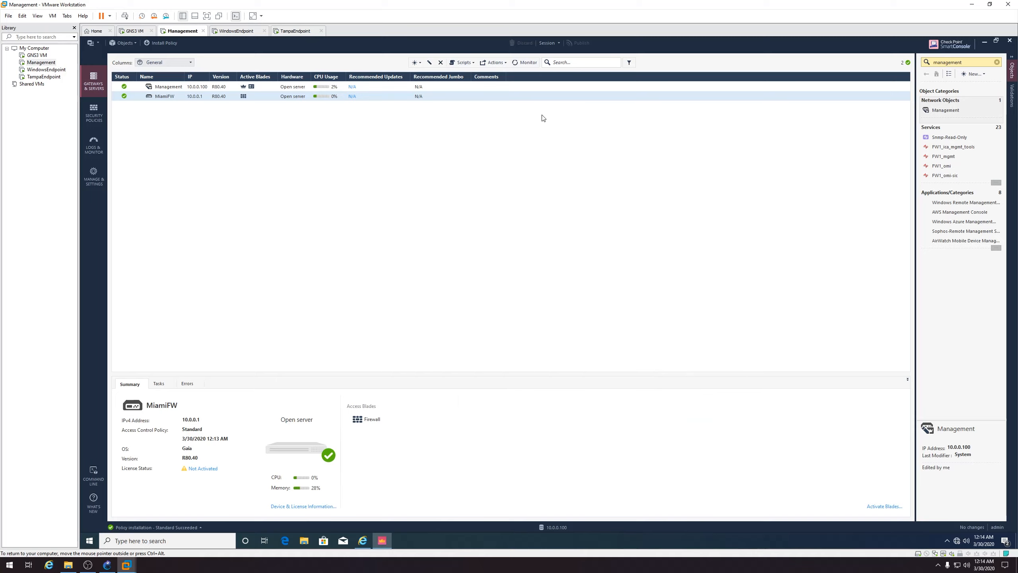
pyautogui.click(156, 45)
pyautogui.click(585, 336)
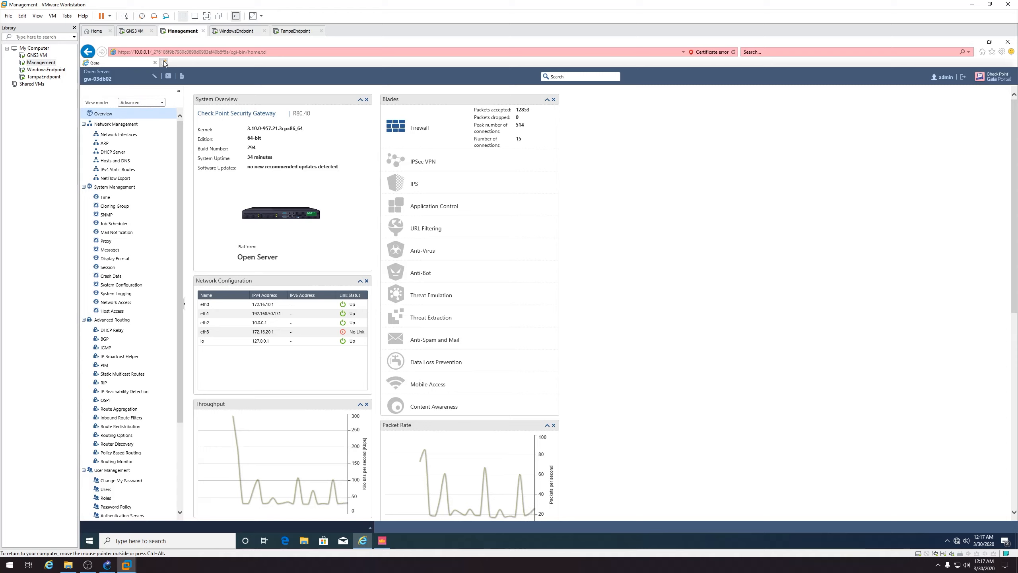
pyautogui.click(192, 52)
# Load the Gaia portal at 10.0.0.100 and log in
pyautogui.click(153, 51)
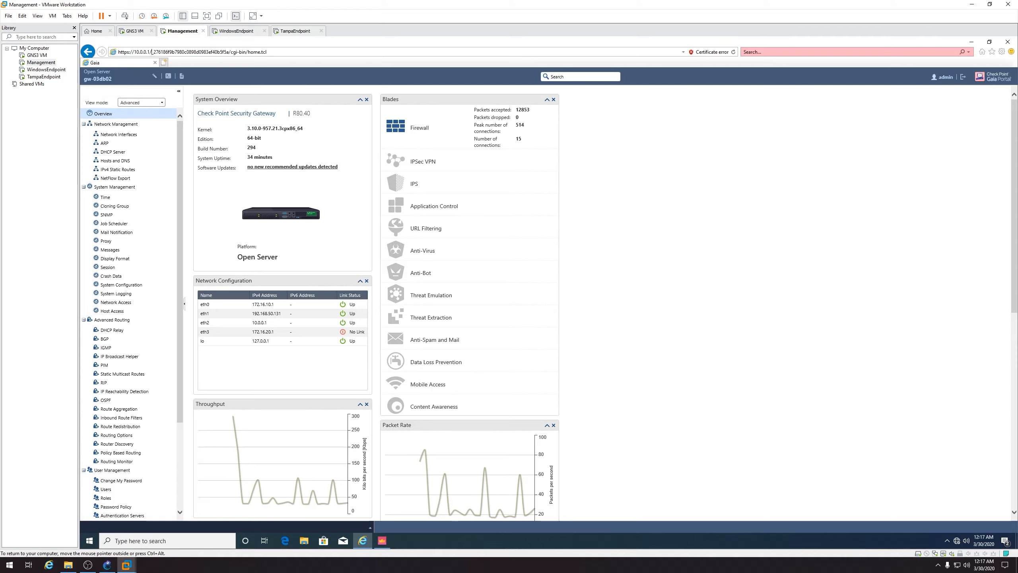
pyautogui.write('00')
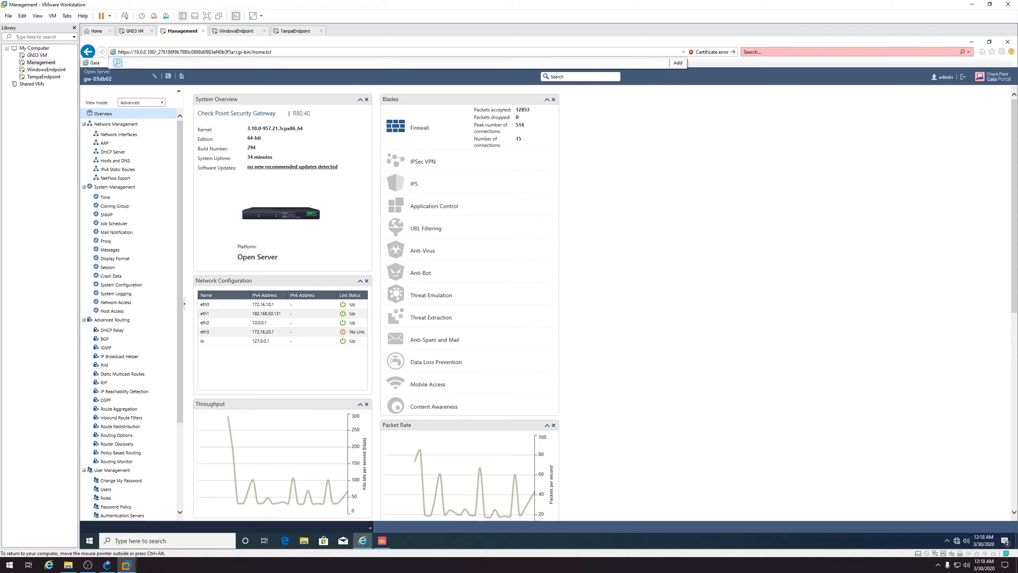
pyautogui.moveTo(272, 51); pyautogui.dragTo(157, 52)
pyautogui.press('BackSpace')
pyautogui.press('Return')
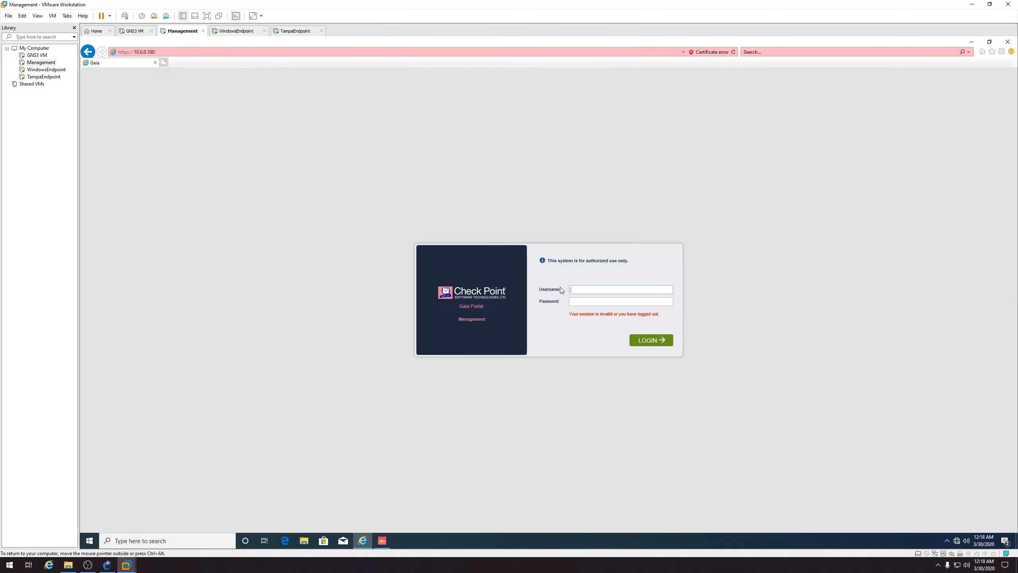
pyautogui.press('Return')
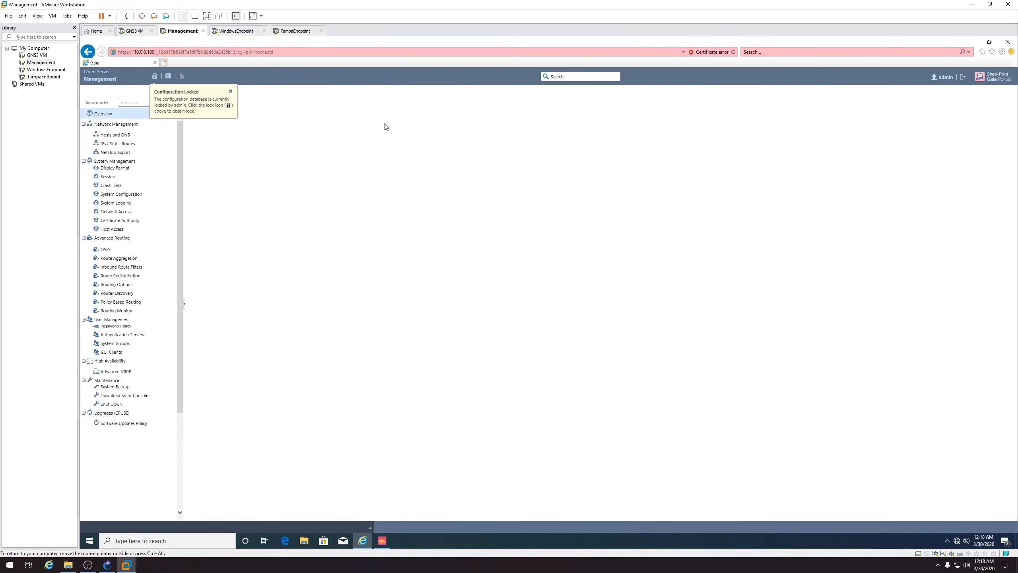
# In the portal terminal, log in as admin, ping 8.8.8.8 until replies arrive, then close it
pyautogui.moveTo(158, 80)
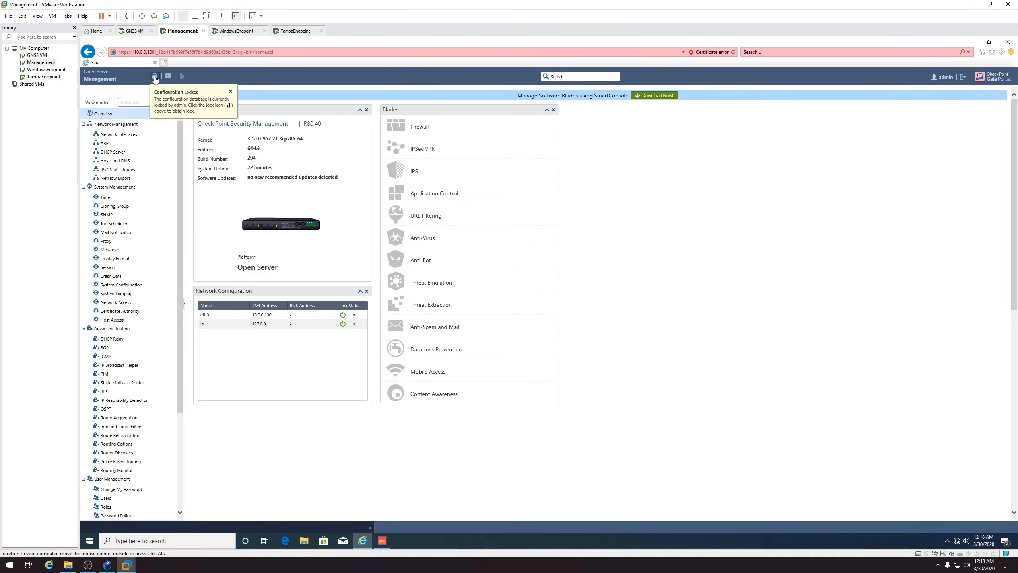
pyautogui.click(168, 76)
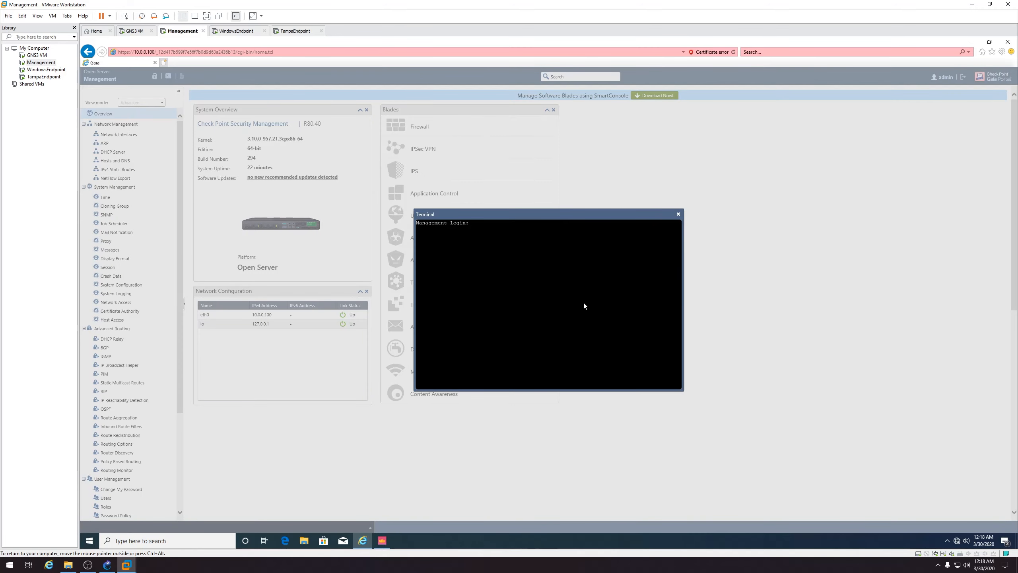
pyautogui.write('admin')
pyautogui.press('Return')
pyautogui.press('Return')
pyautogui.write('ping 8.8.8.')
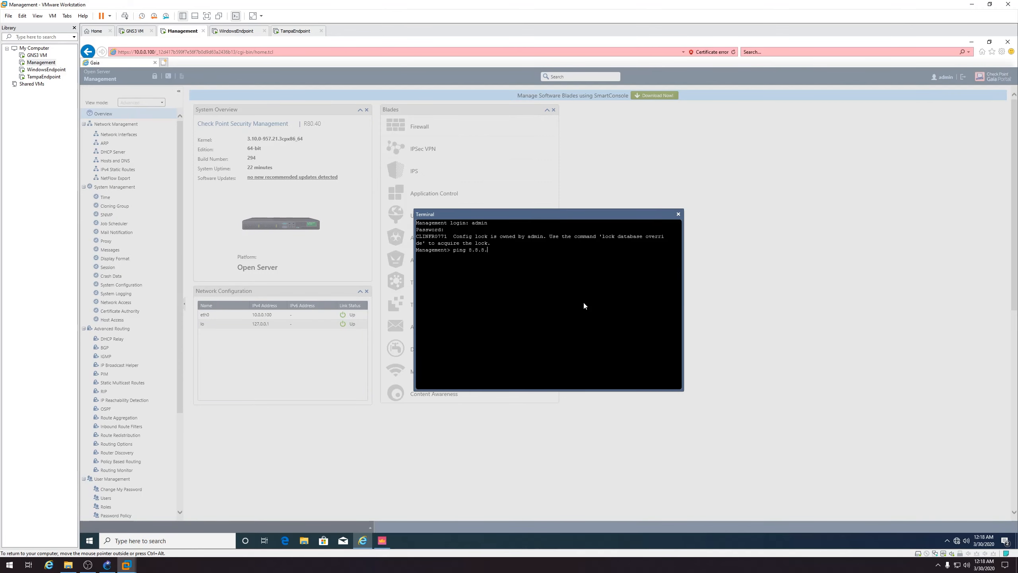
pyautogui.write('8')
pyautogui.press('Return')
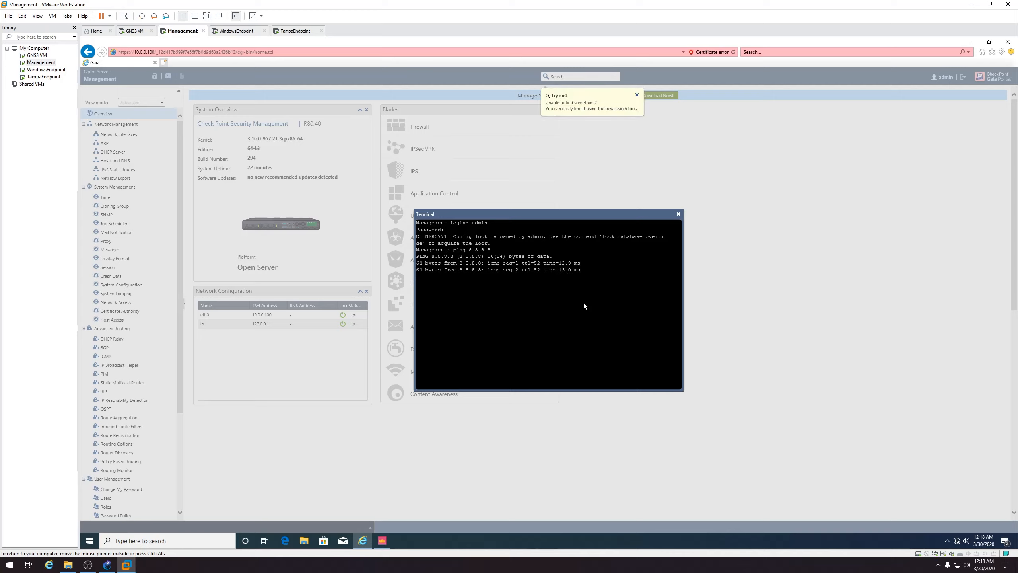
pyautogui.hotkey('ctrl', 'c')
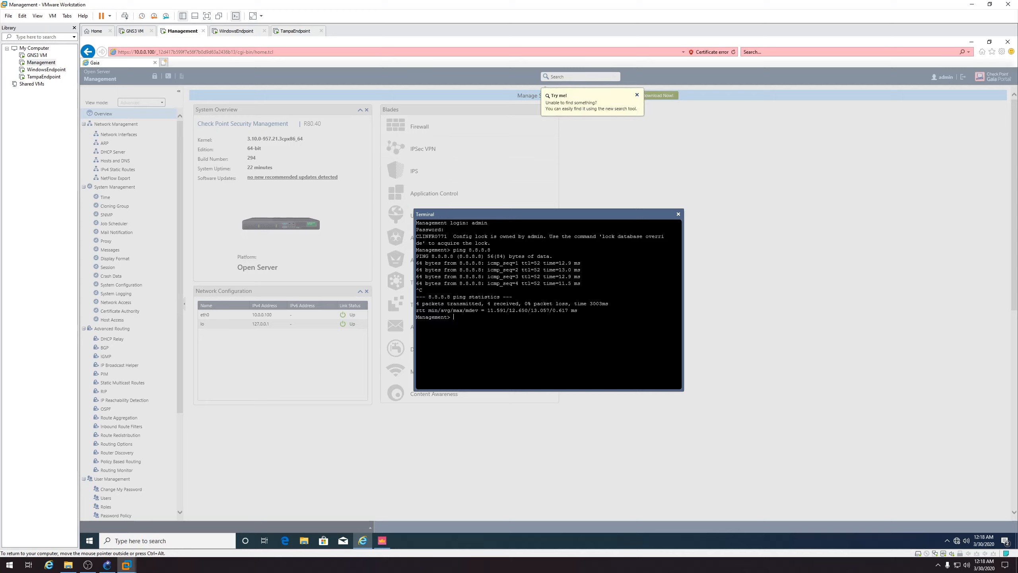
pyautogui.click(679, 215)
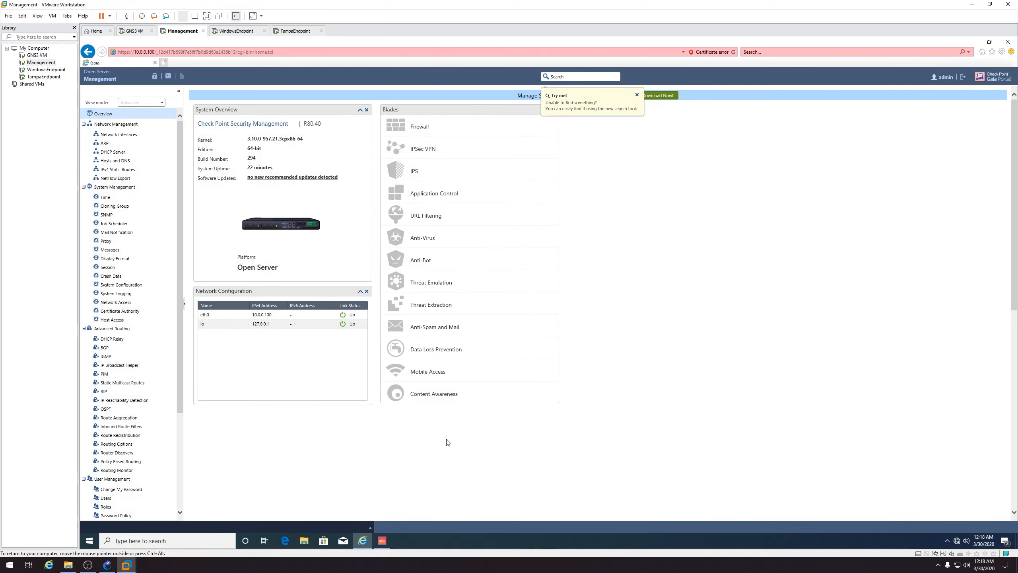
# In SmartConsole, create a new host object named ManagementEndpoint
pyautogui.click(389, 540)
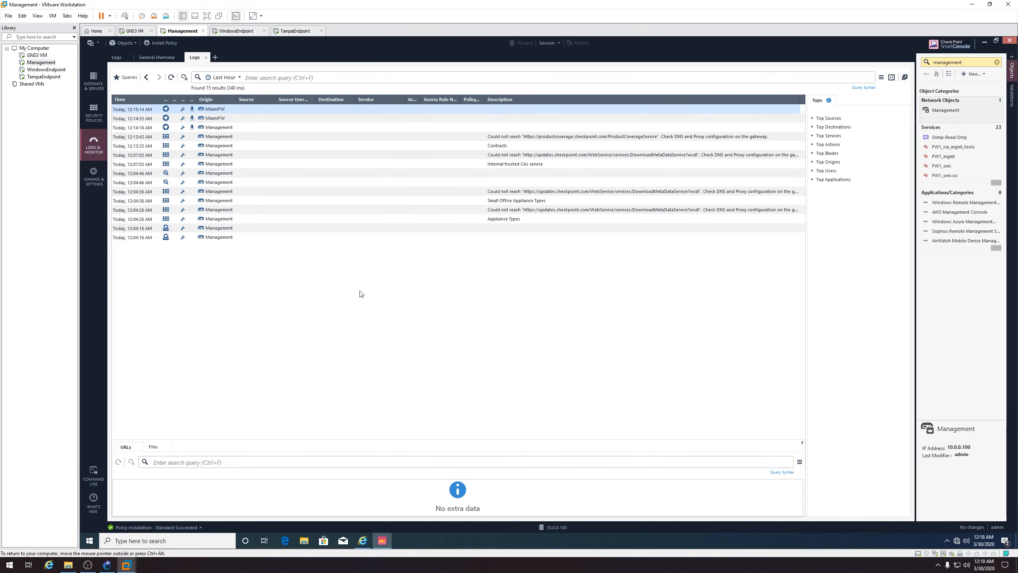
pyautogui.click(973, 74)
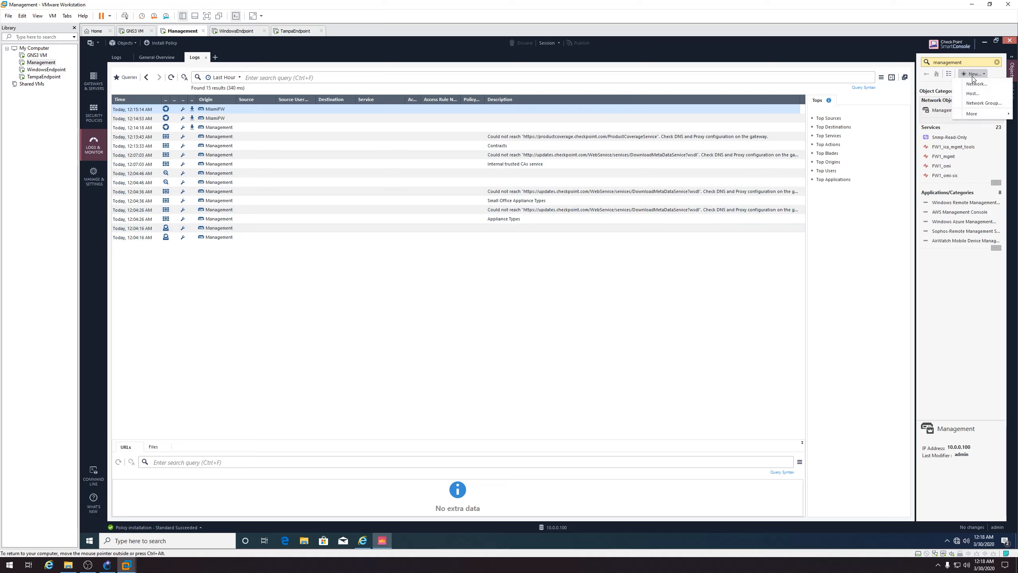
pyautogui.click(974, 93)
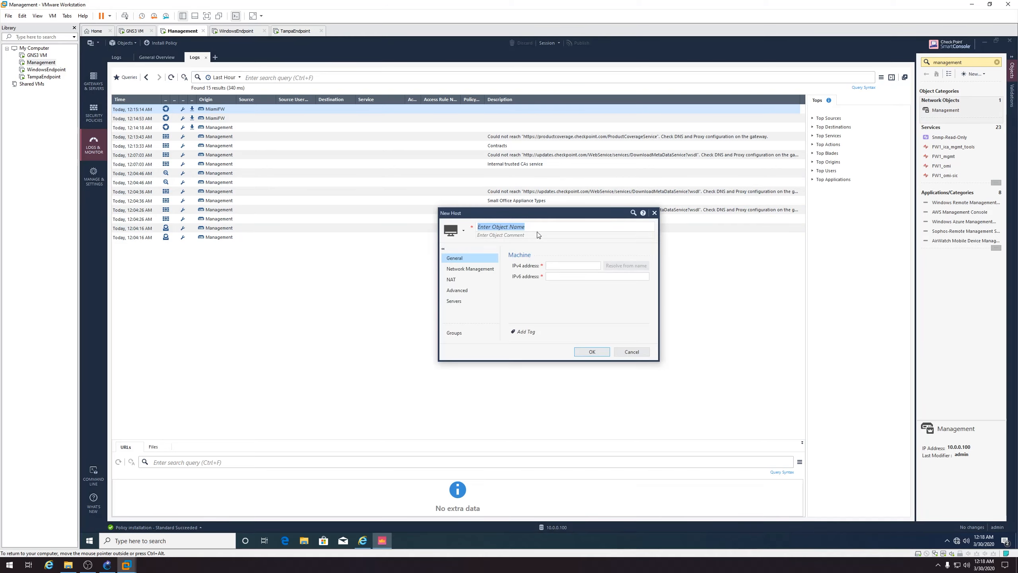
pyautogui.write('ManagementEndpoint')
pyautogui.click(577, 234)
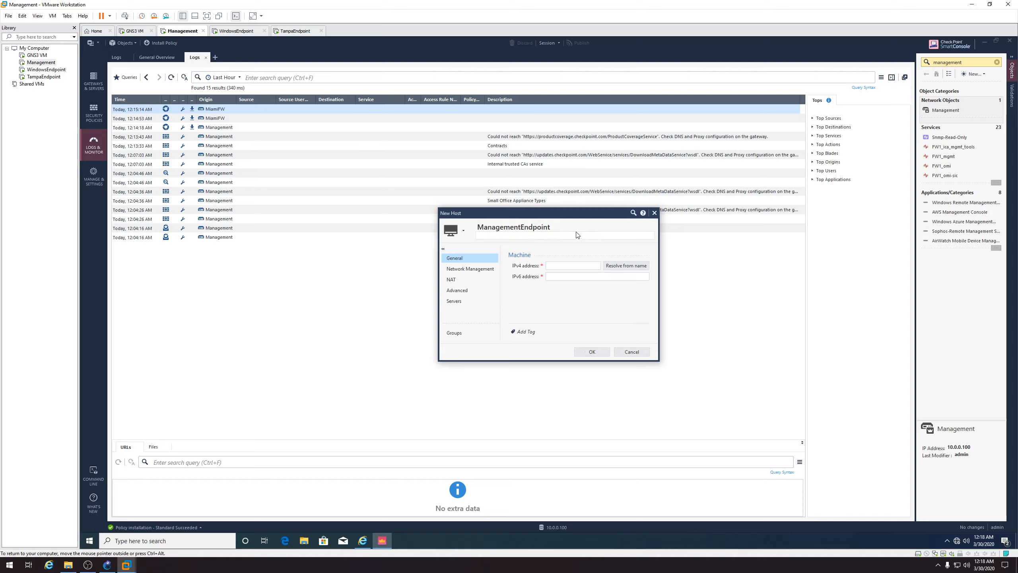
pyautogui.press('Tab')
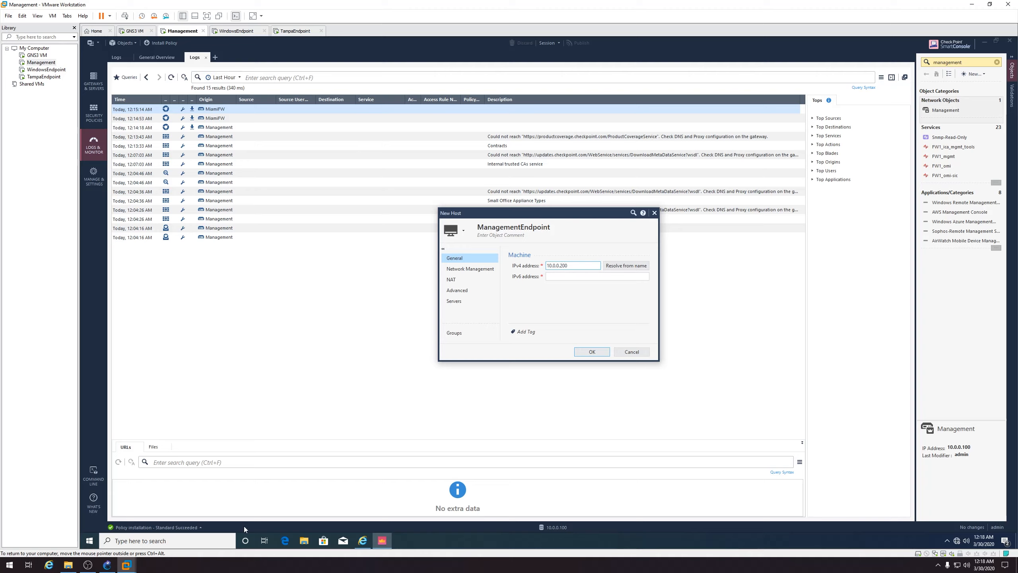
# Consult the GNS3 network diagram for the address, then review the host's Network Management and NAT pages
pyautogui.click(68, 565)
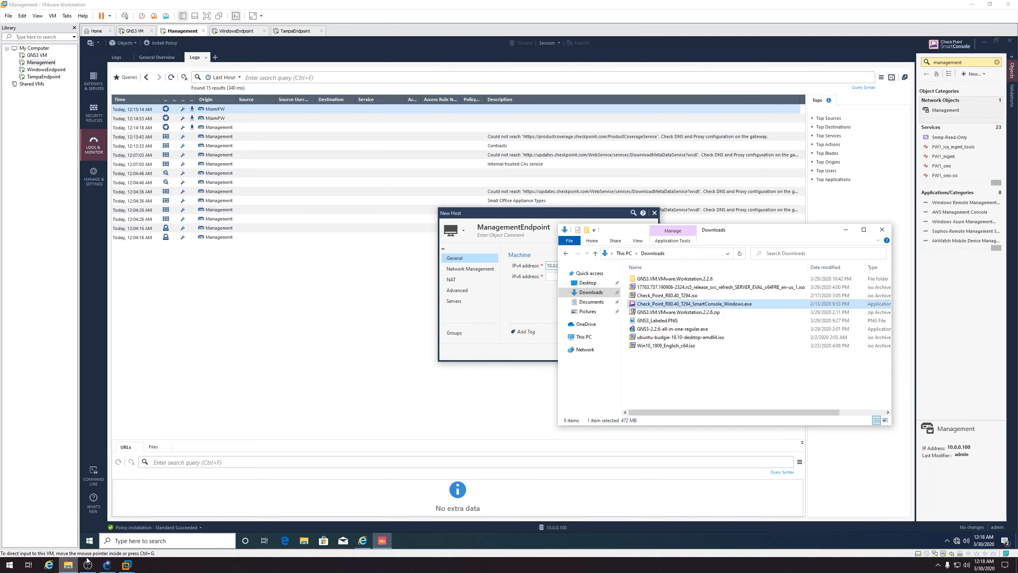
pyautogui.doubleClick(682, 320)
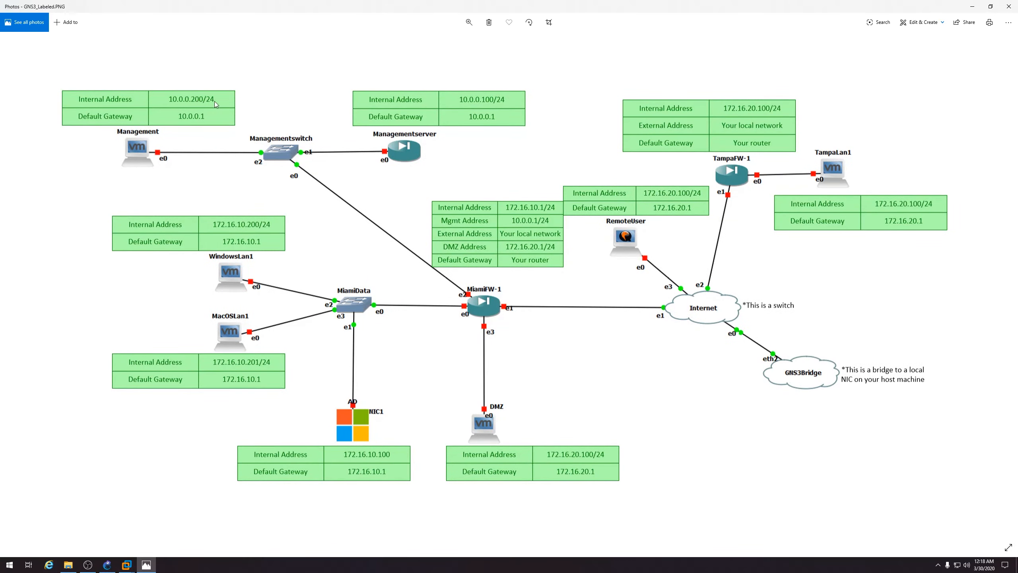
pyautogui.click(1008, 6)
pyautogui.click(845, 227)
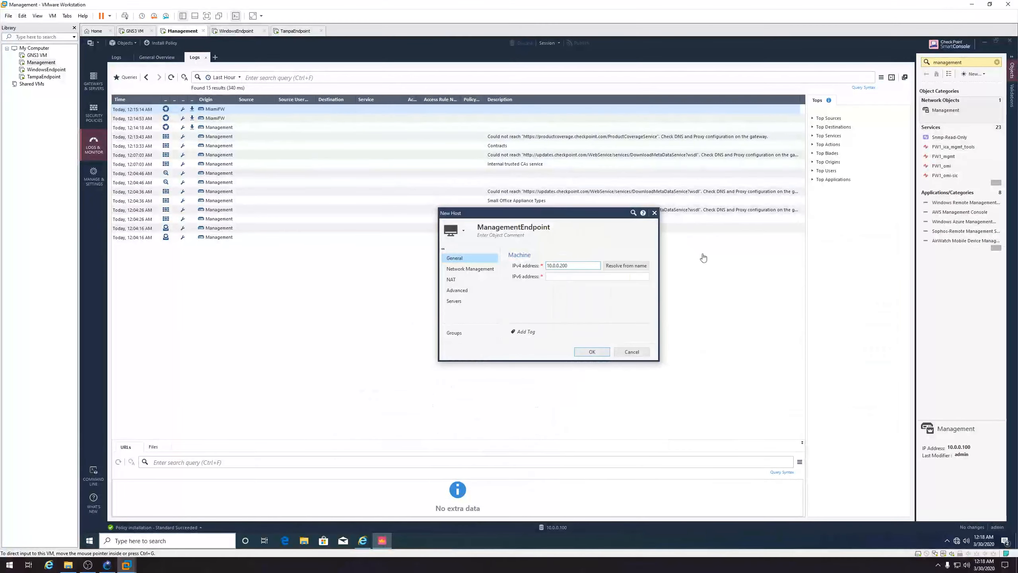
pyautogui.click(485, 273)
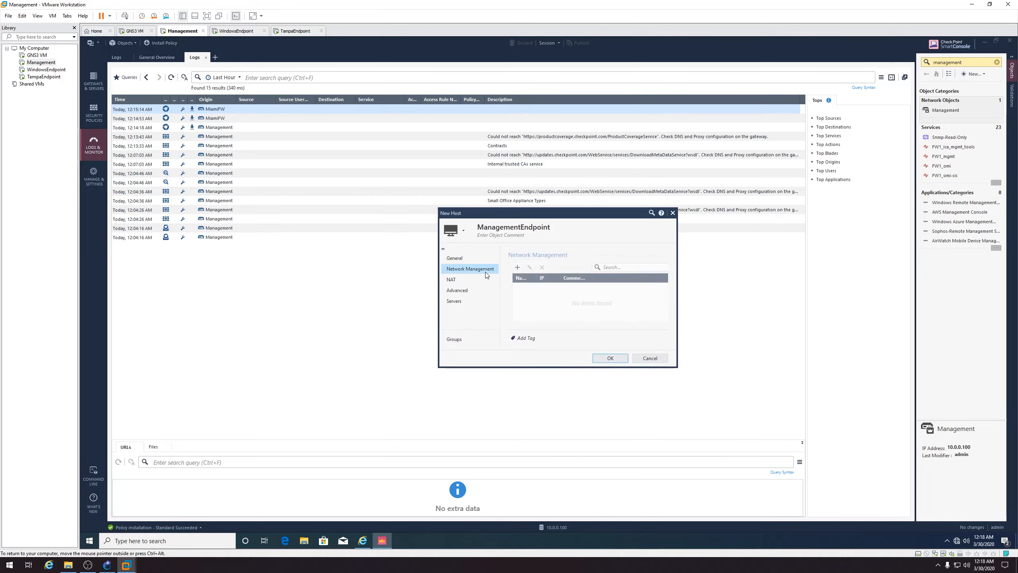
pyautogui.click(480, 278)
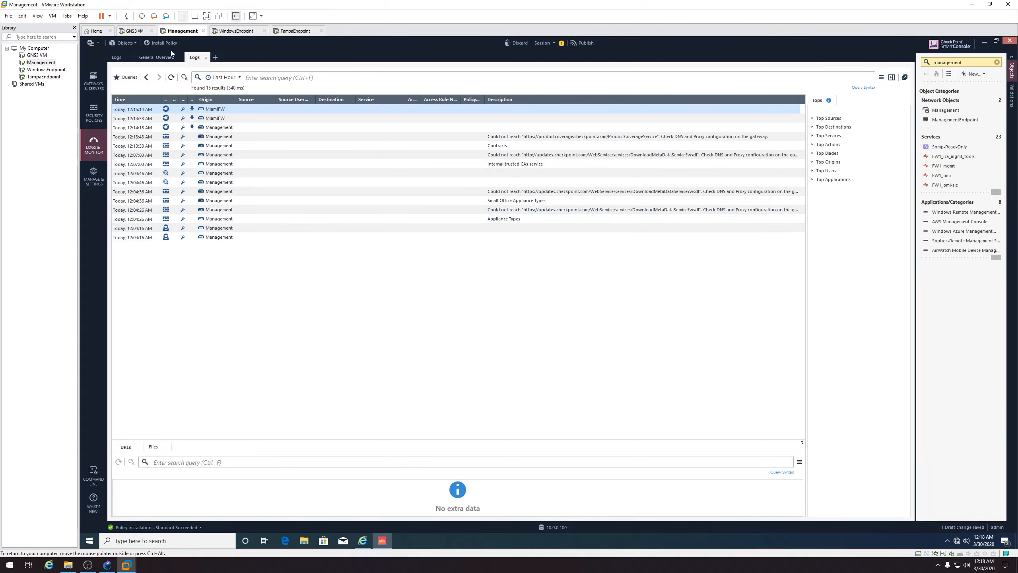
# Publish the changes, install the Standard policy on MiamiFW, and check Gateways & Servers
pyautogui.click(169, 46)
pyautogui.click(583, 337)
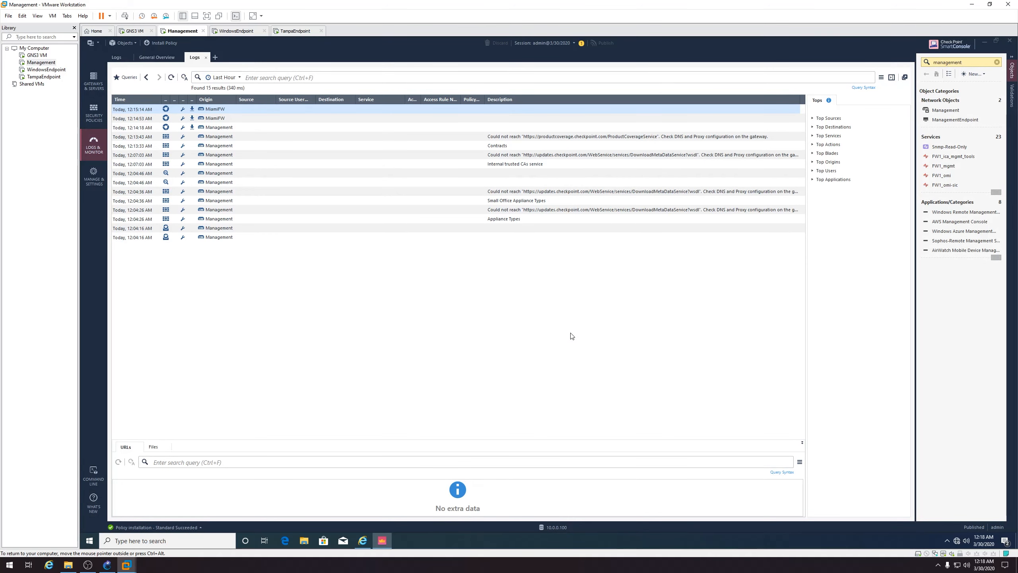
pyautogui.click(668, 397)
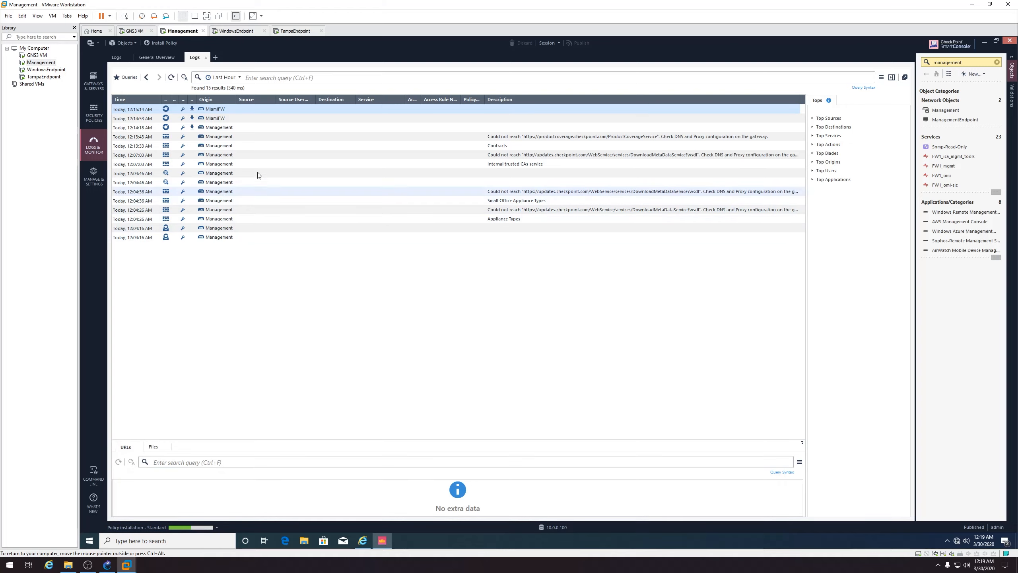
pyautogui.click(94, 84)
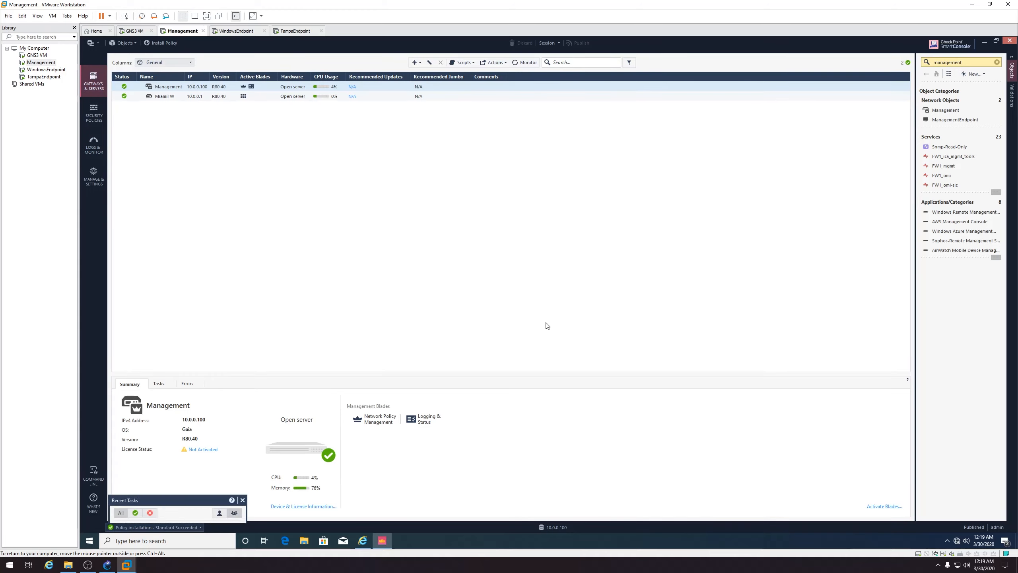
# Verify Internet access by loading google.com in Edge, then close the browser
pyautogui.click(285, 540)
pyautogui.hotkey('ctrl', 'l')
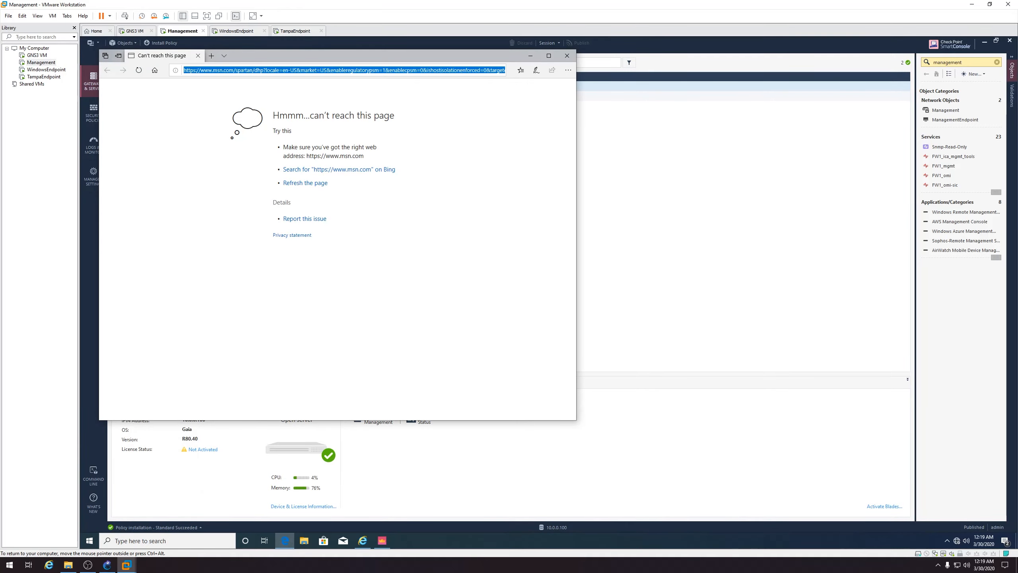
pyautogui.write('google.com')
pyautogui.press('Return')
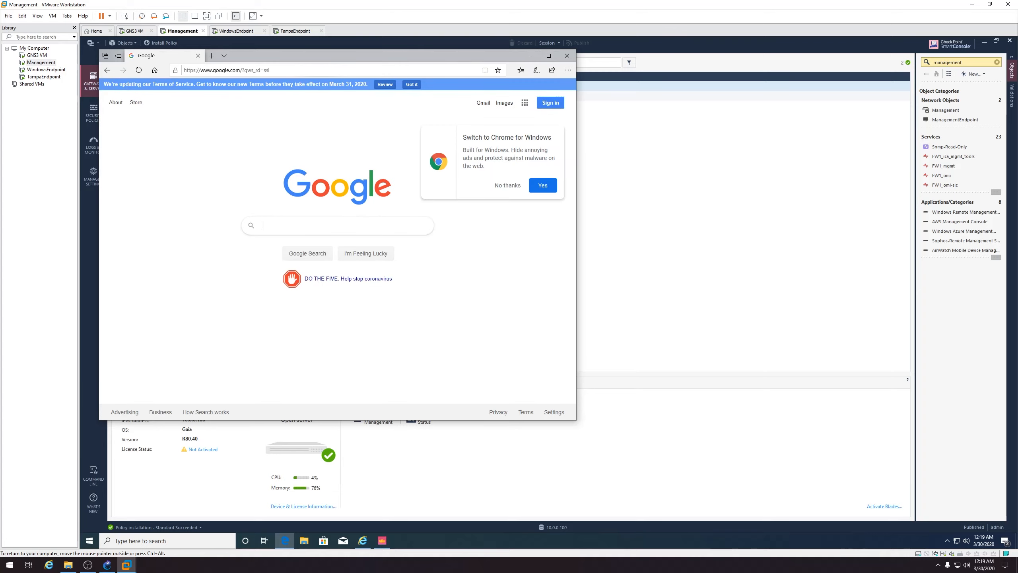
pyautogui.click(571, 57)
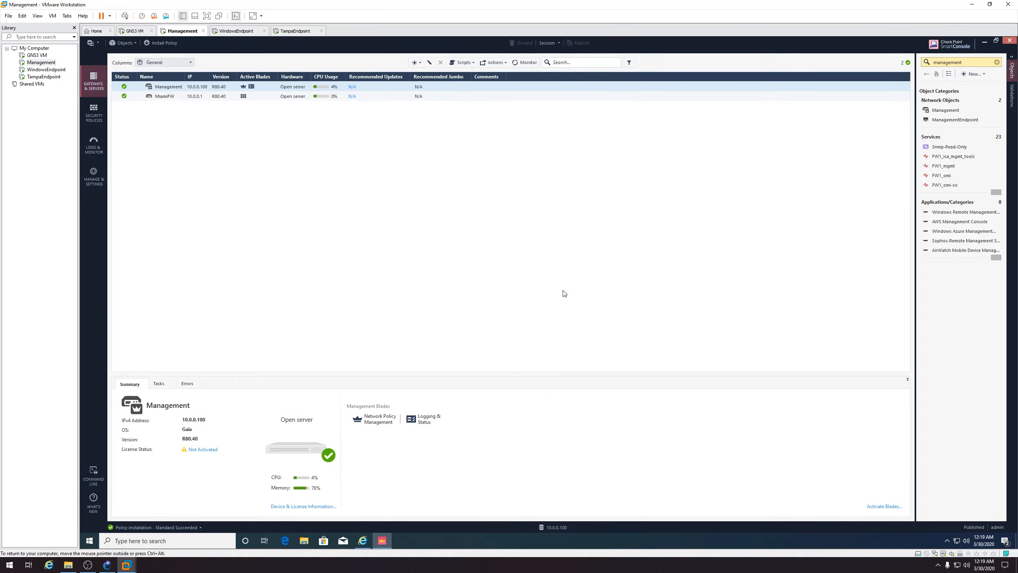
# Bring the GNS3 CheckpointLab topology window to the front to view the running nodes
pyautogui.click(107, 565)
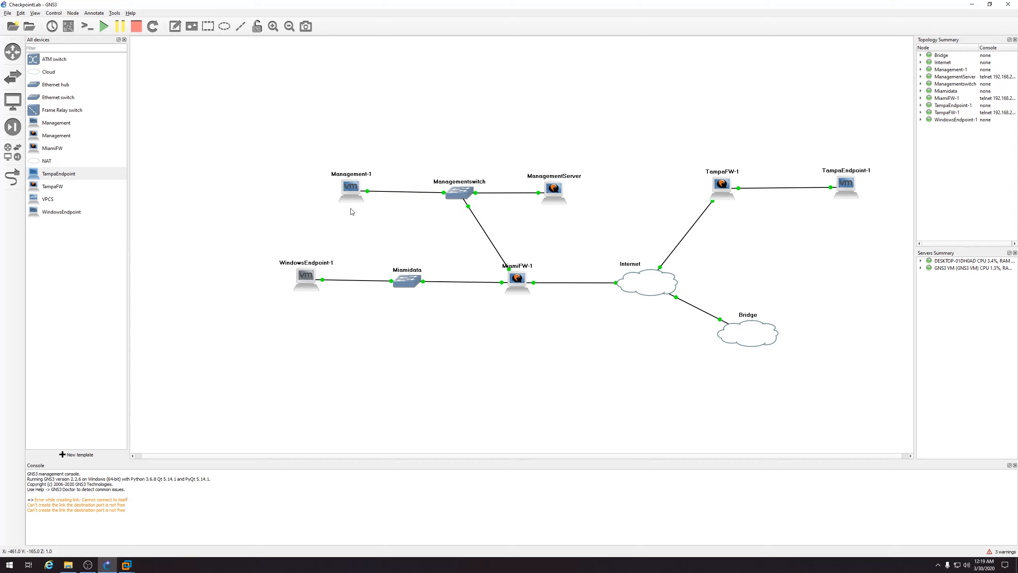
pyautogui.moveTo(351, 198)
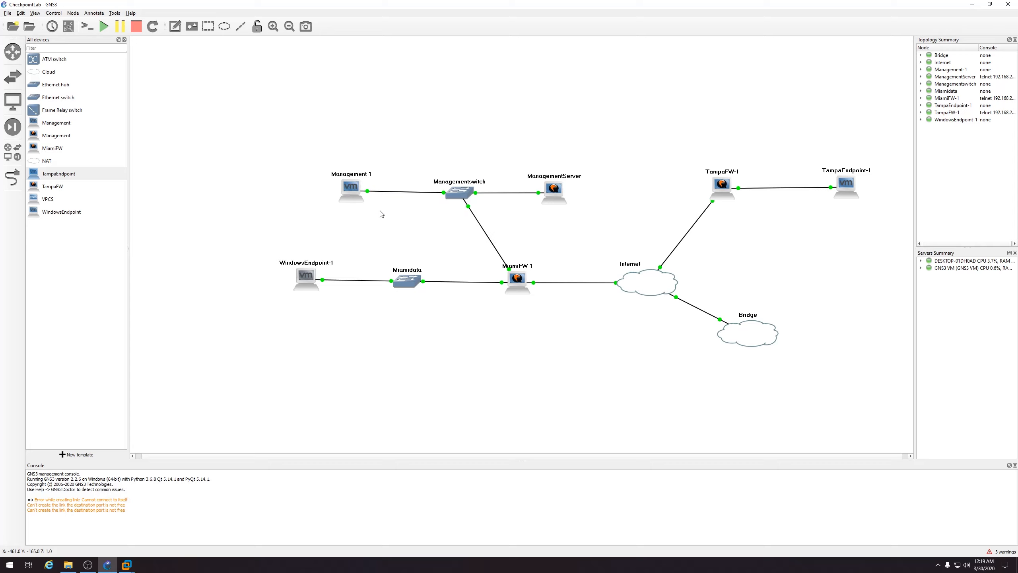